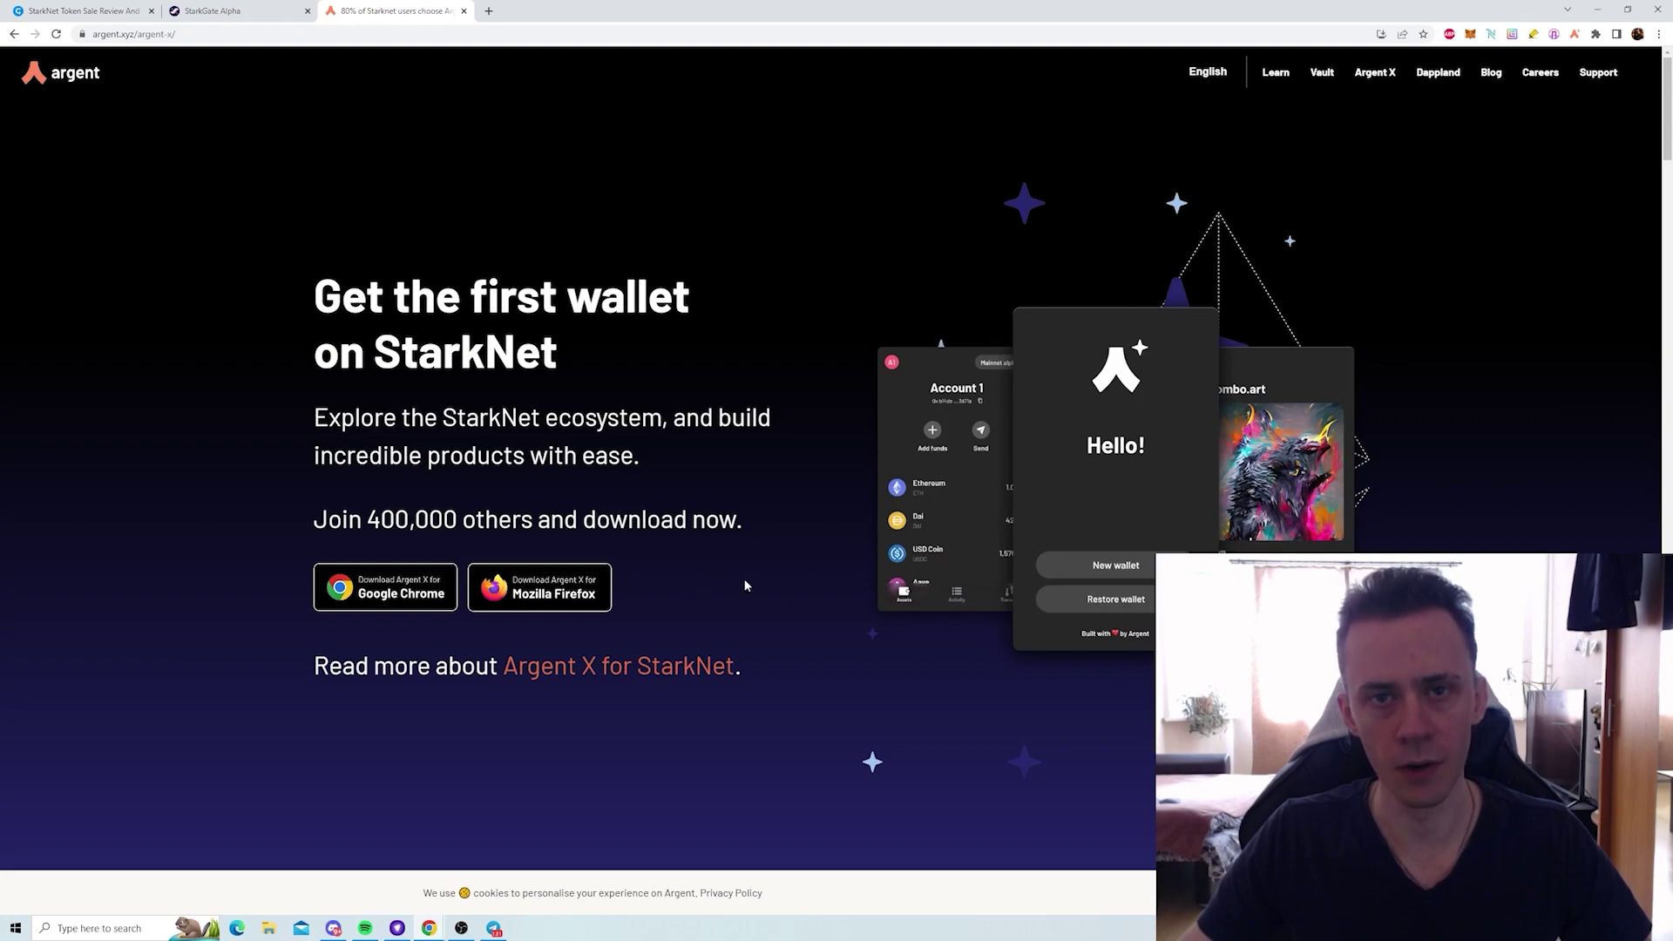
- Switch to the StarkGate bridge page and connect the MetaMask Ethereum wallet
key(ctrl+shift+Tab)
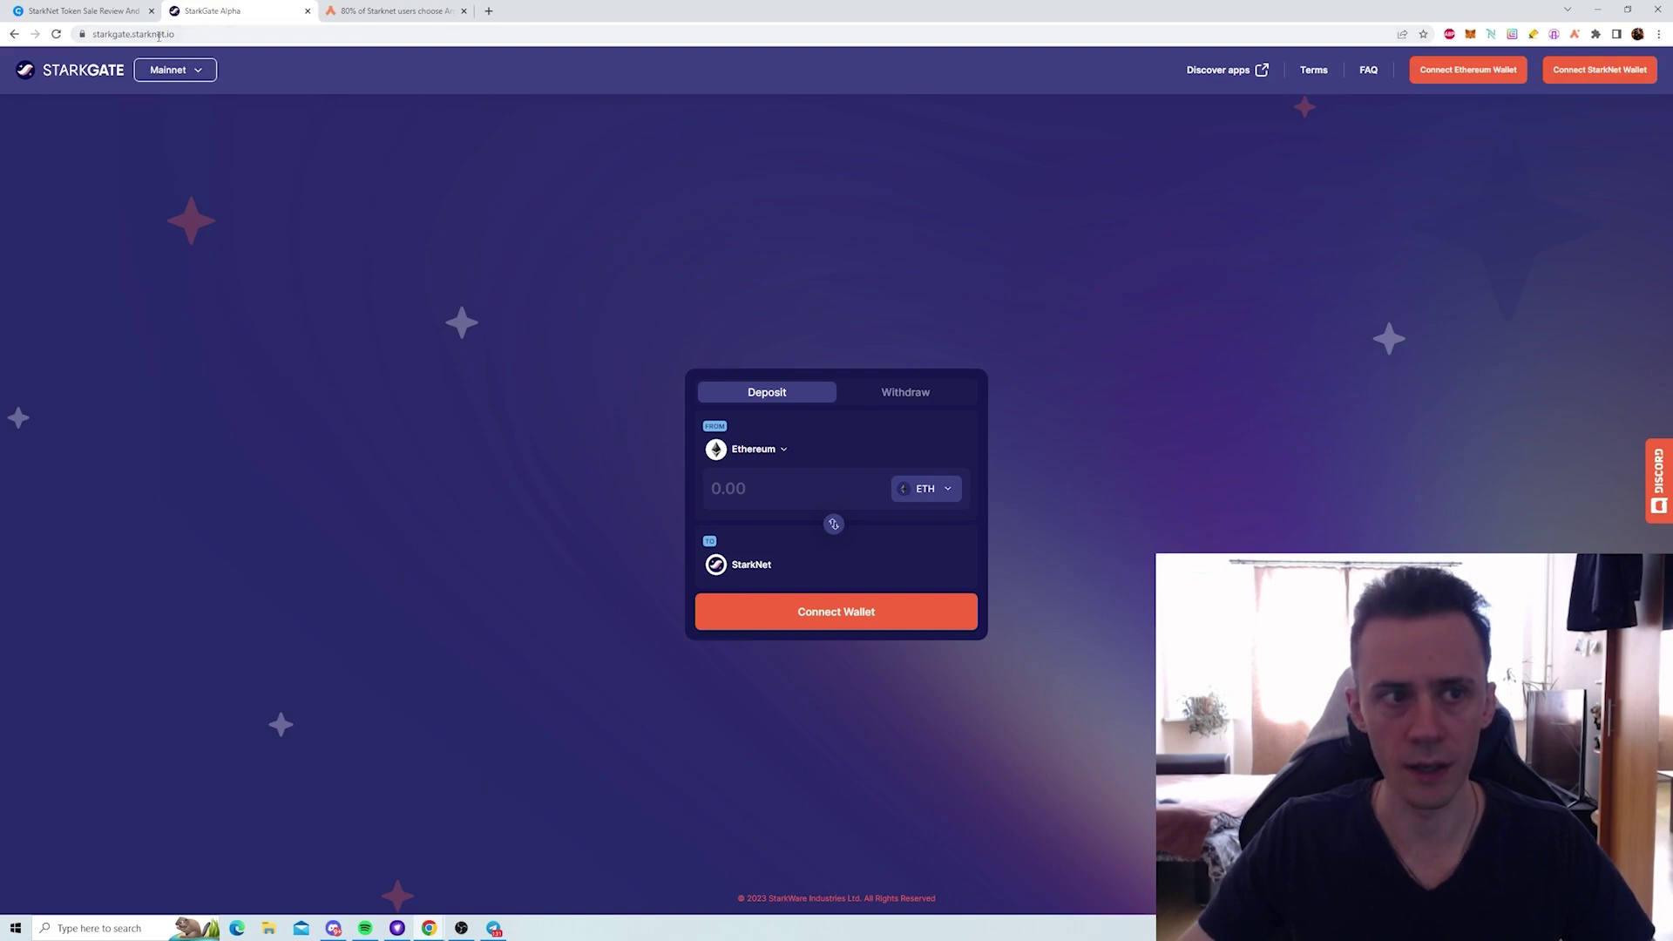
click(1479, 77)
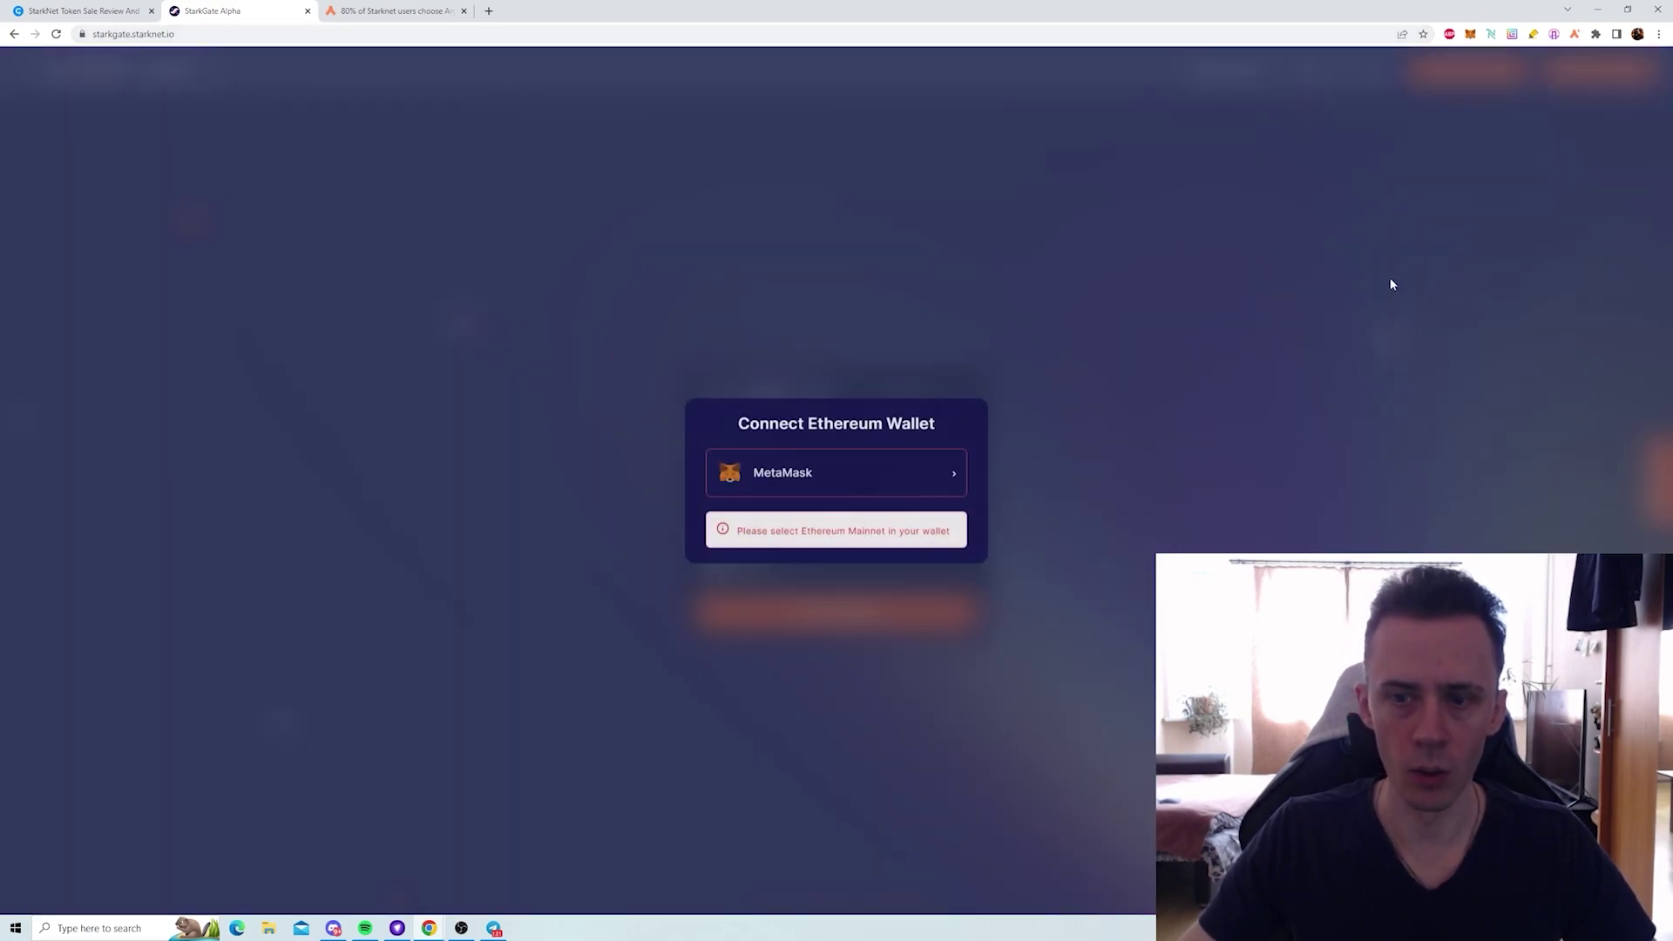
click(870, 492)
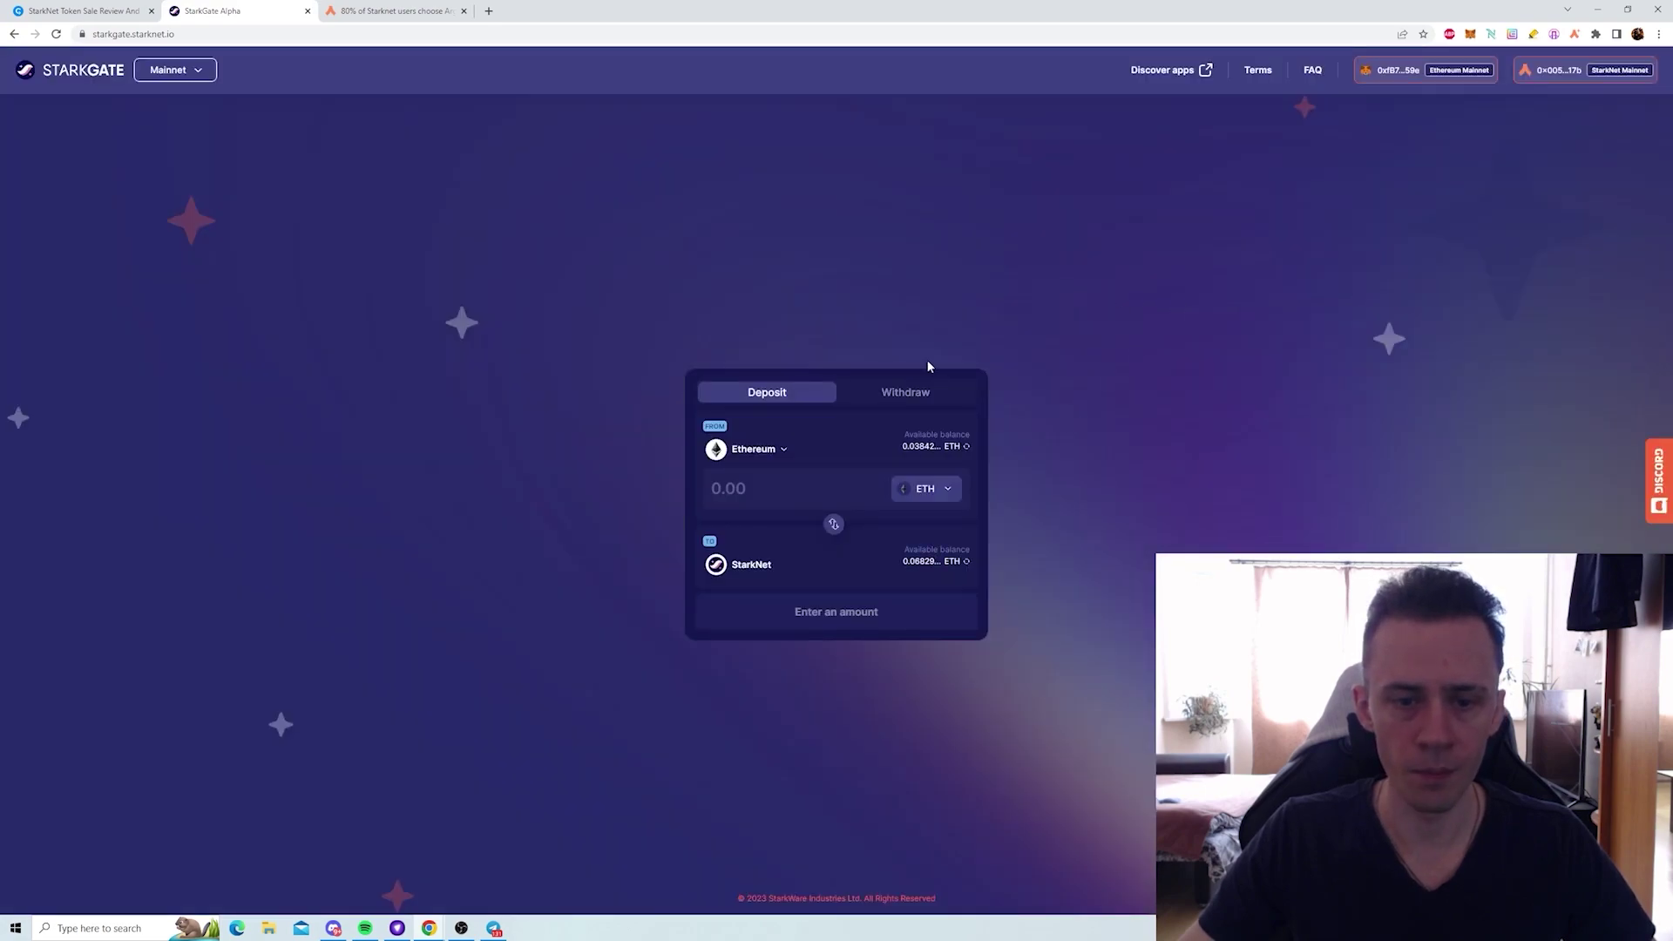
- Check the deposit source options, keep Ethereum, and start a 0.01 ETH transfer to StarkNet
click(786, 451)
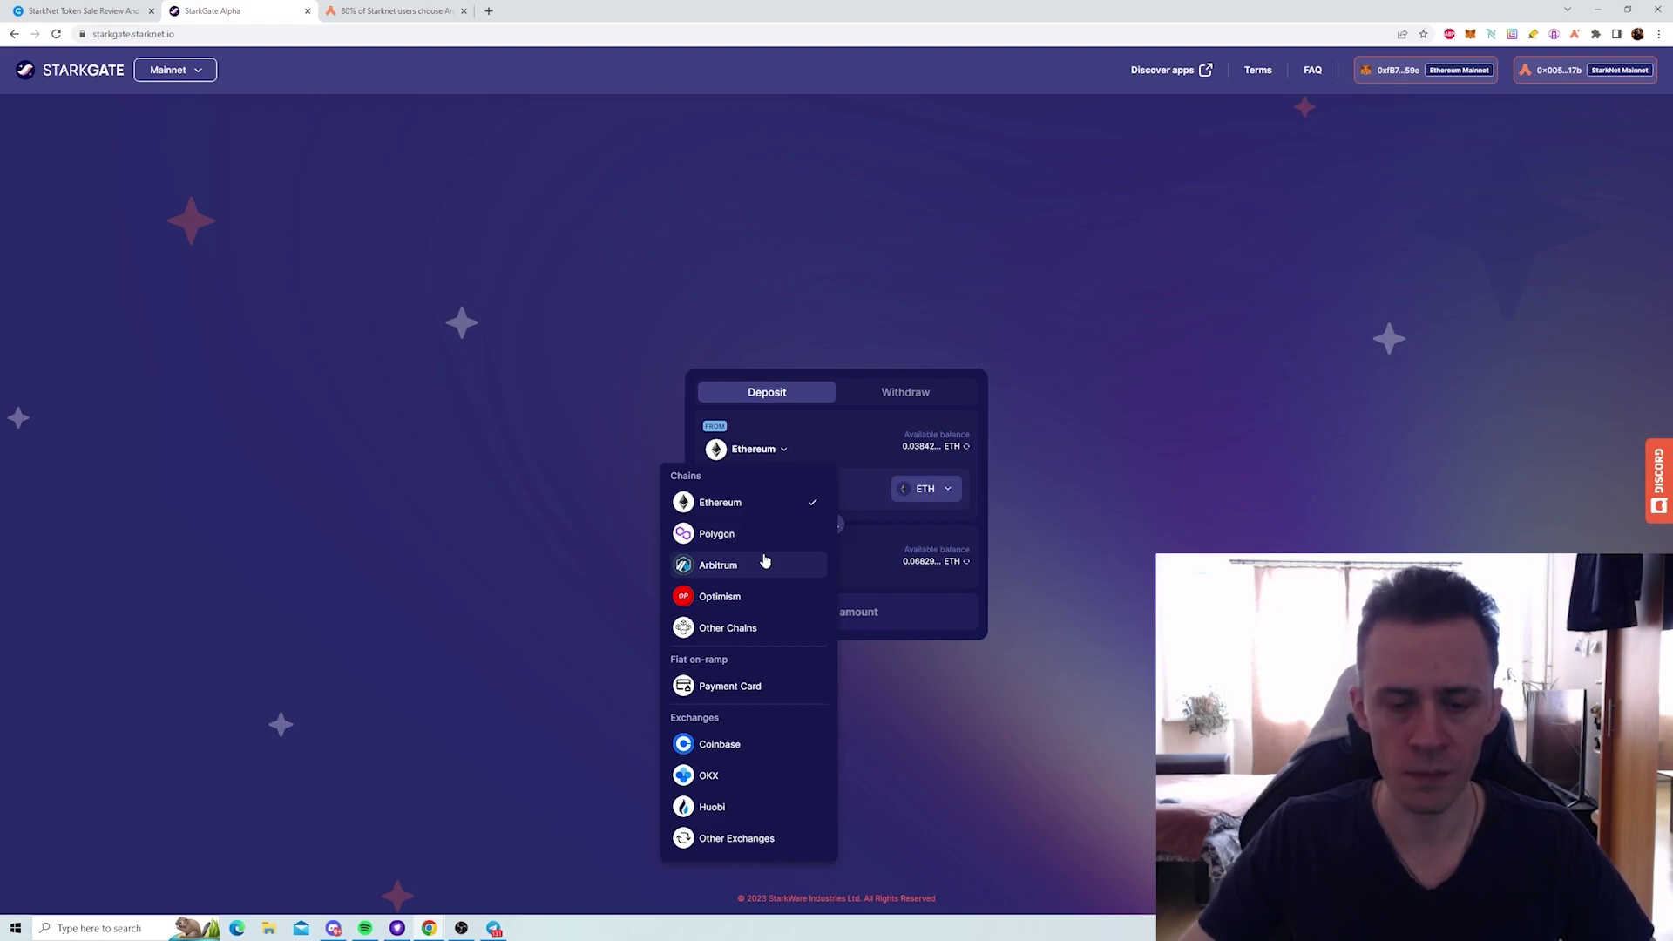
click(834, 424)
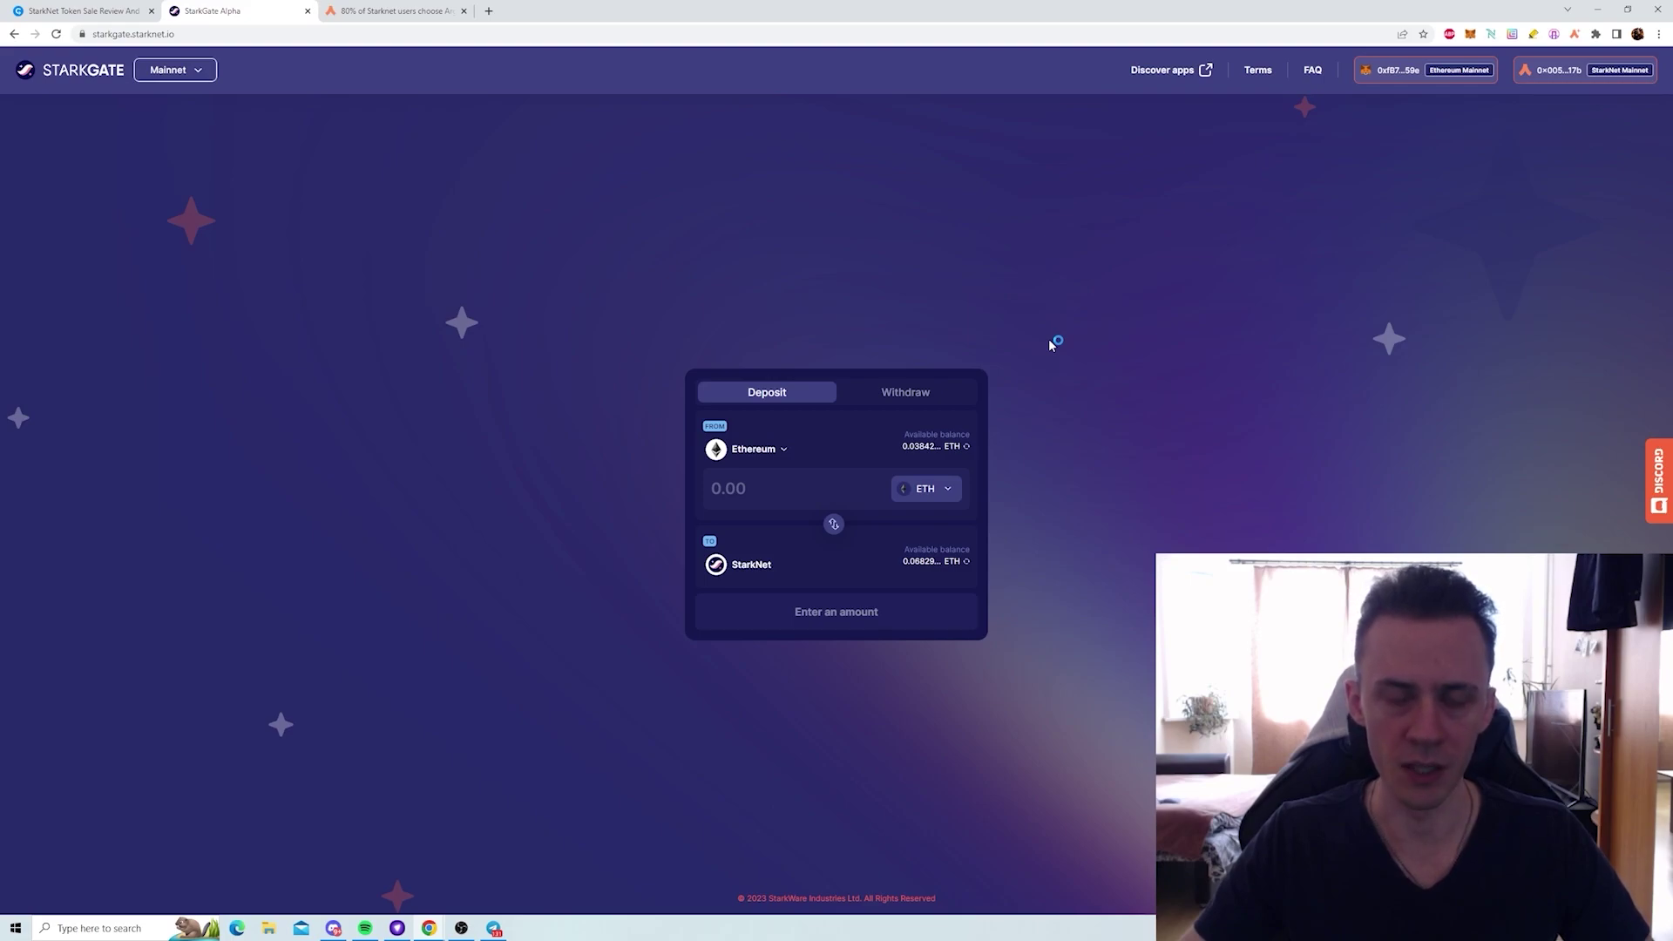
click(750, 488)
text(0.01)
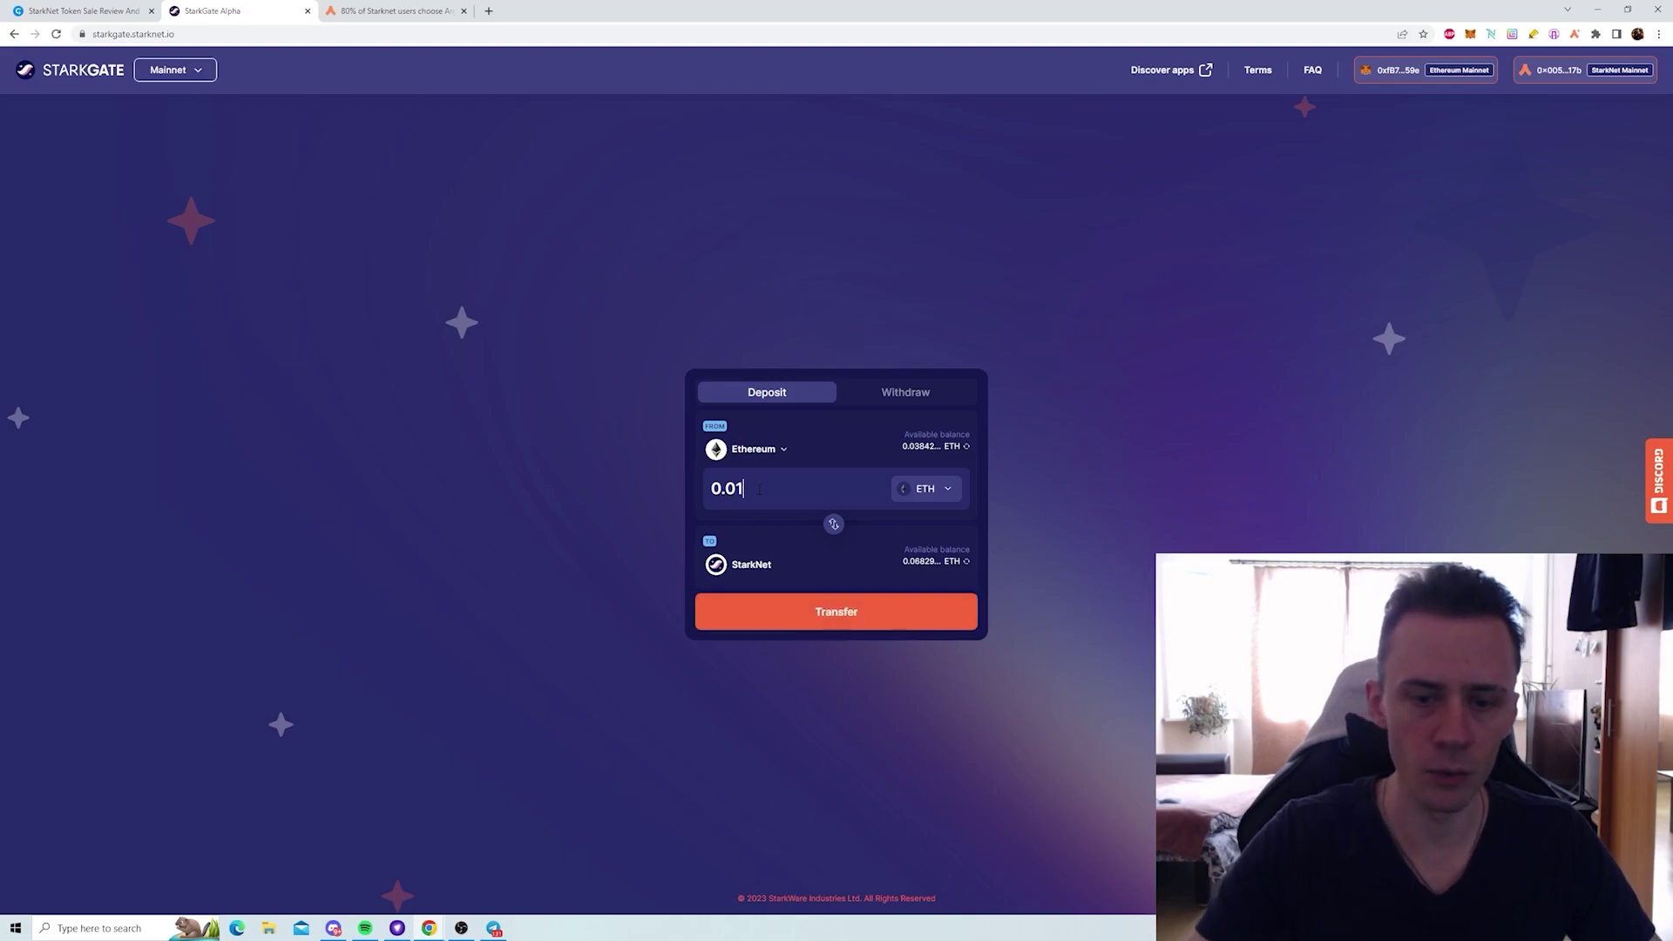
click(847, 617)
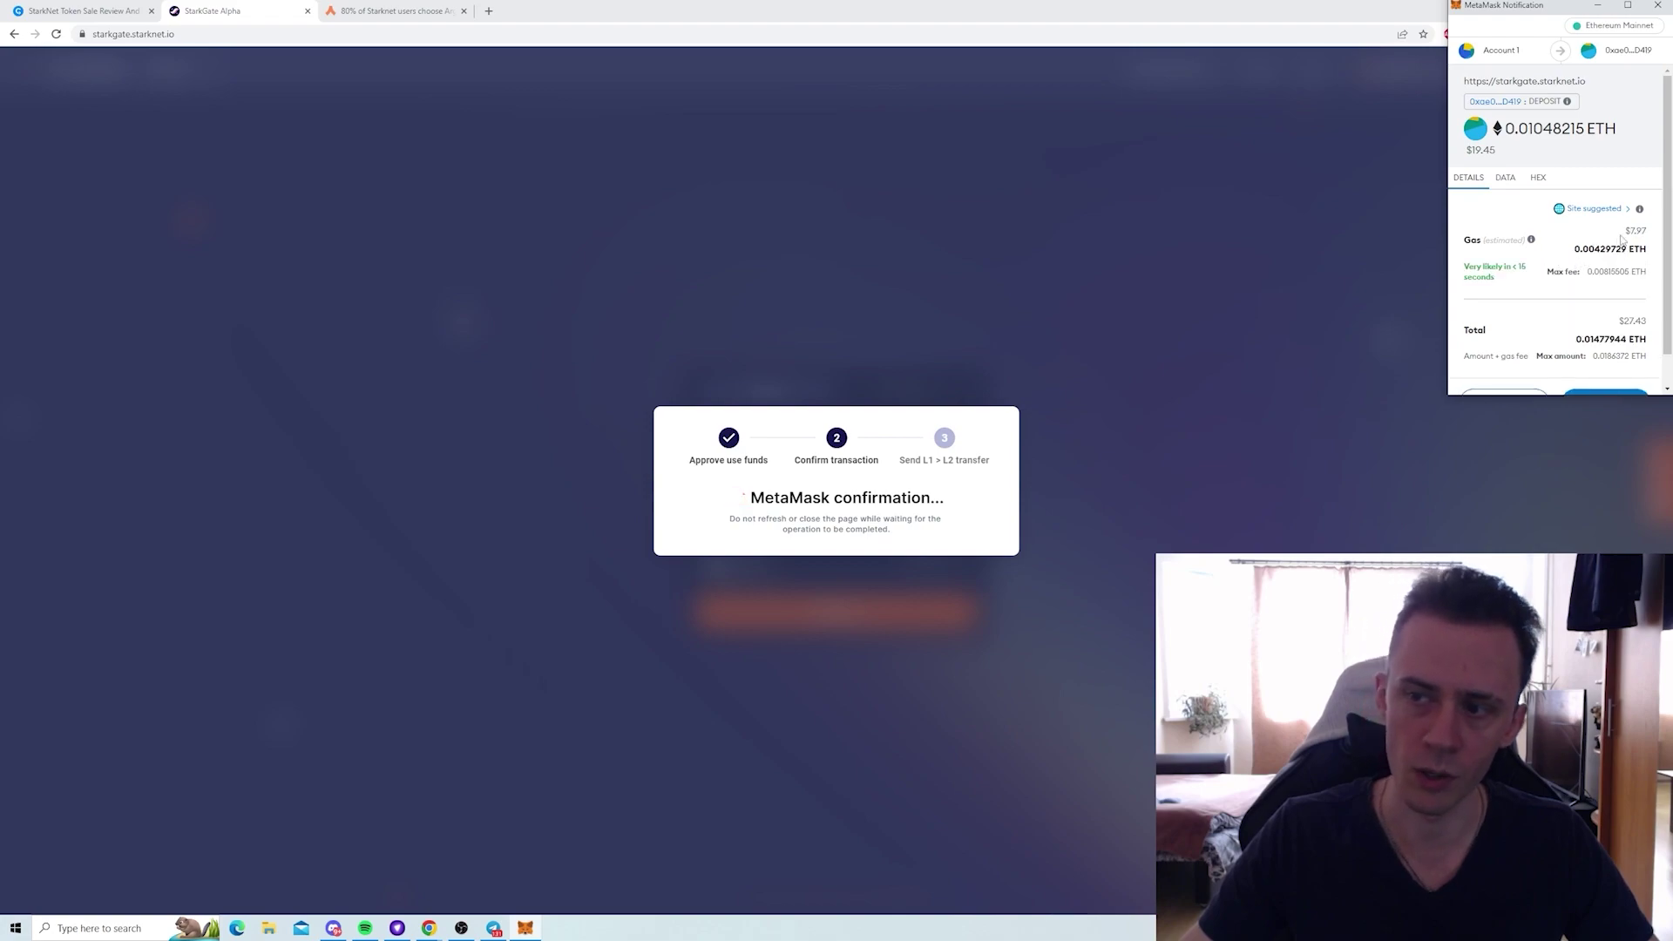
- Examine the deposit's estimated gas fee in MetaMask and reject the transaction, dismissing the resulting dialog
drag(1624, 230, 1652, 235)
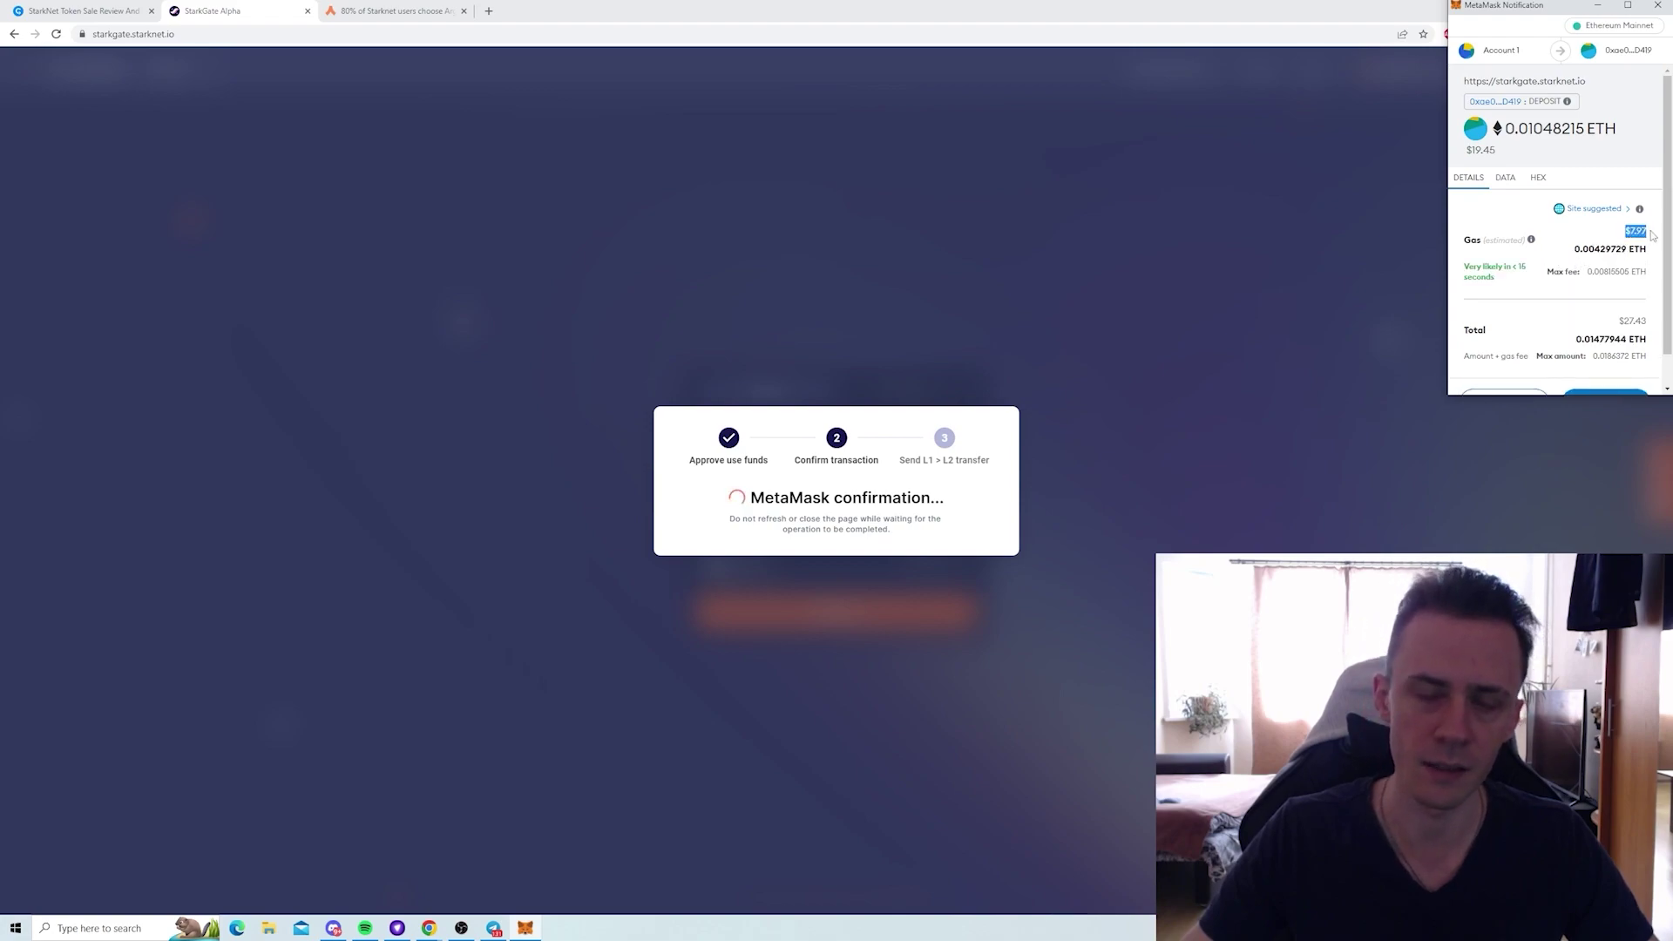
click(1647, 236)
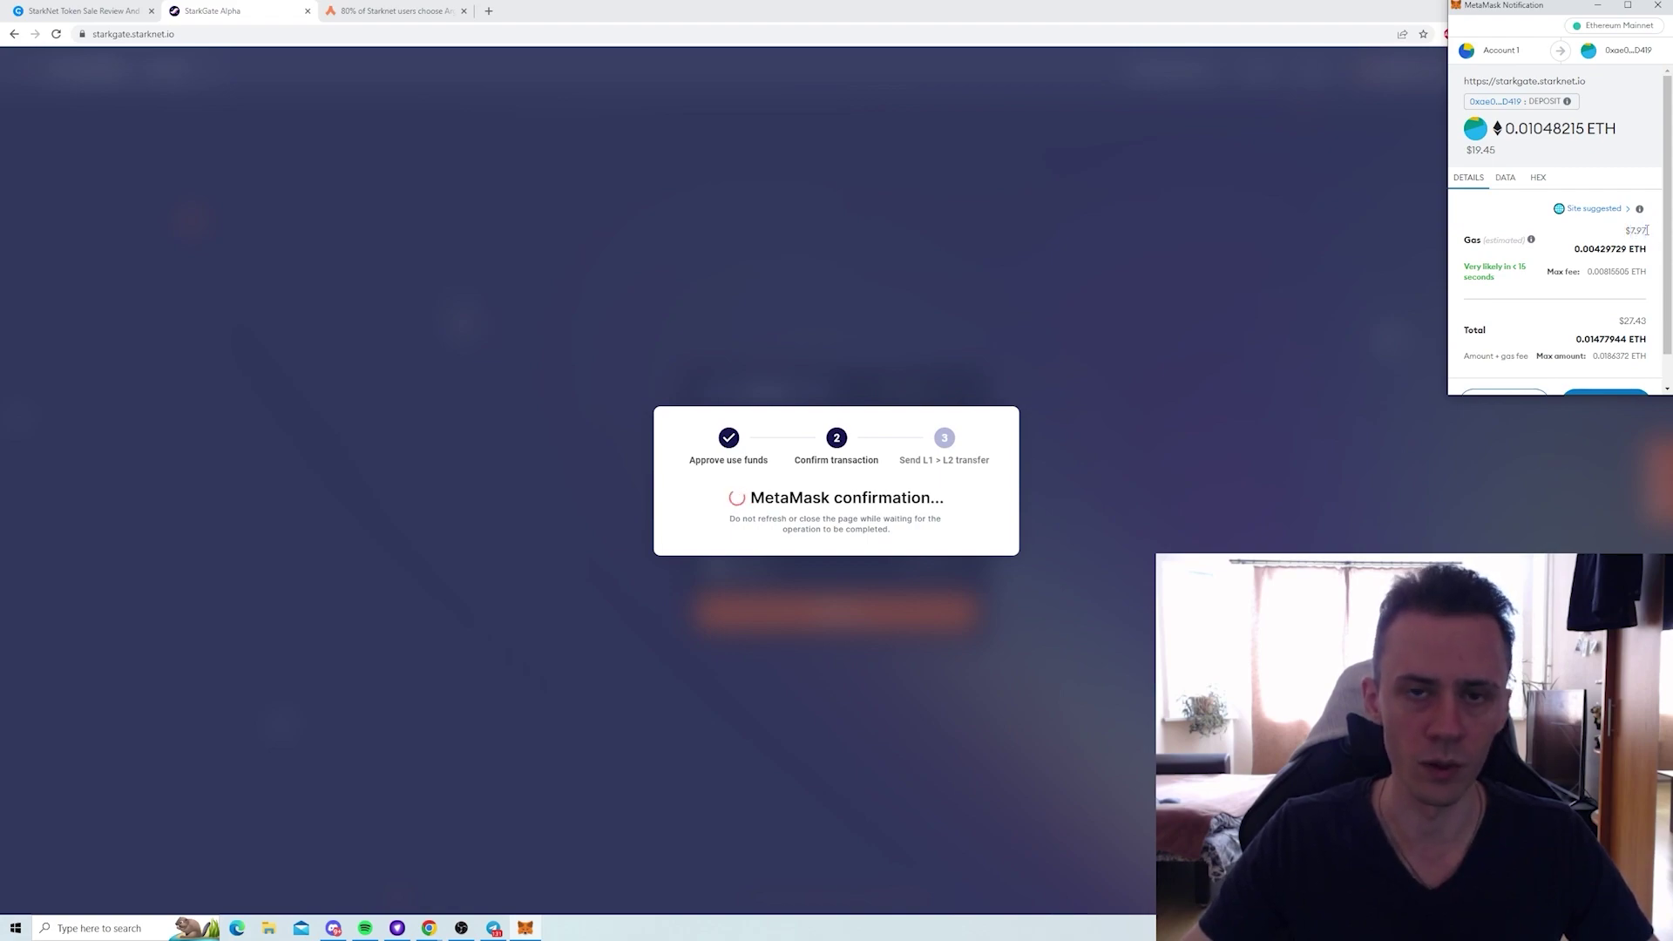
scroll(1607, 273, down, 2)
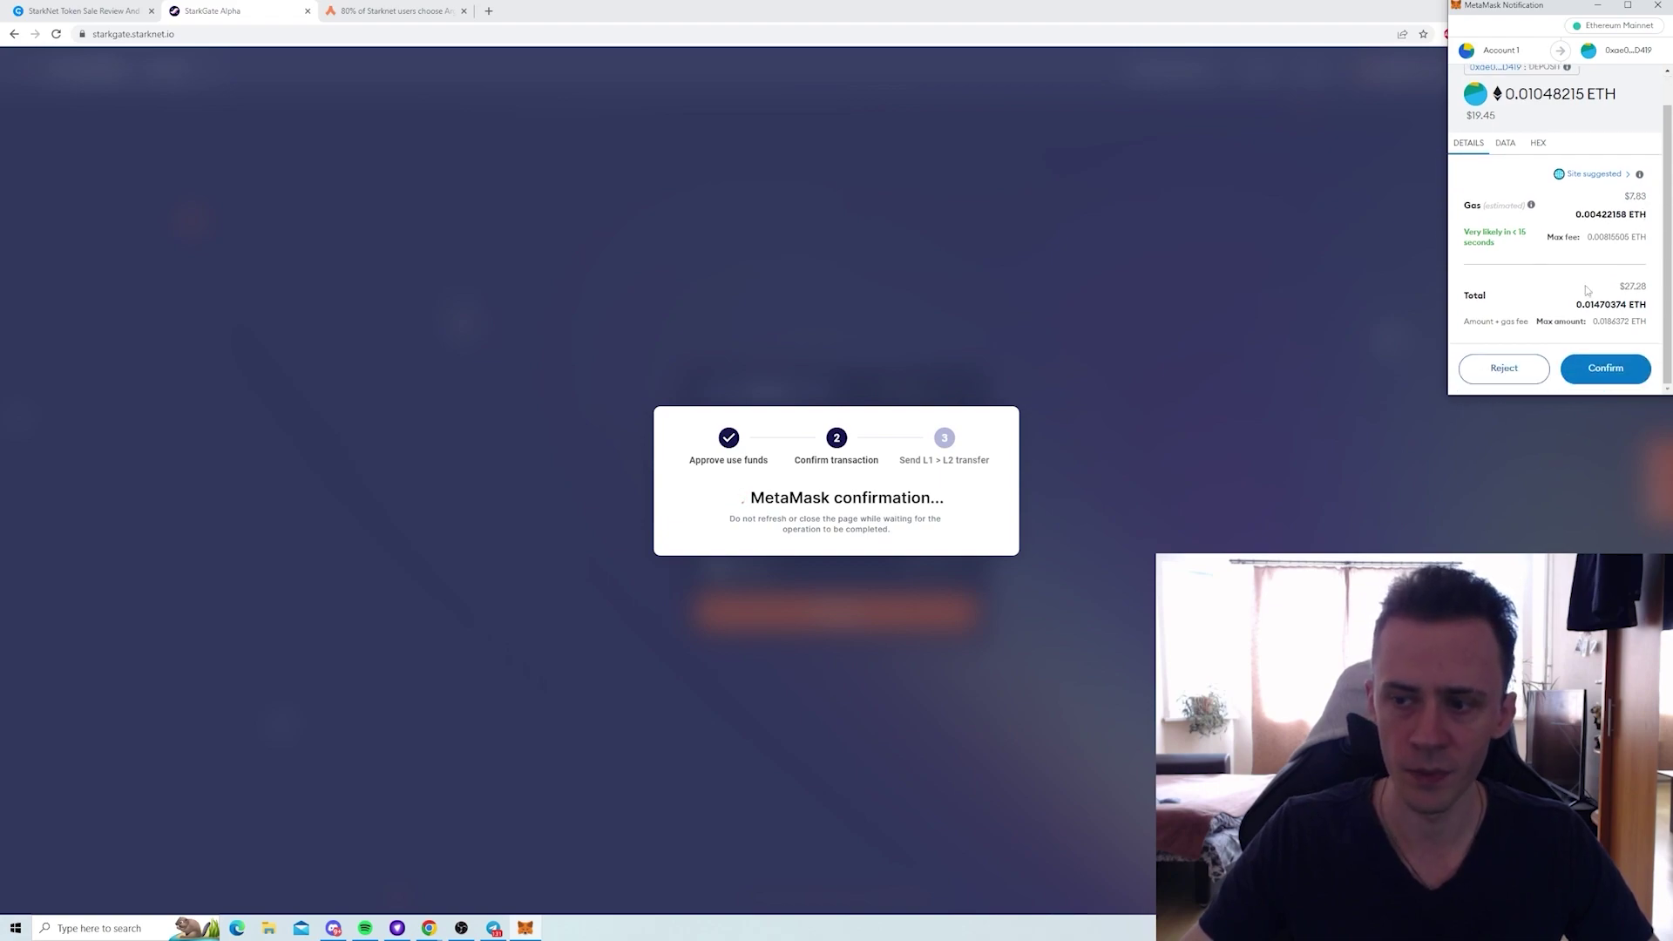
click(1504, 368)
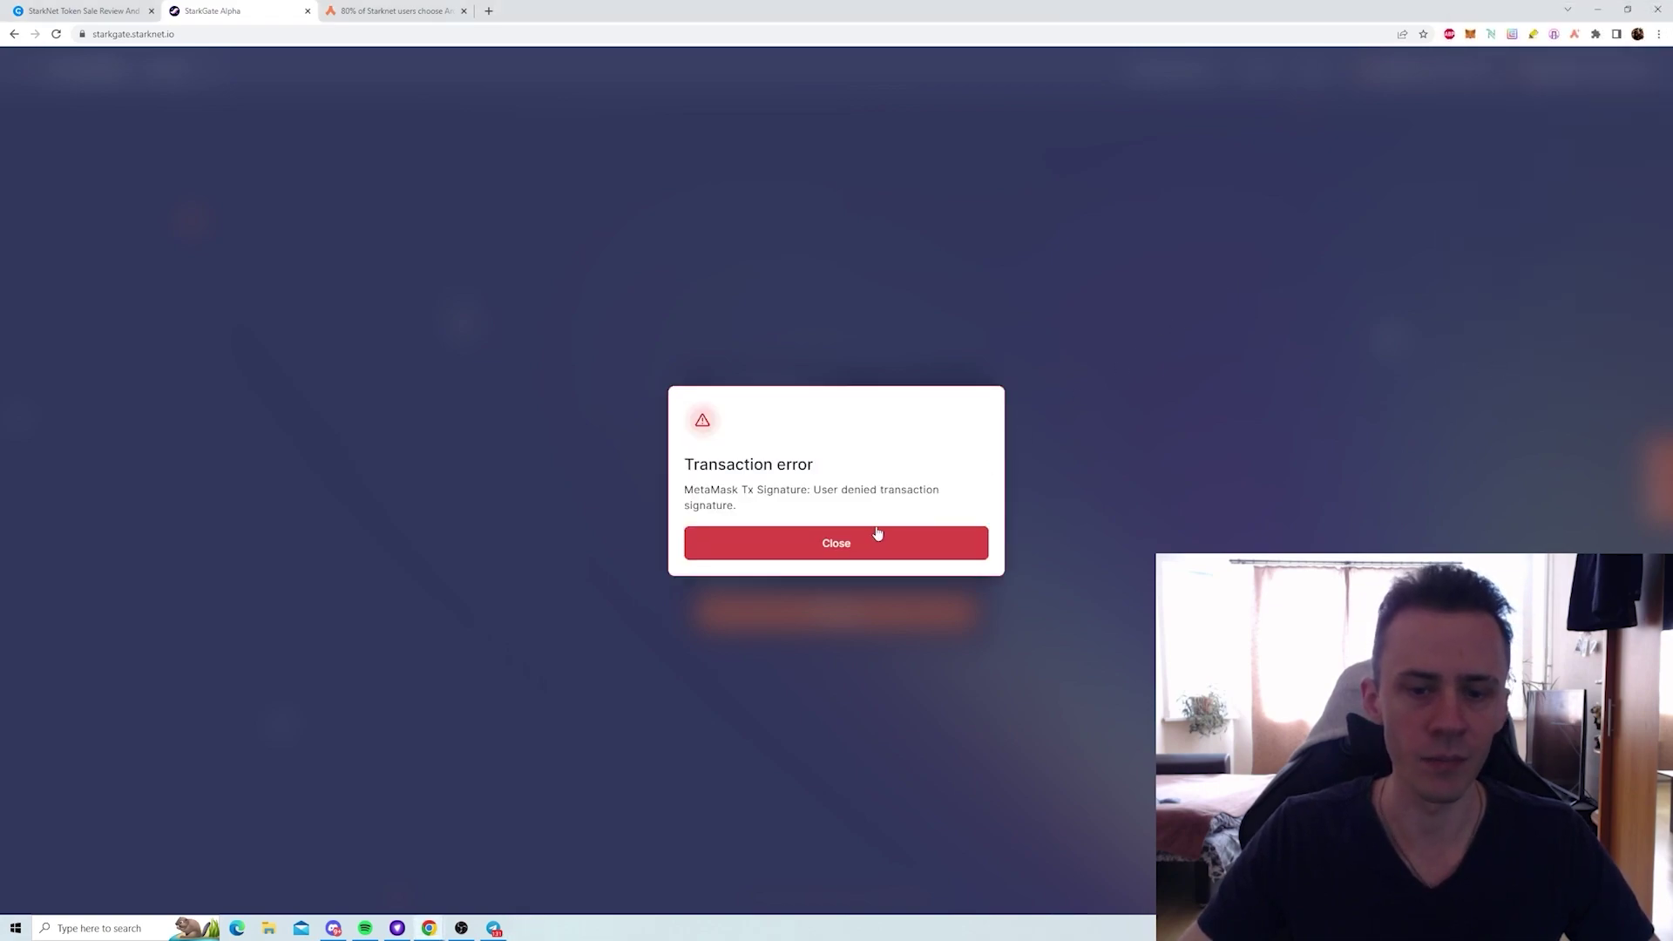
click(847, 544)
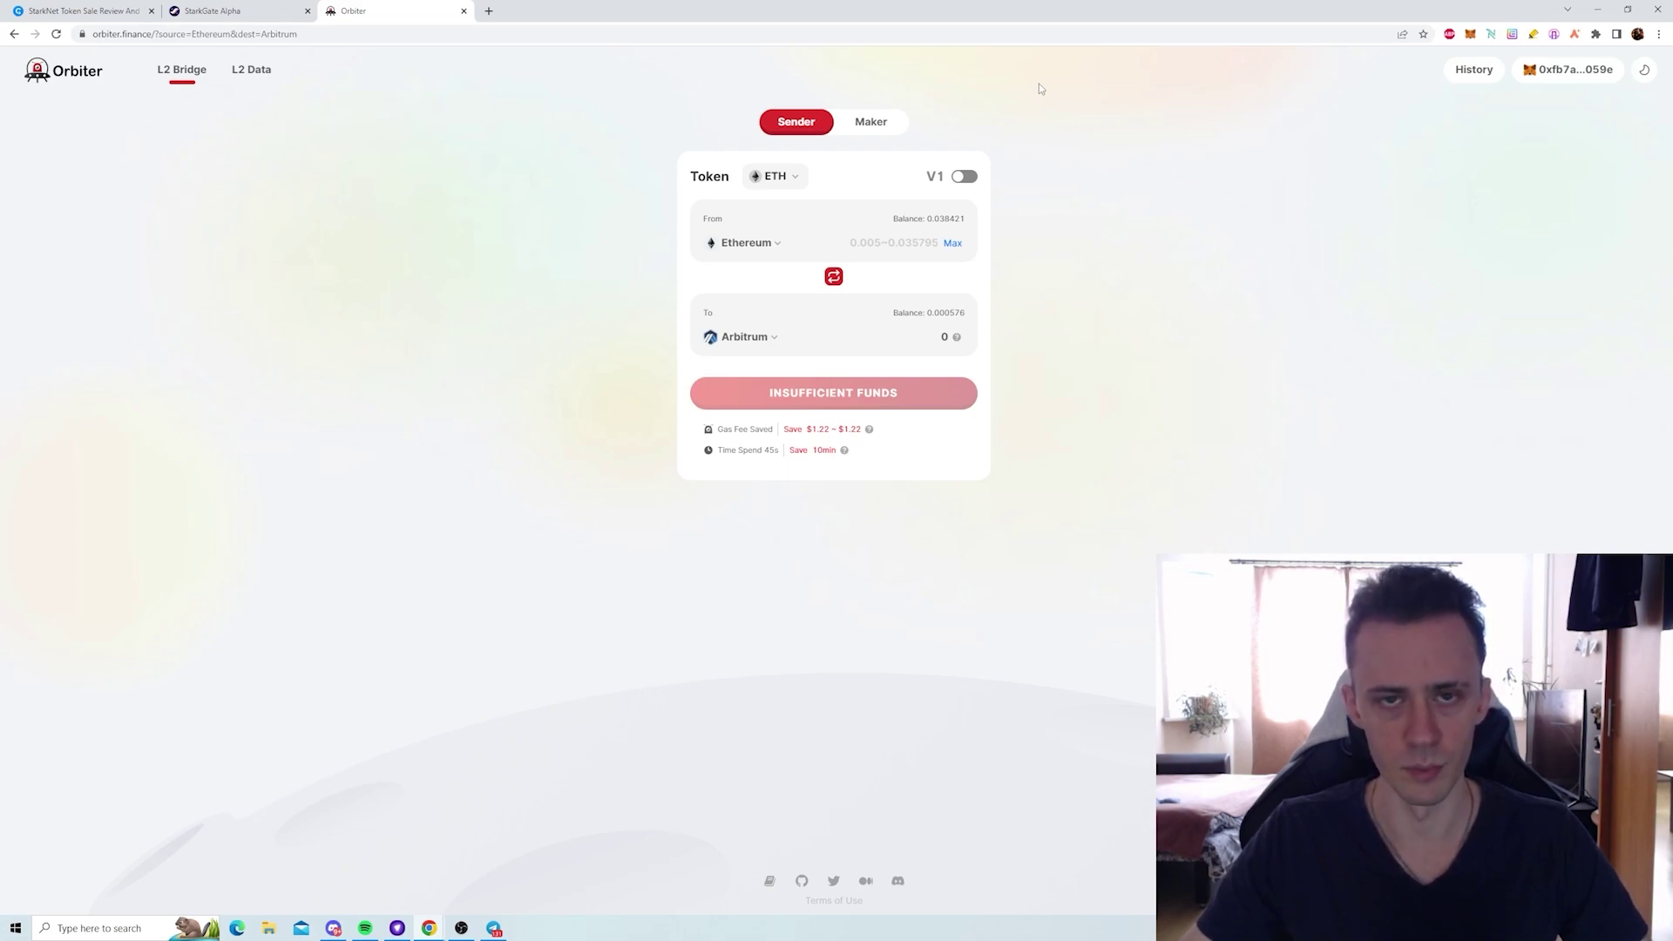
- Set up a 0.01 ETH transfer from Ethereum to Starknet on Orbiter and proceed to send it
click(771, 337)
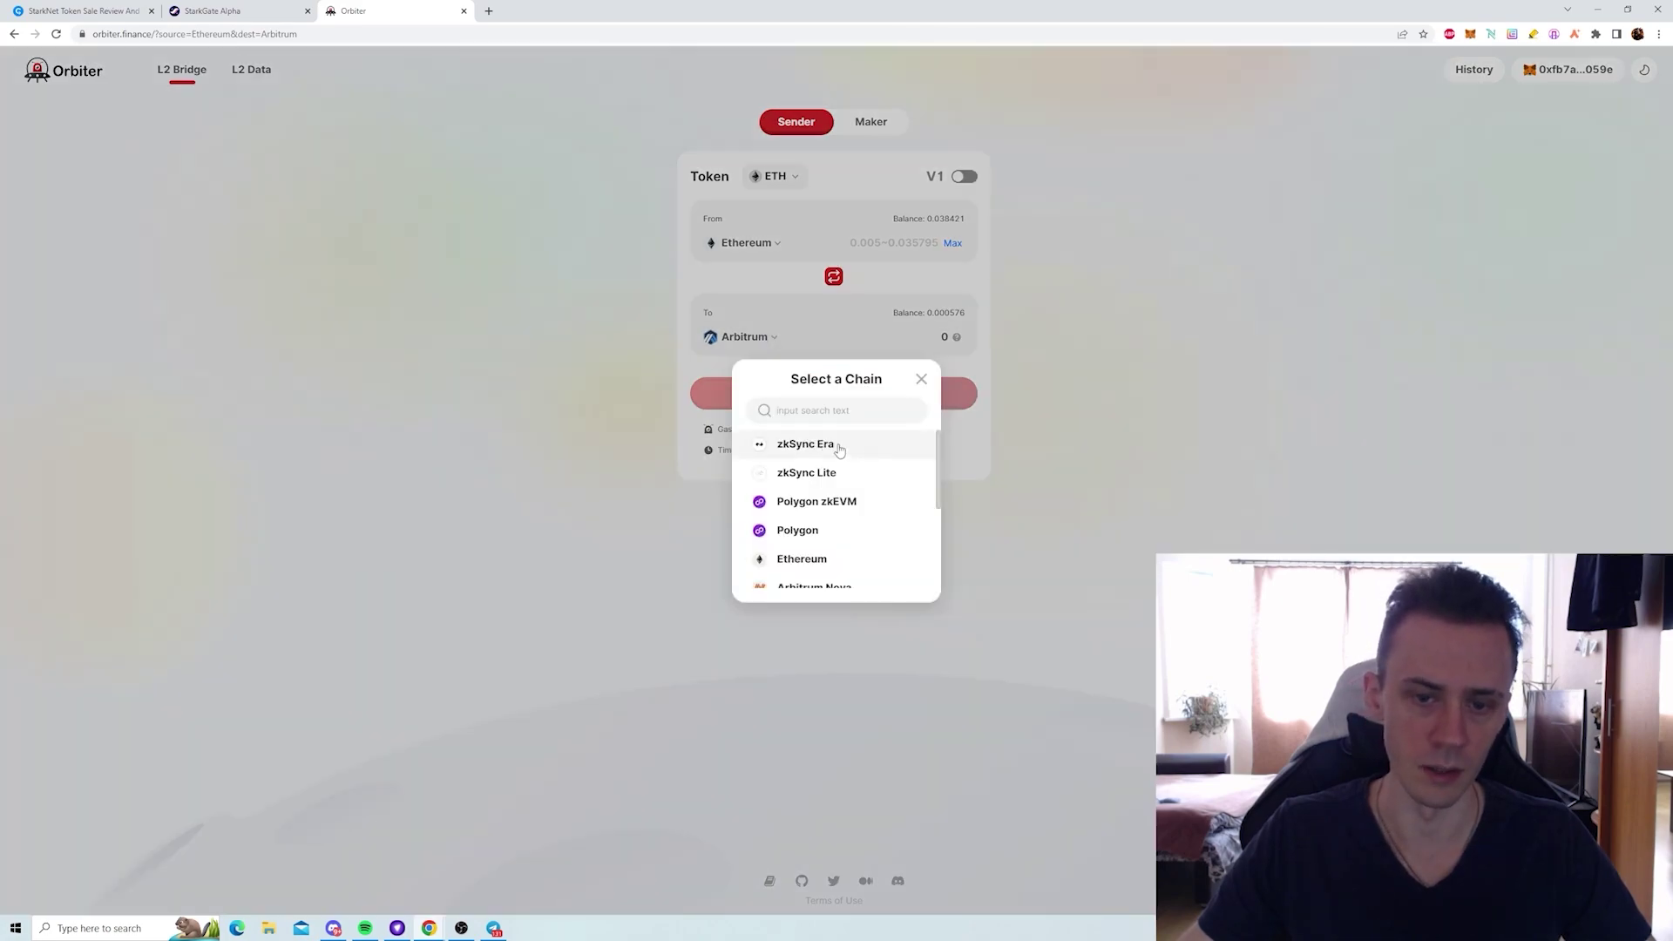
scroll(868, 470, down, 3)
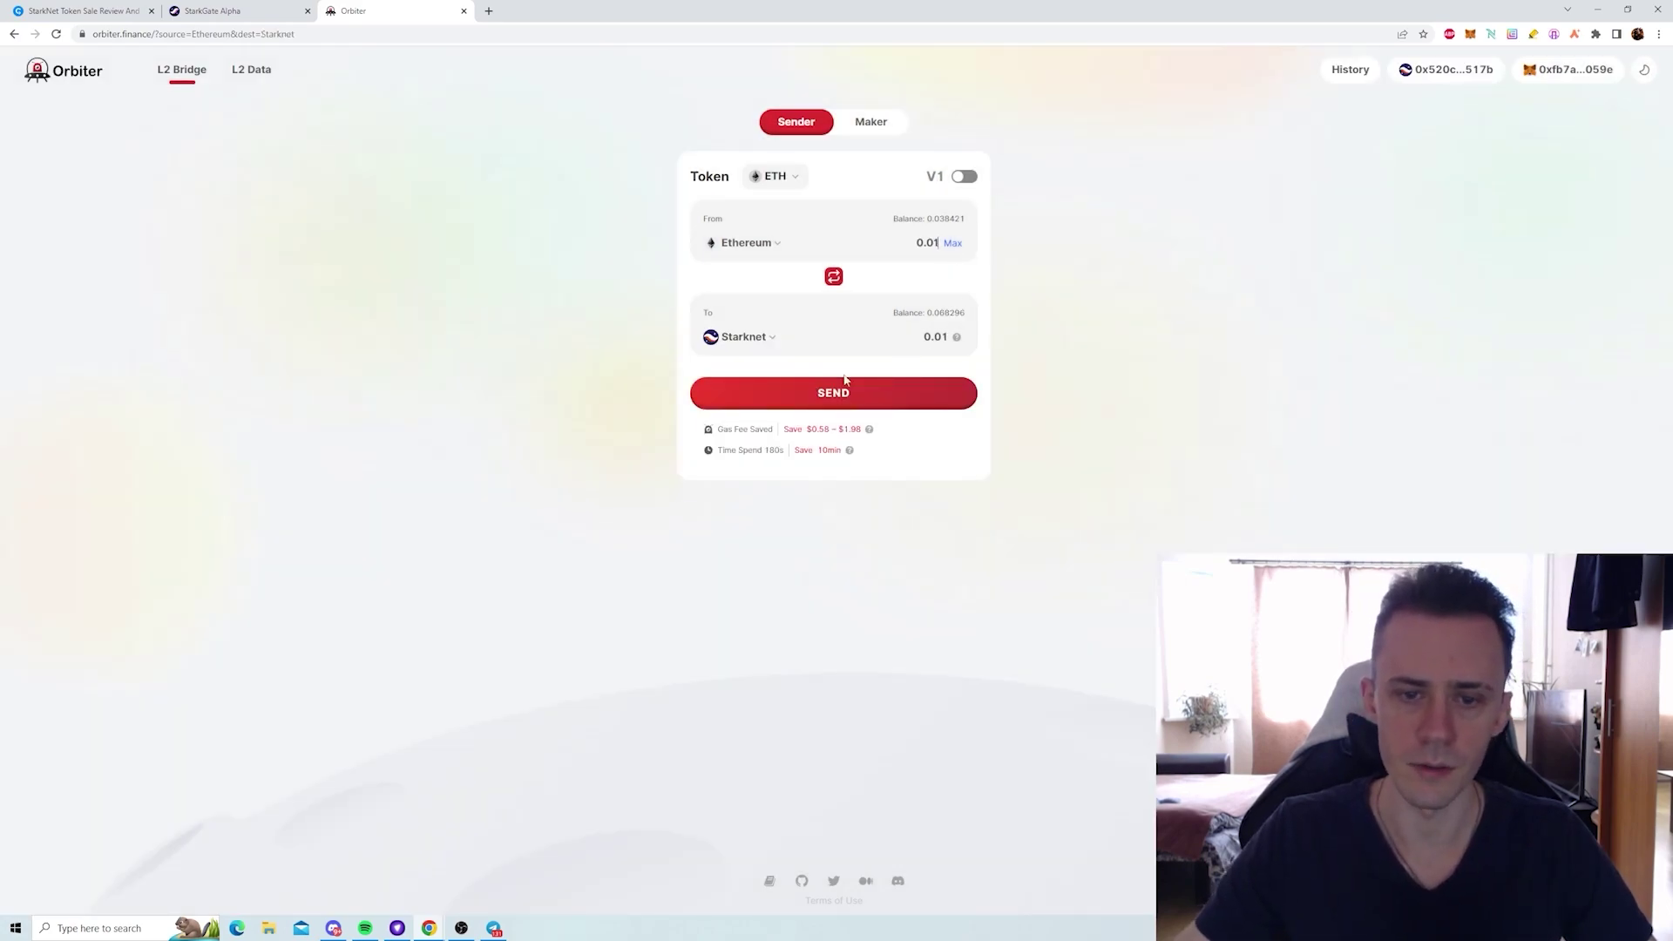
click(870, 398)
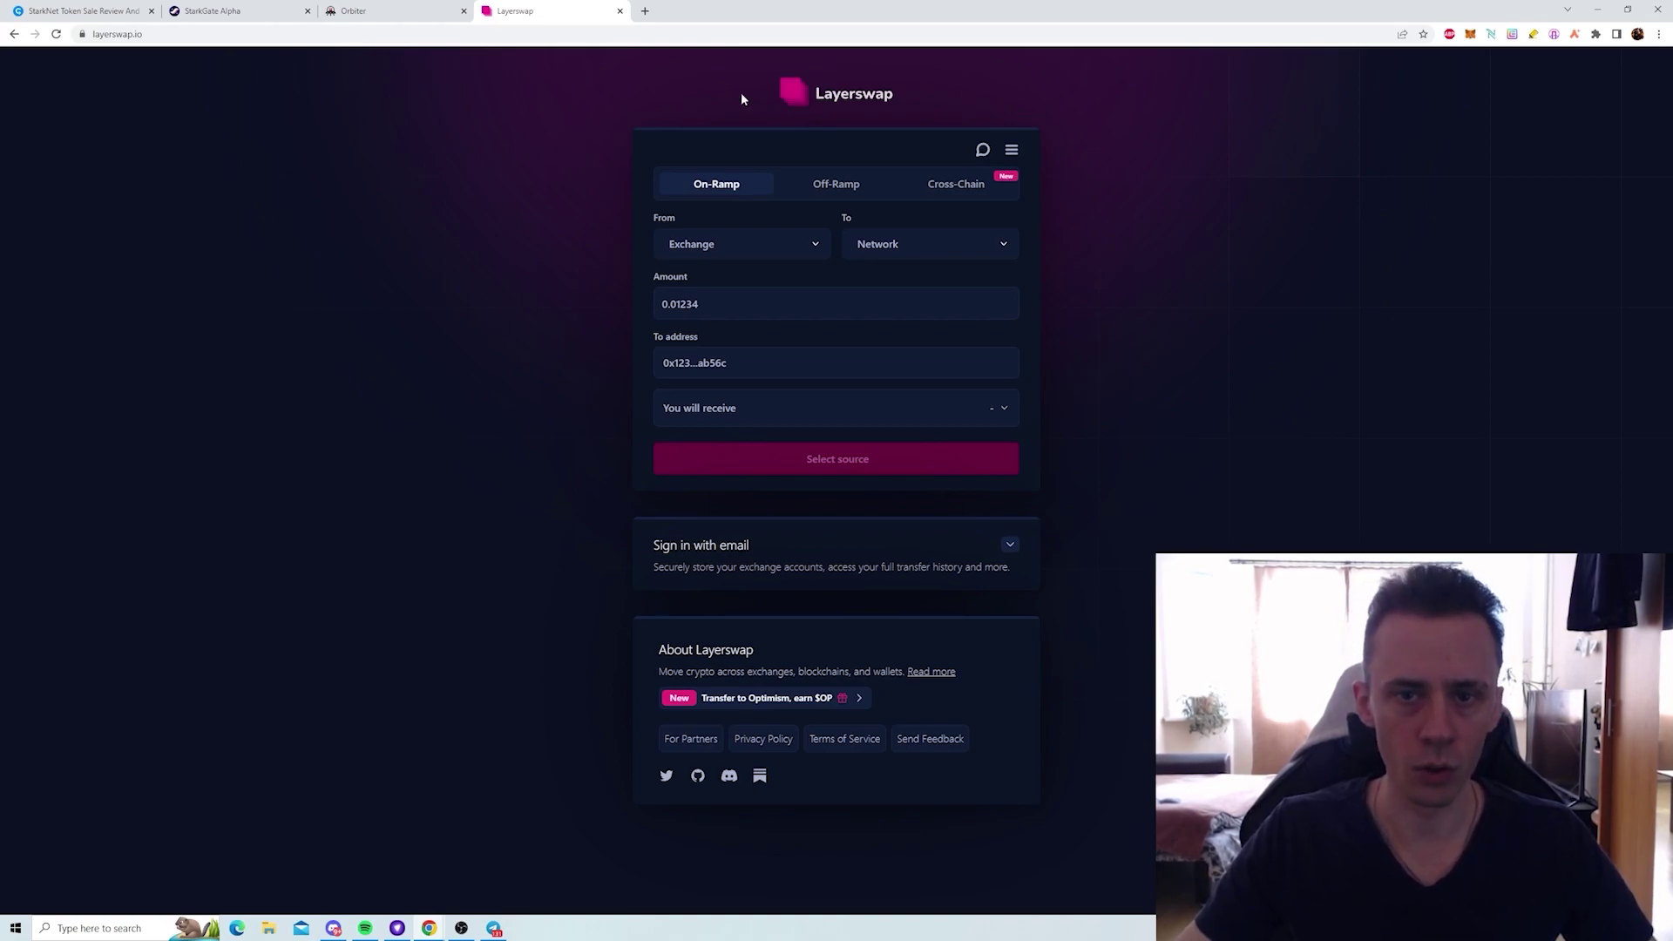
- Set up a cross-chain swap of 0.02 ETH from Ethereum to StarkNet on Layerswap
click(958, 183)
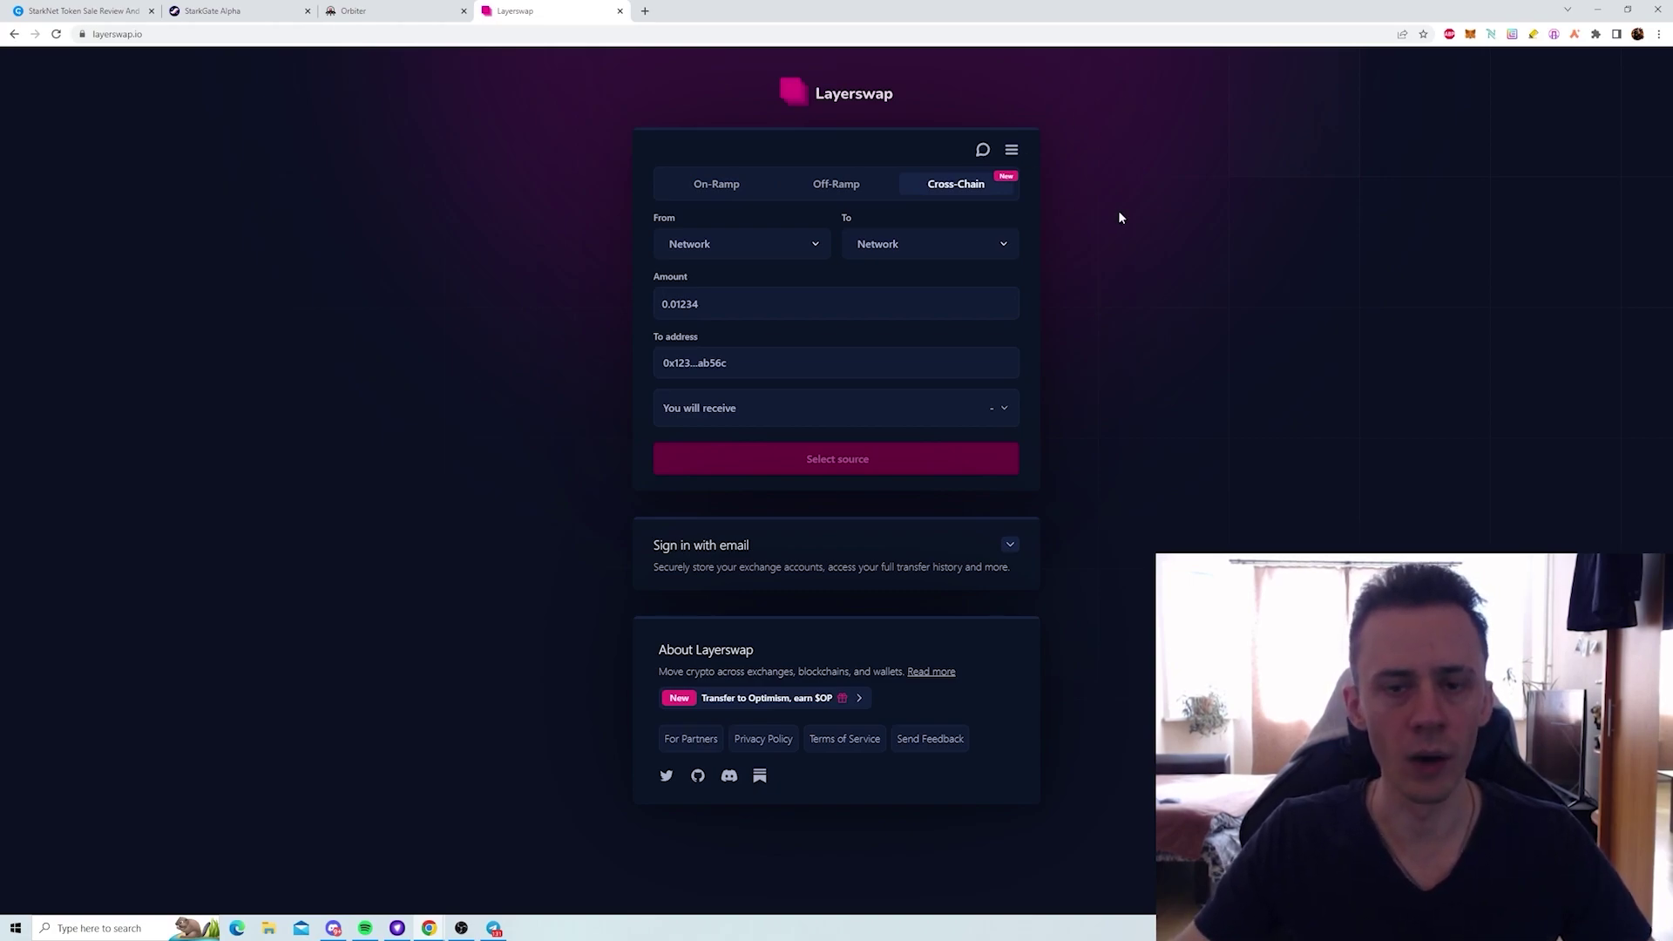
click(816, 244)
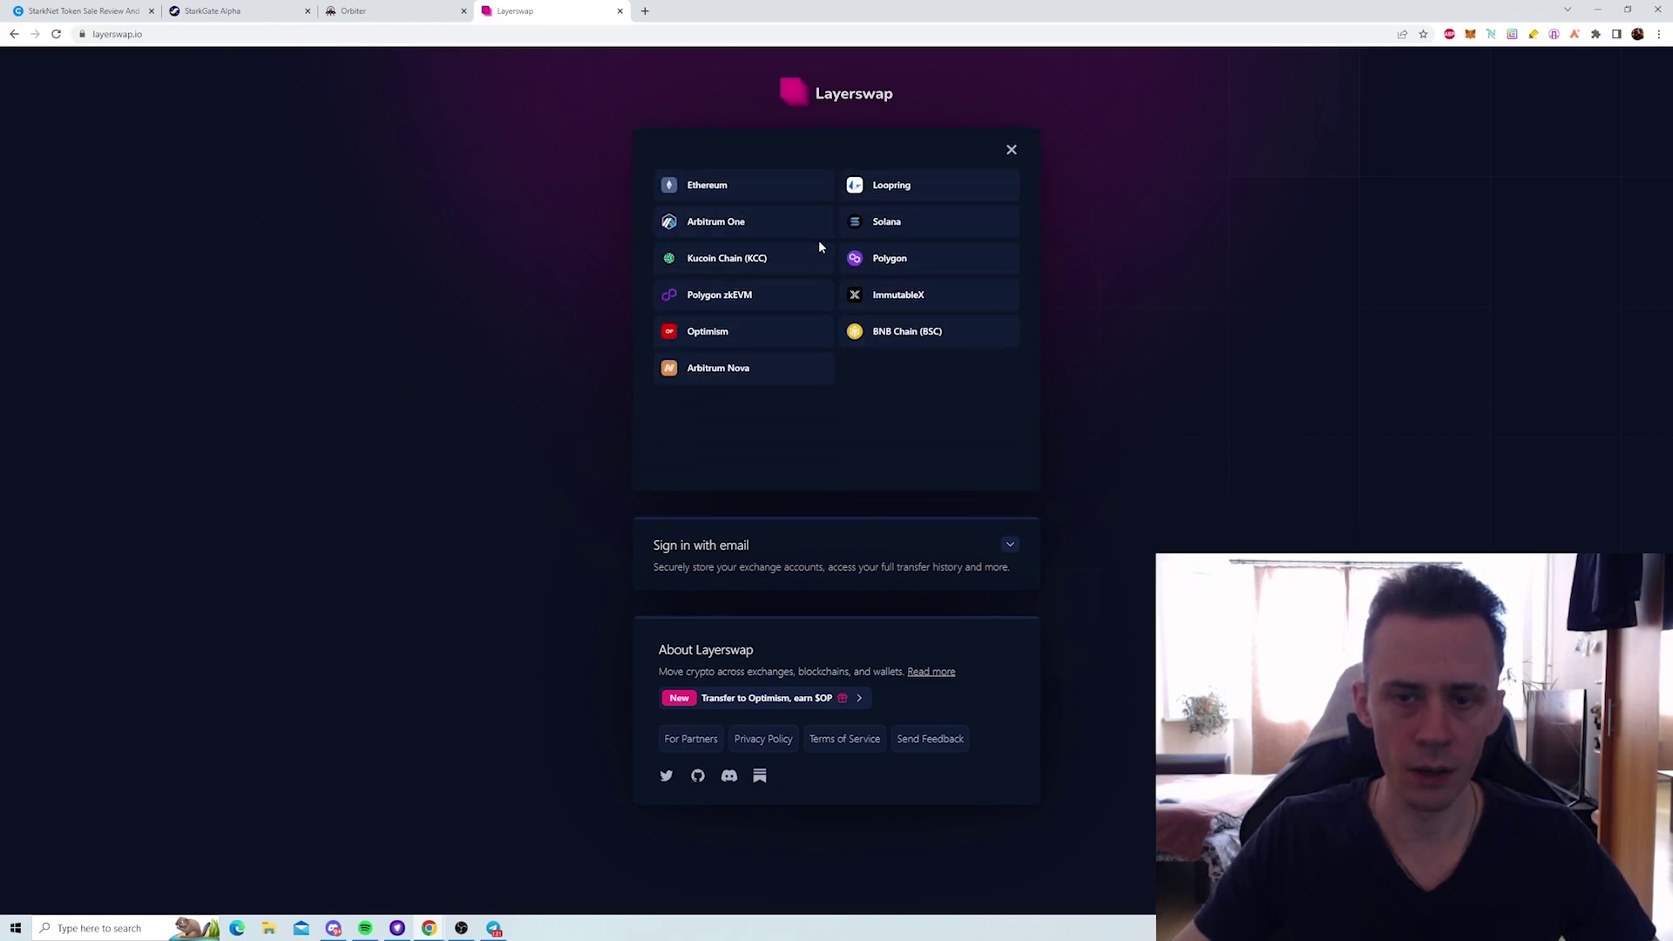
click(1011, 151)
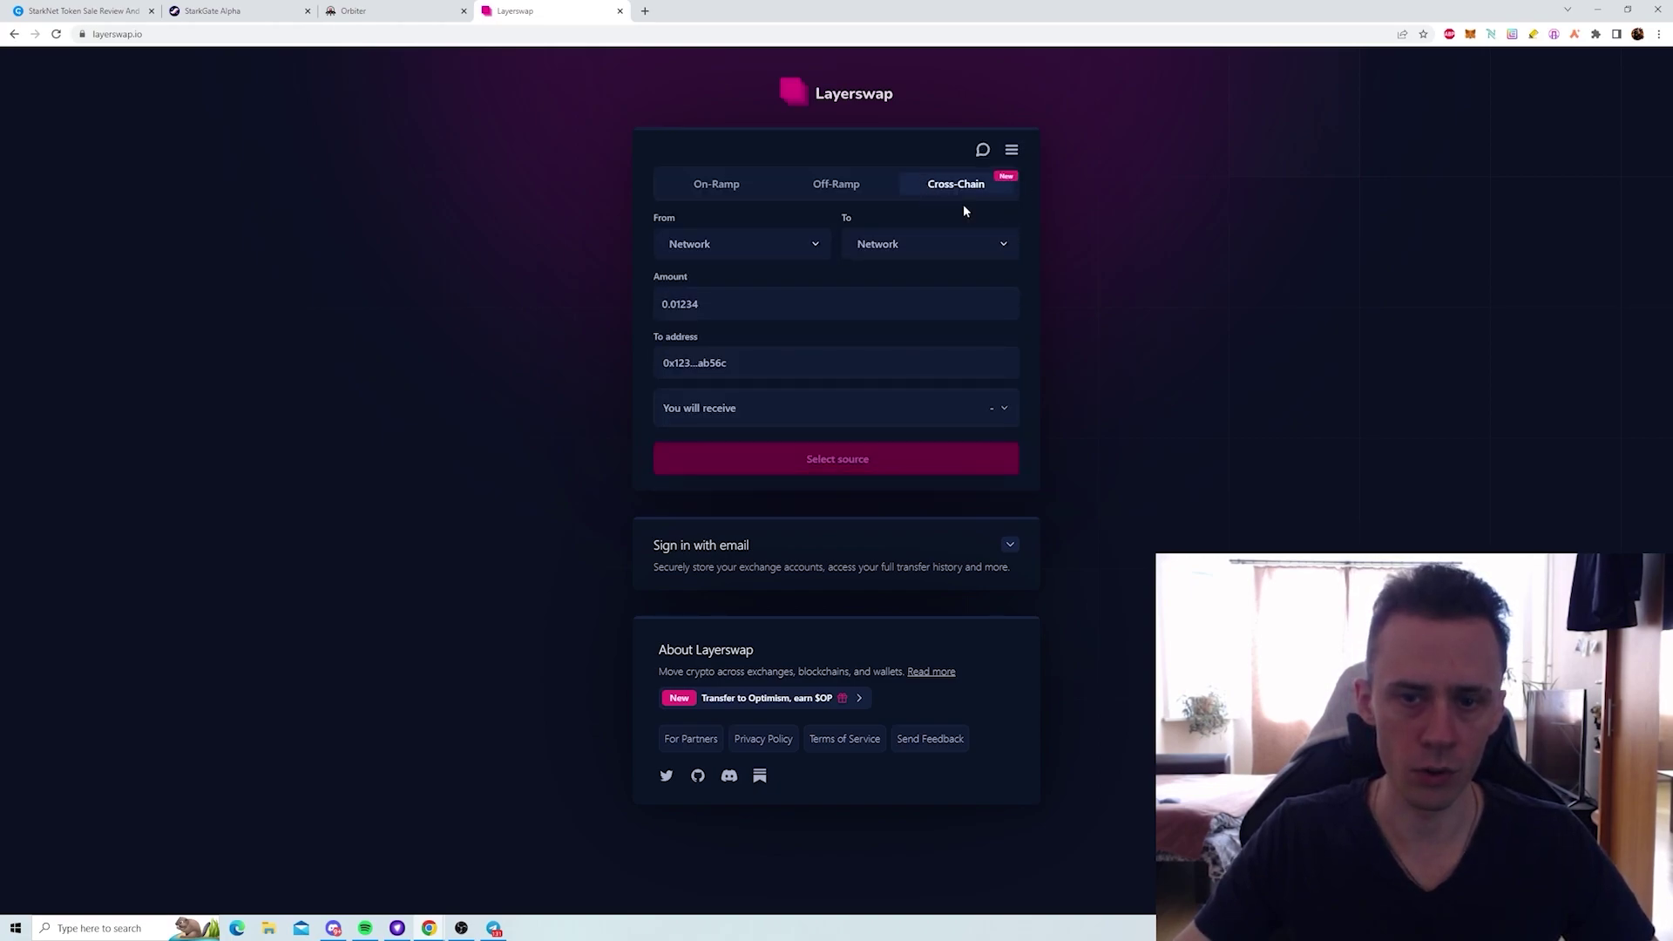
click(823, 253)
click(739, 195)
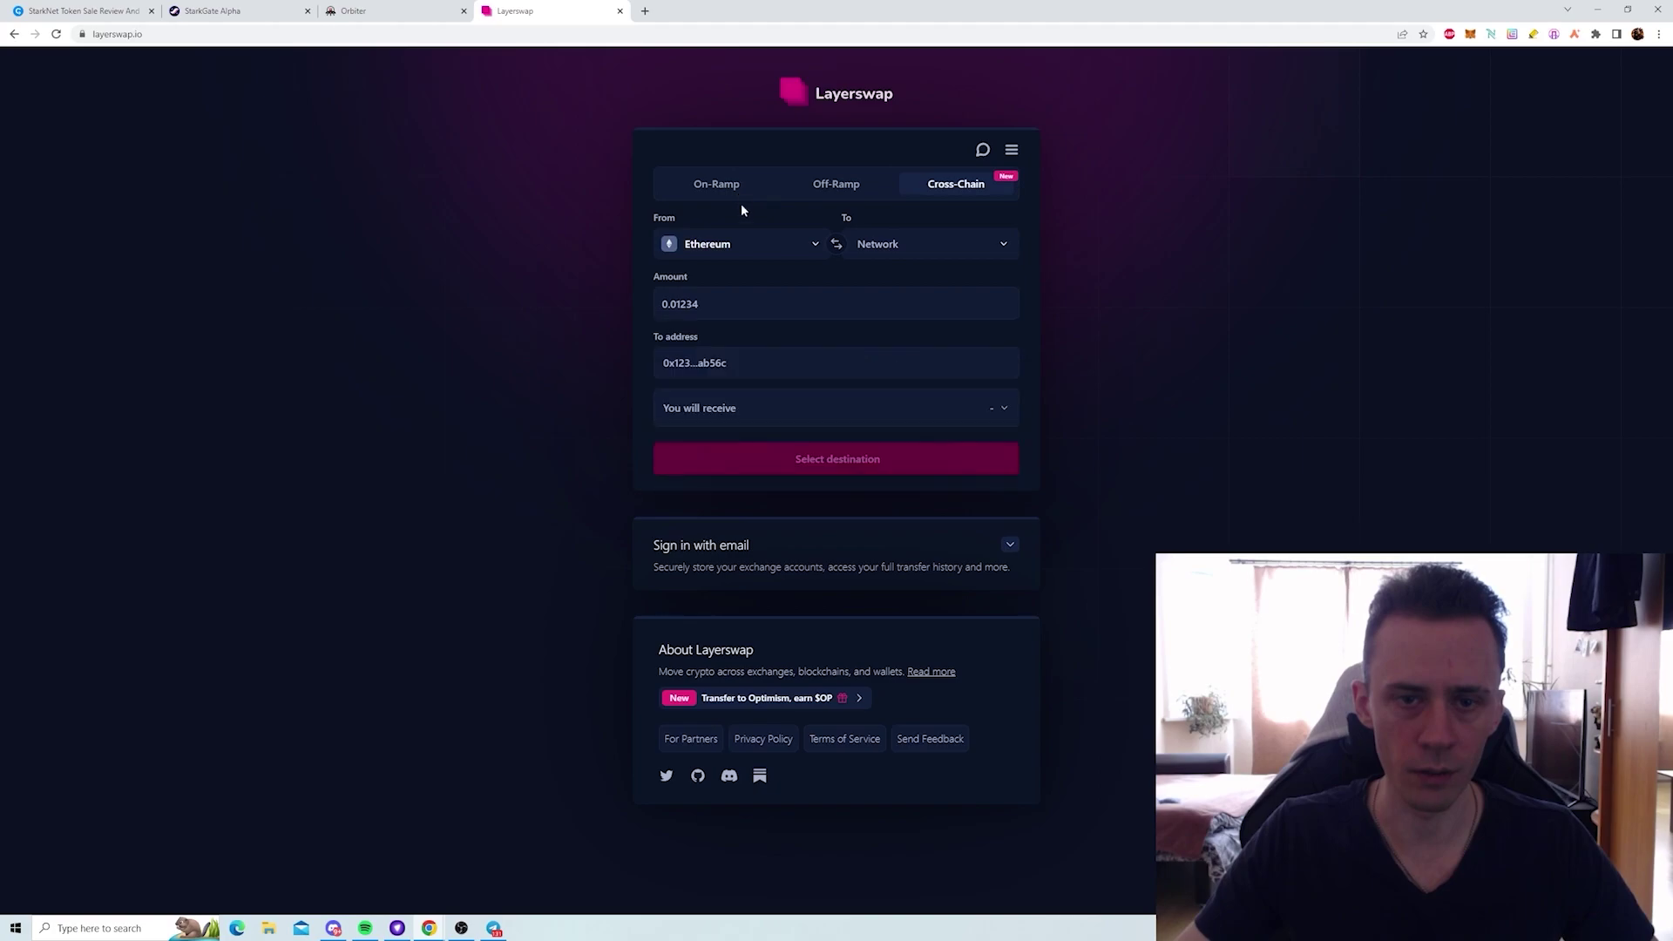
click(1001, 246)
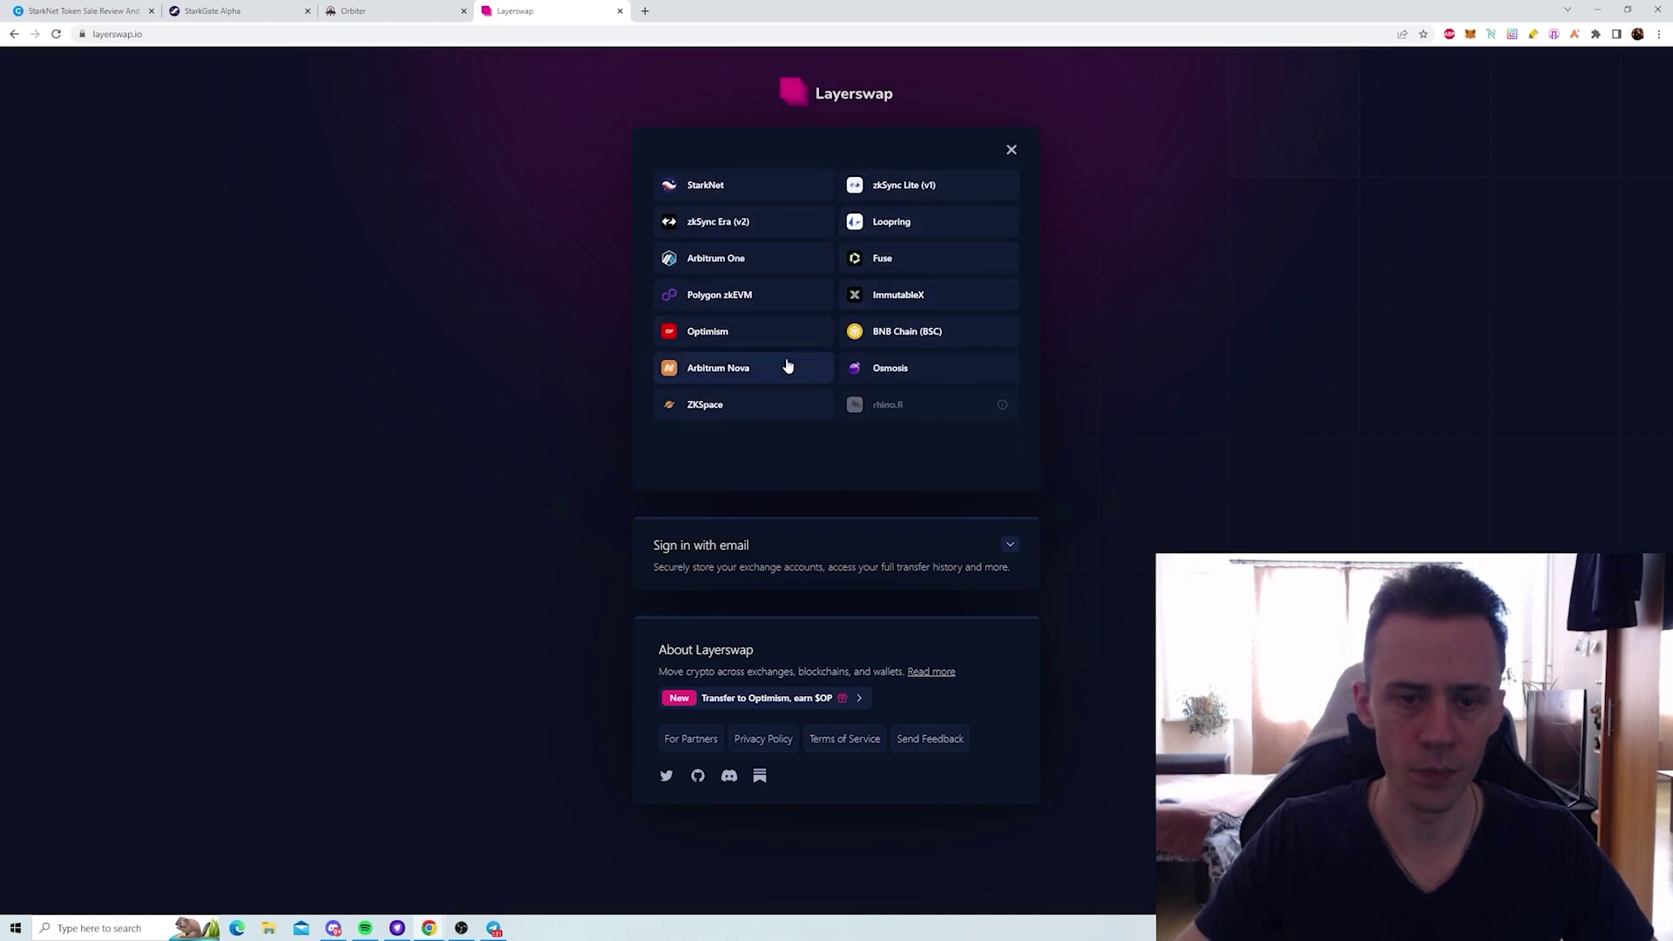
click(747, 183)
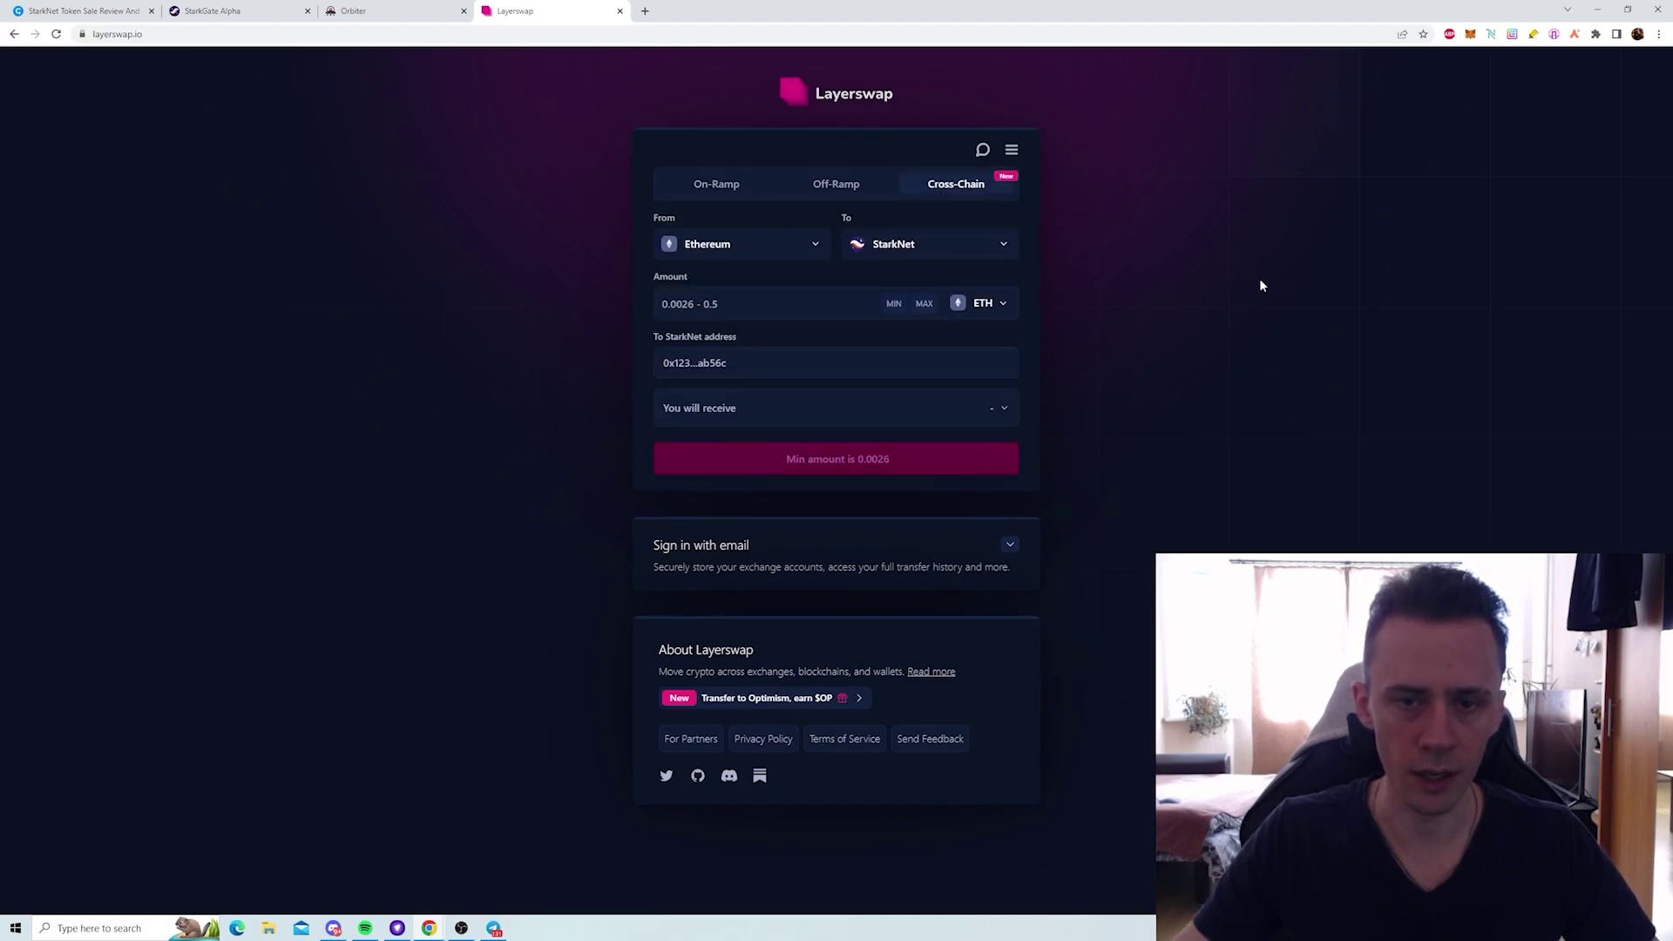
click(796, 304)
text(0.02)
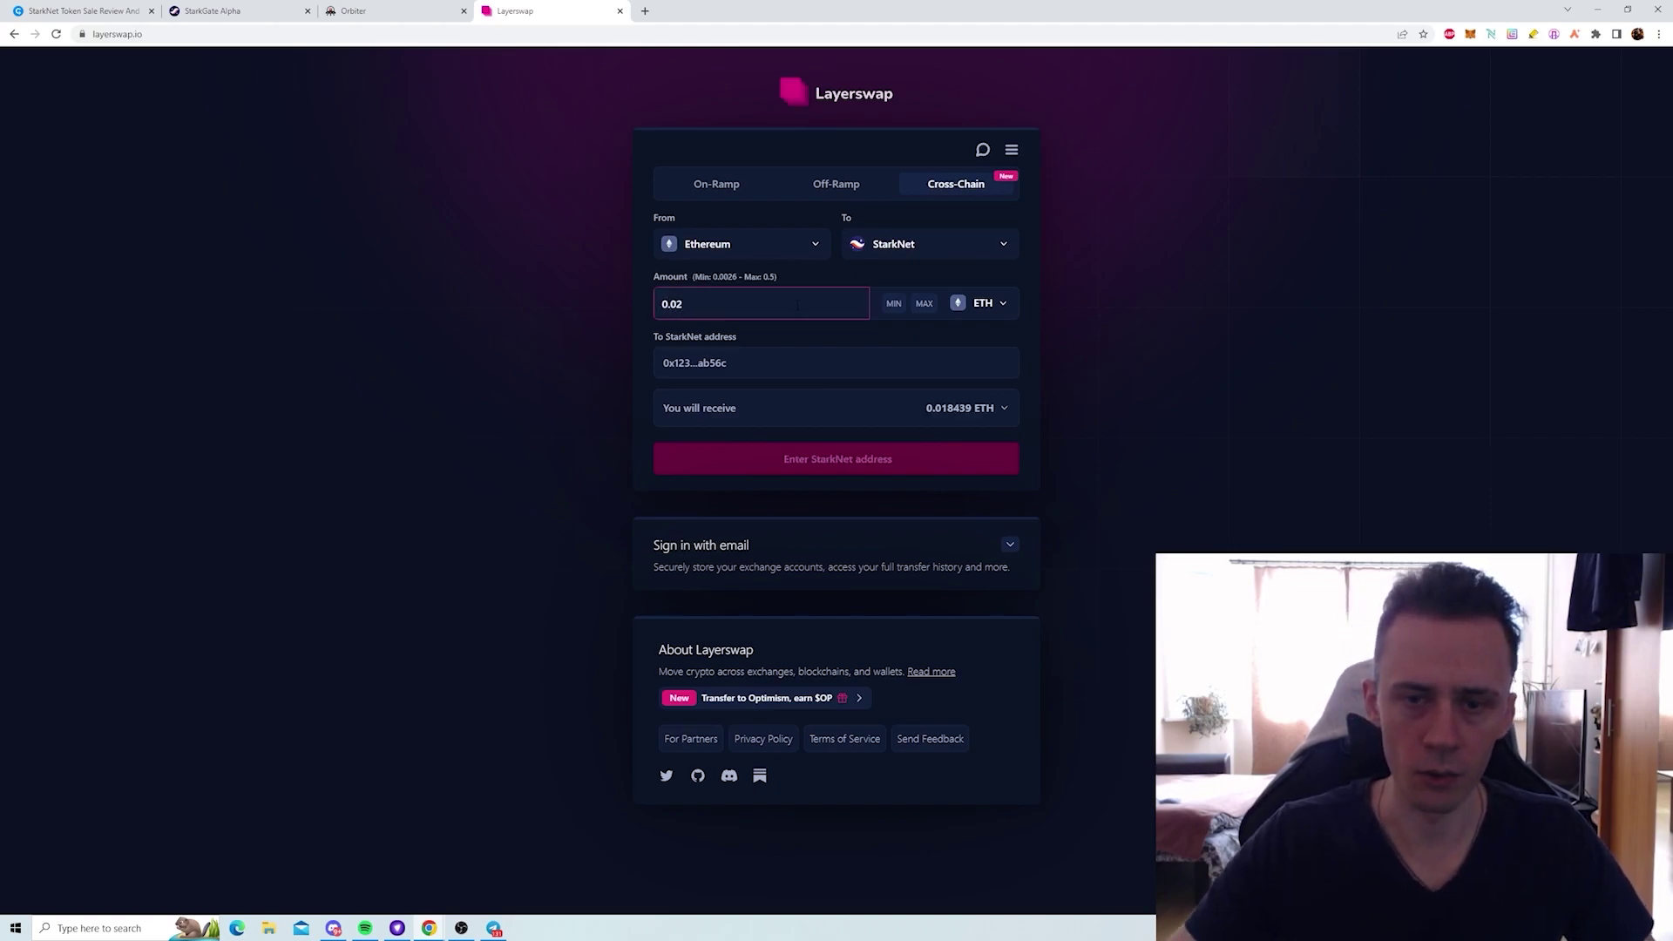
- Use the StarkNet wallet's own address as the swap destination and confirm the swap details with address ownership acknowledged
click(882, 336)
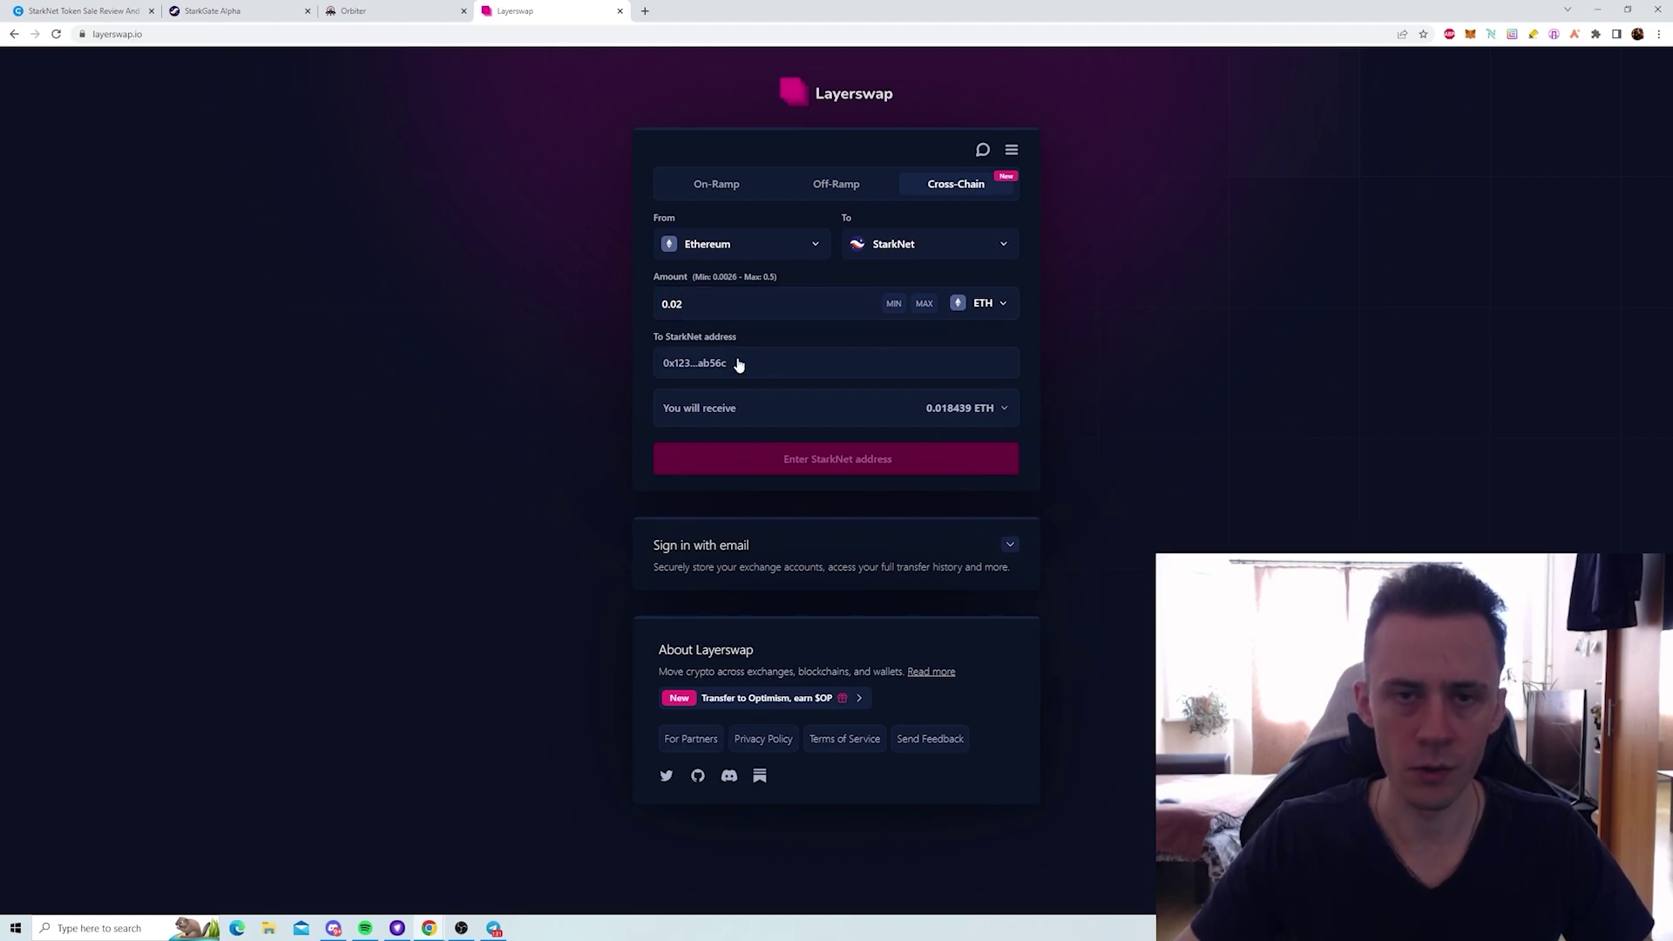
click(1576, 36)
click(797, 357)
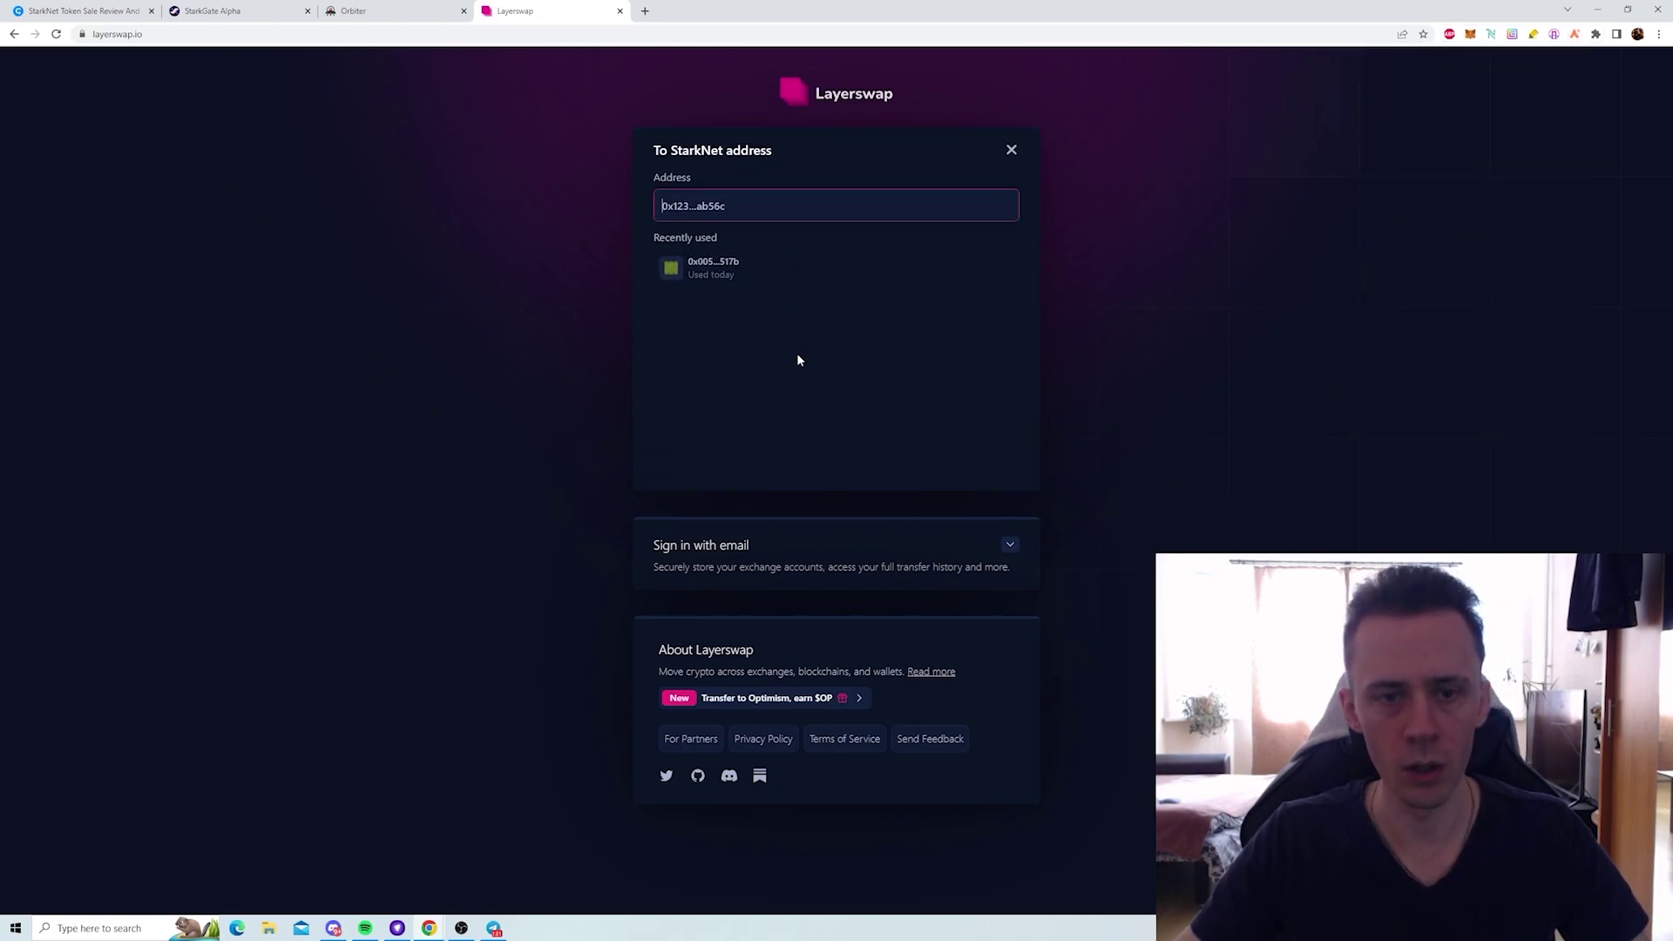
key(ctrl+v)
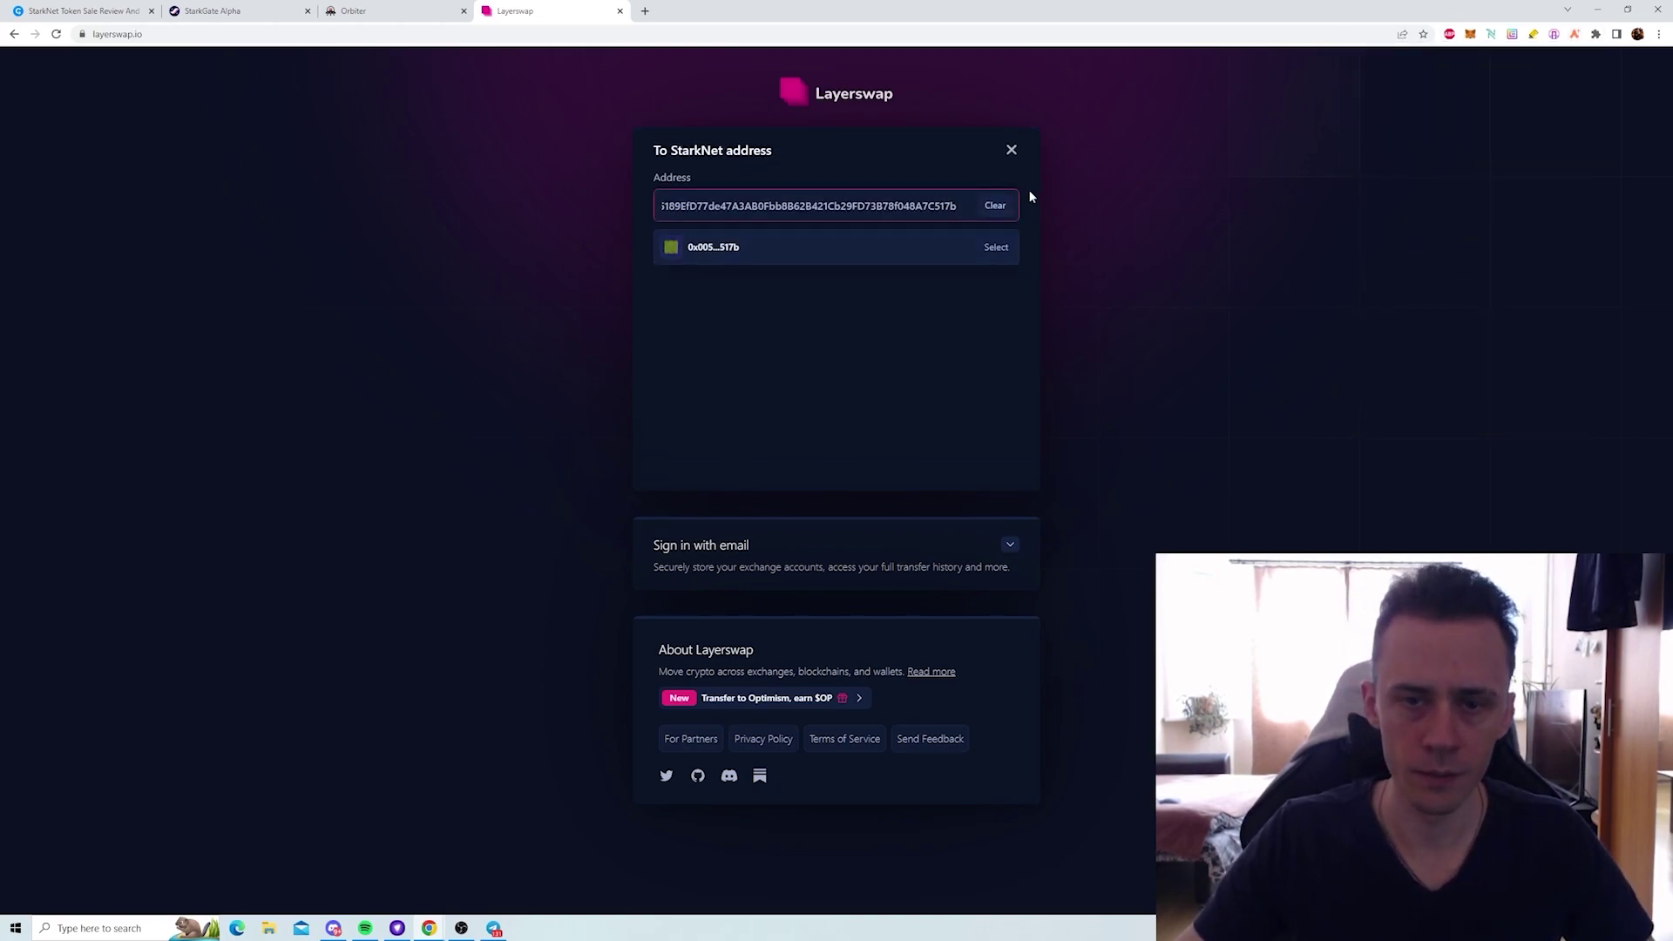
click(938, 254)
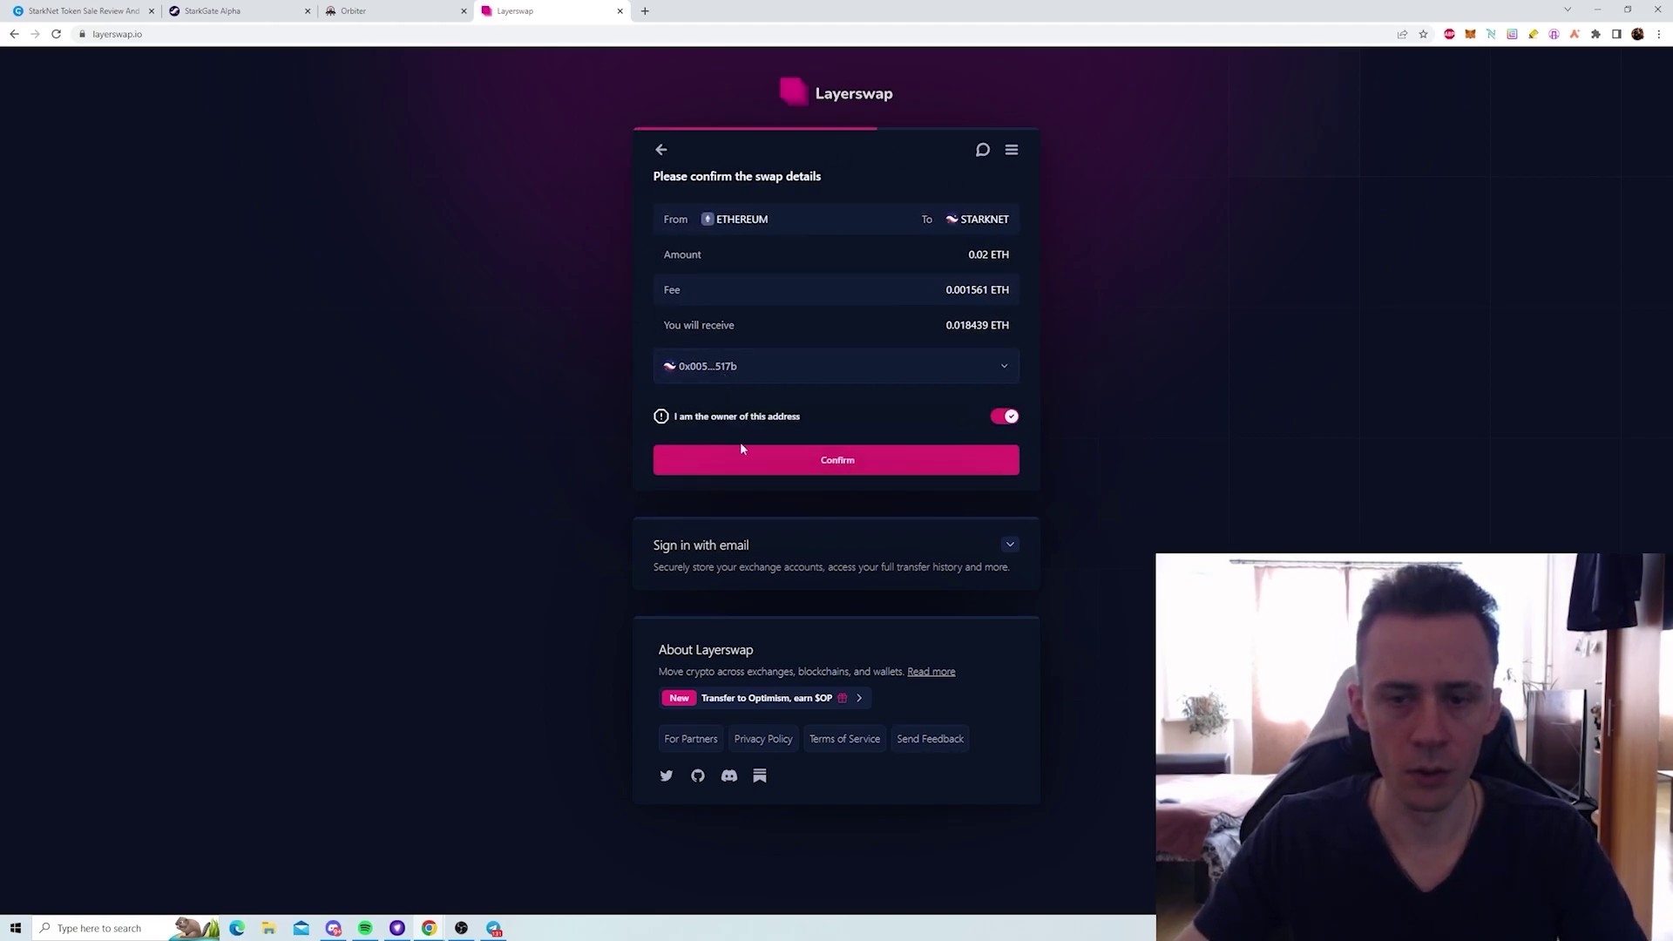
click(840, 462)
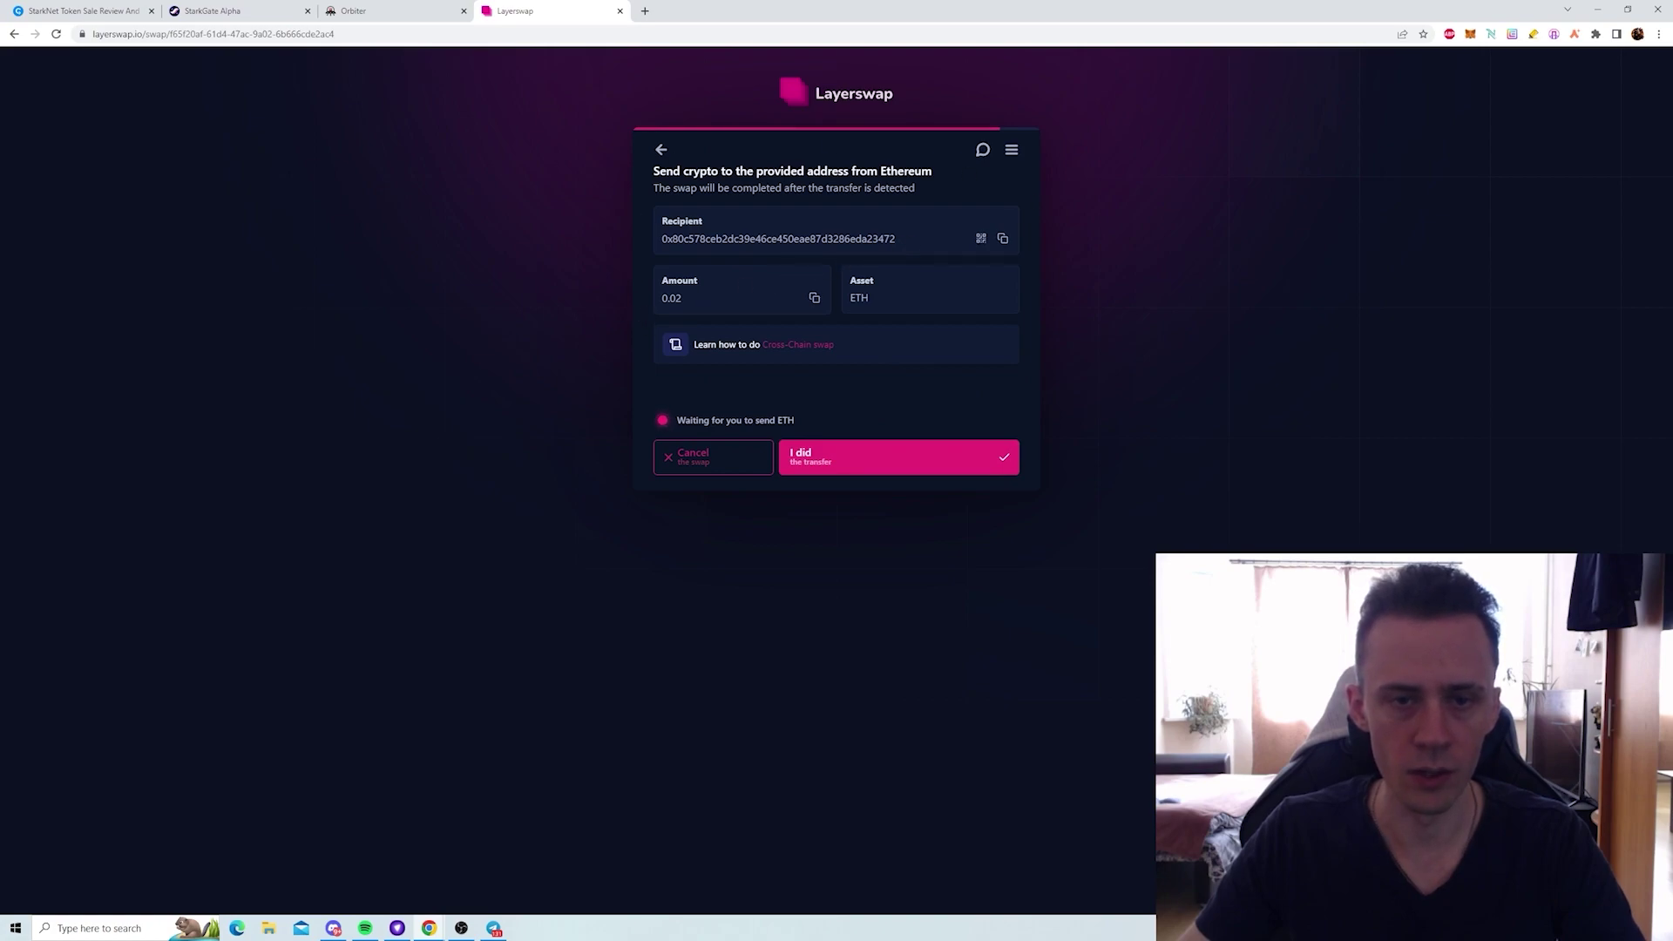
- Copy Layerswap's recipient address and use it as the recipient of a new ETH send in MetaMask
click(1003, 244)
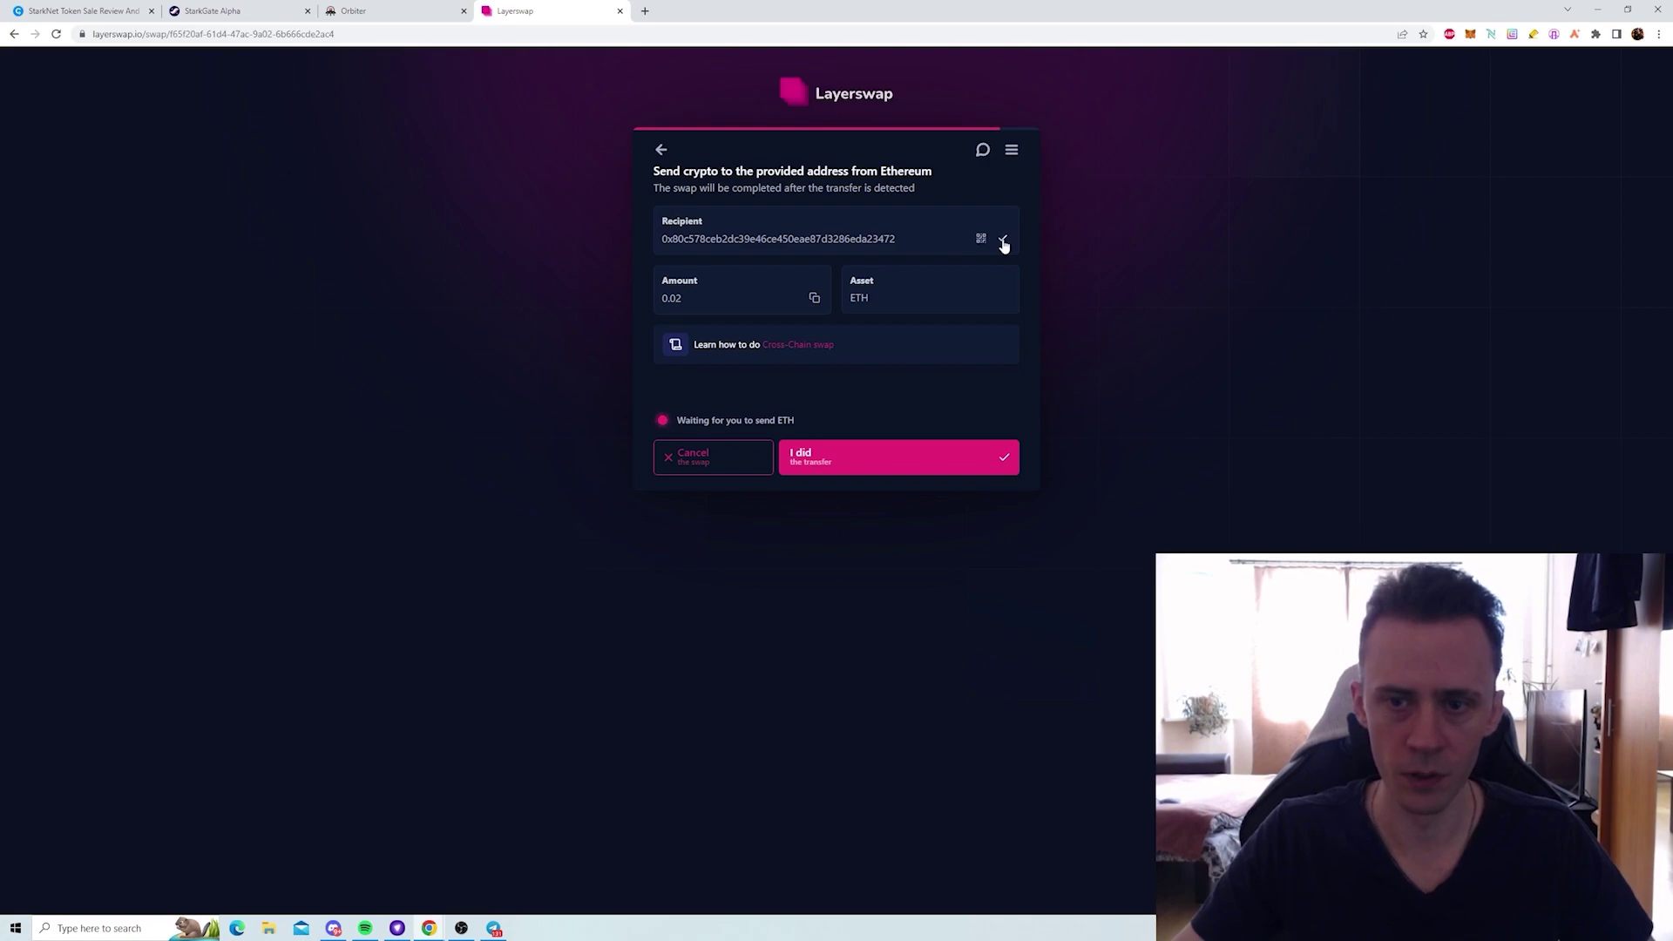
click(1470, 34)
click(1416, 70)
click(1417, 75)
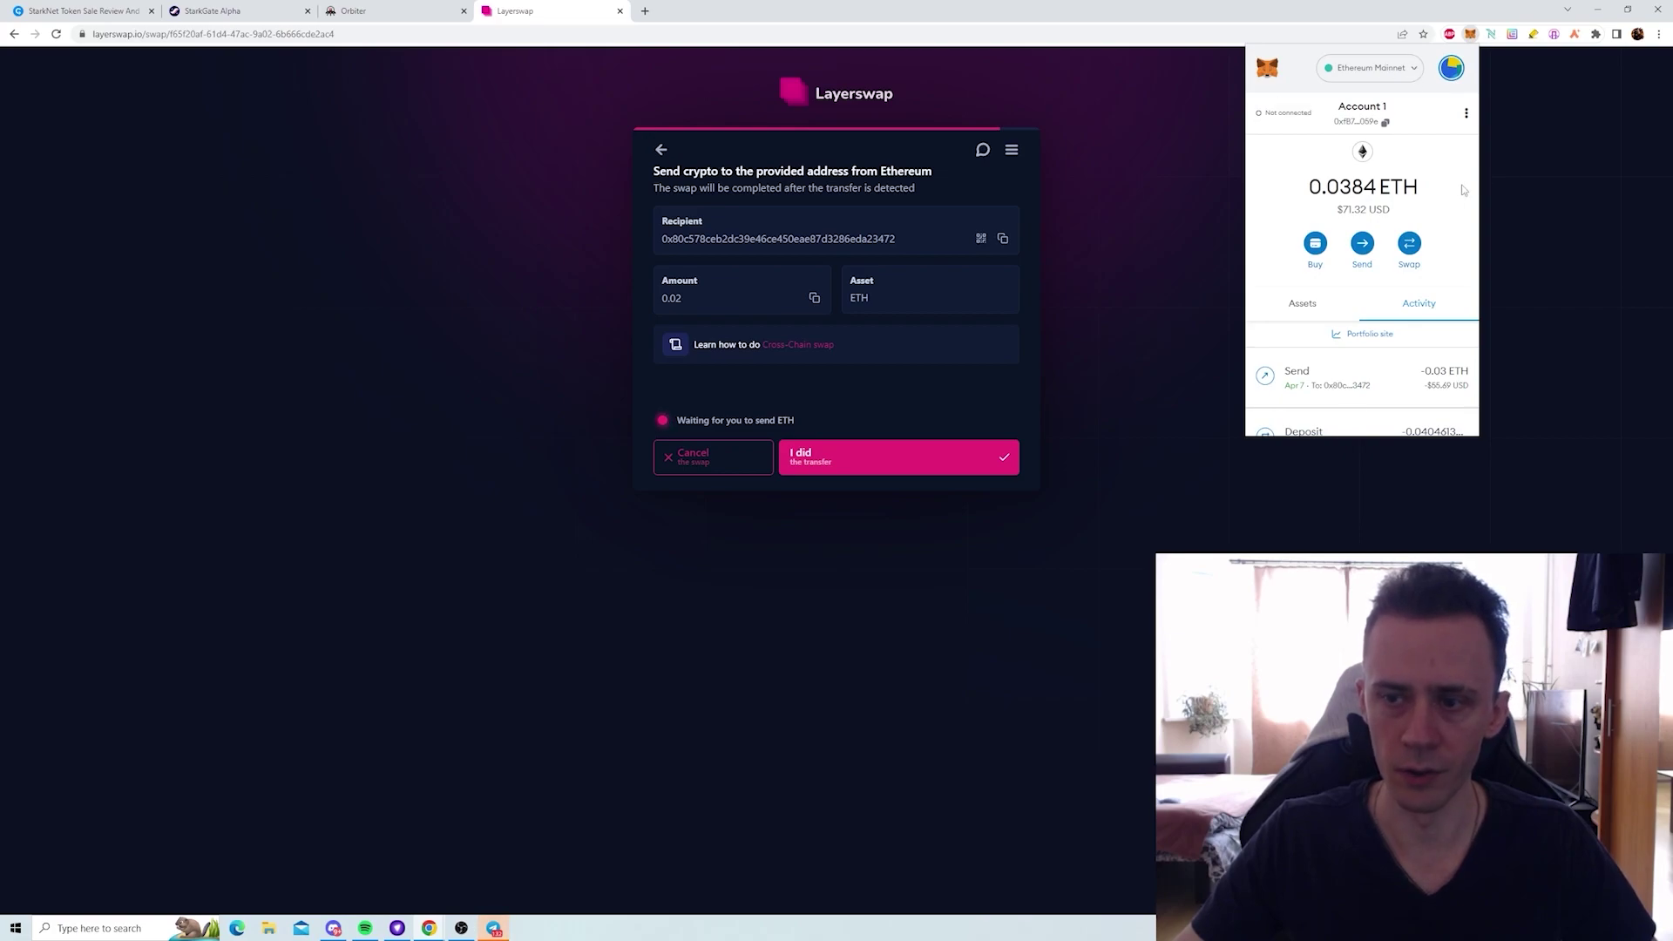
click(1364, 245)
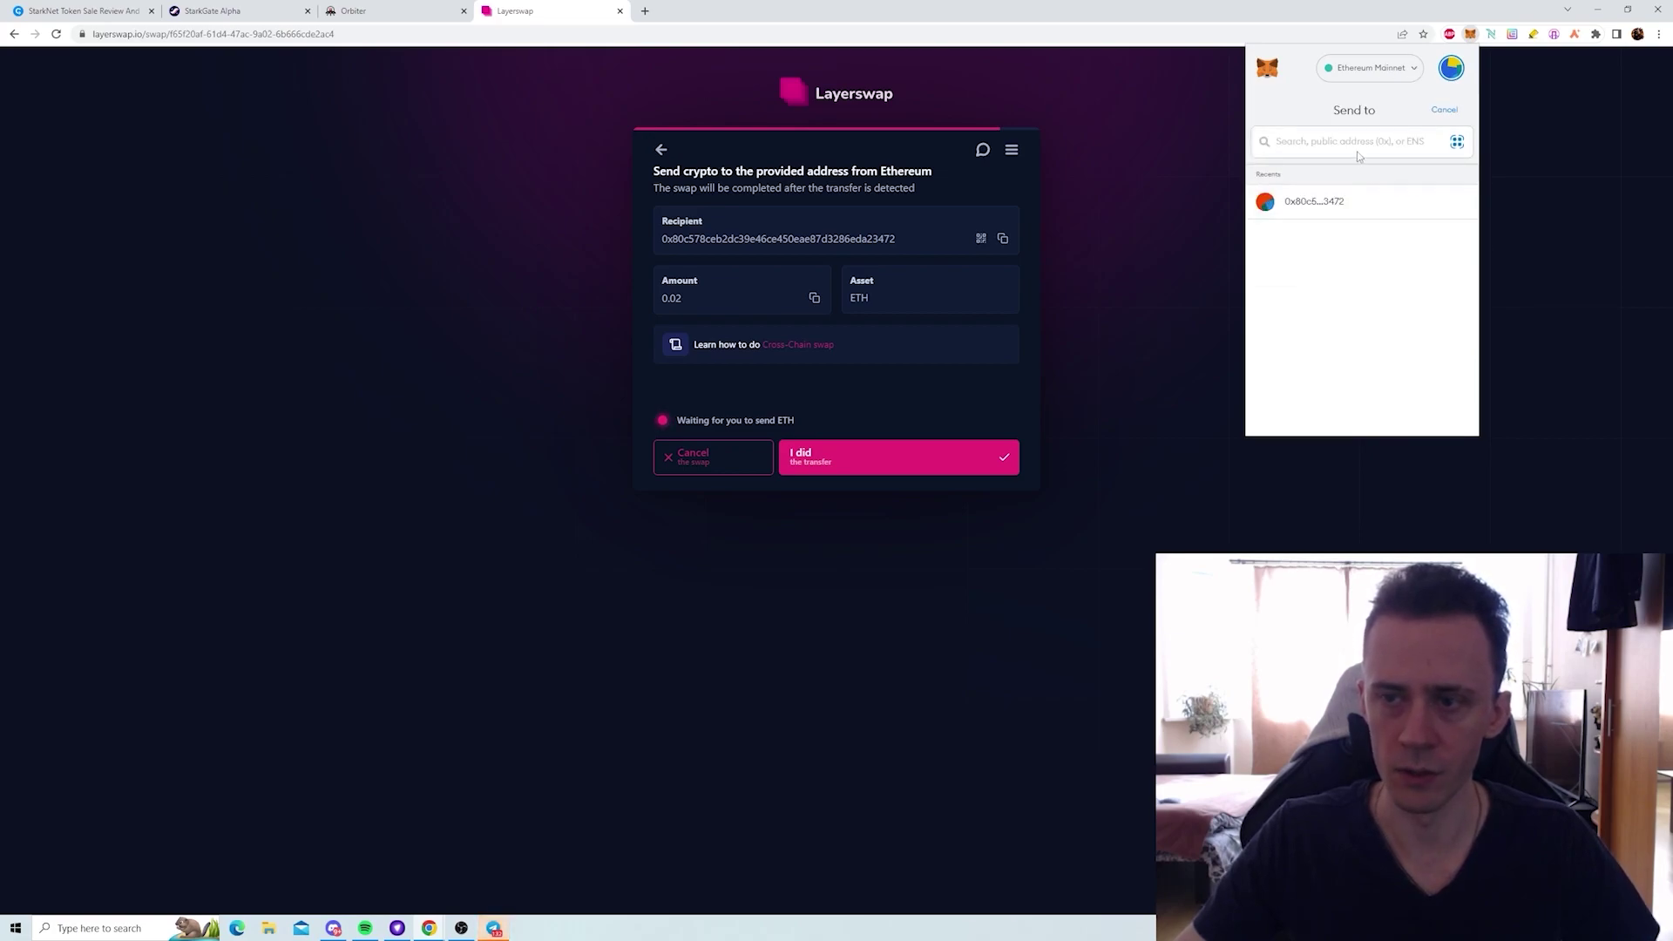
key(ctrl+v)
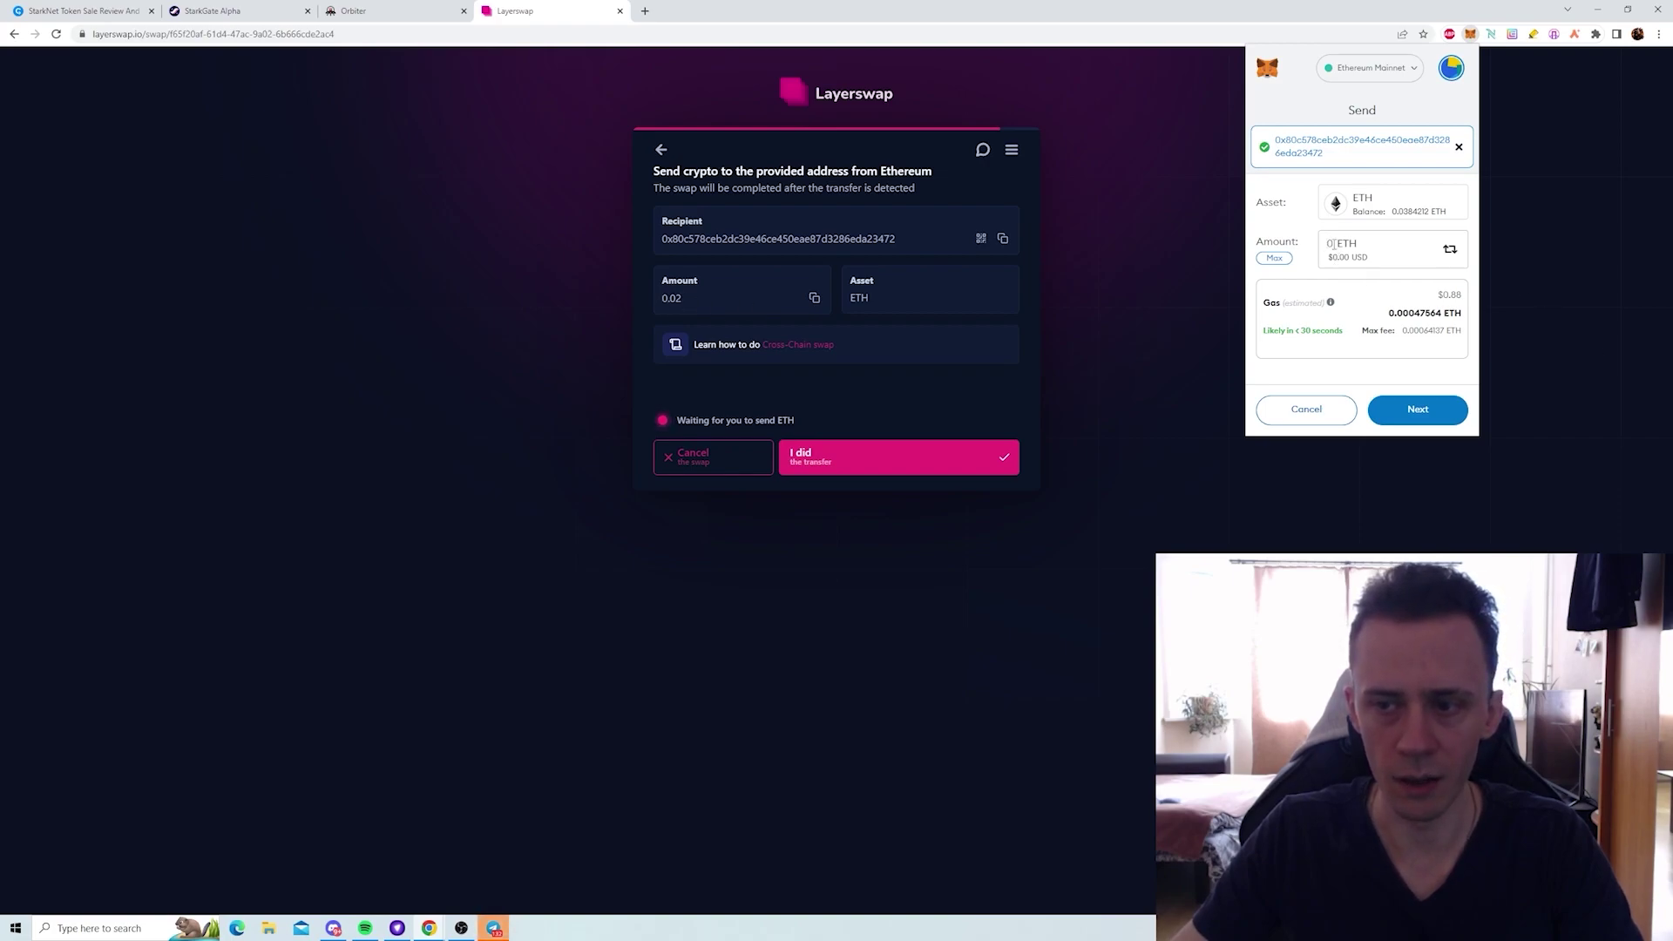
- Send 0.02 ETH from MetaMask to that recipient and report the transfer as done in Layerswap
key(ctrl+v)
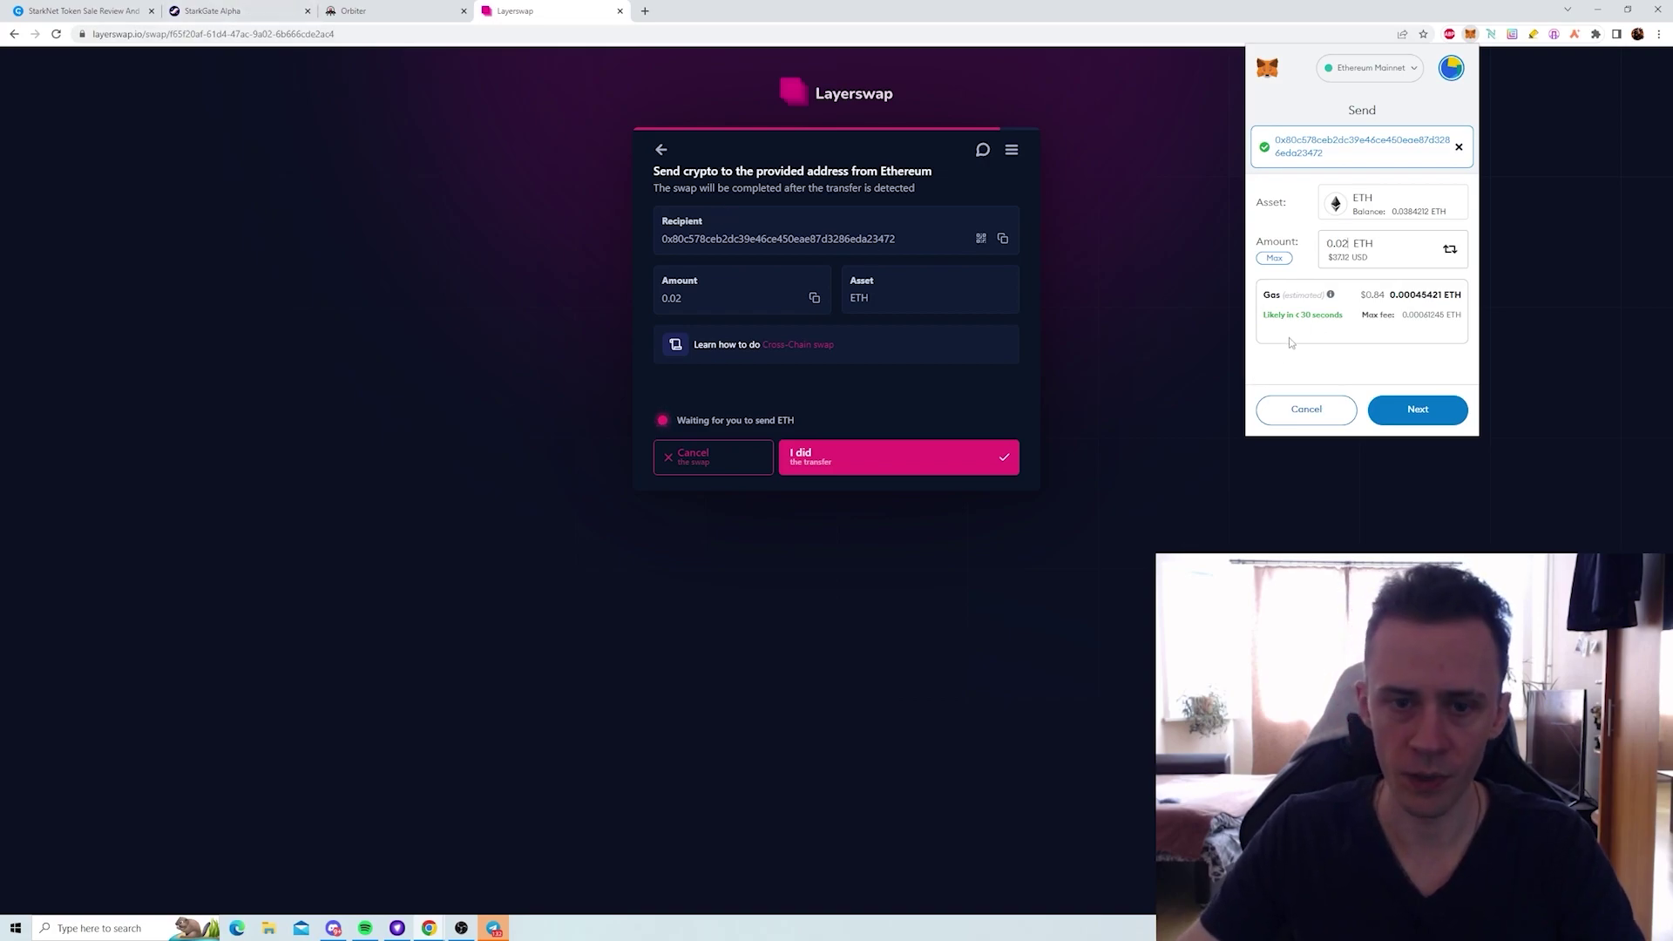
click(1418, 411)
click(1418, 410)
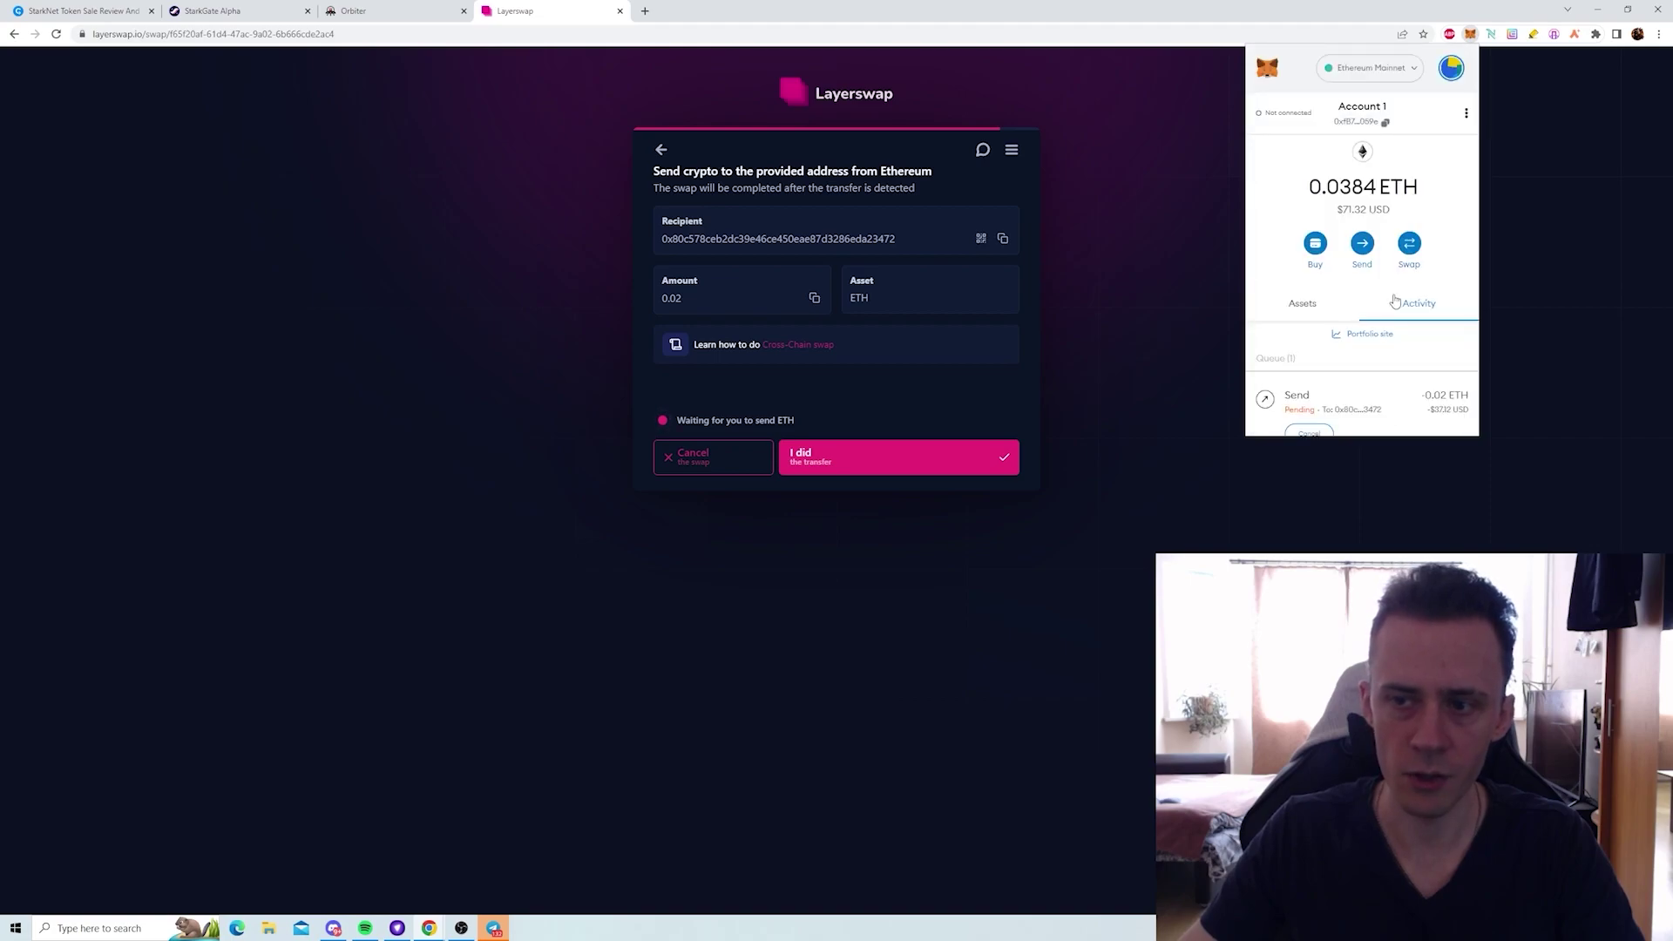
scroll(1395, 300, down, 2)
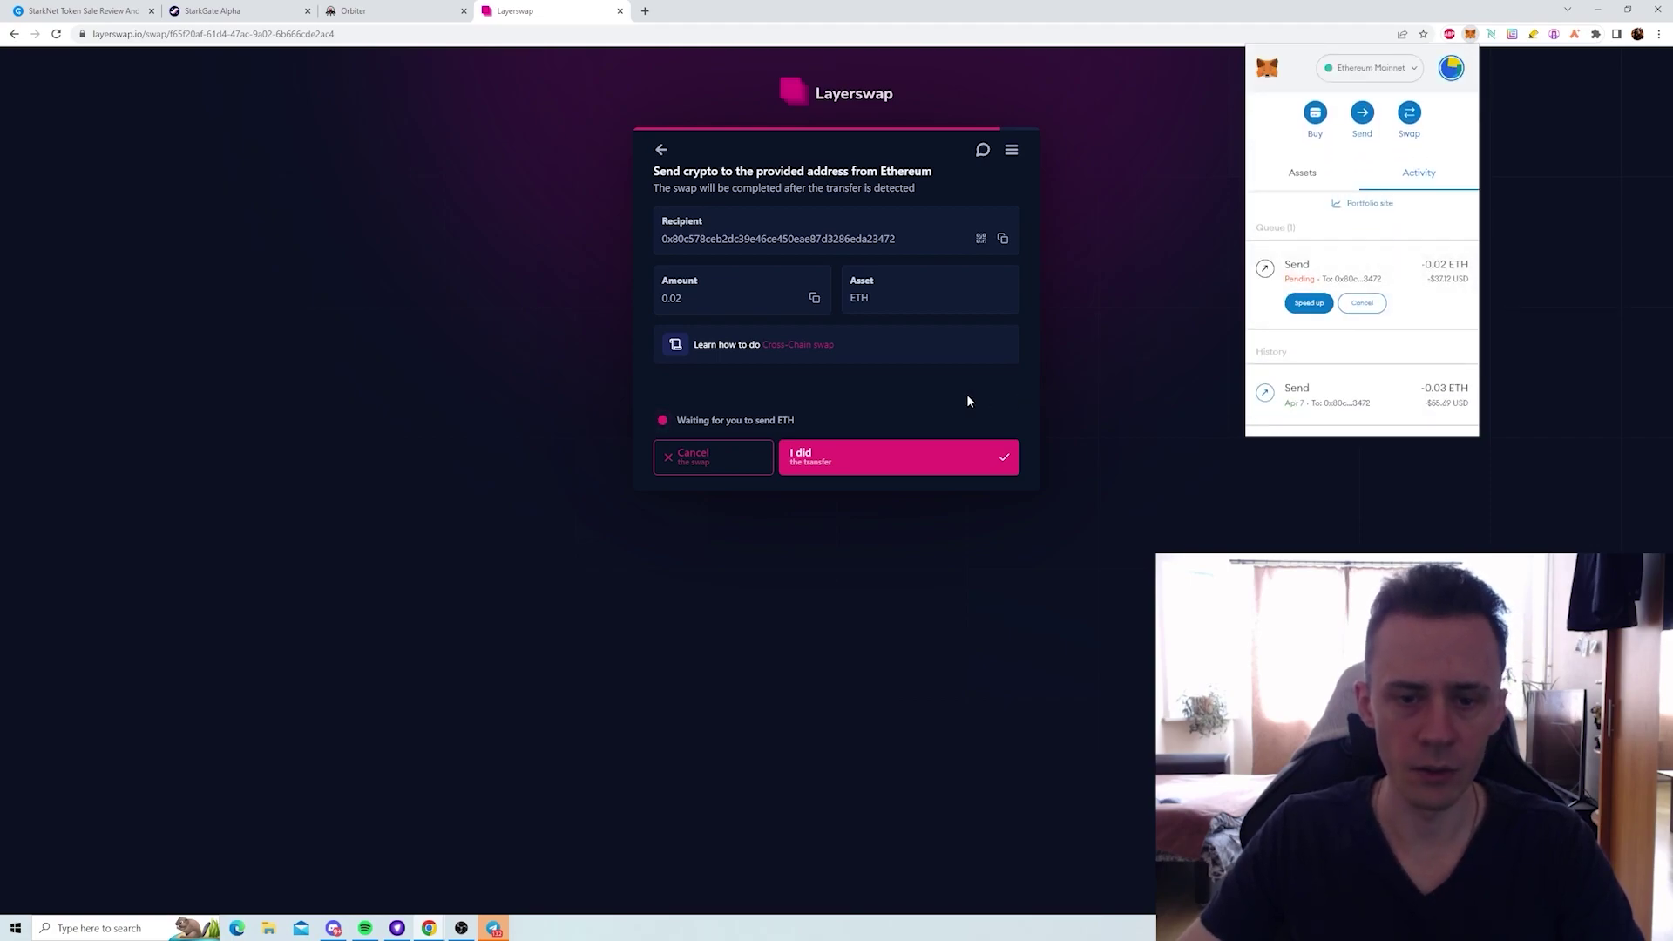
click(841, 457)
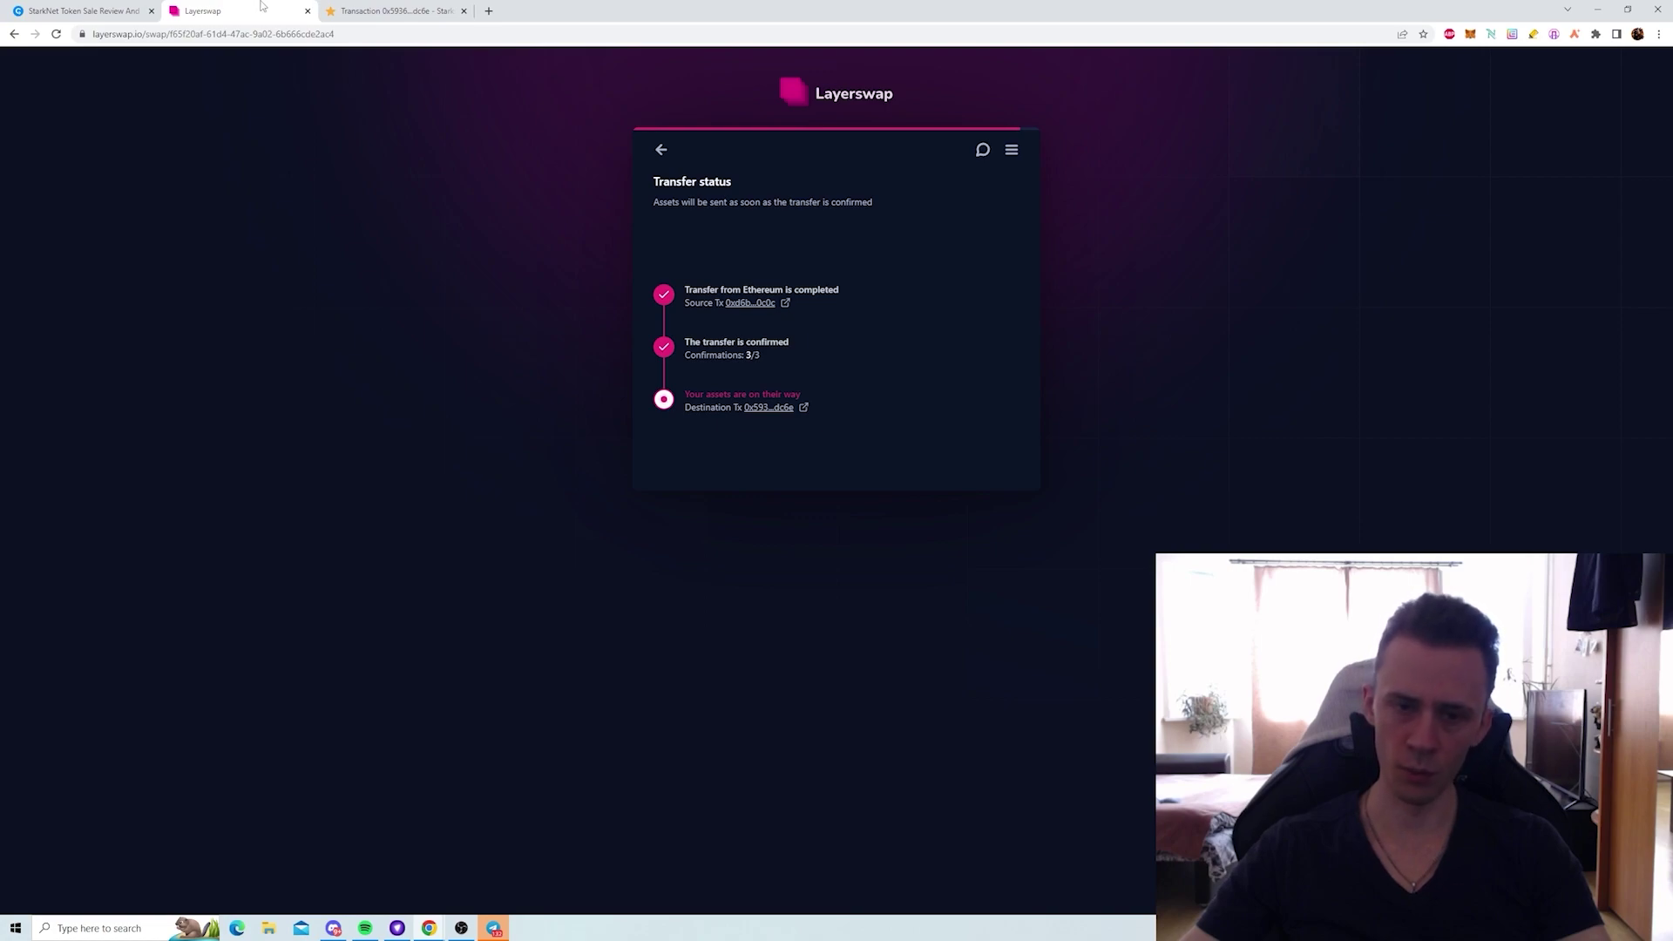
- Inspect the Layerswap transfer's destination transaction on Starkscan, and check the Argent X wallet for the bridged ETH
click(751, 410)
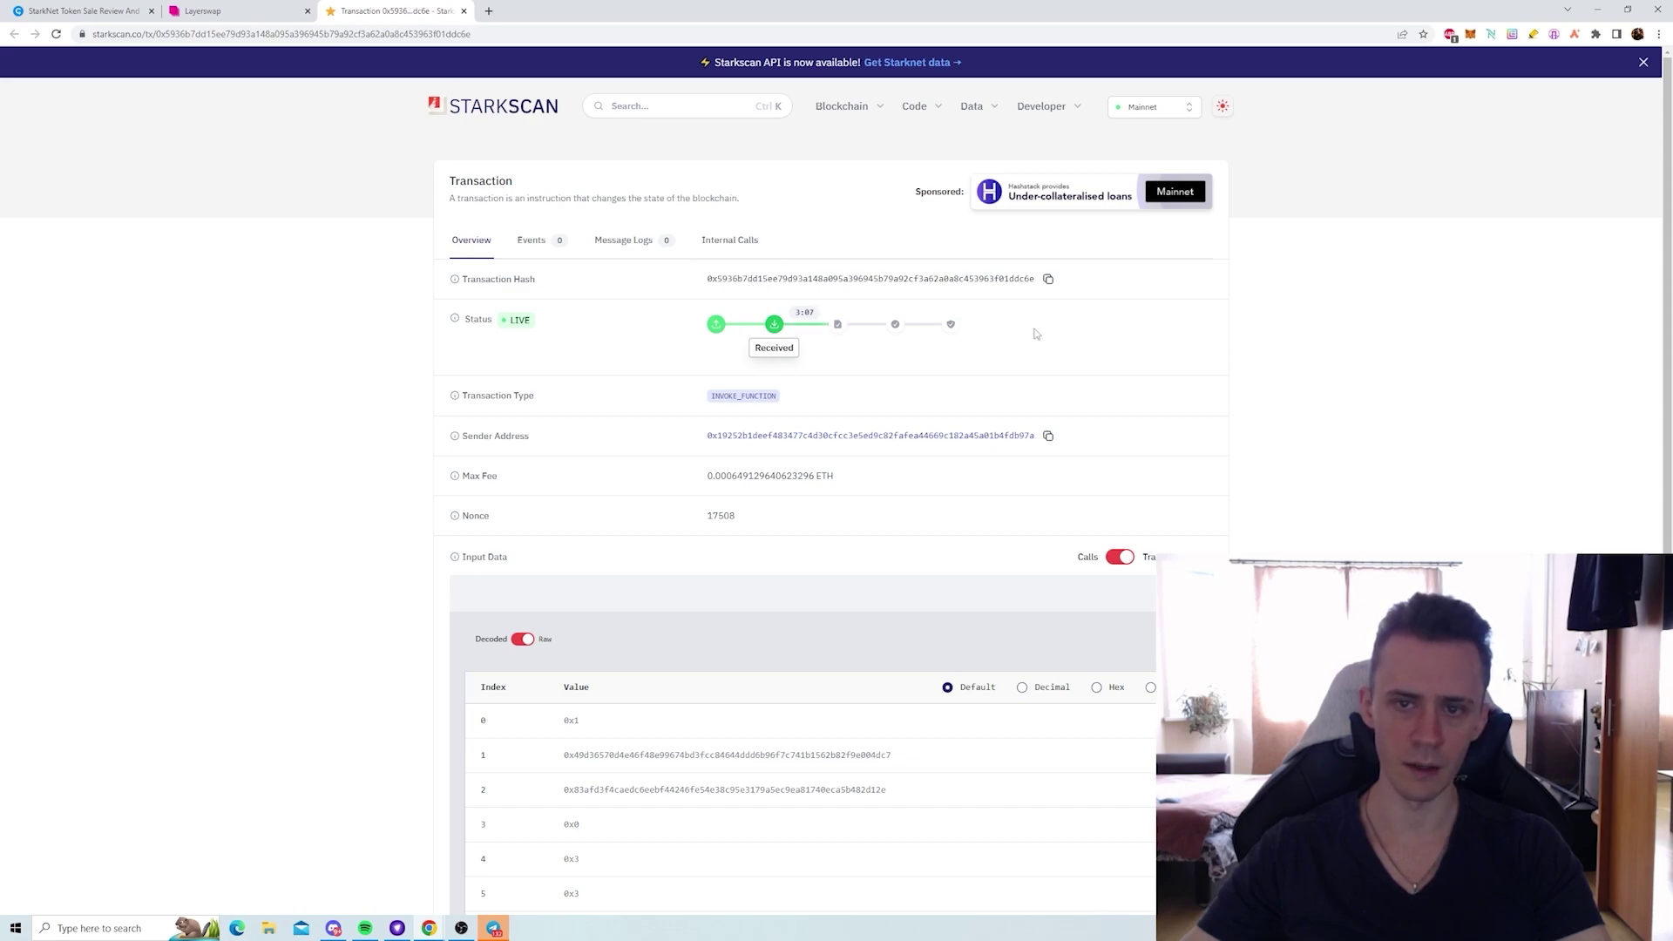
click(234, 11)
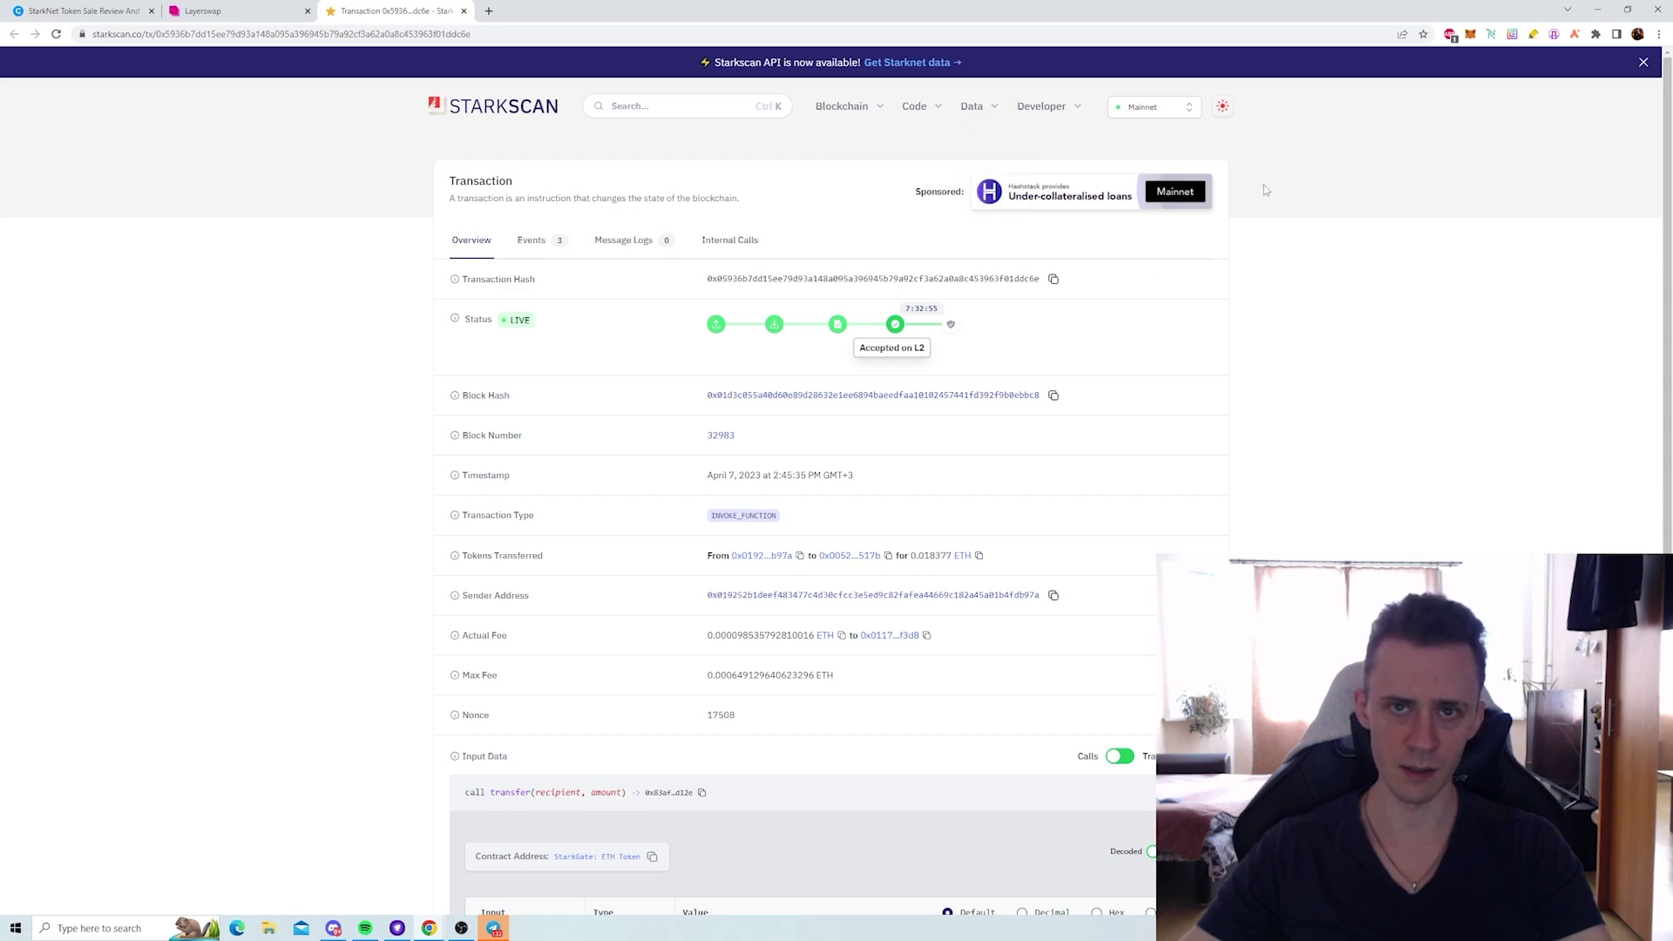
click(1574, 33)
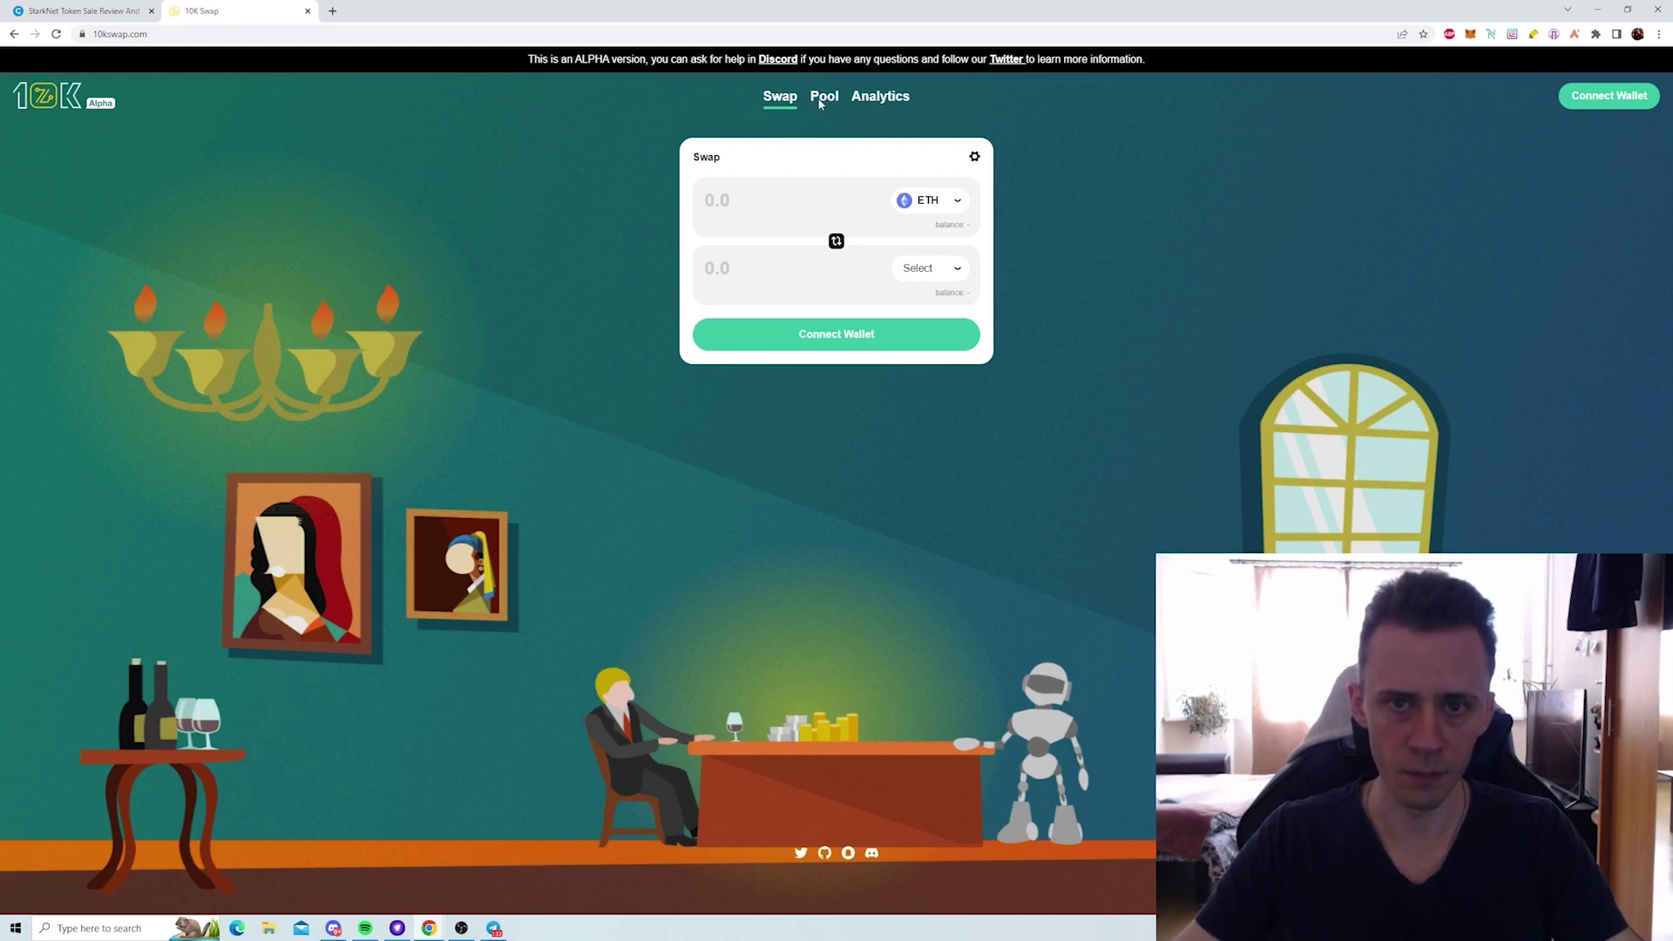
- Connect the Argent X wallet to 10K Swap and dismiss the account details
click(941, 334)
click(773, 272)
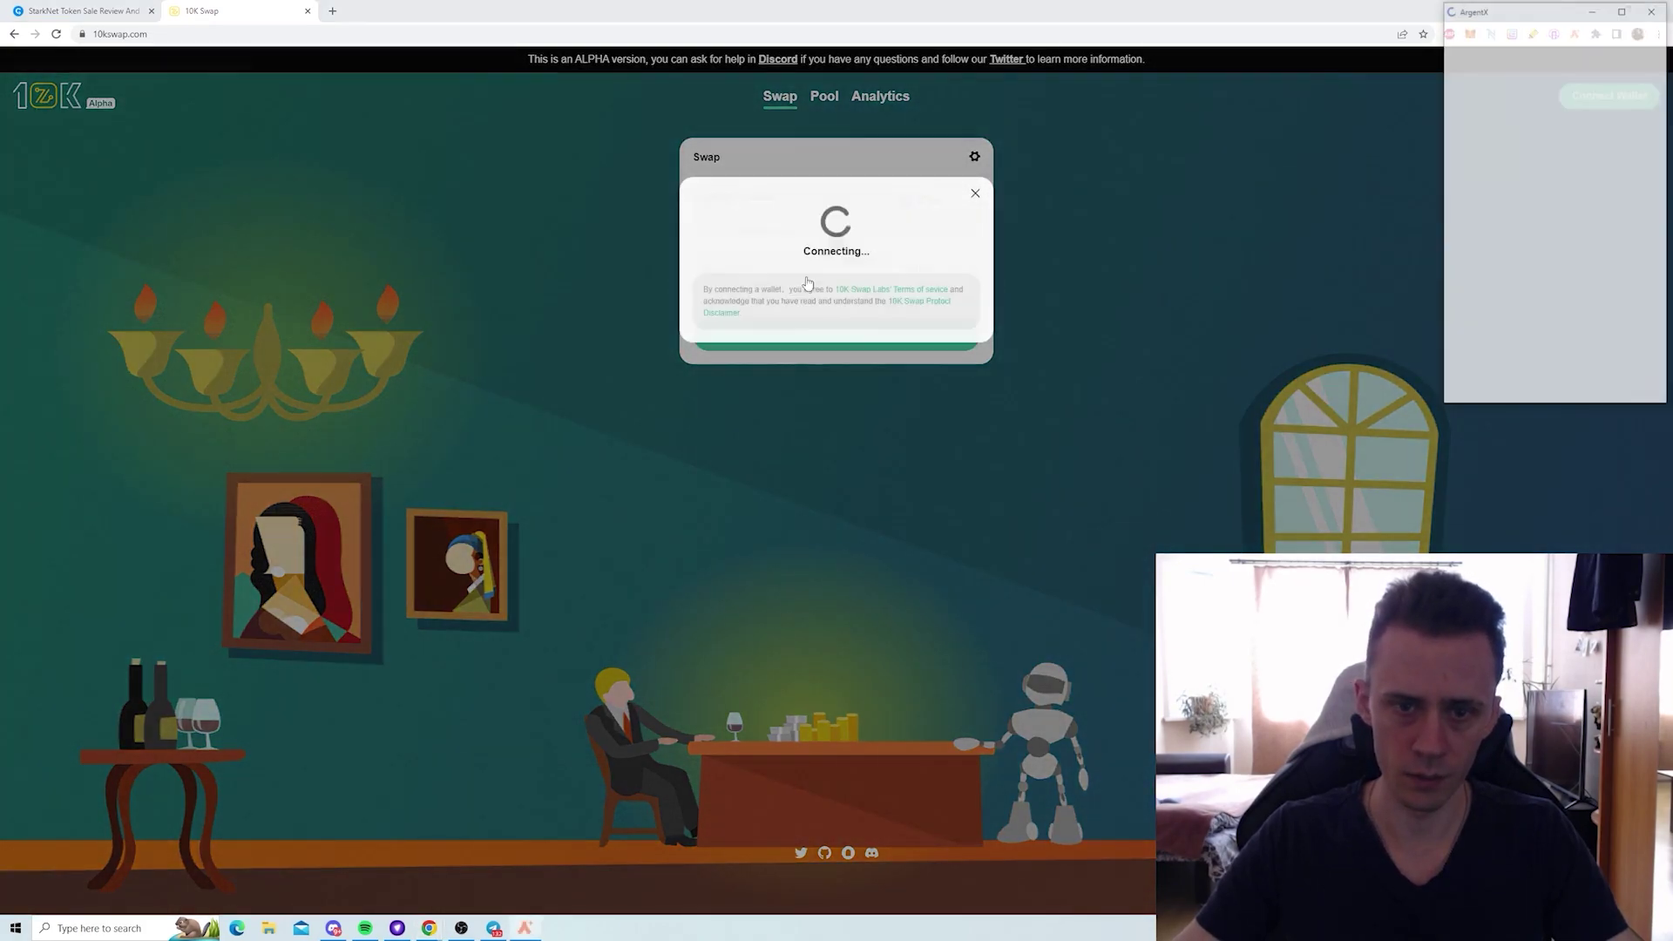
click(1618, 376)
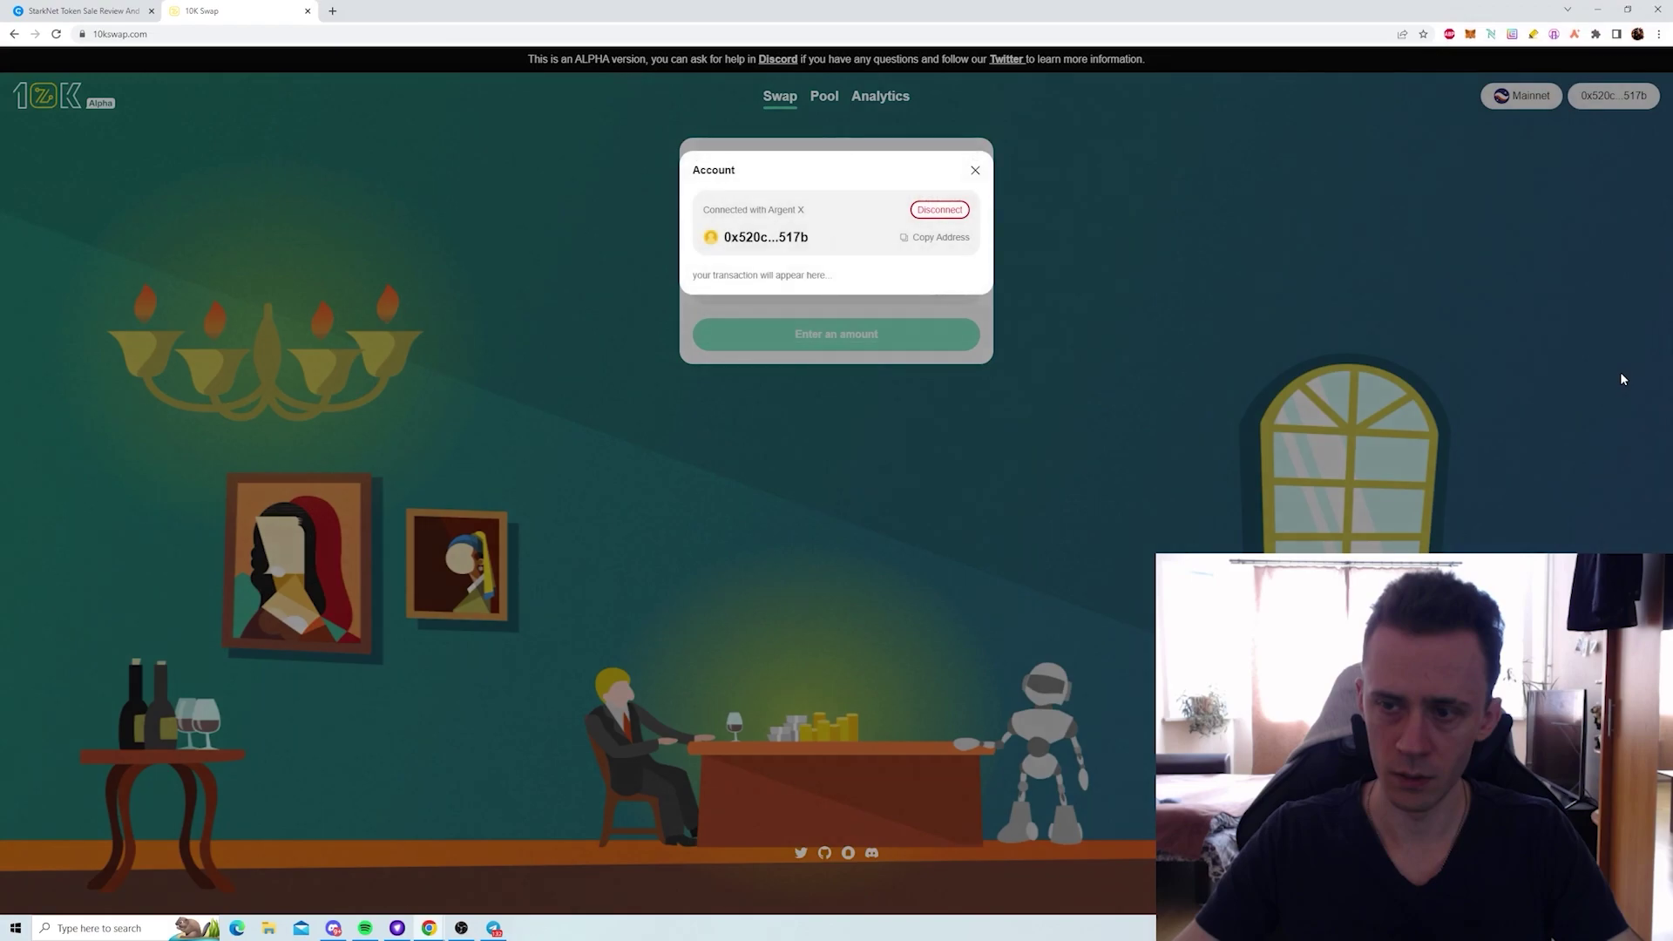
click(975, 171)
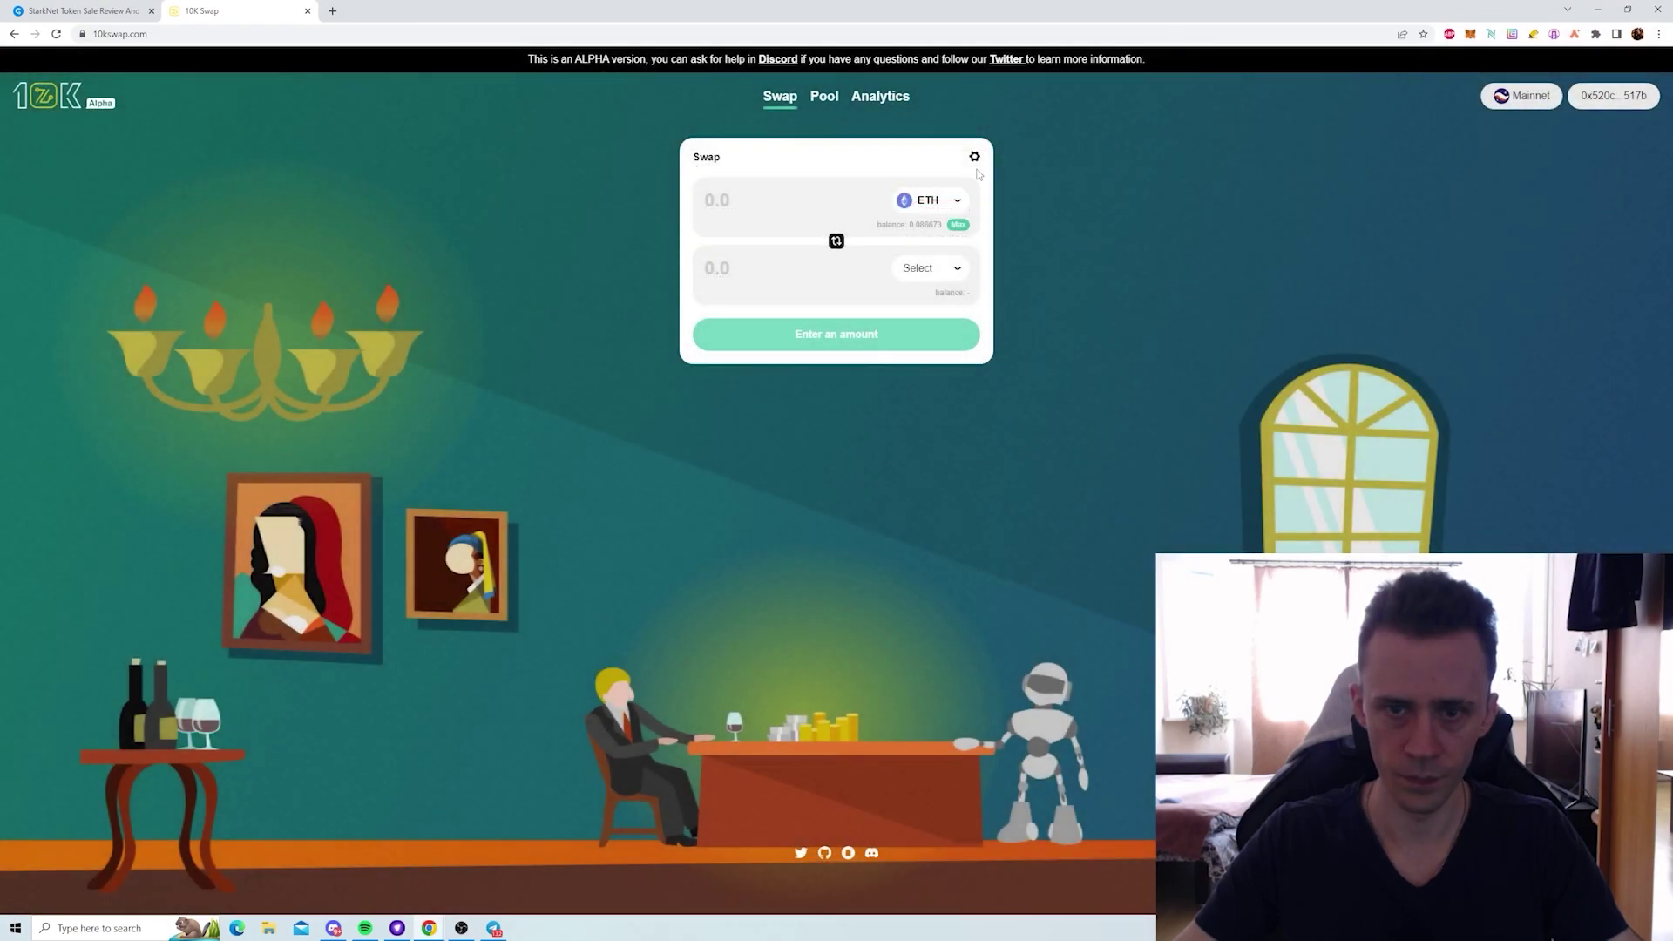
- Swap 0.01 ETH for USDC on 10K Swap and approve the transaction in Argent X
click(962, 270)
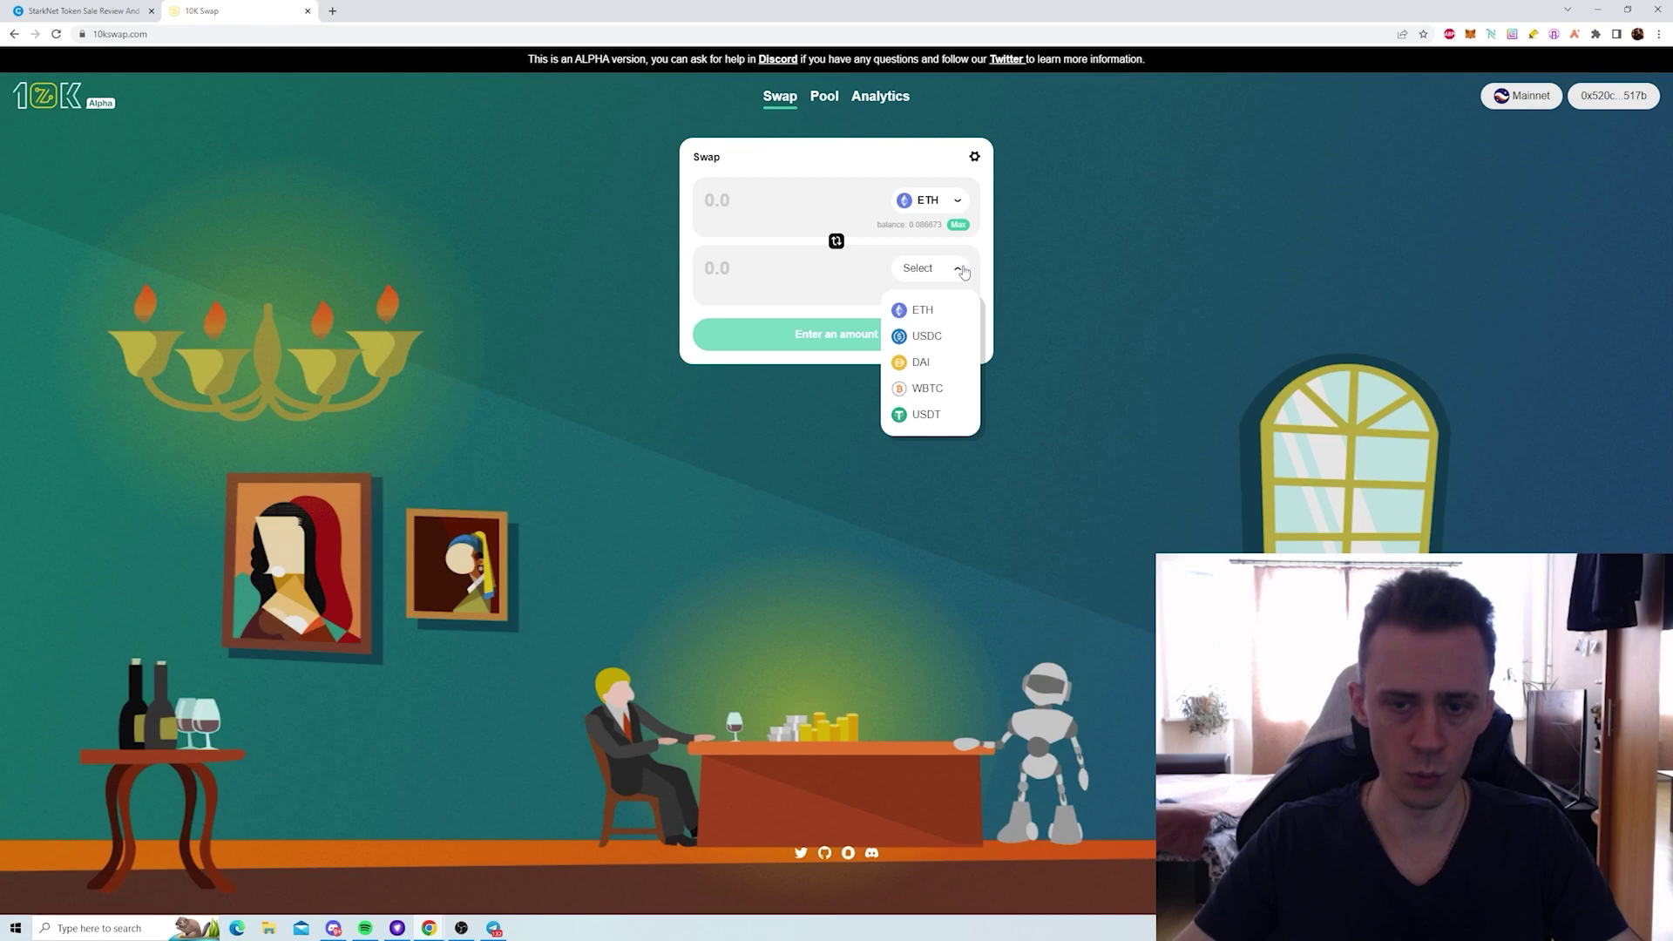
click(939, 343)
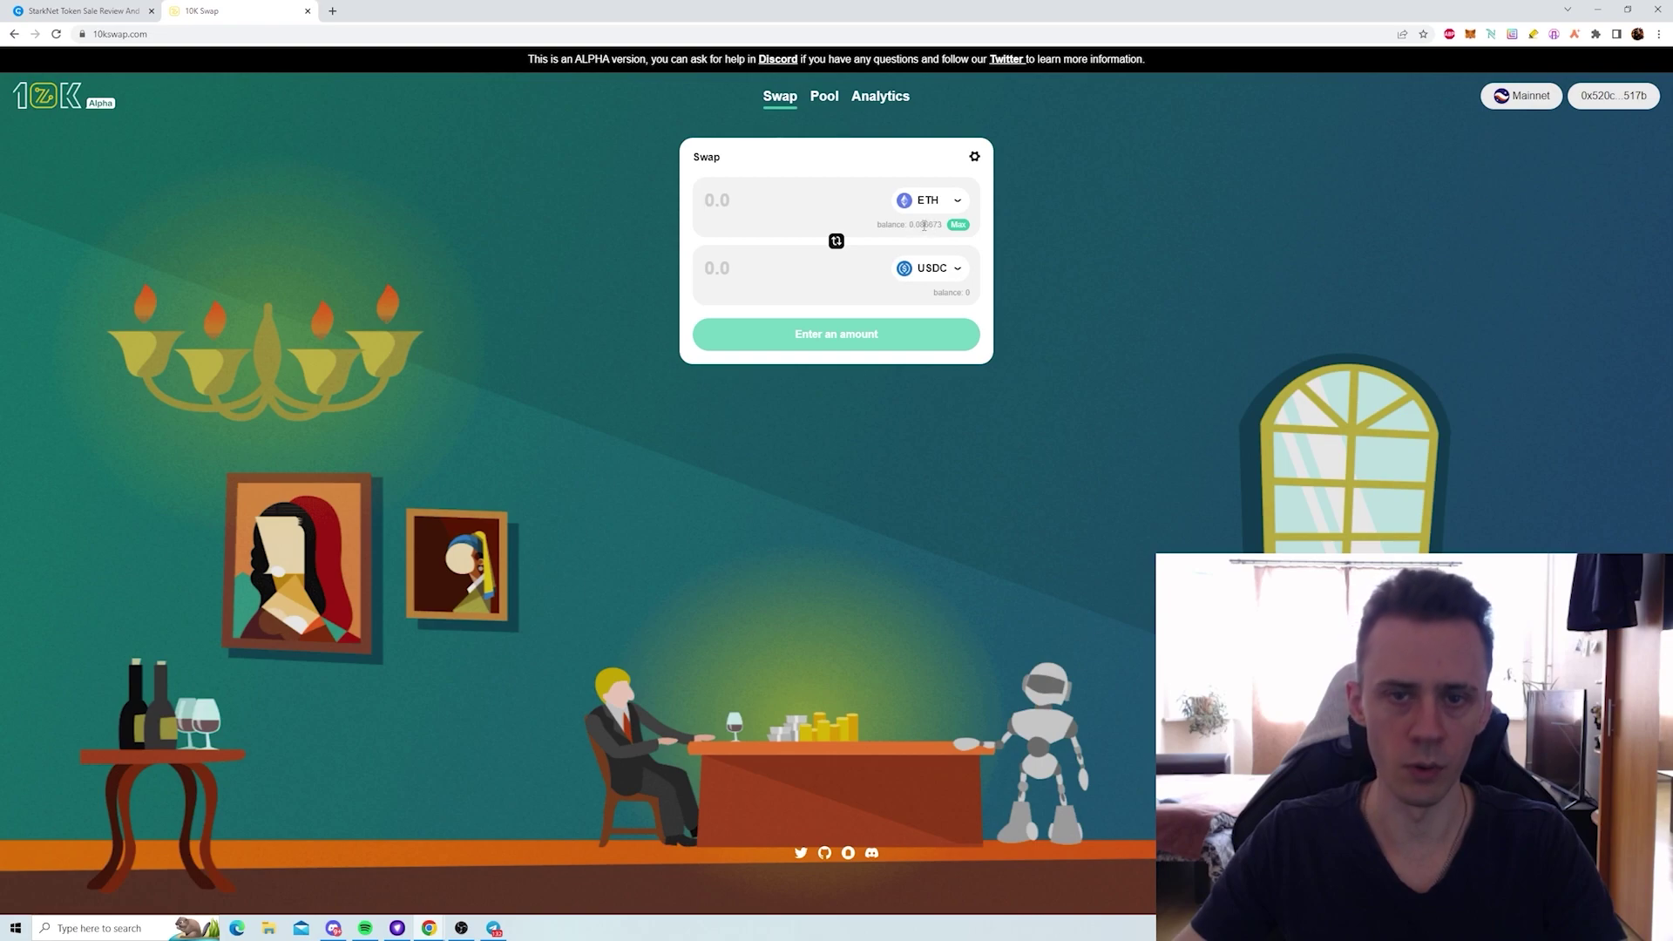
text(0.1)
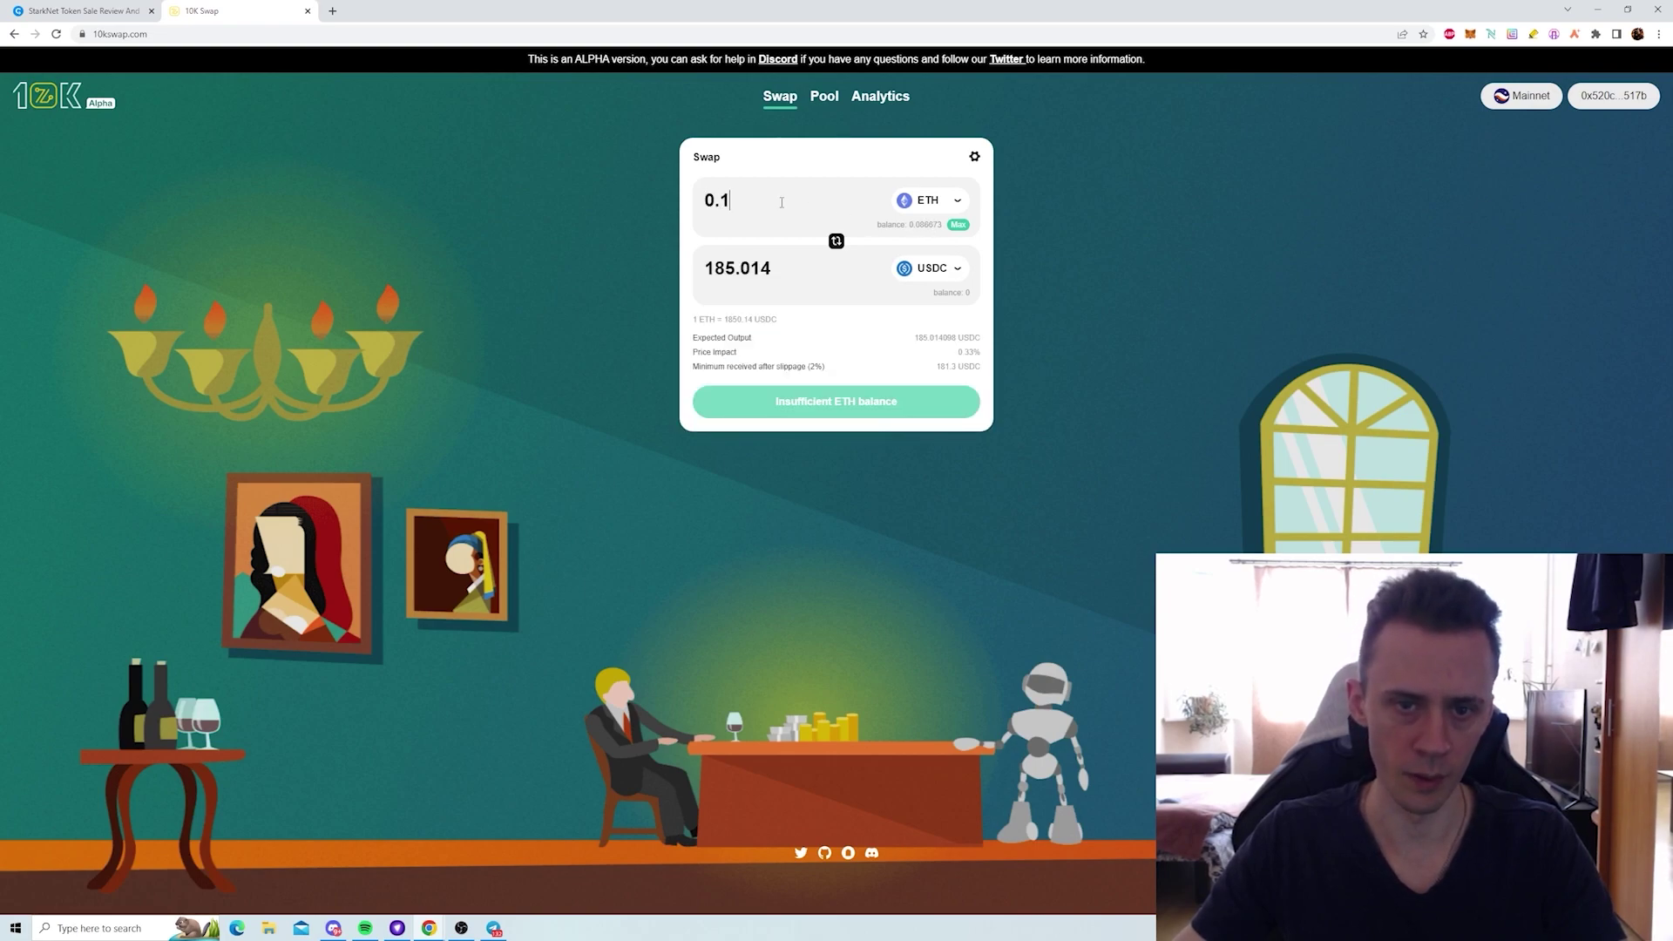
text(01)
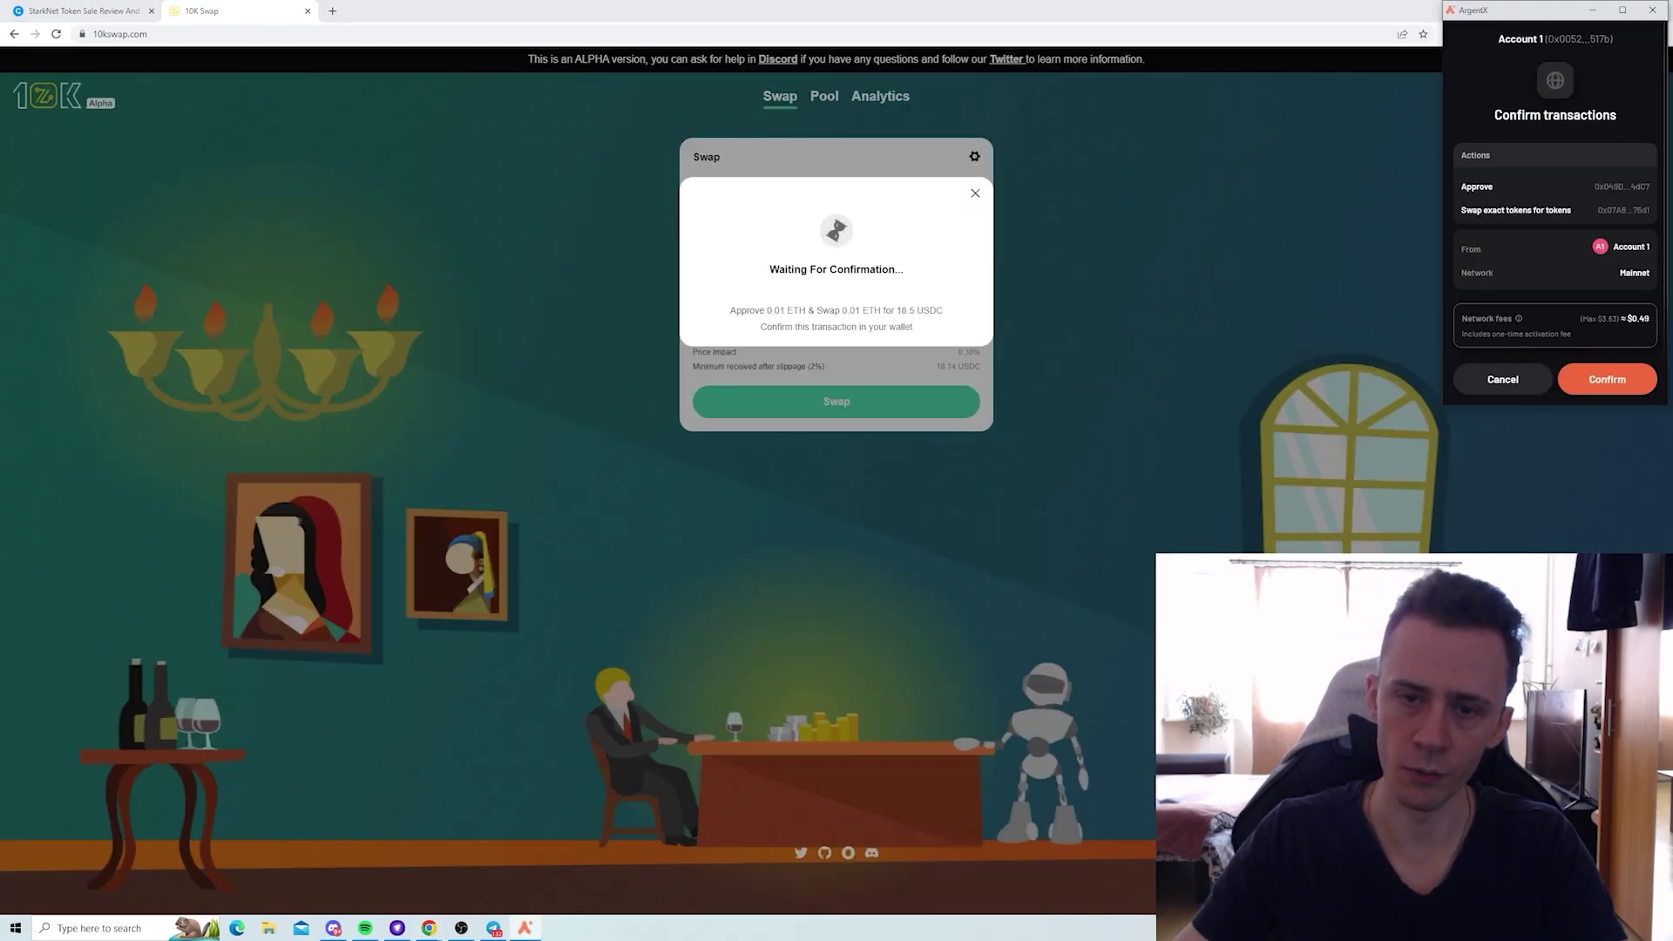
click(1616, 381)
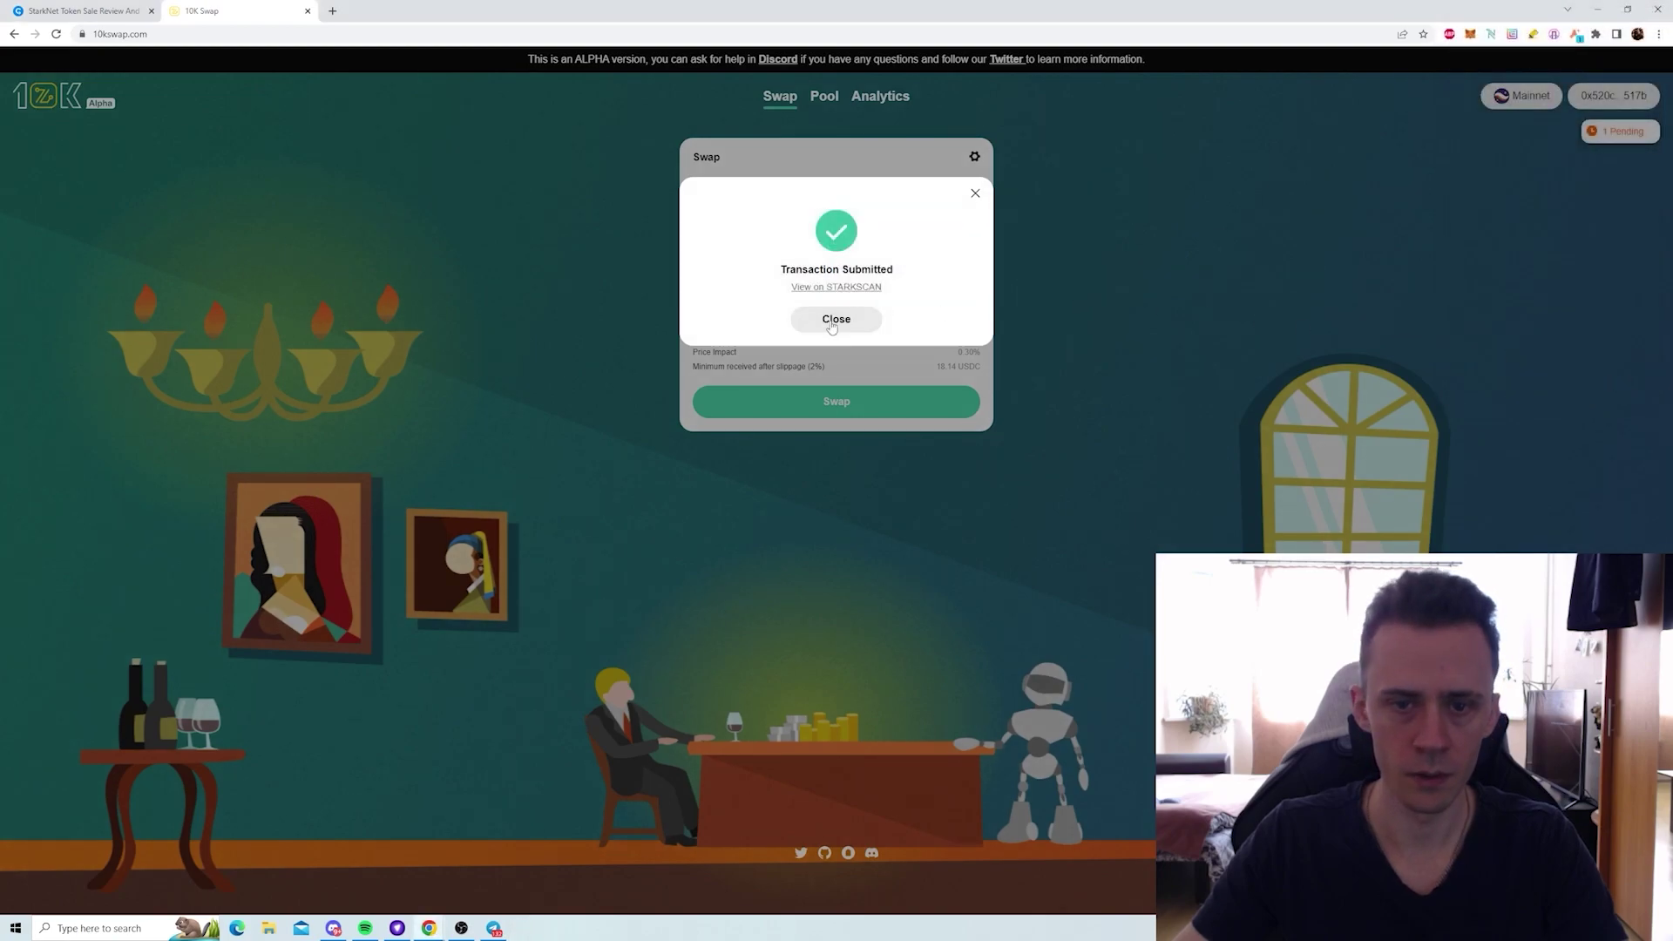
click(851, 291)
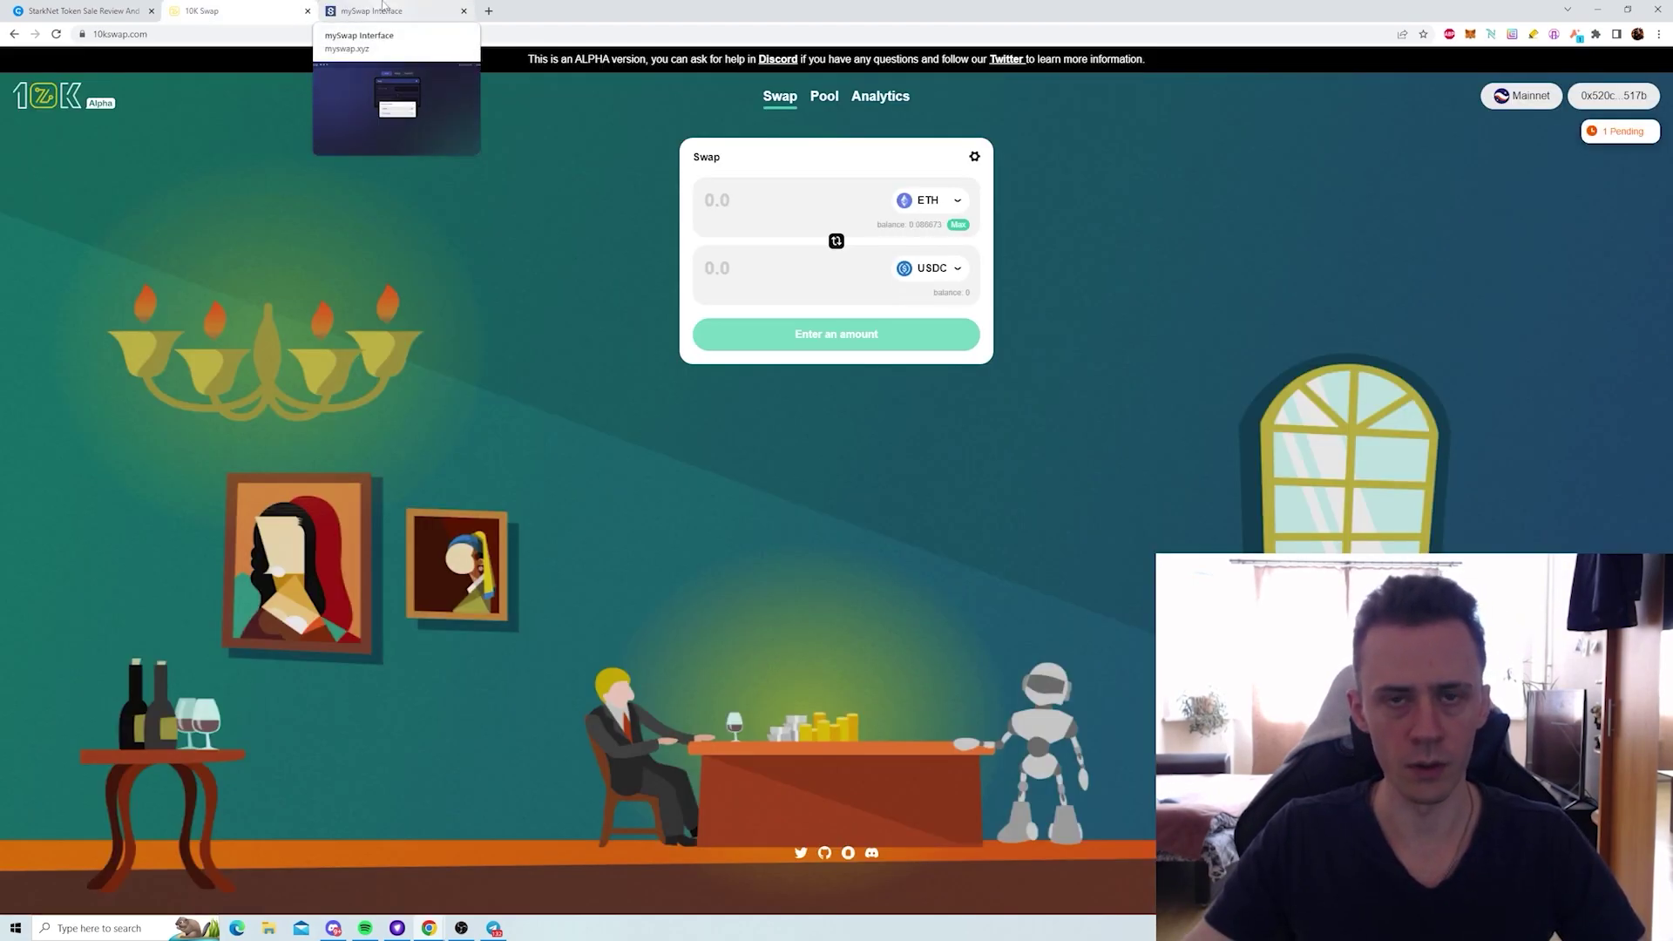
- Switch to mySwap, connect the Argent X wallet with Account 1, and accept the mainnet disclaimer
click(383, 7)
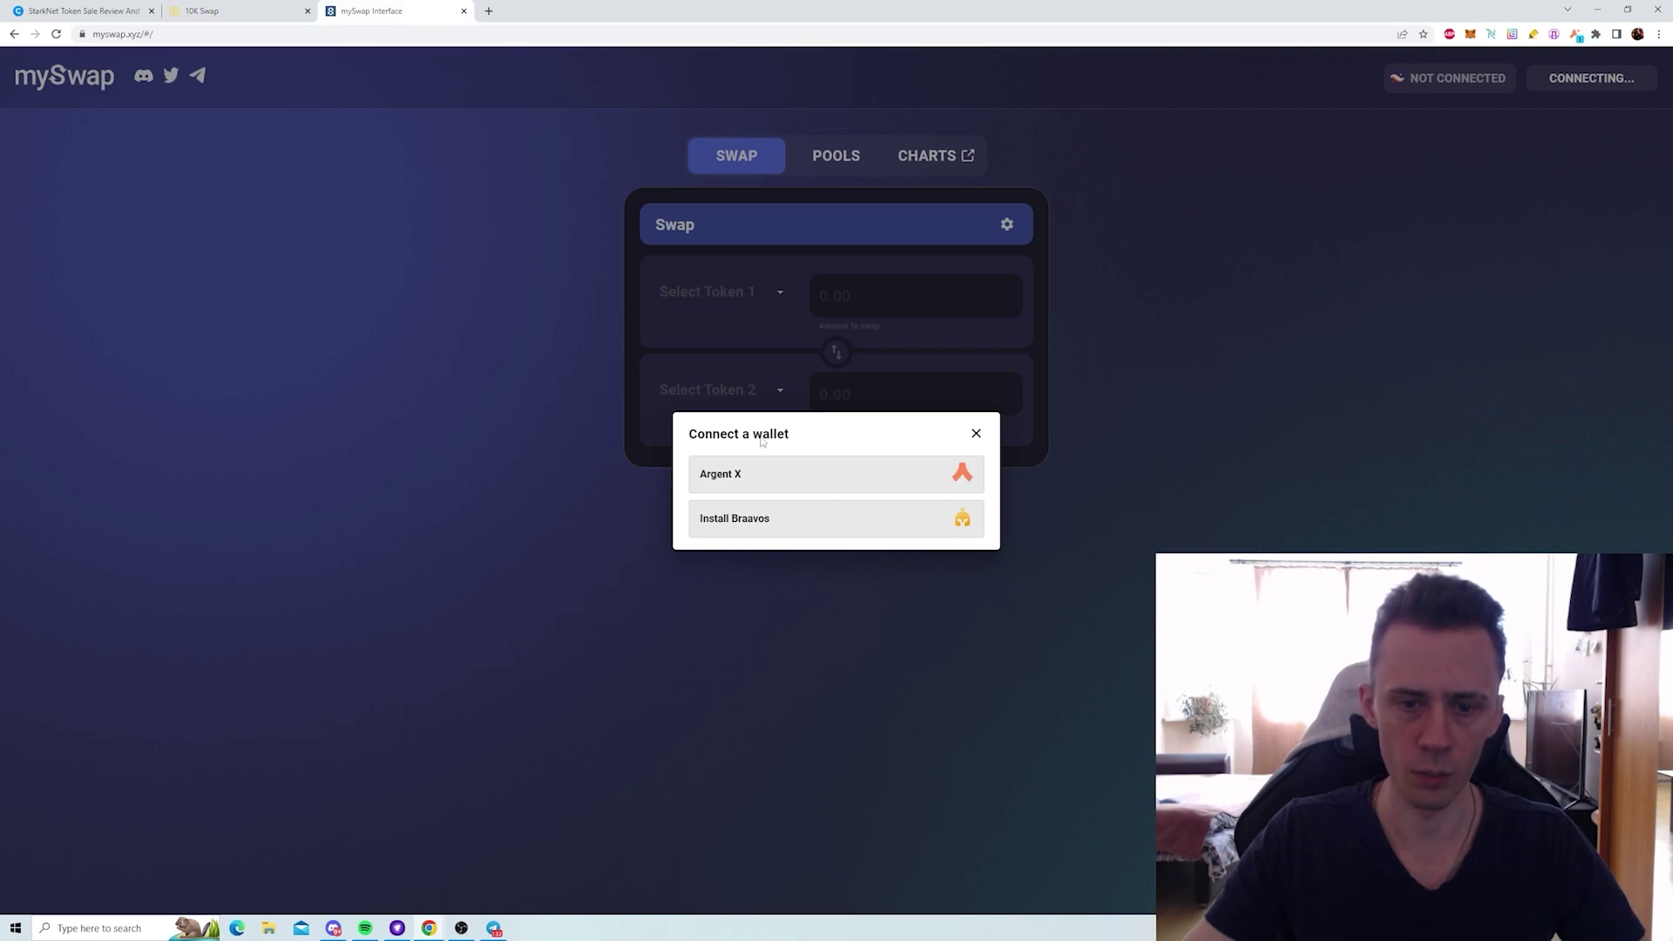
click(829, 473)
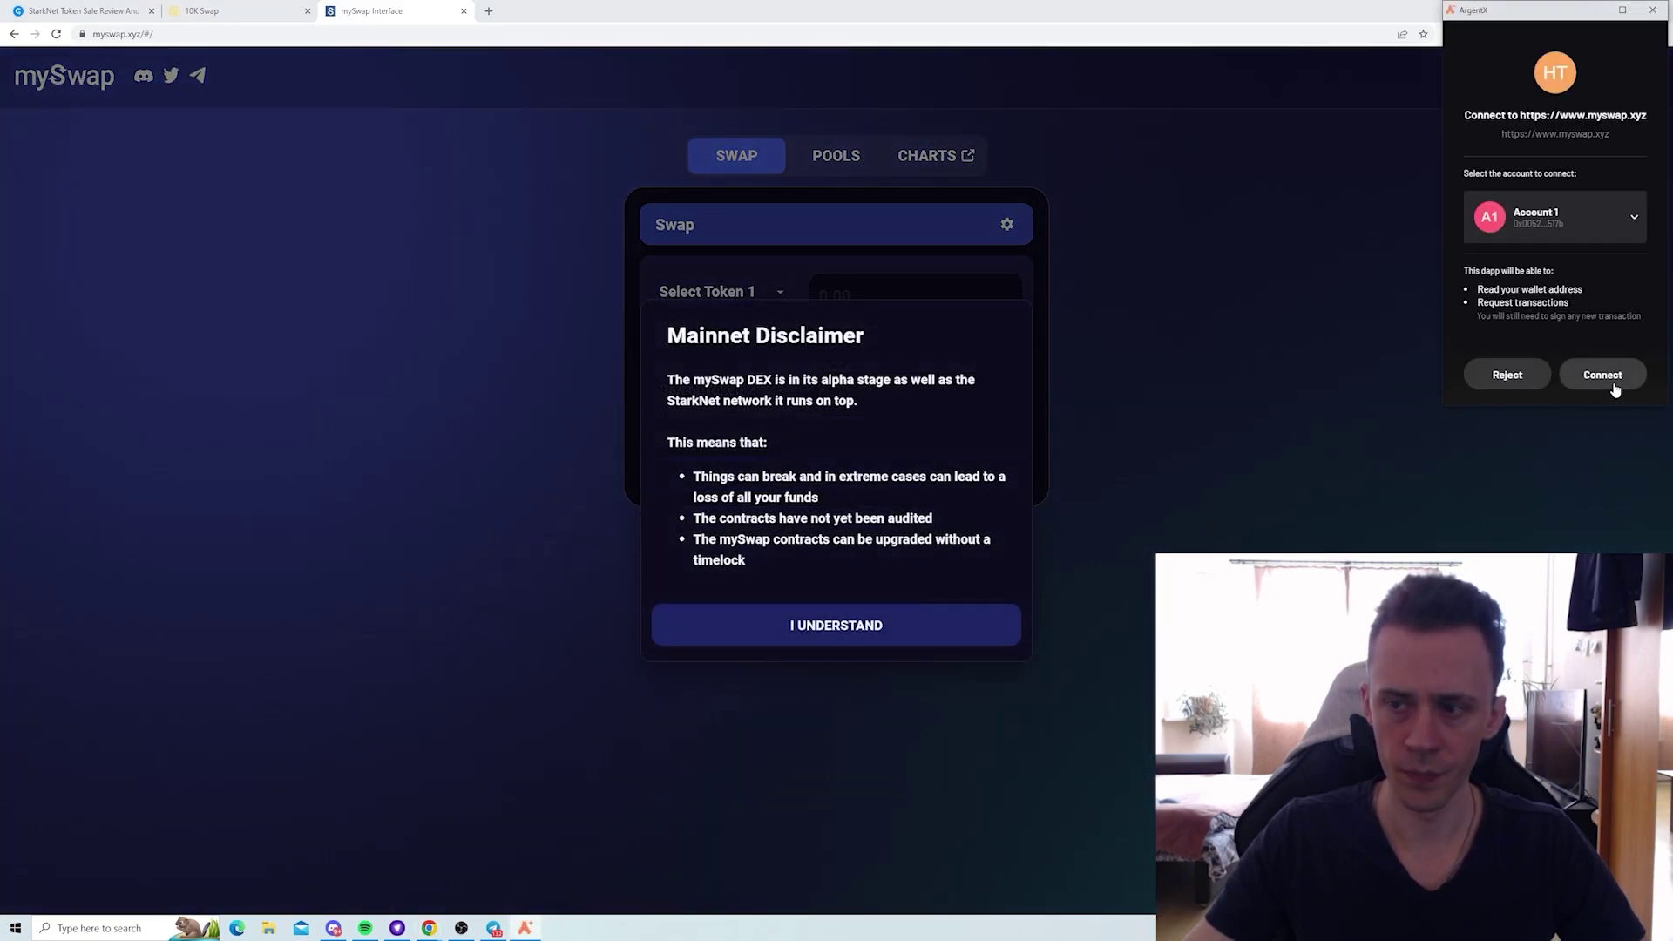
click(1611, 380)
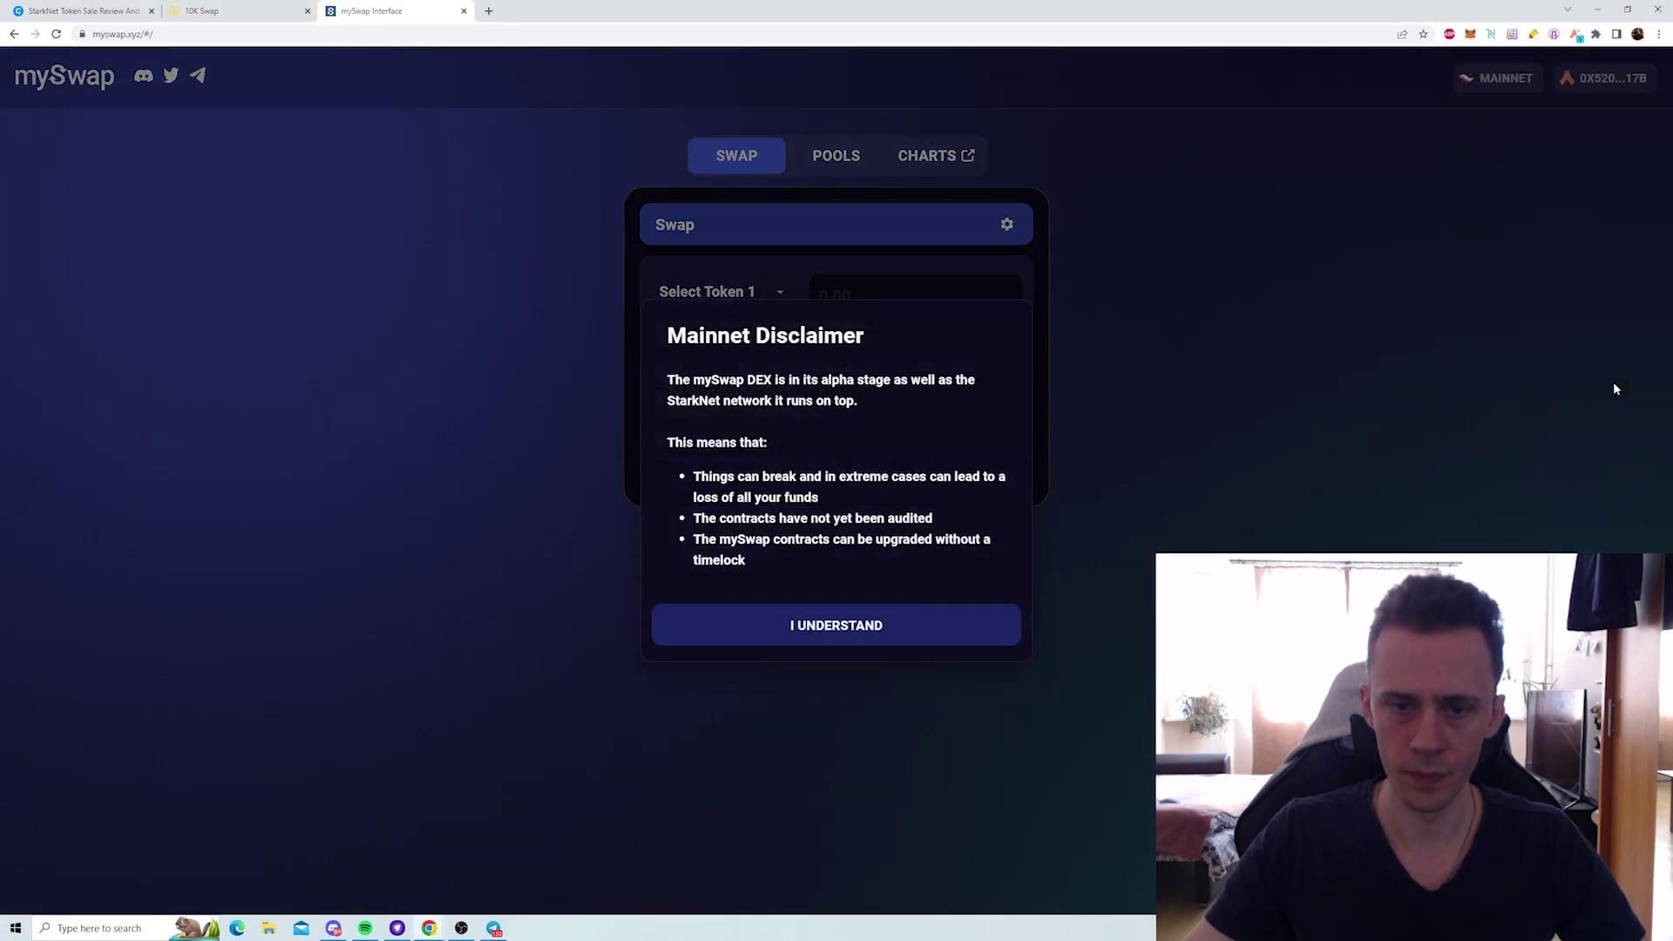
click(842, 627)
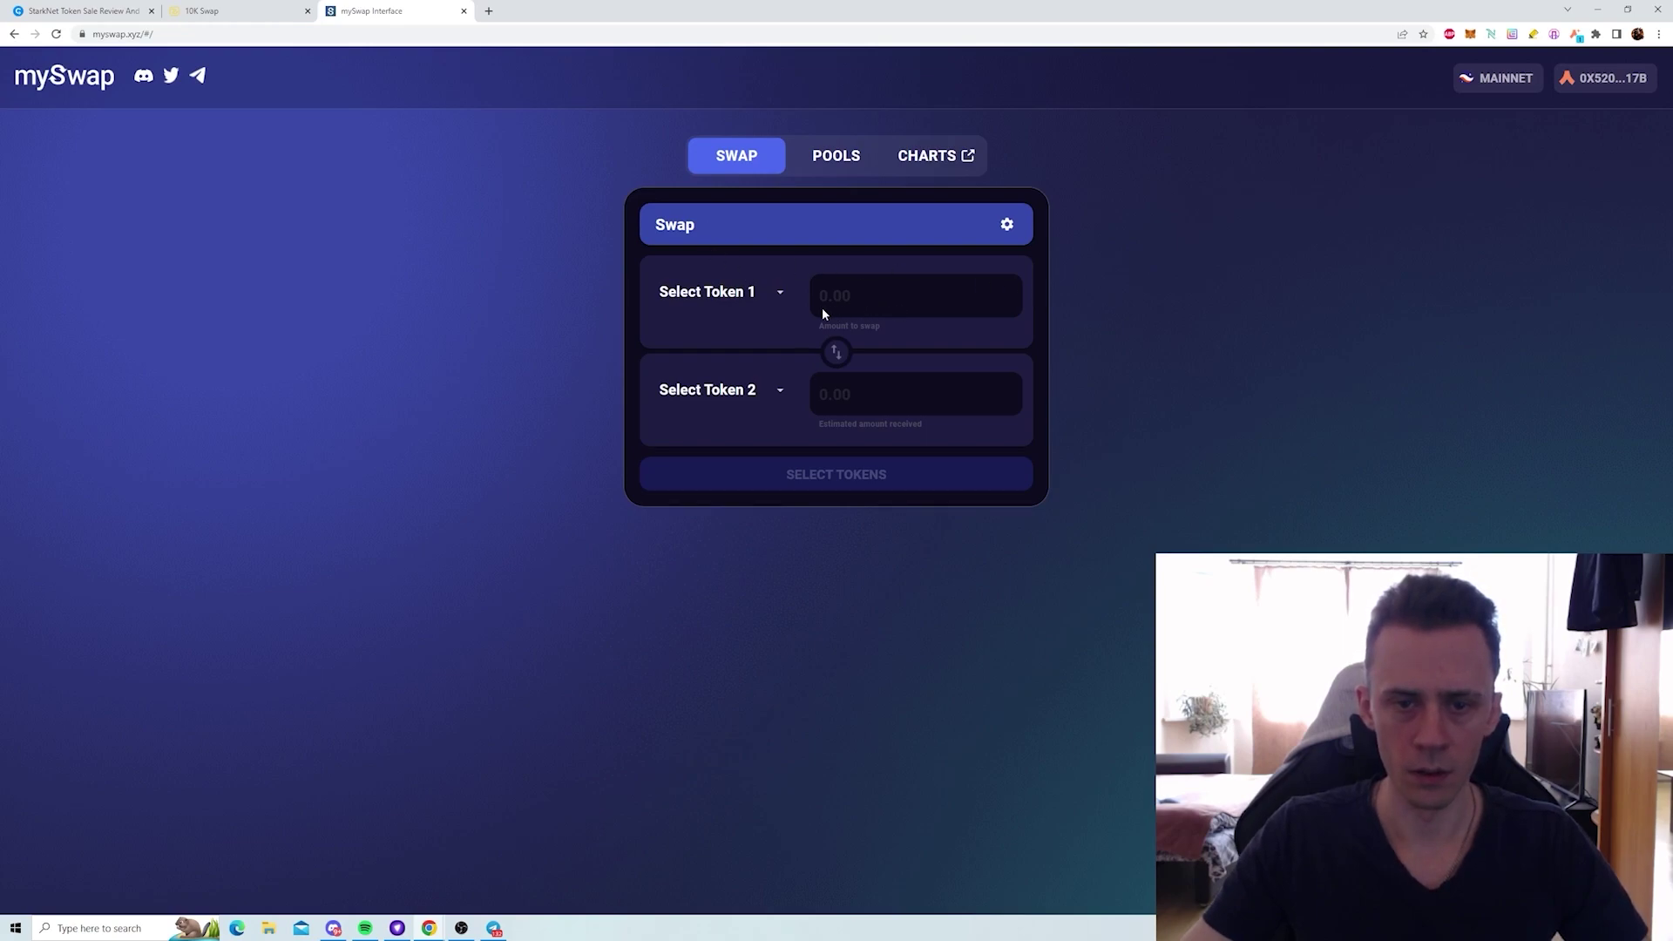
- Swap 0.01 ETH for USDC on mySwap and approve the transaction in Argent X
click(775, 293)
click(732, 338)
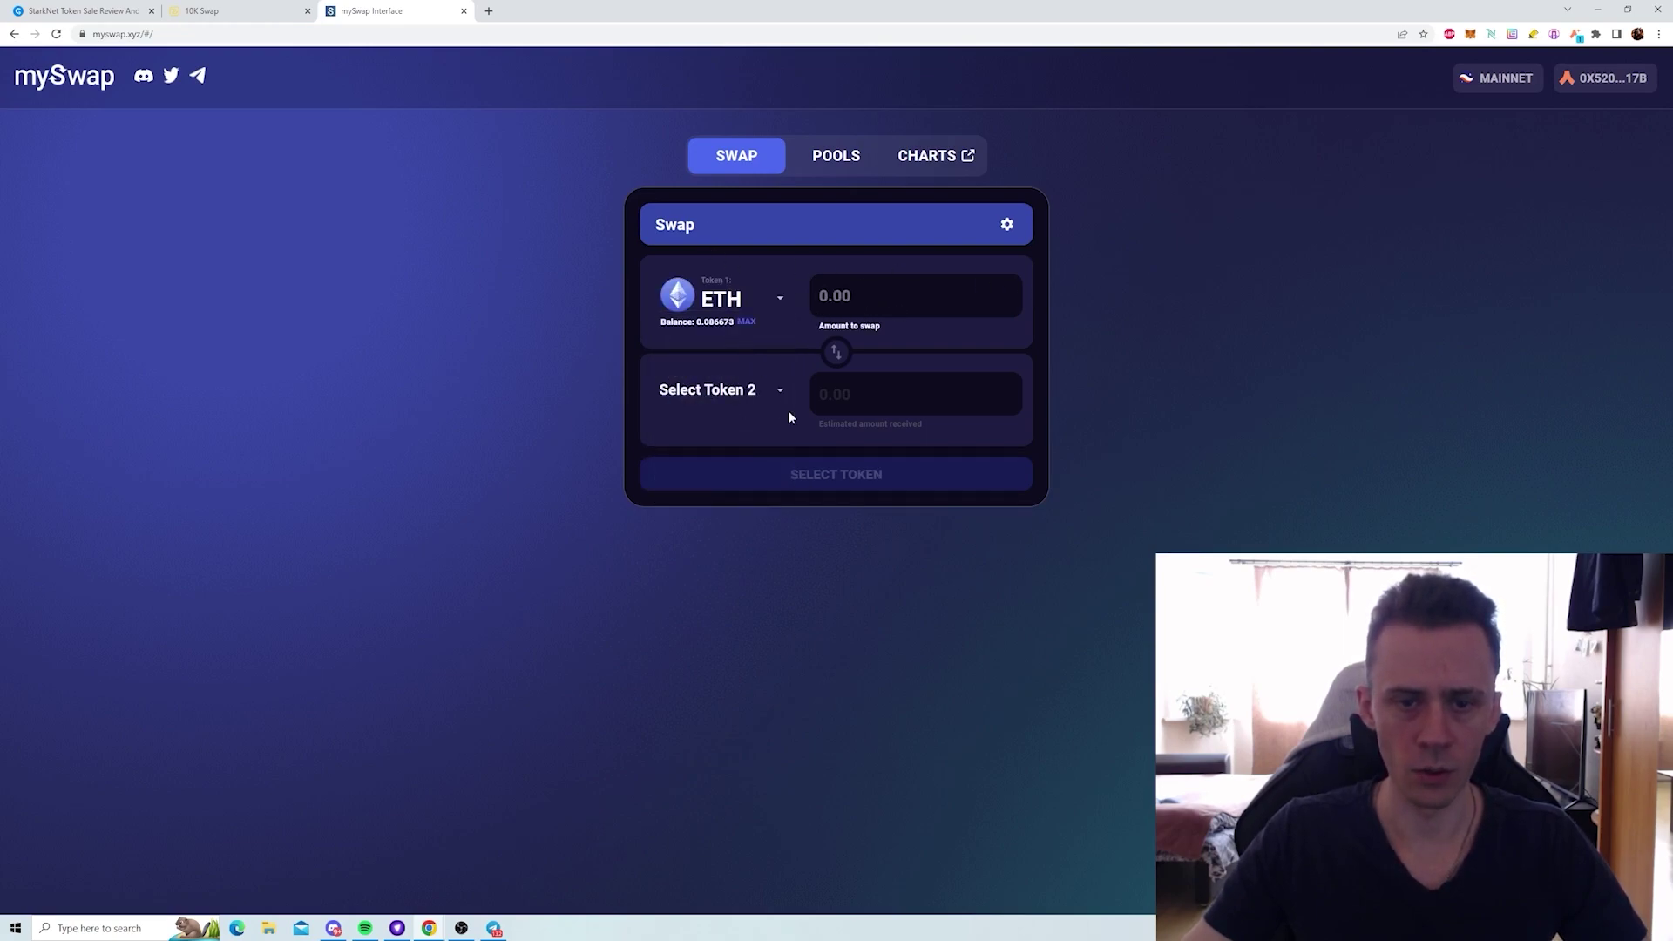
click(780, 394)
click(755, 471)
click(871, 296)
text(0.01)
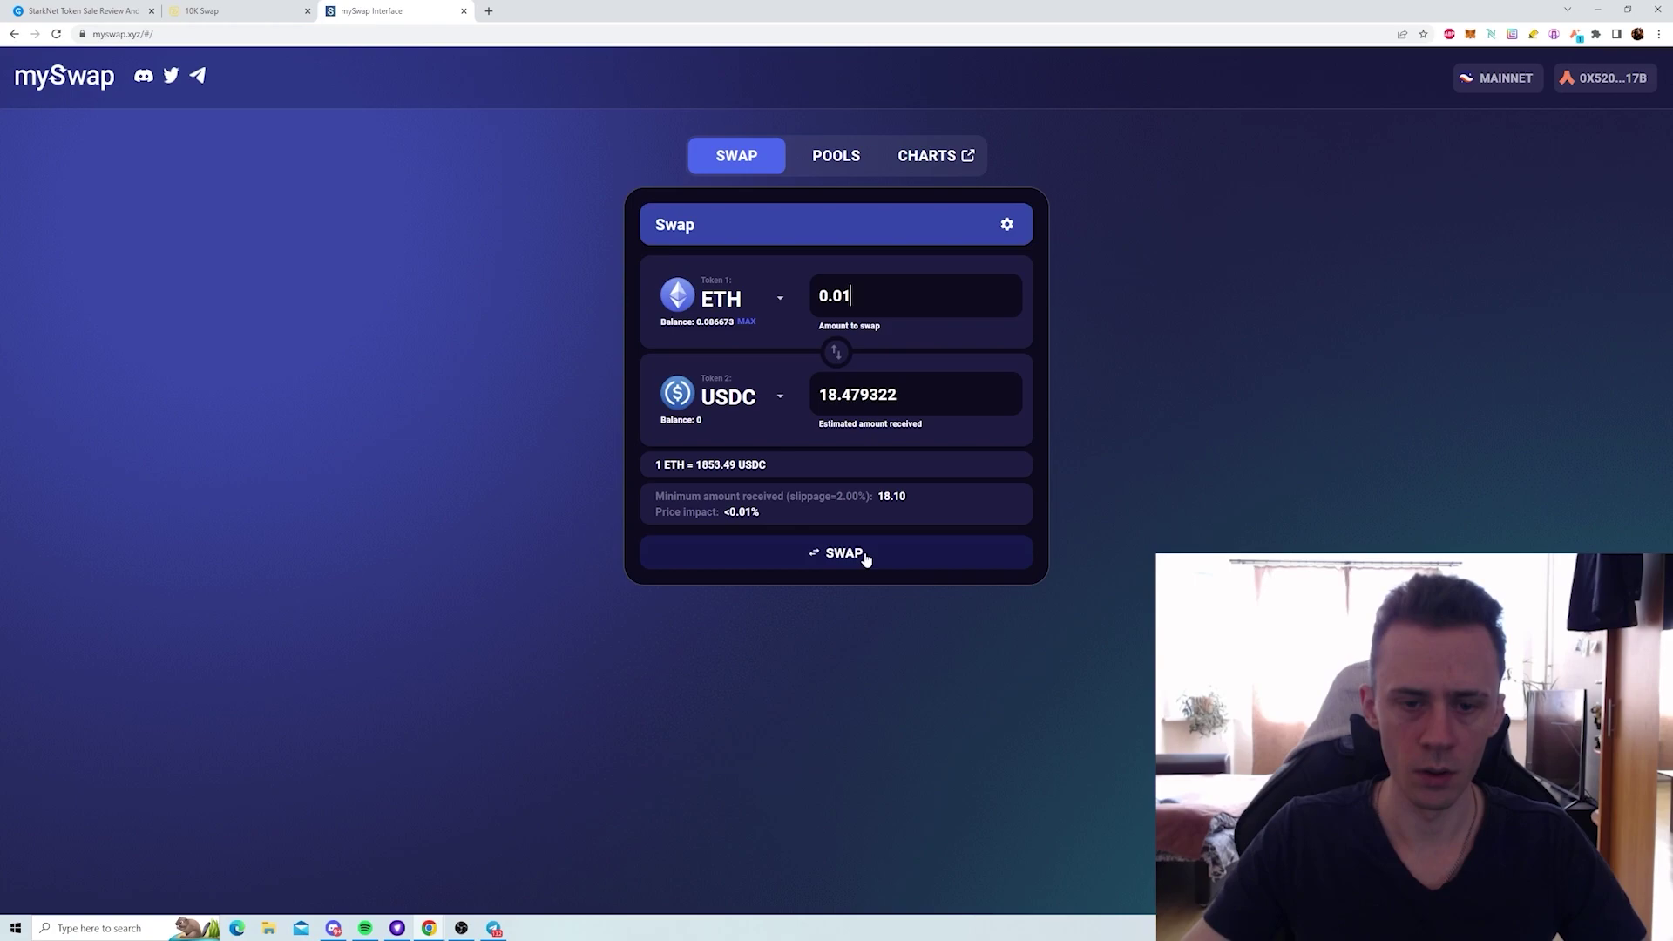
click(834, 556)
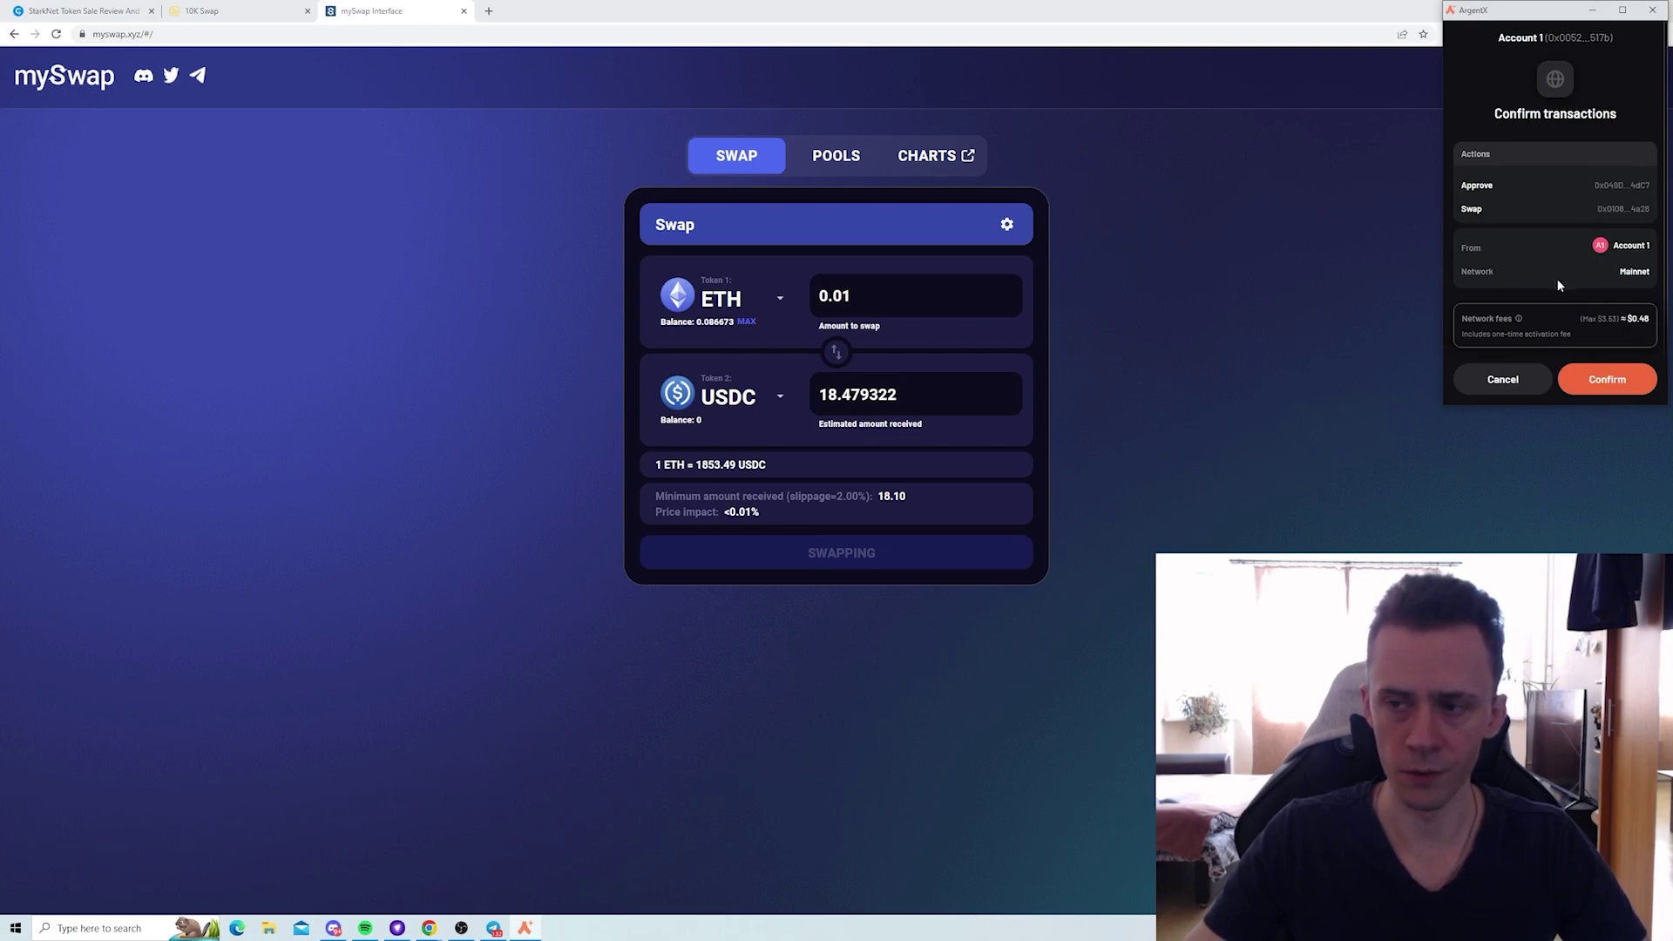
click(1612, 385)
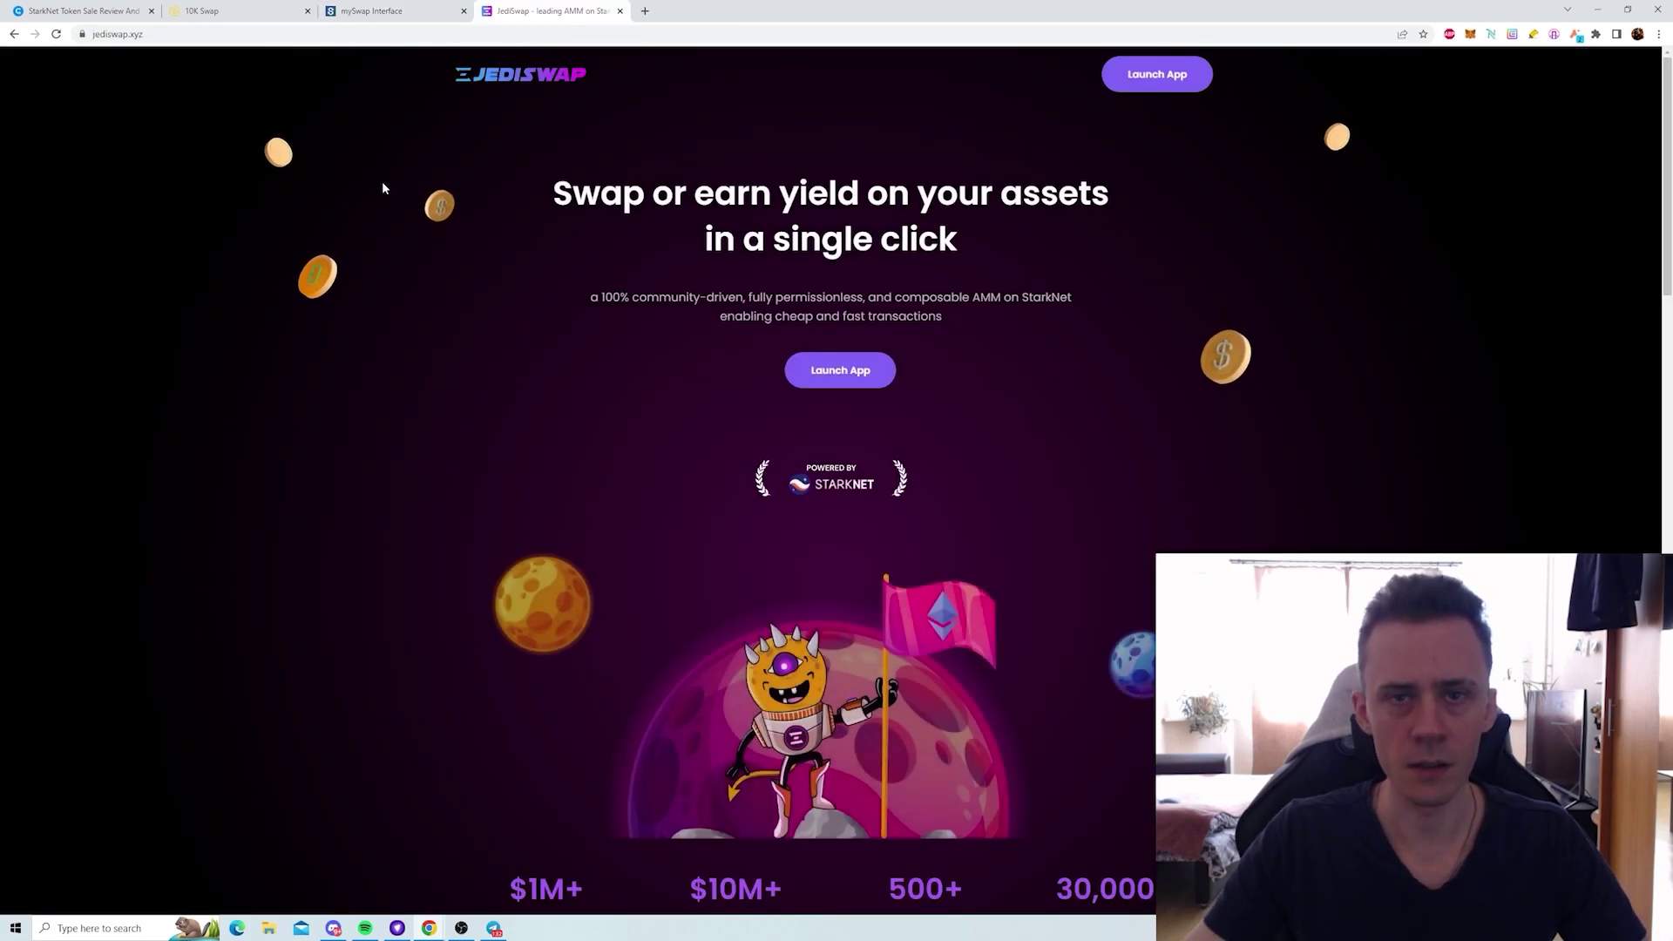
- Launch the JediSwap app, acknowledge its MainNet risk warning, and connect the Argent X wallet with Account 1
click(838, 371)
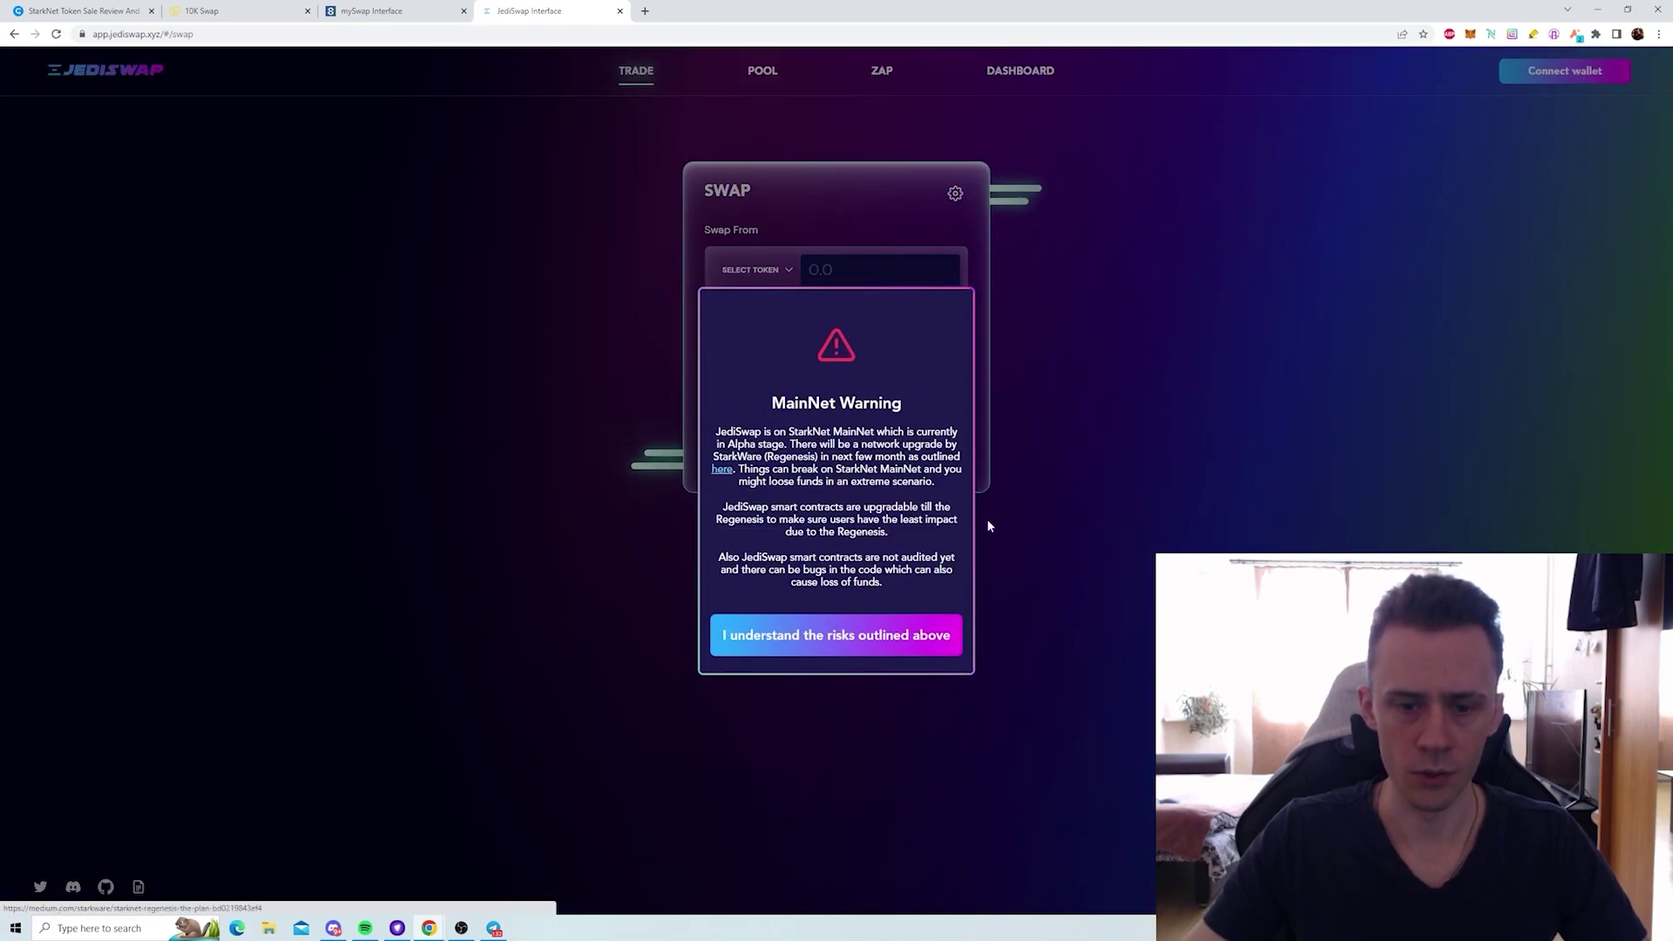
click(832, 643)
click(1565, 71)
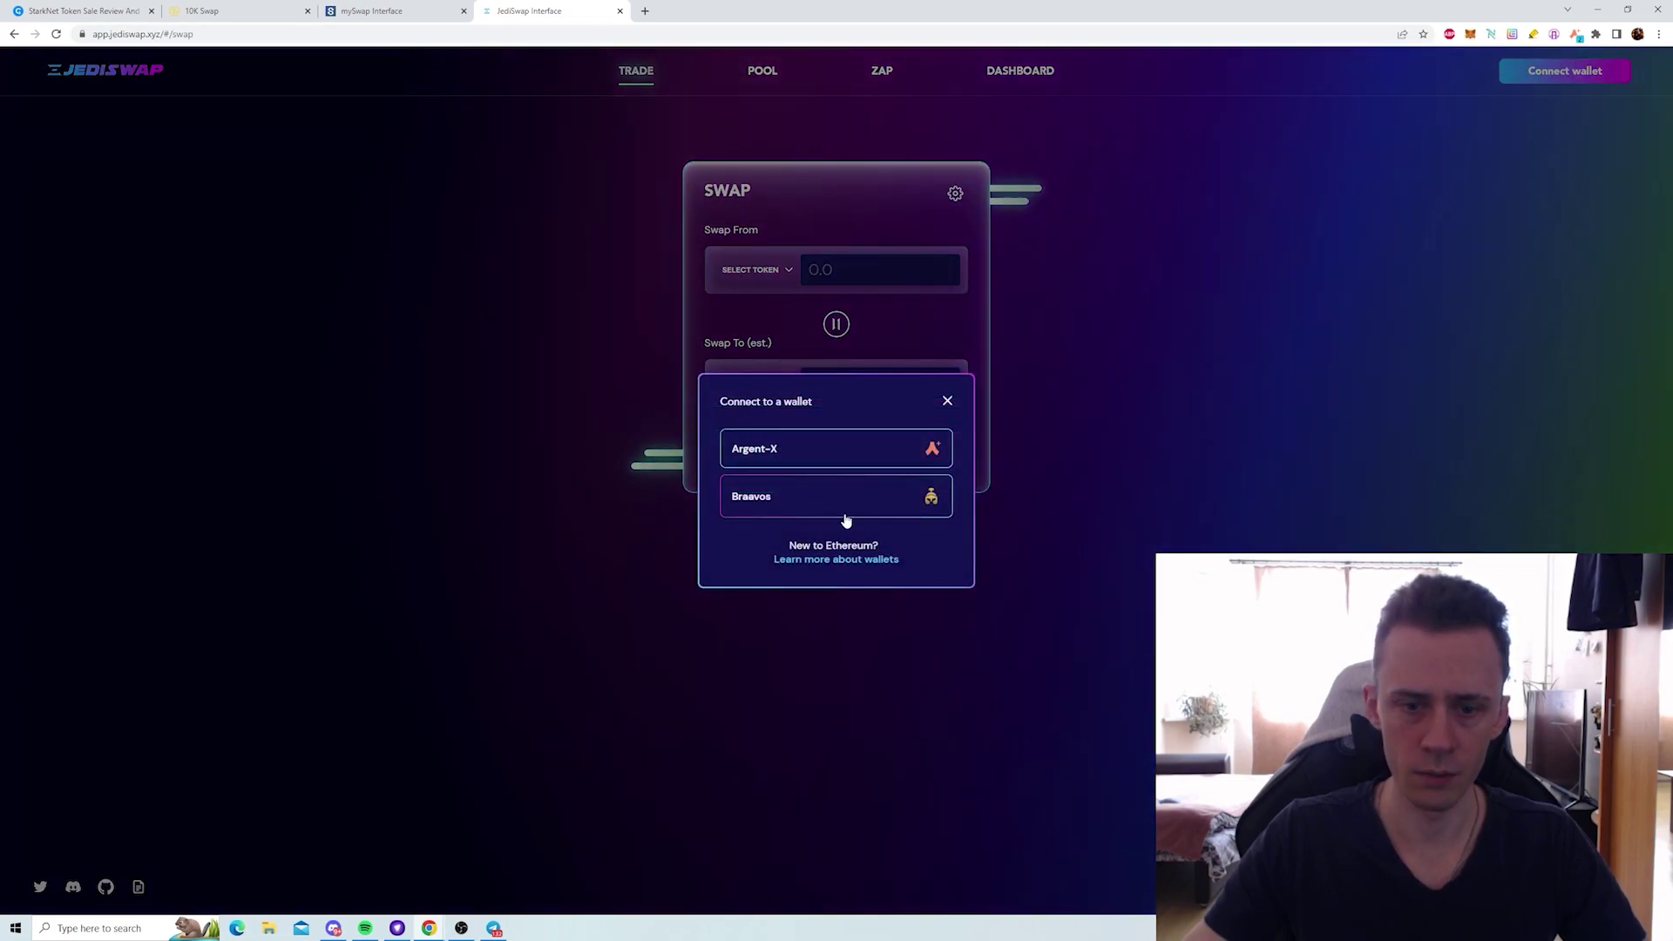
click(823, 453)
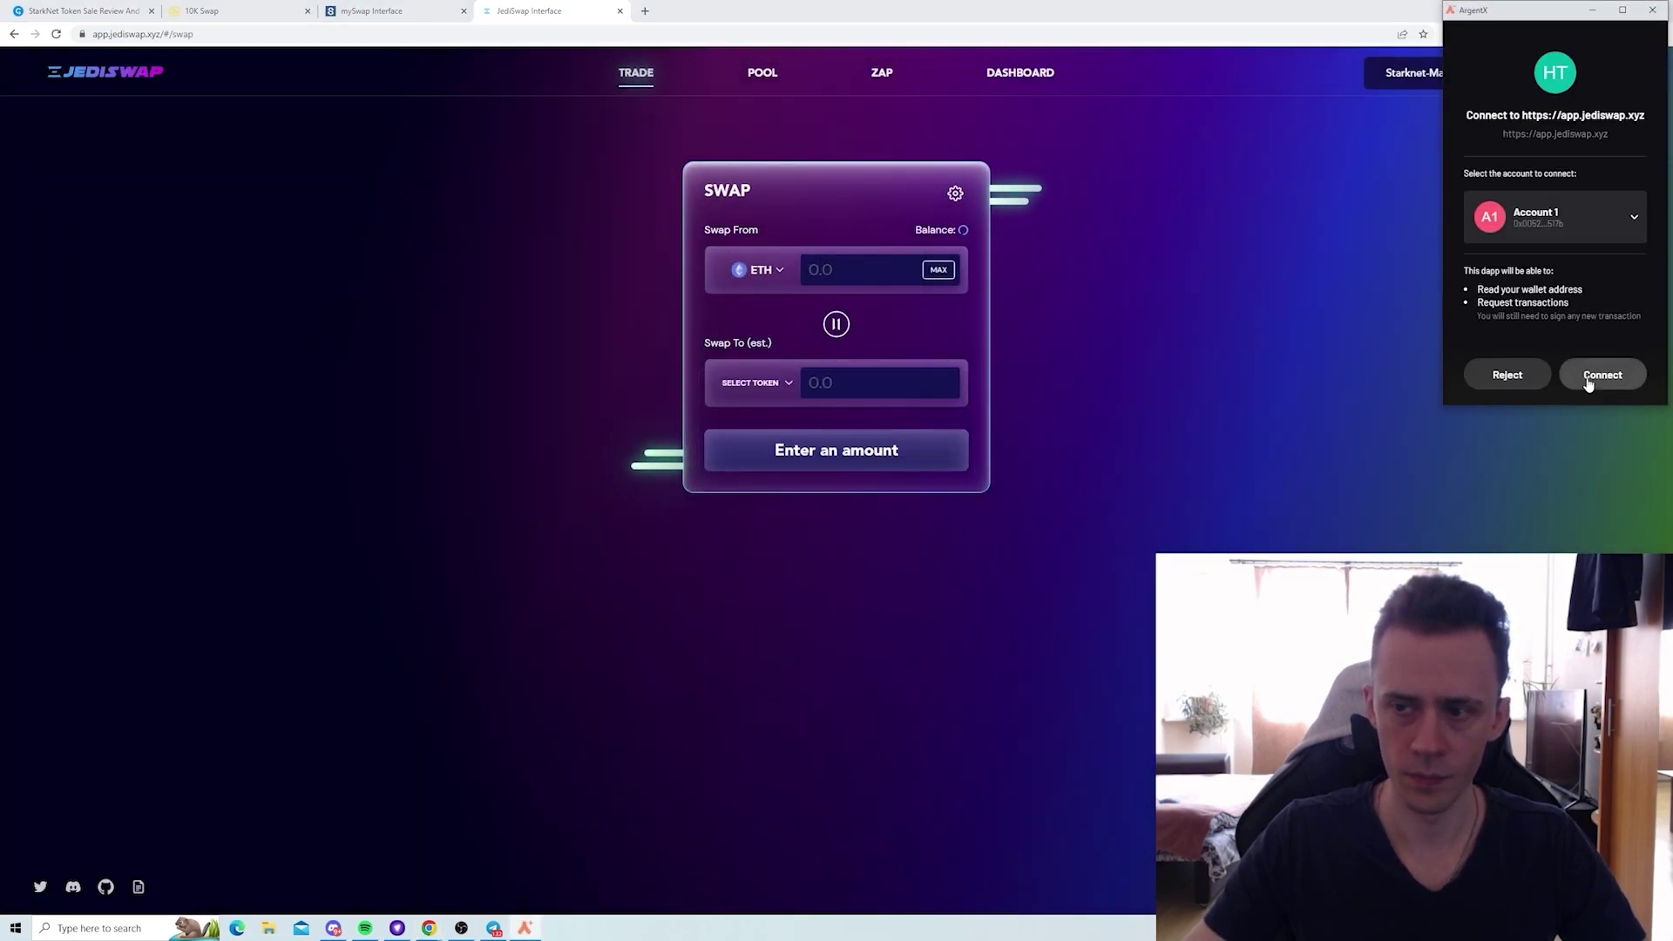
click(1588, 381)
- Swap 0.01 ETH for USDC on JediSwap and approve the transaction in Argent X
click(780, 383)
click(803, 357)
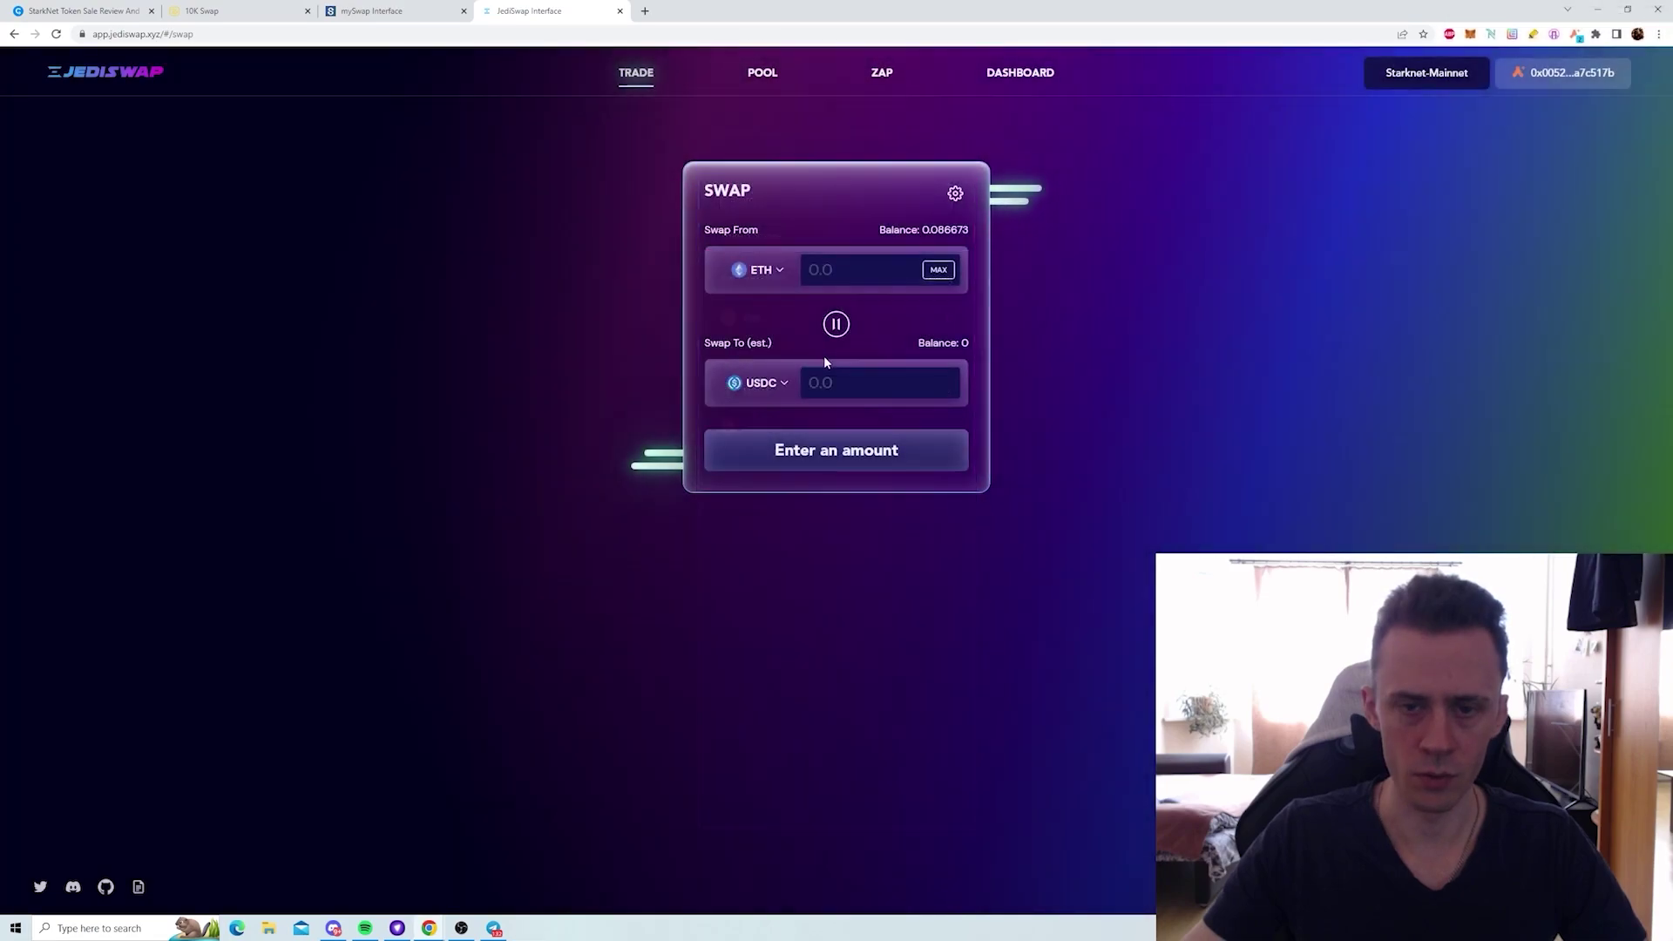
text(0.01)
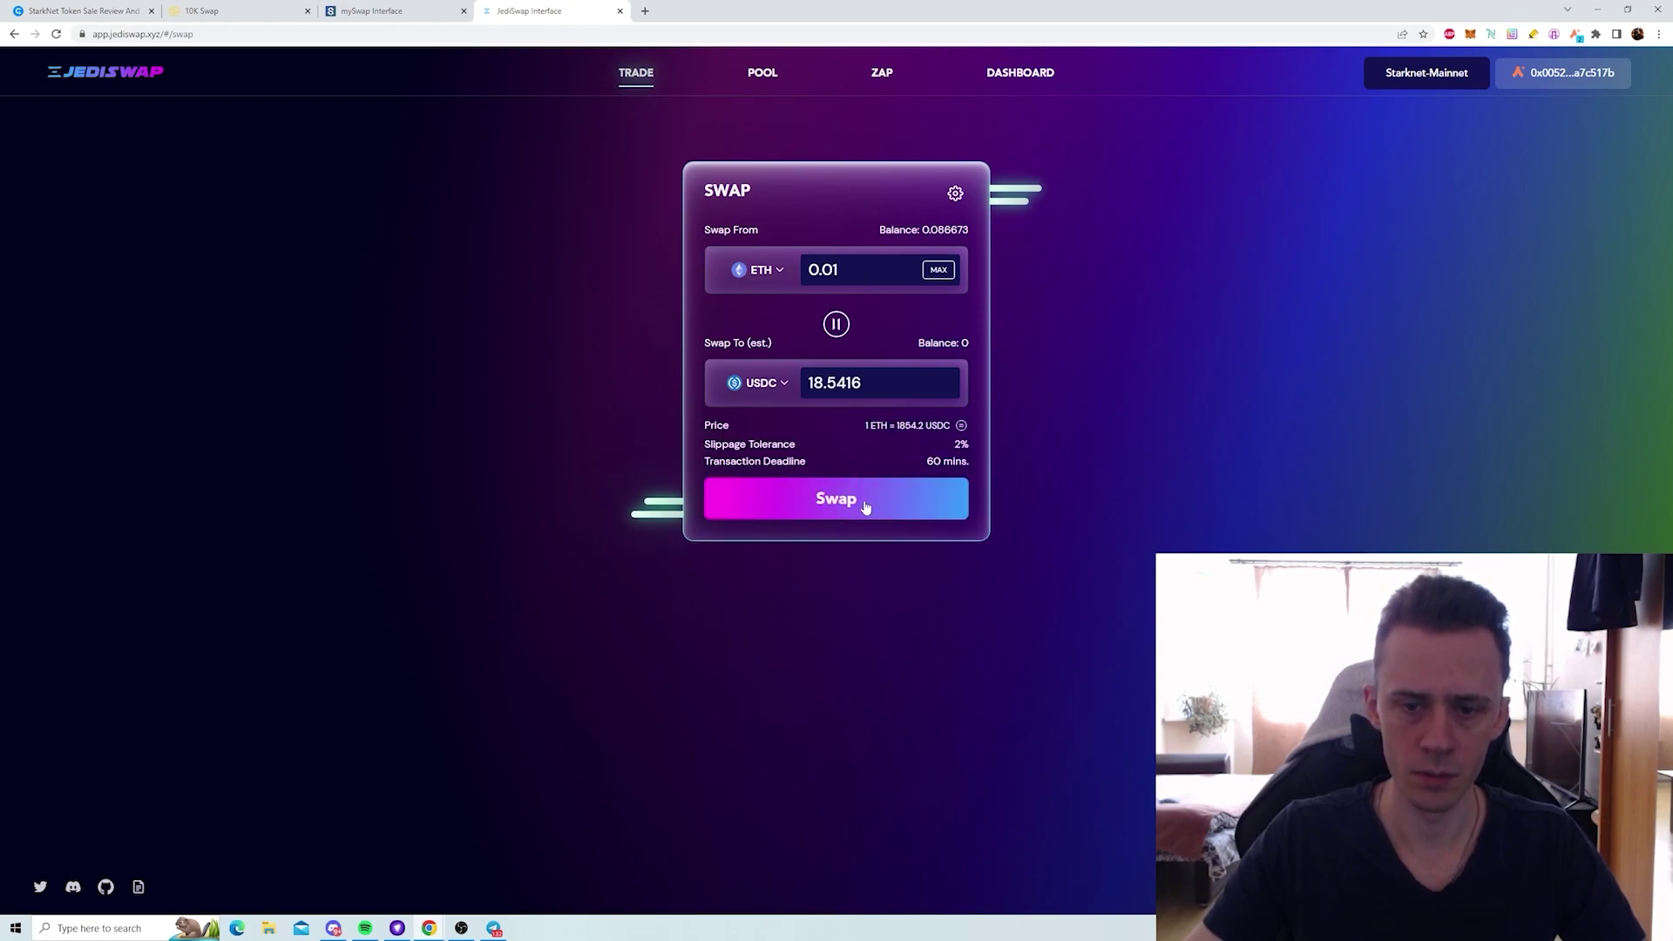
click(865, 508)
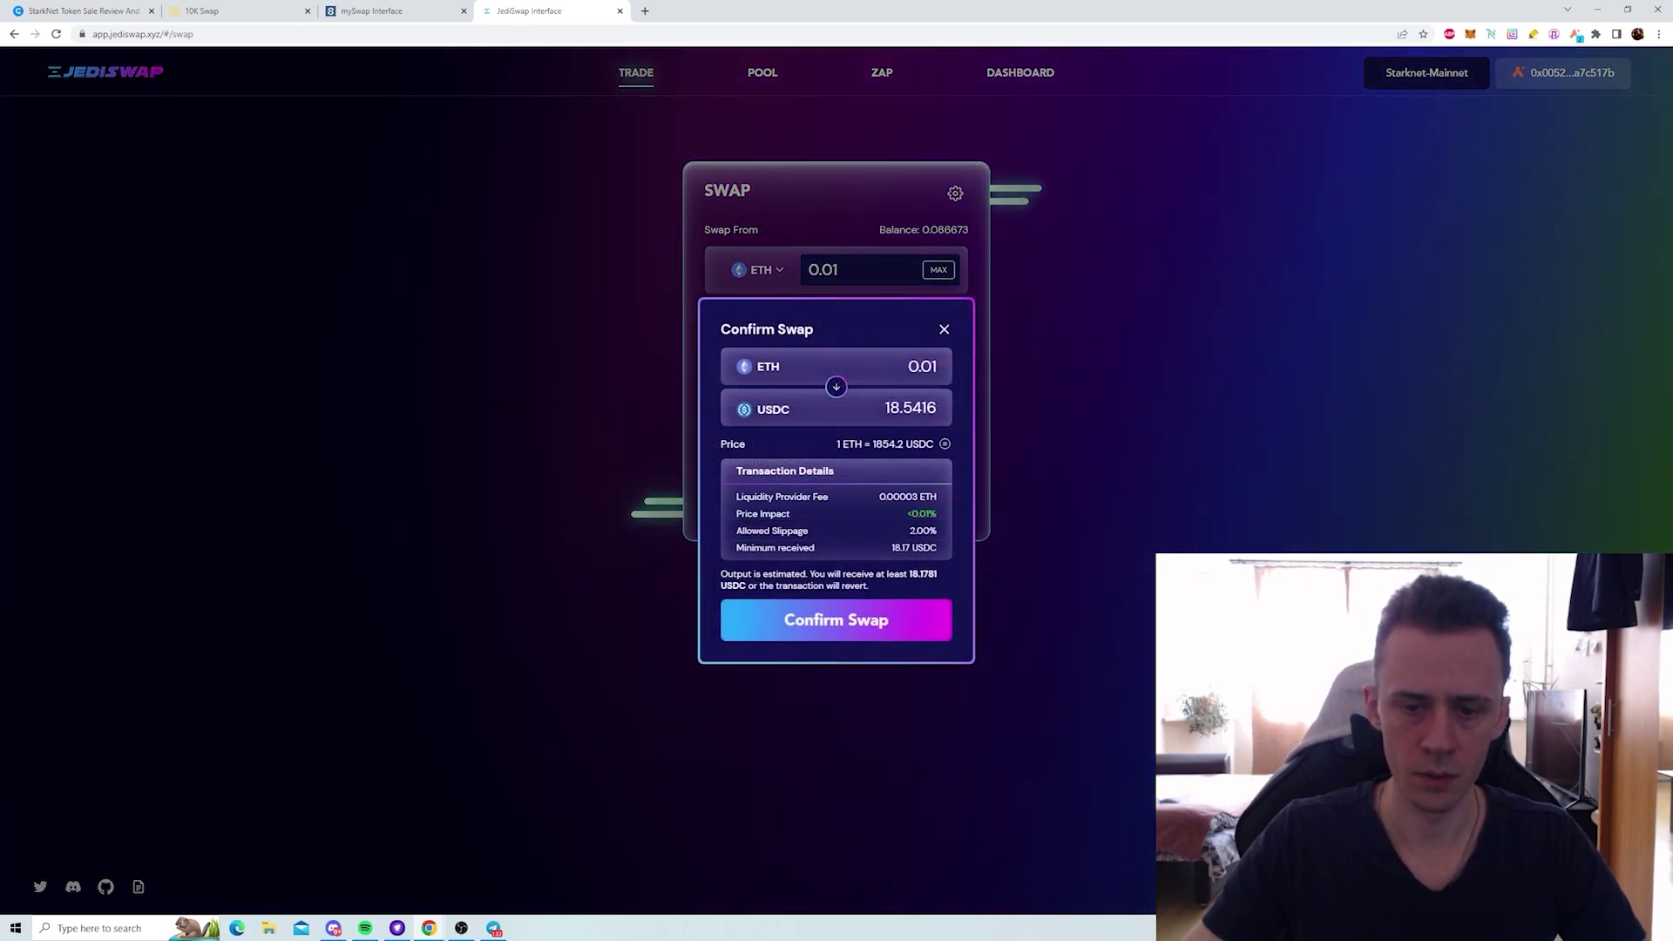
click(880, 627)
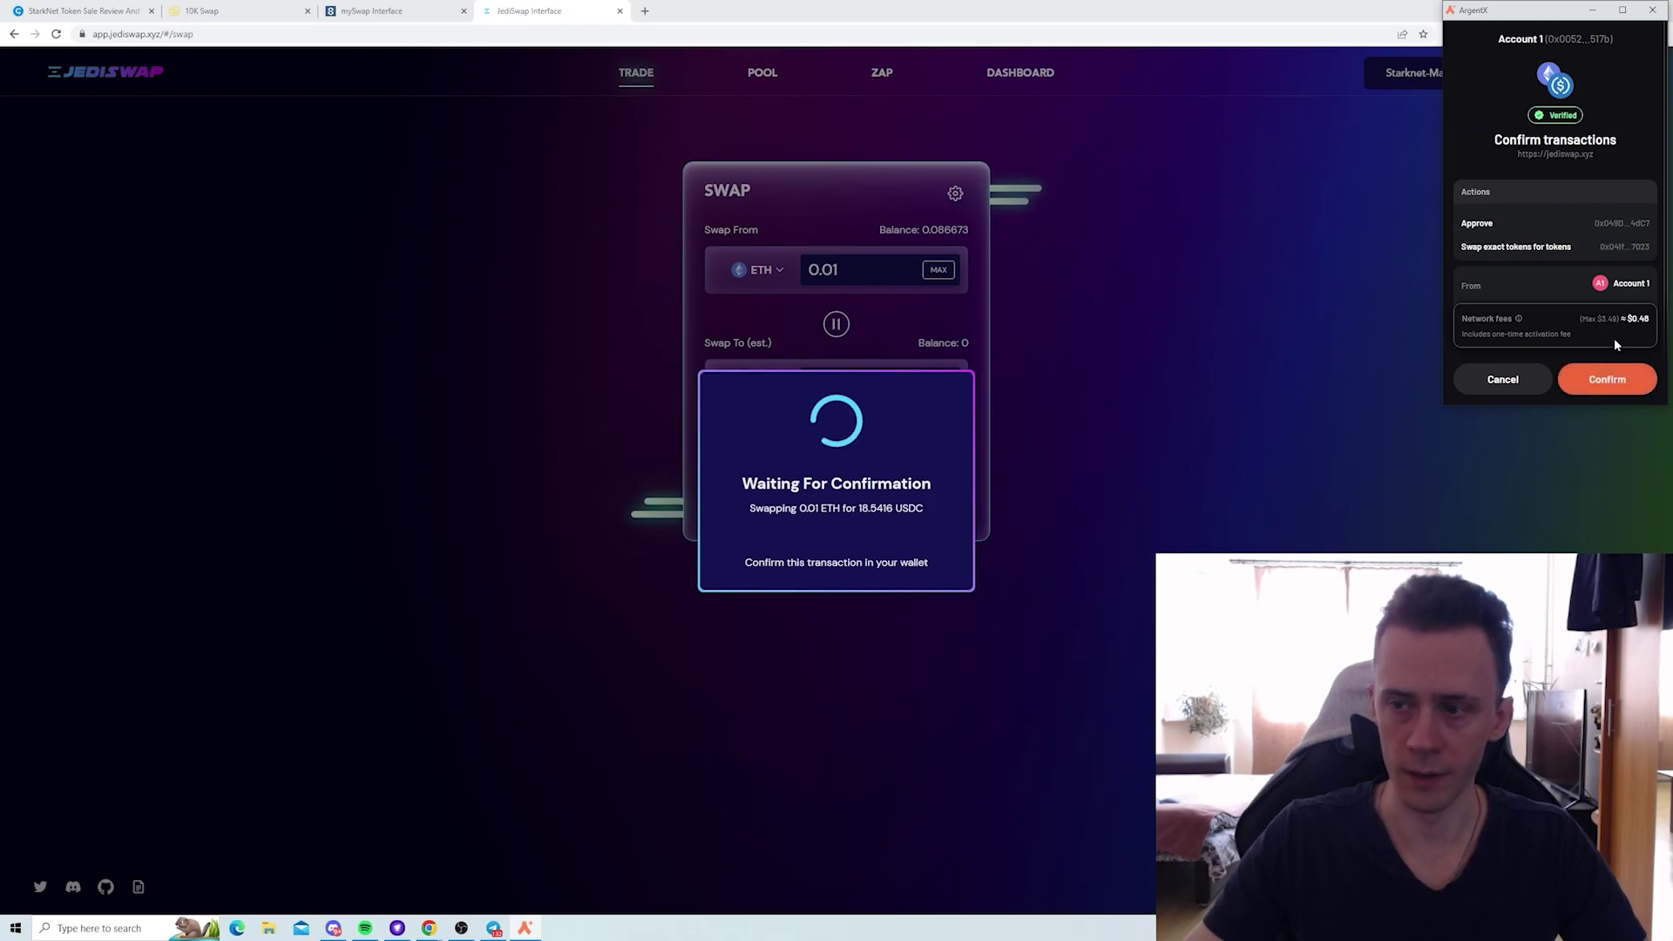
click(1617, 380)
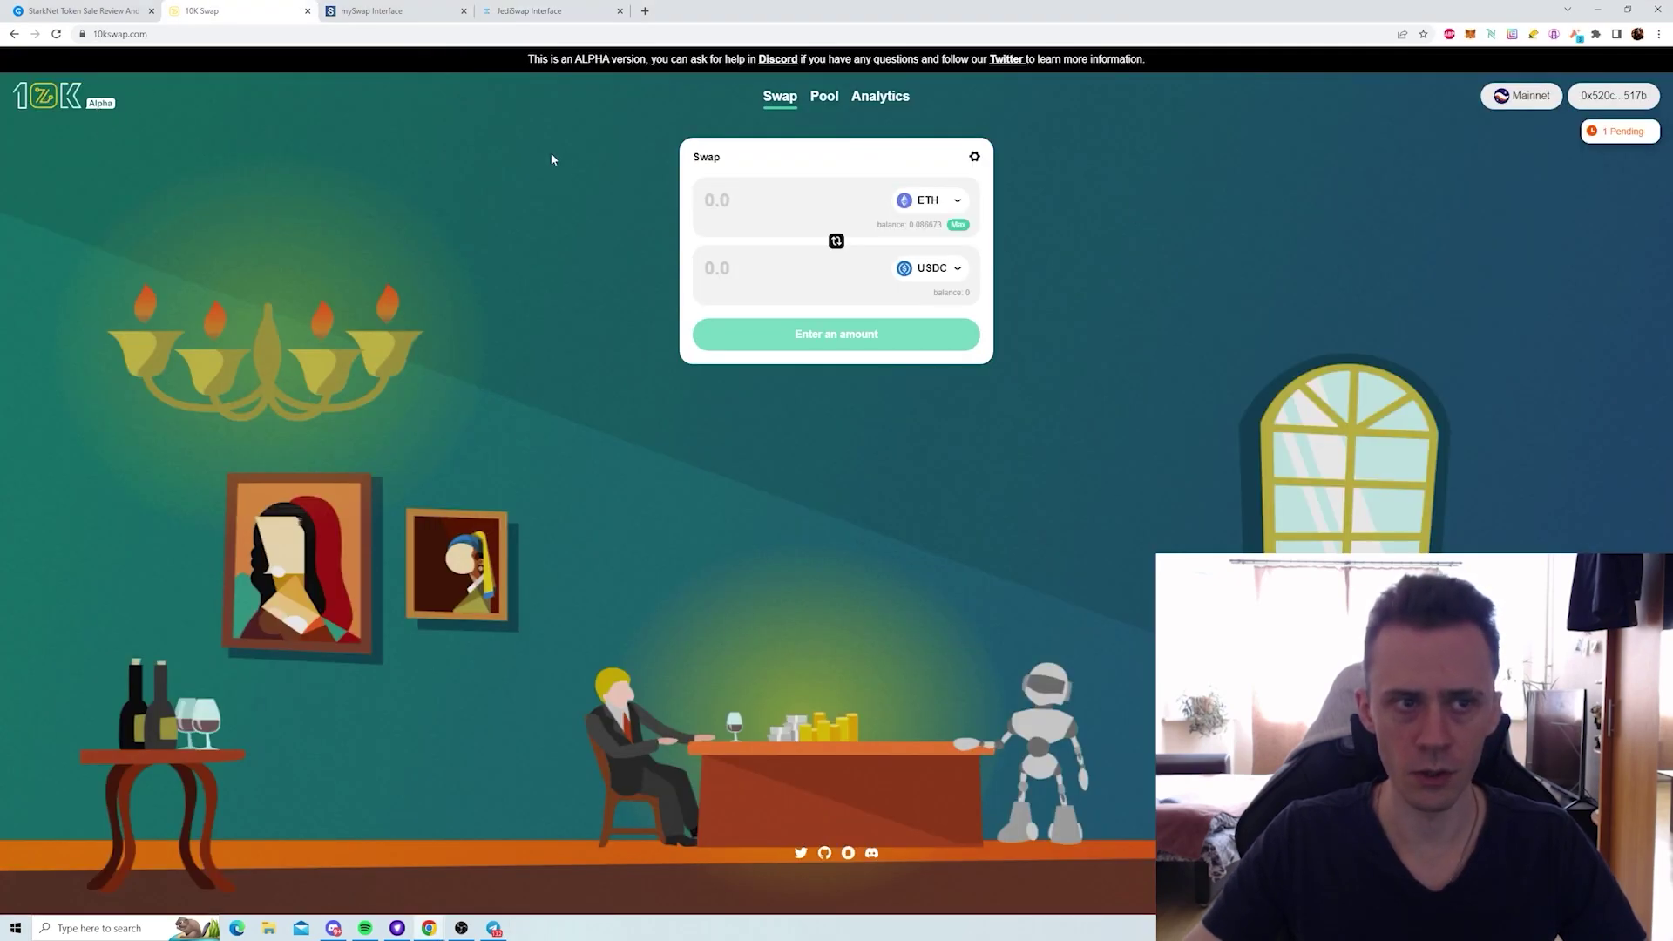
- Check the pending swap on 10K Swap and start adding liquidity to its ETH - USDC pool
right_click(1623, 130)
click(1319, 225)
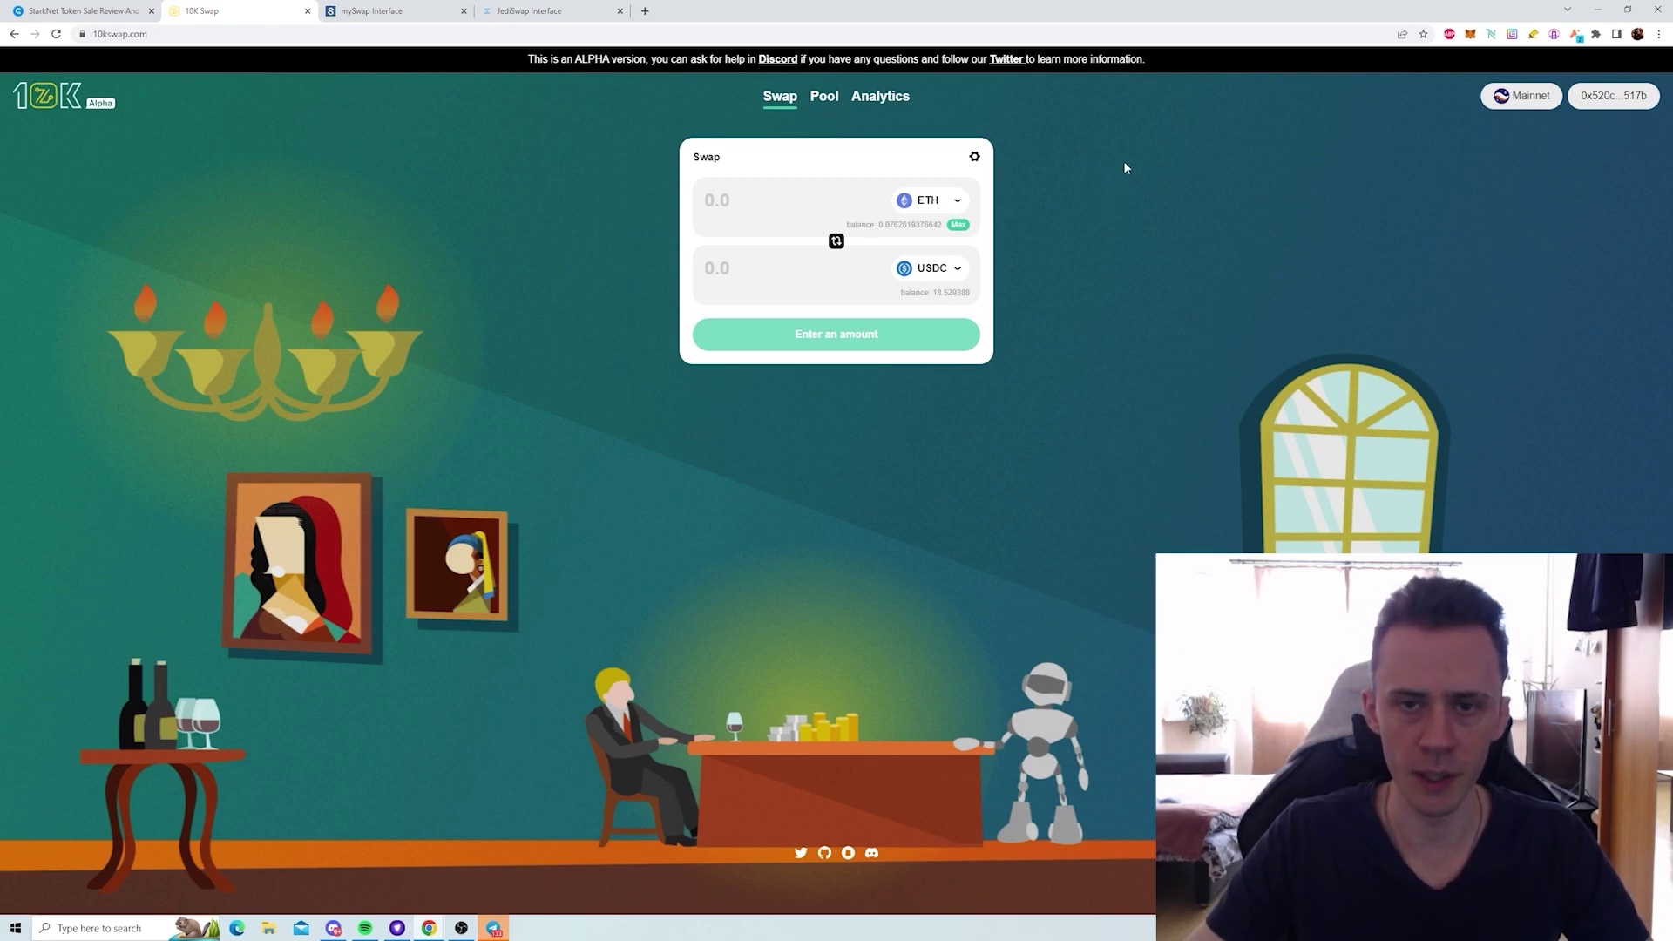
click(832, 101)
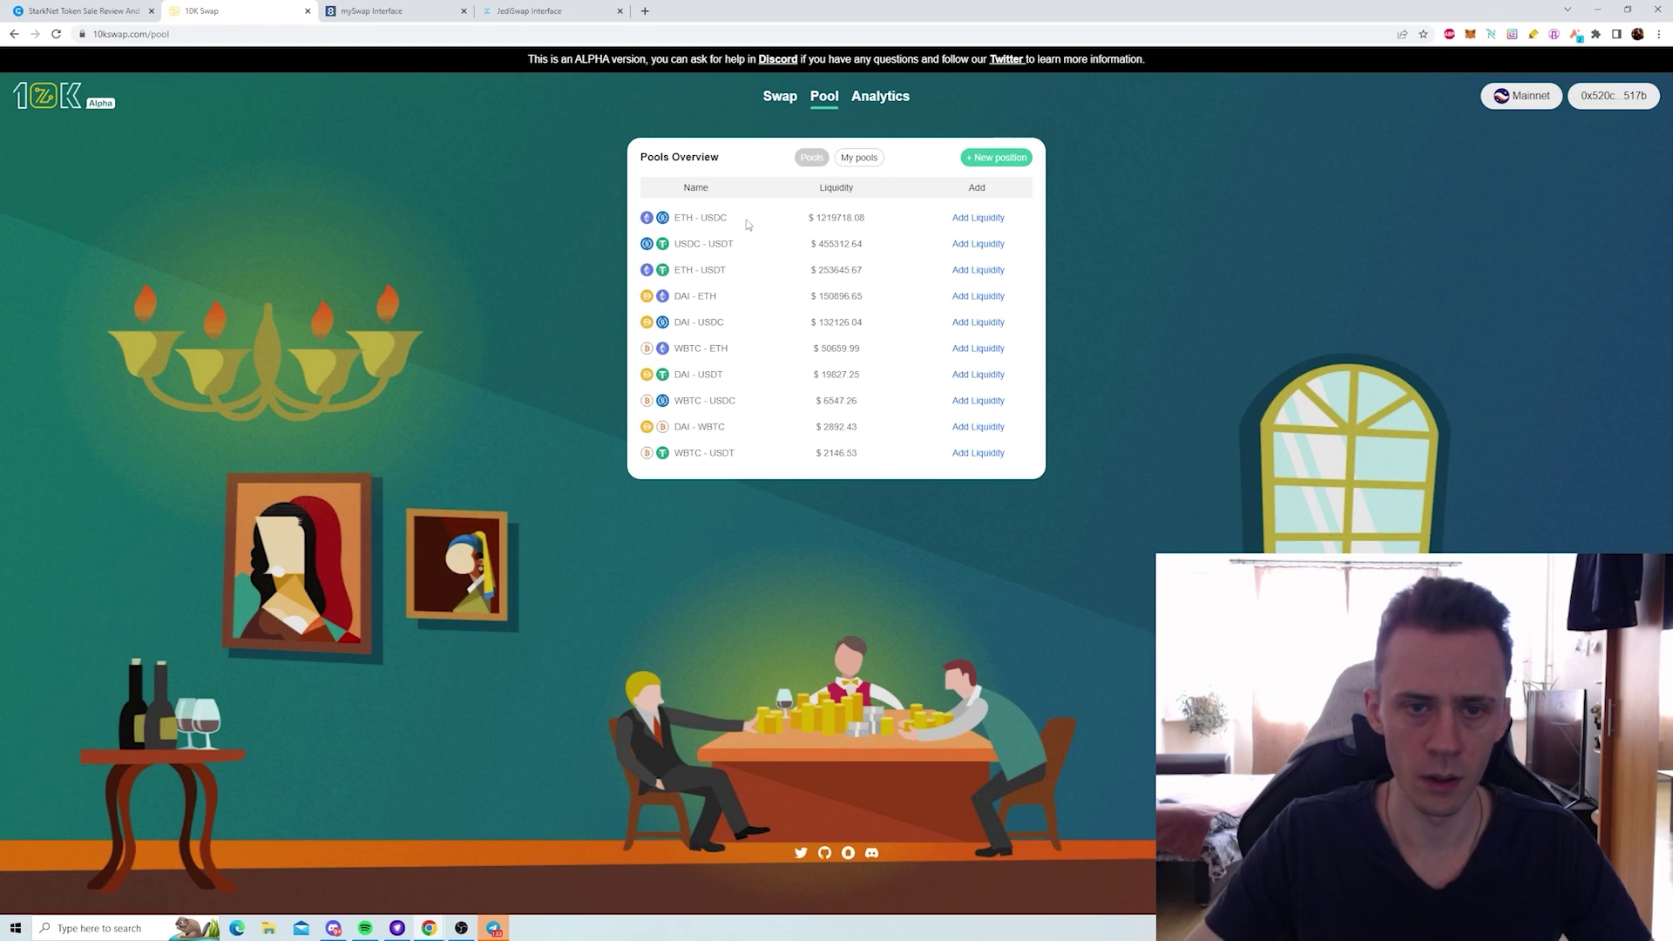
drag(676, 217, 726, 214)
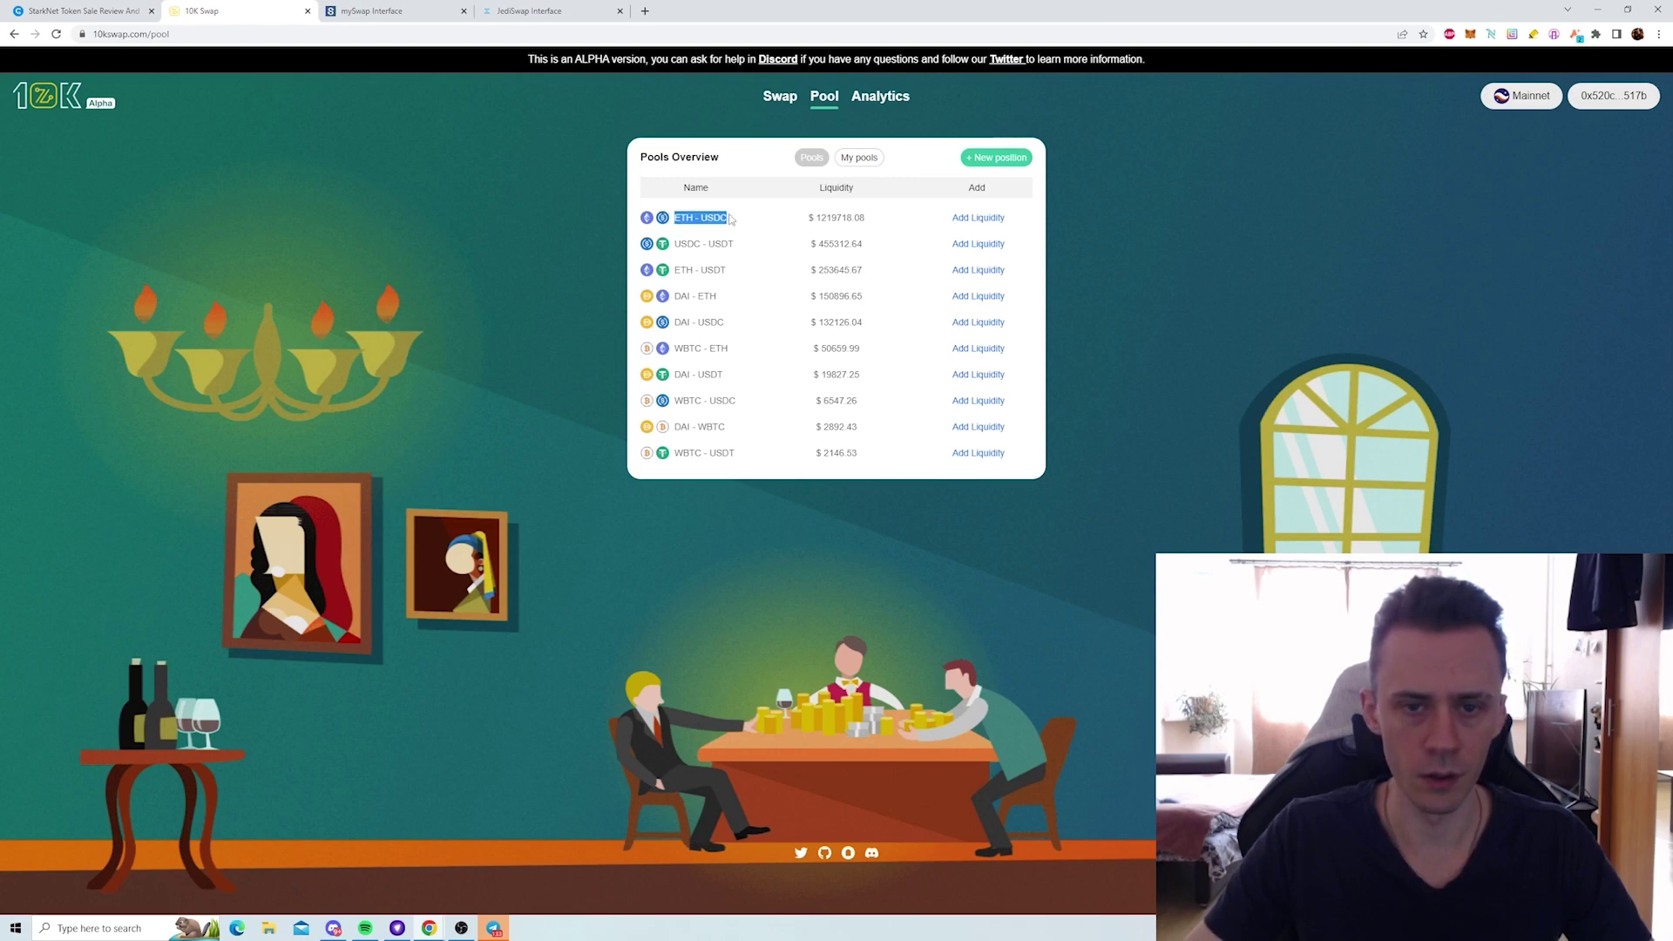
click(991, 219)
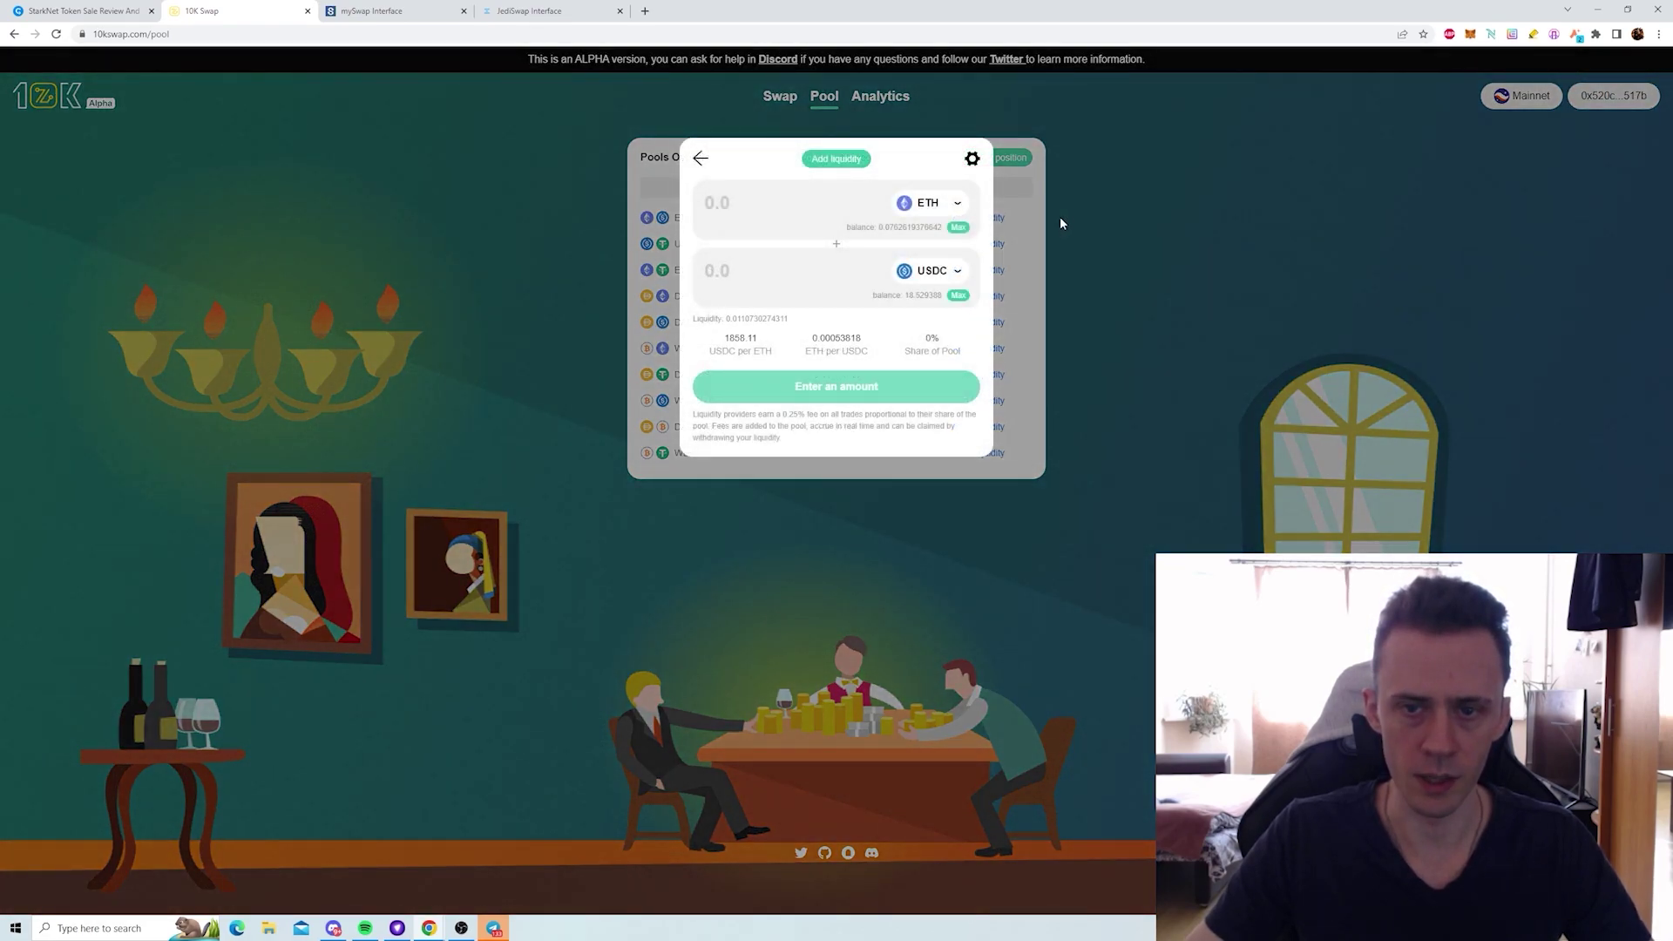
- Deposit 18.5 USDC with the matching ETH amount into the 10K Swap ETH - USDC pool and approve the transaction in Argent X
click(853, 301)
text(18.5)
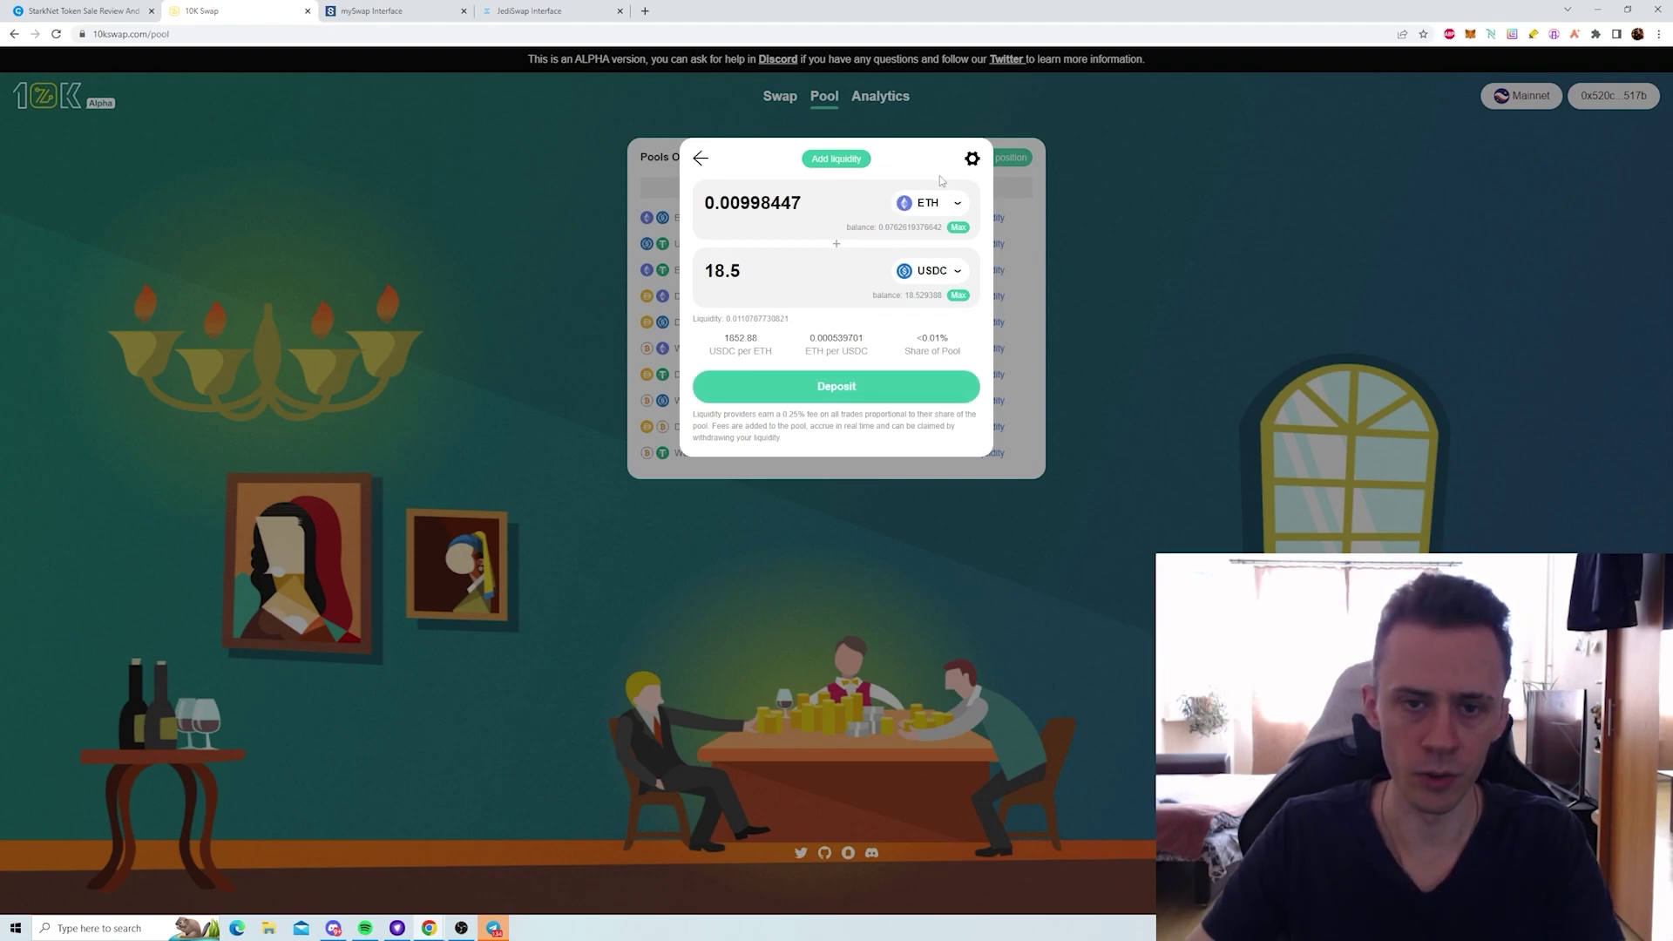
click(870, 392)
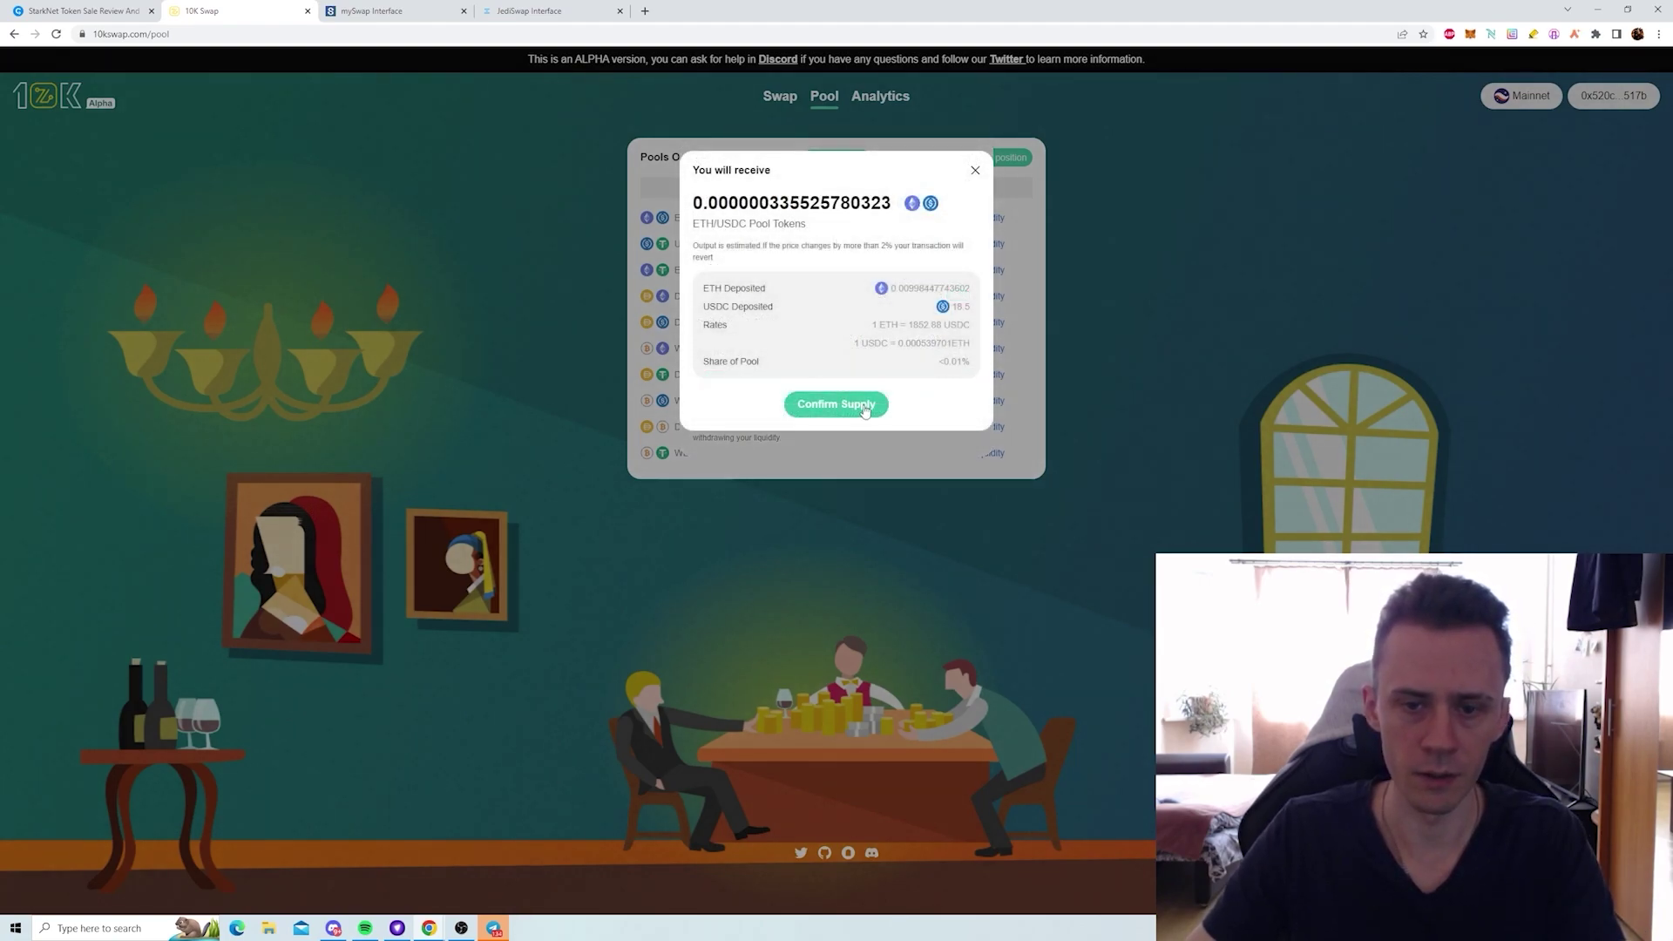
click(840, 404)
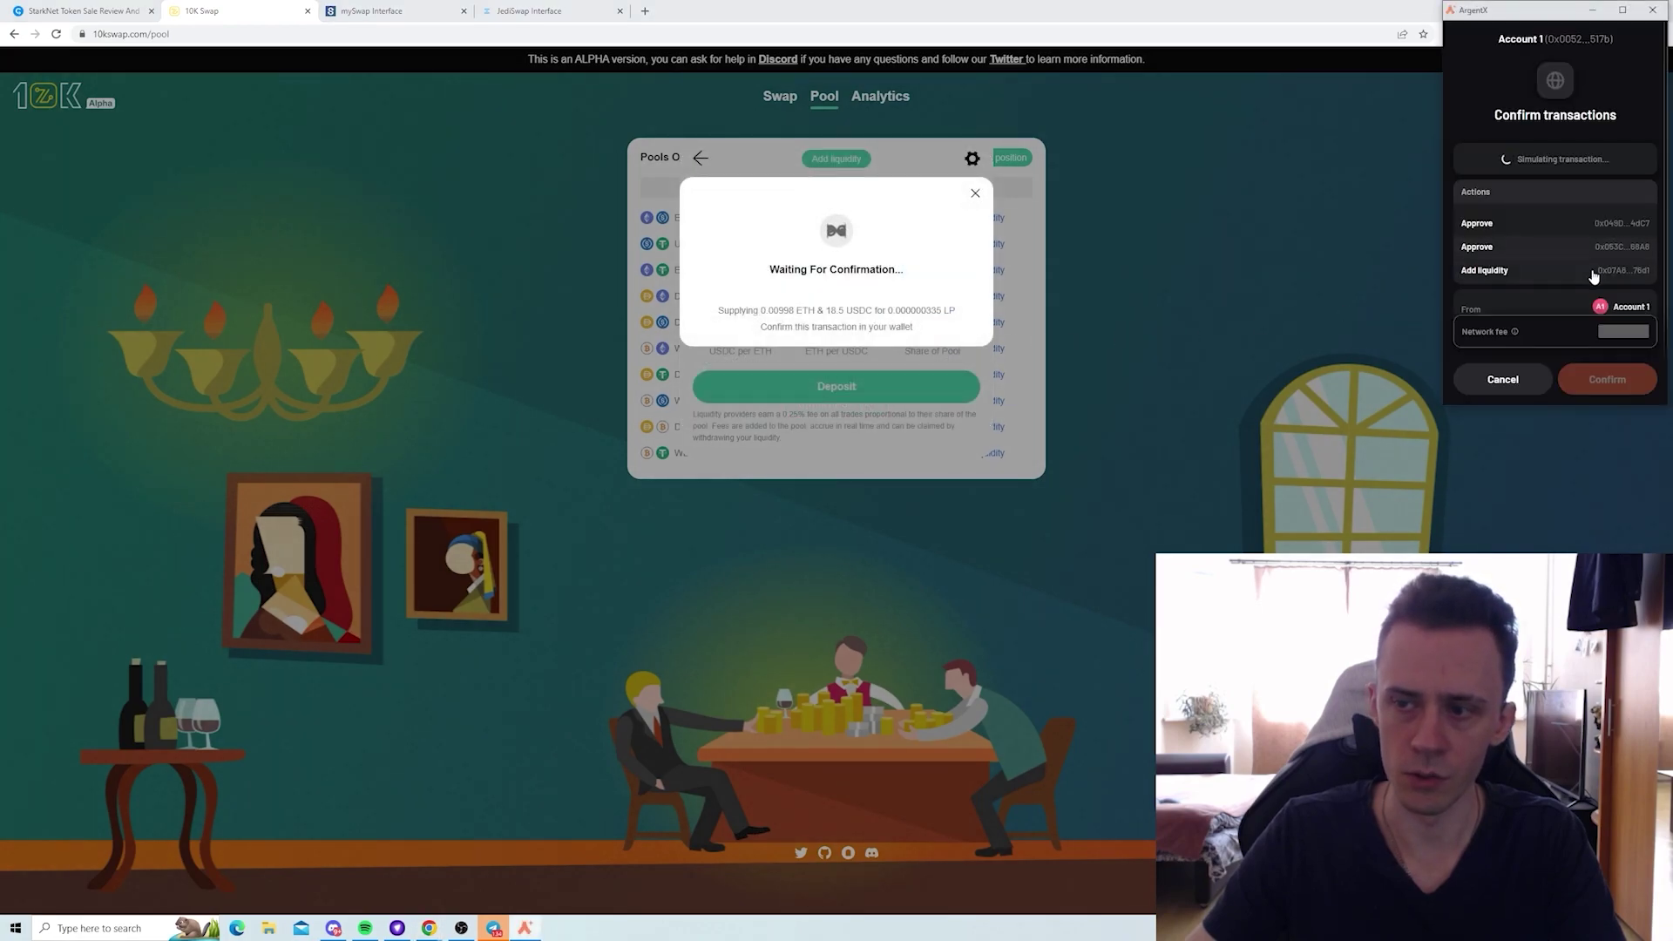
scroll(1591, 277, down, 3)
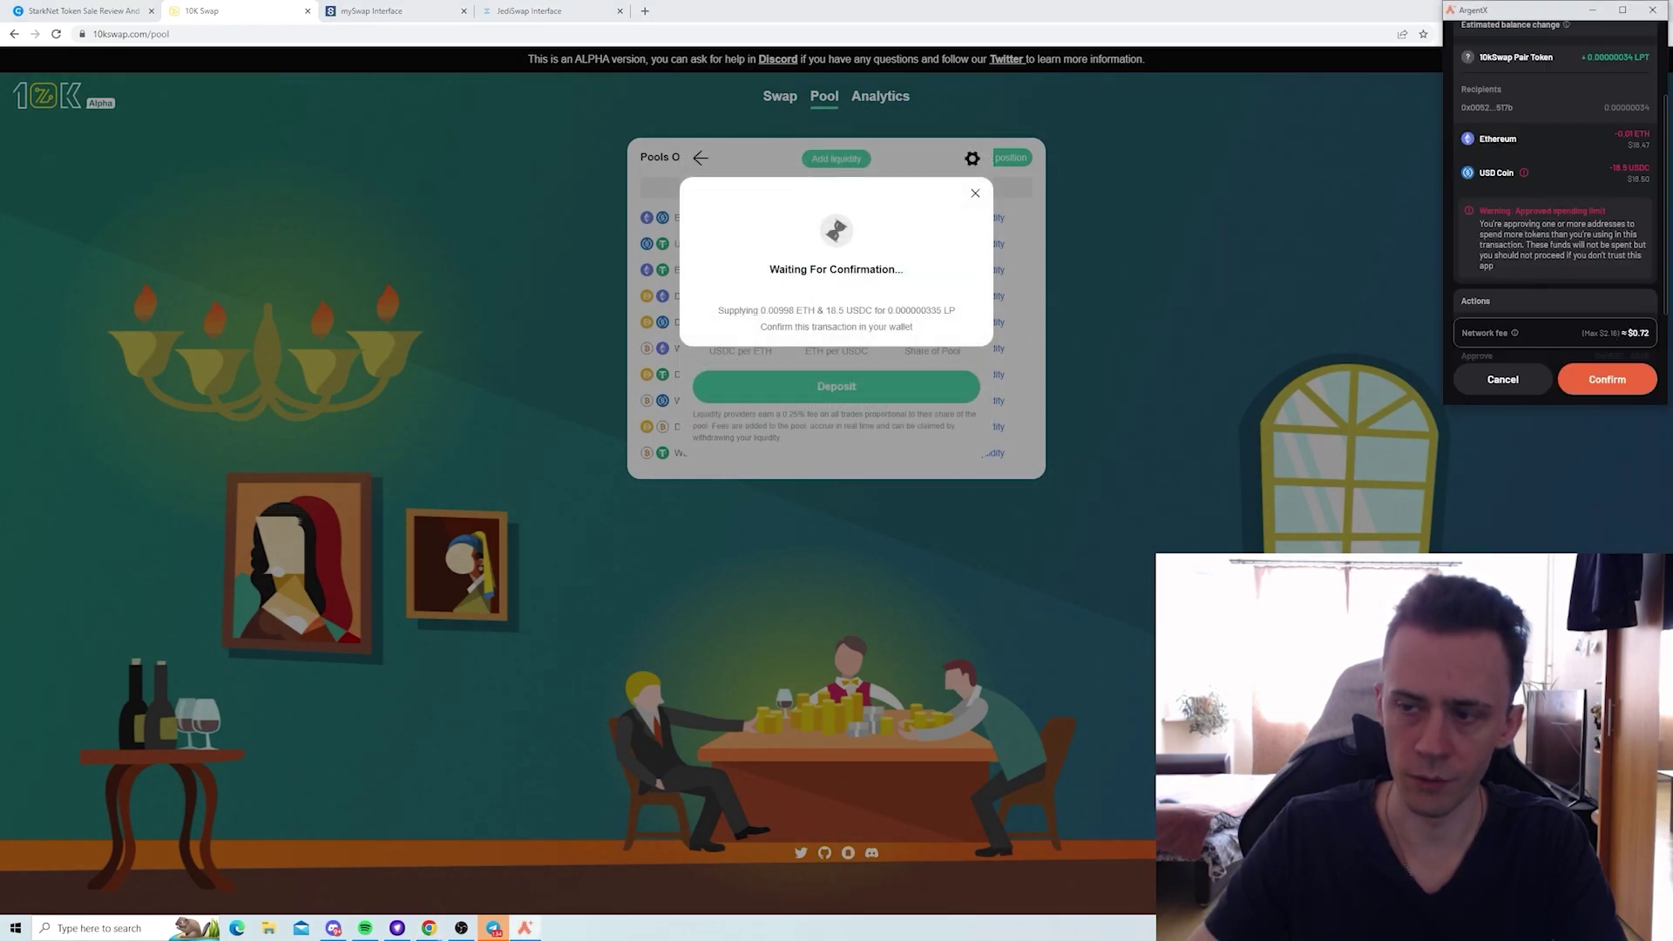
click(1624, 380)
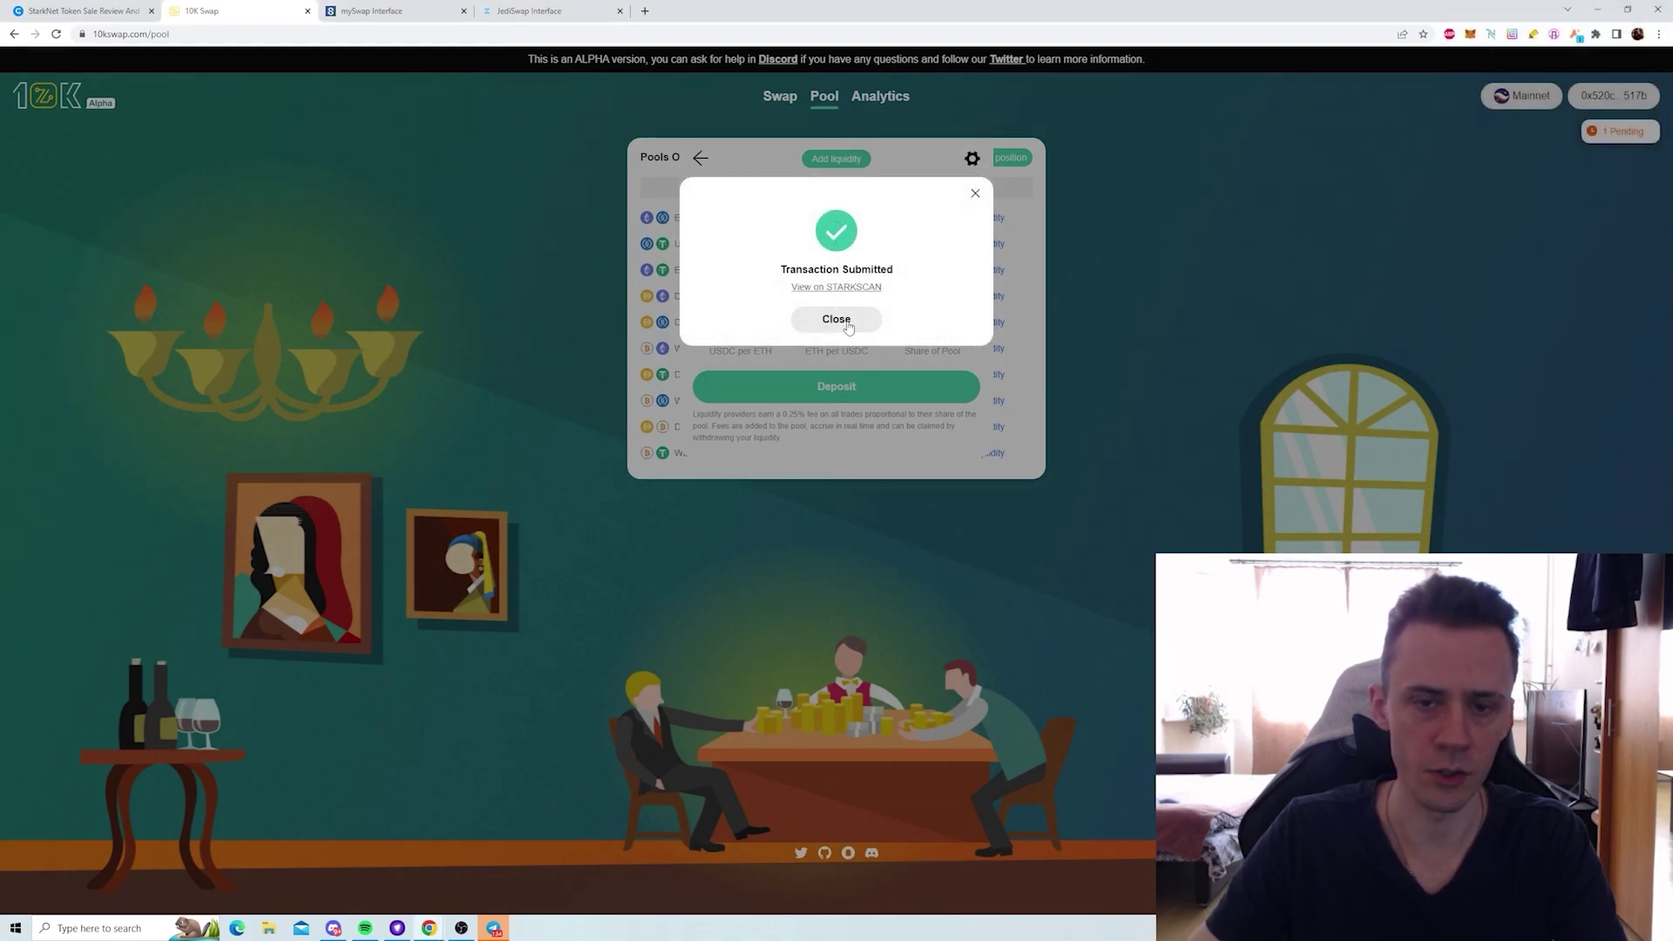
- Switch to mySwap and submit another swap of 0.01 ETH for USDC
key(ctrl+Tab)
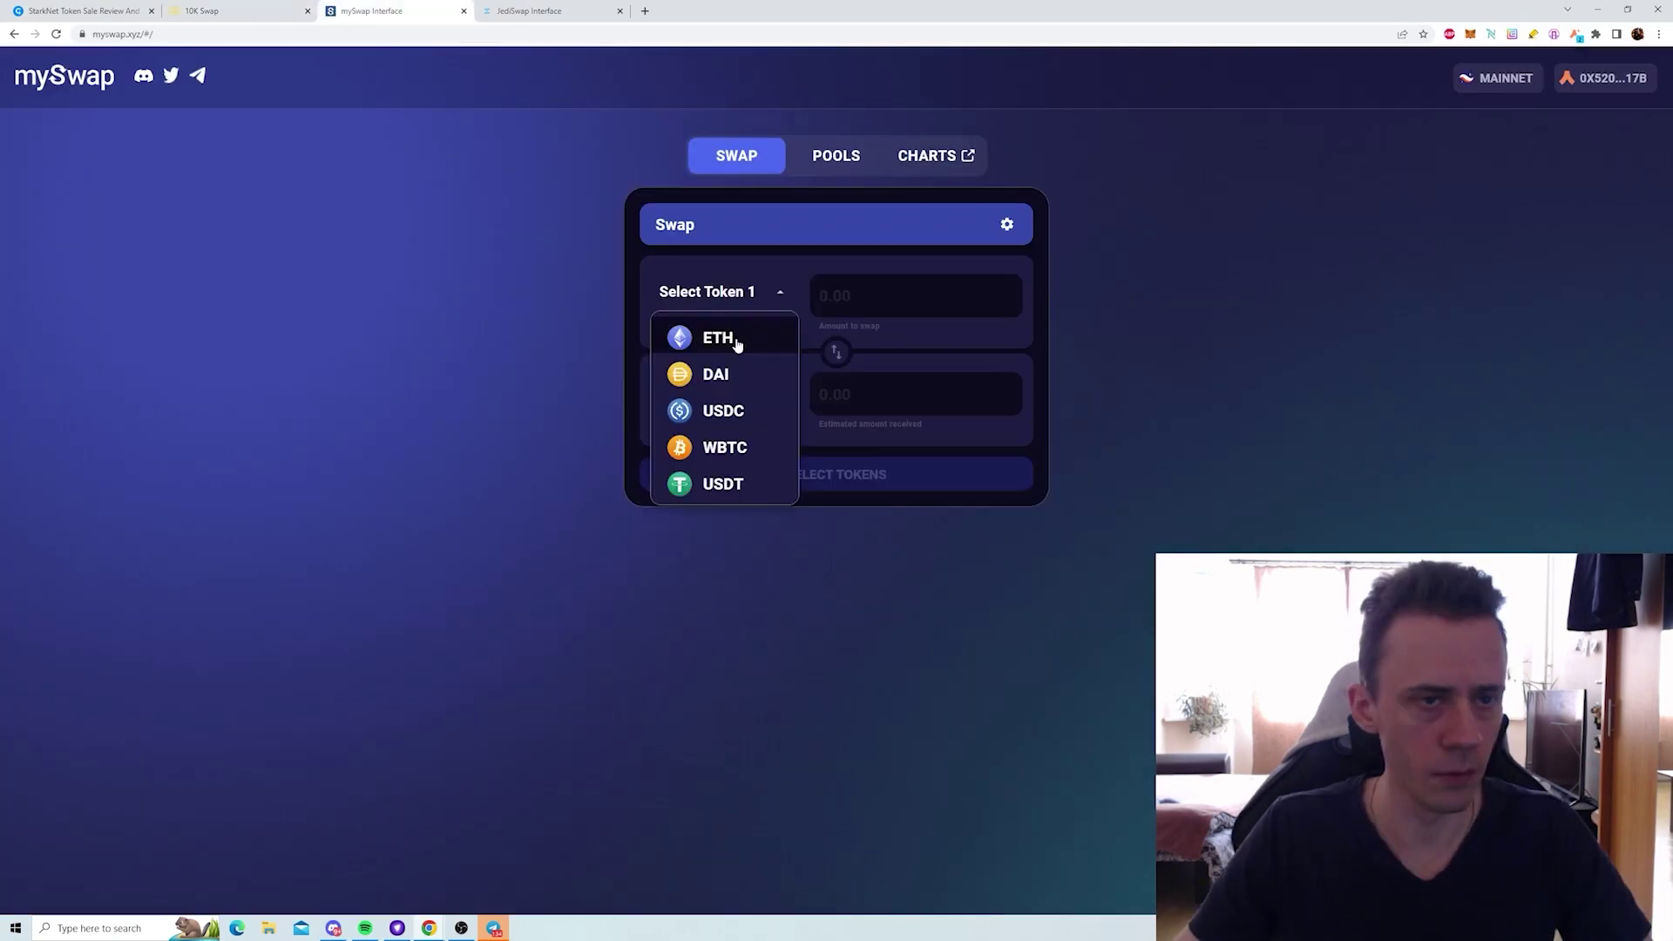
click(736, 345)
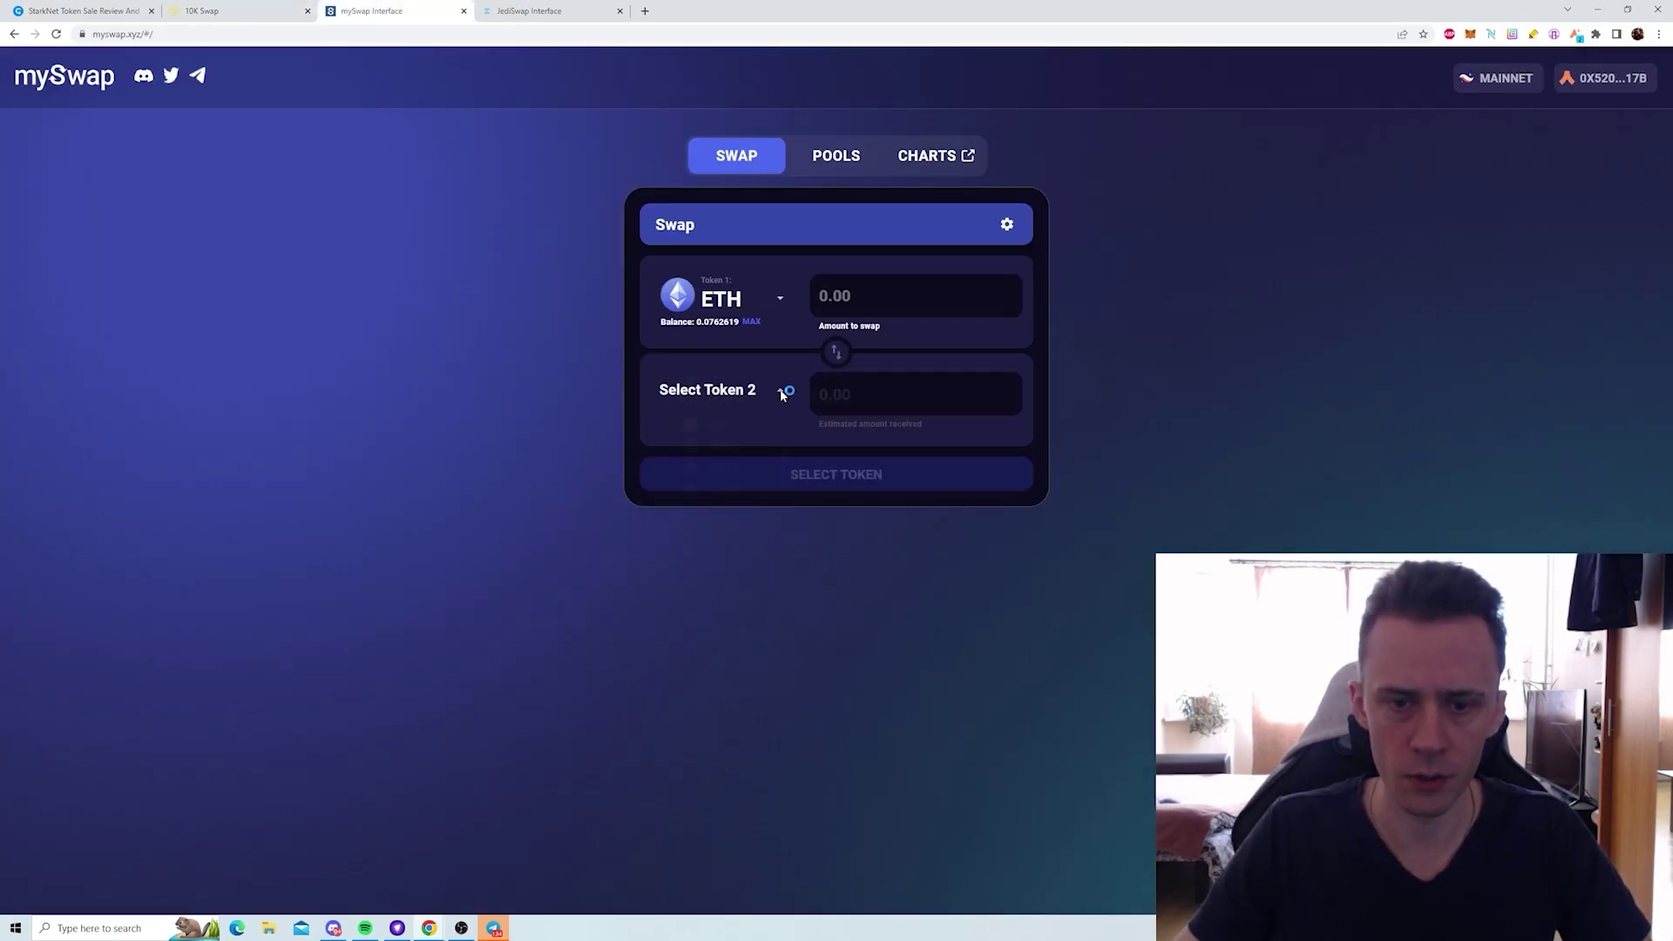
click(779, 394)
click(745, 475)
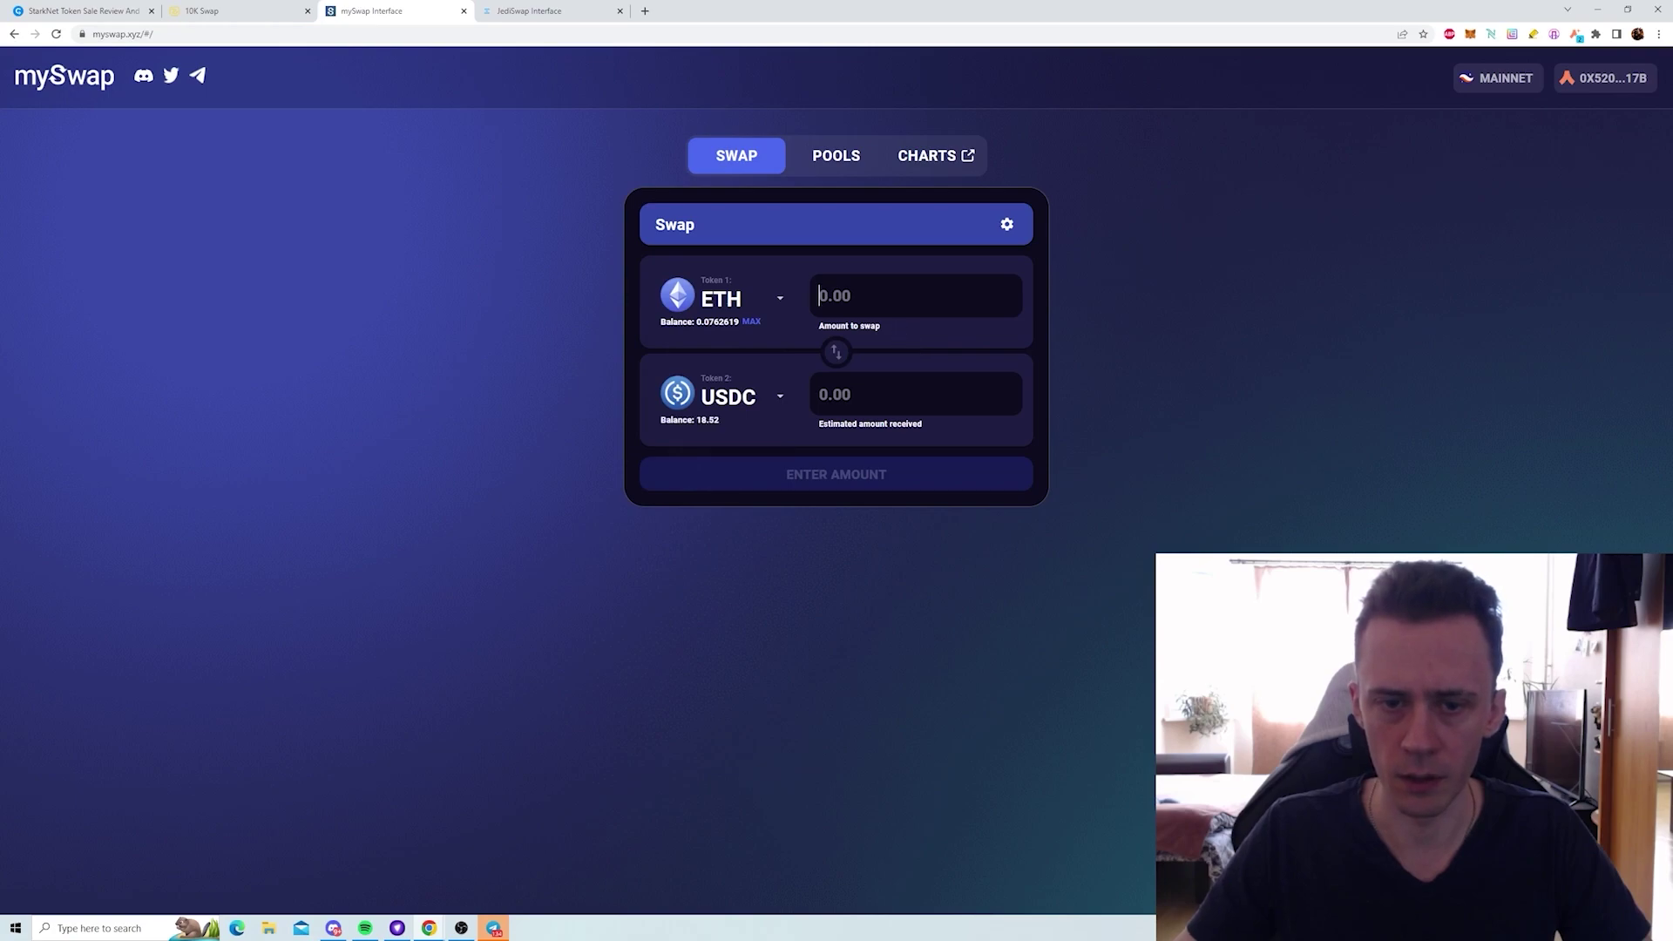
text(0.01)
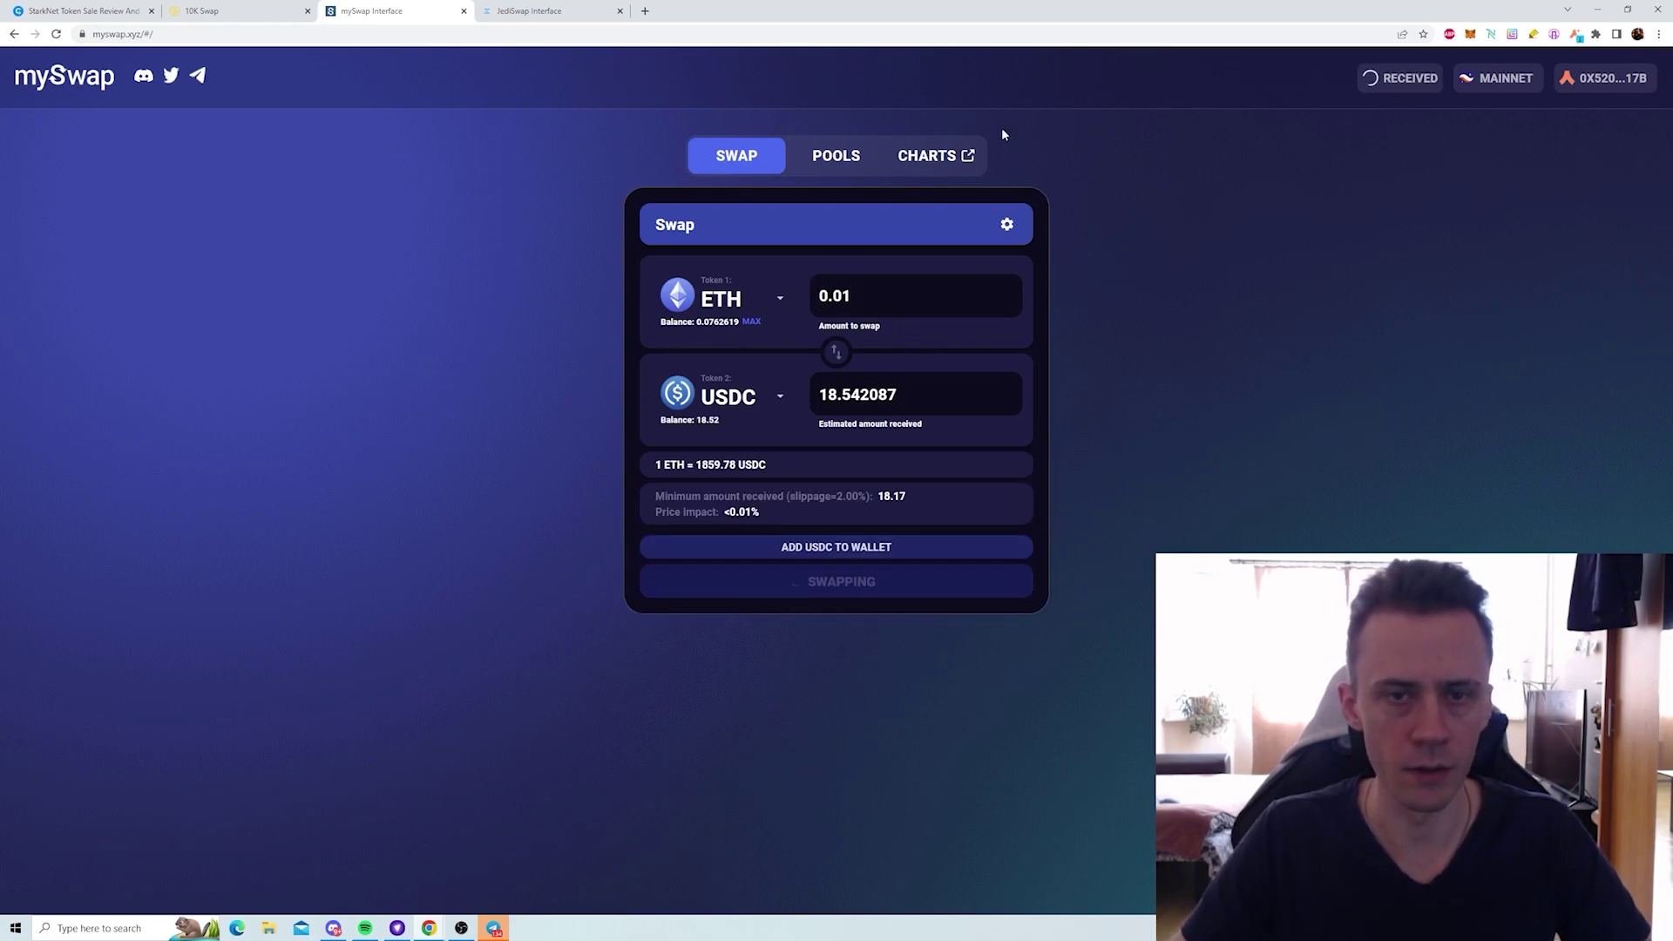
- Review the details of the ETH-USDC position in the wallet's own pools on 10K Swap
click(582, 7)
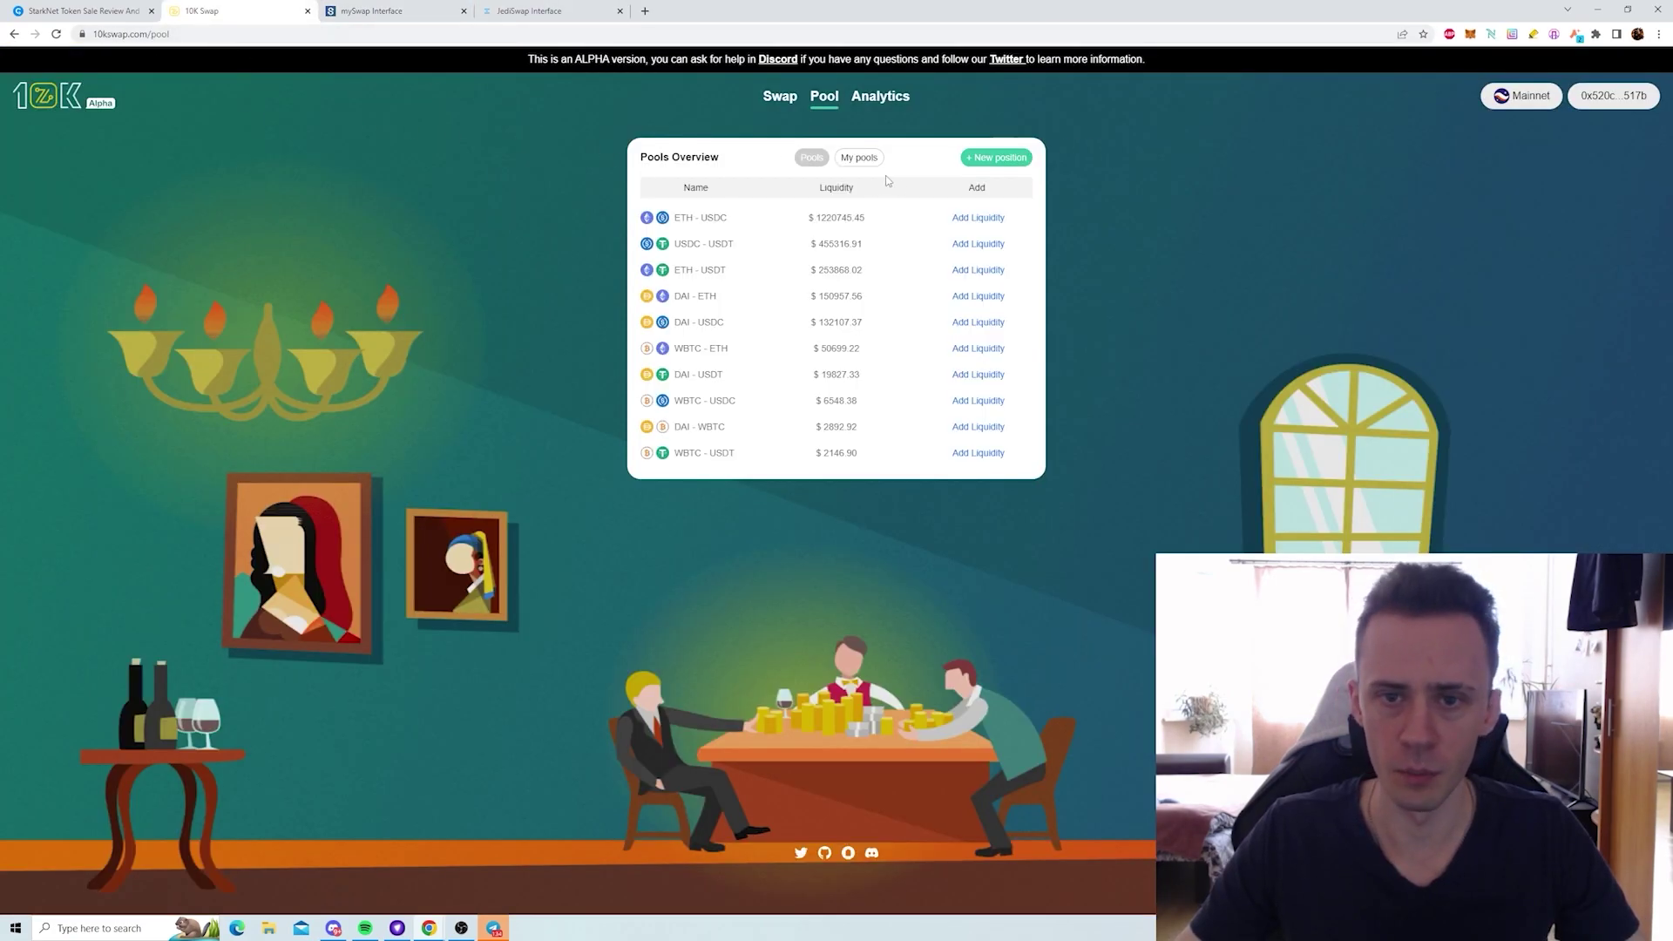
click(860, 157)
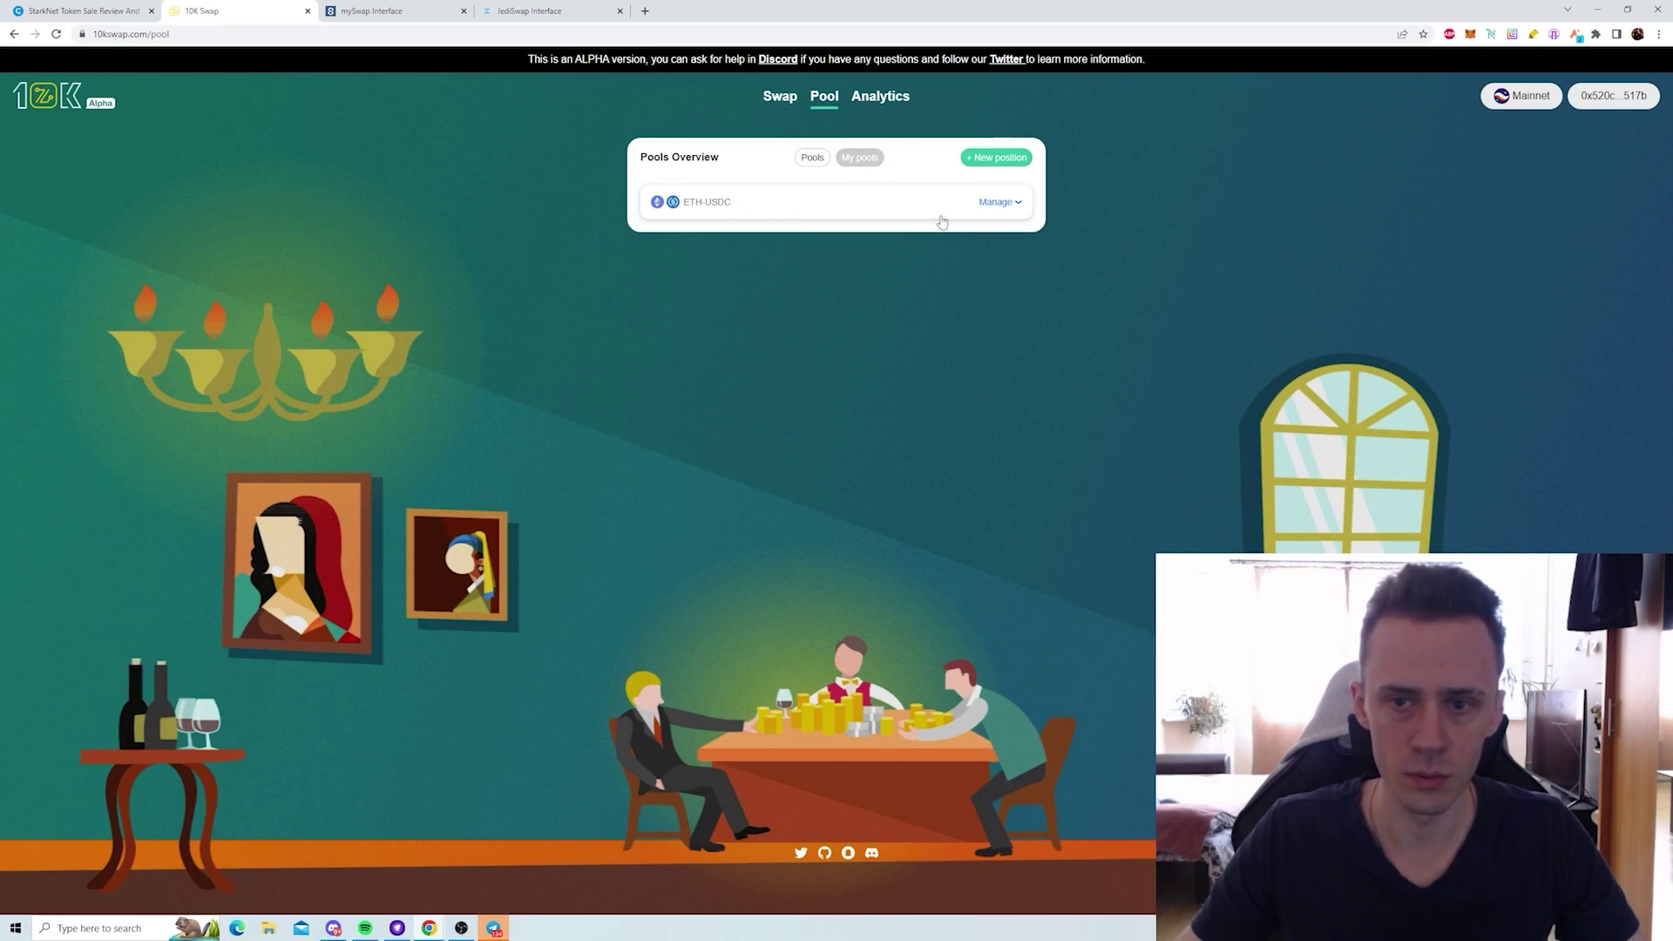
click(1002, 203)
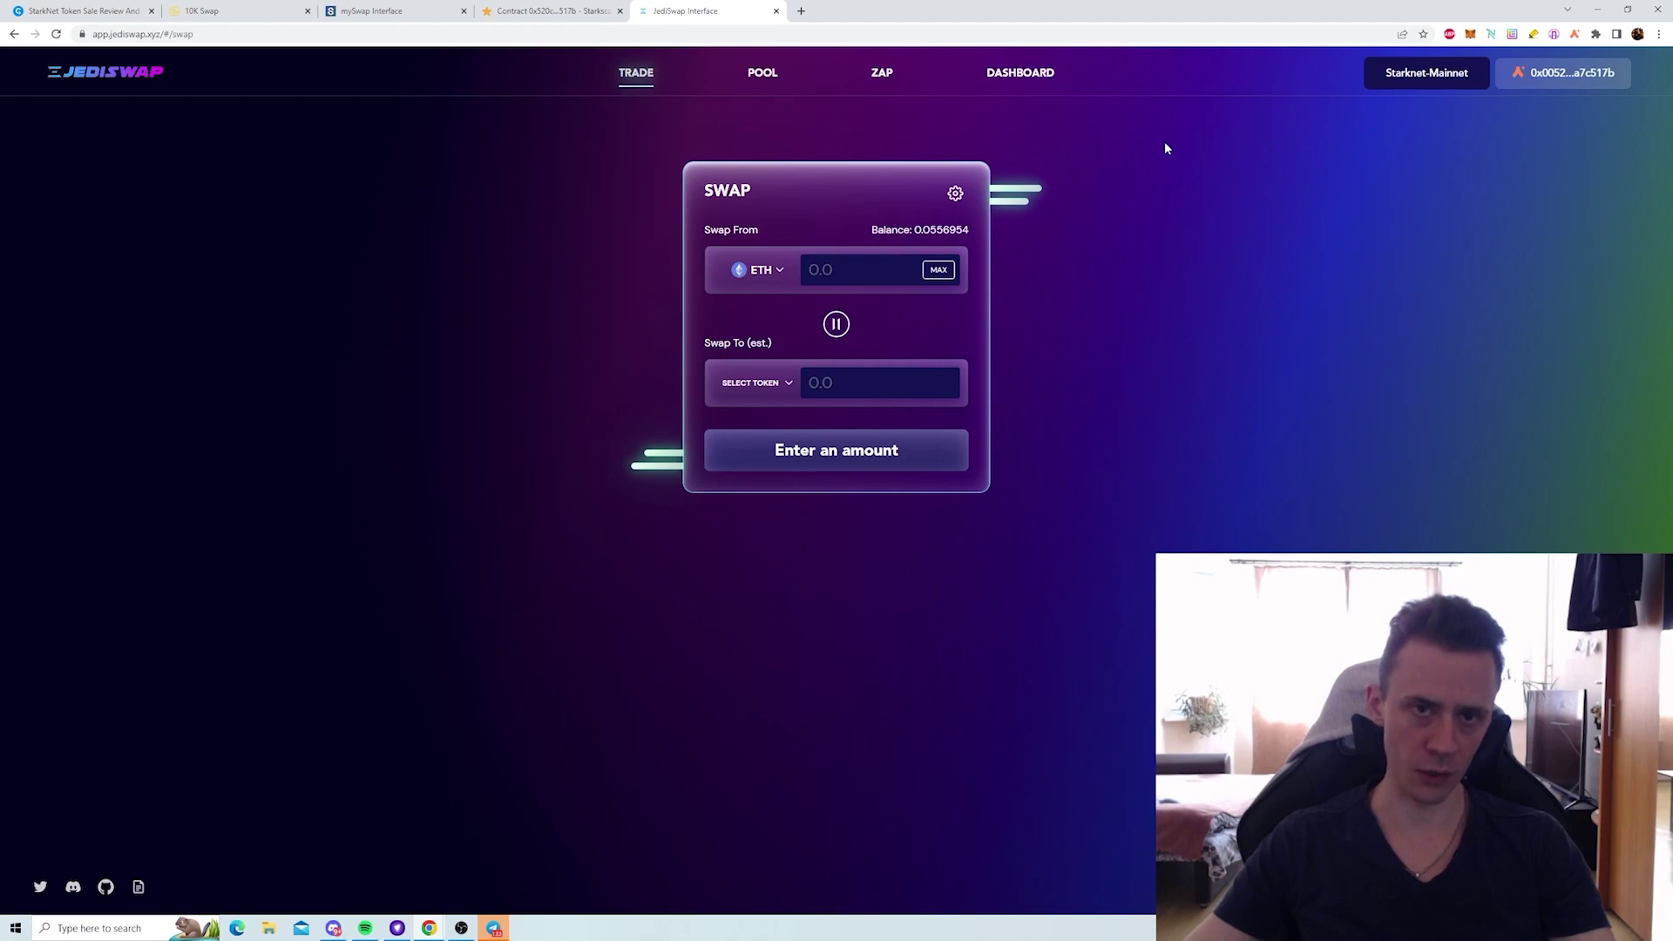
- Add liquidity to the ETH/USDC pool on mySwap with 18.3 USDC and the matching ETH, approving the transaction in Argent X
click(402, 7)
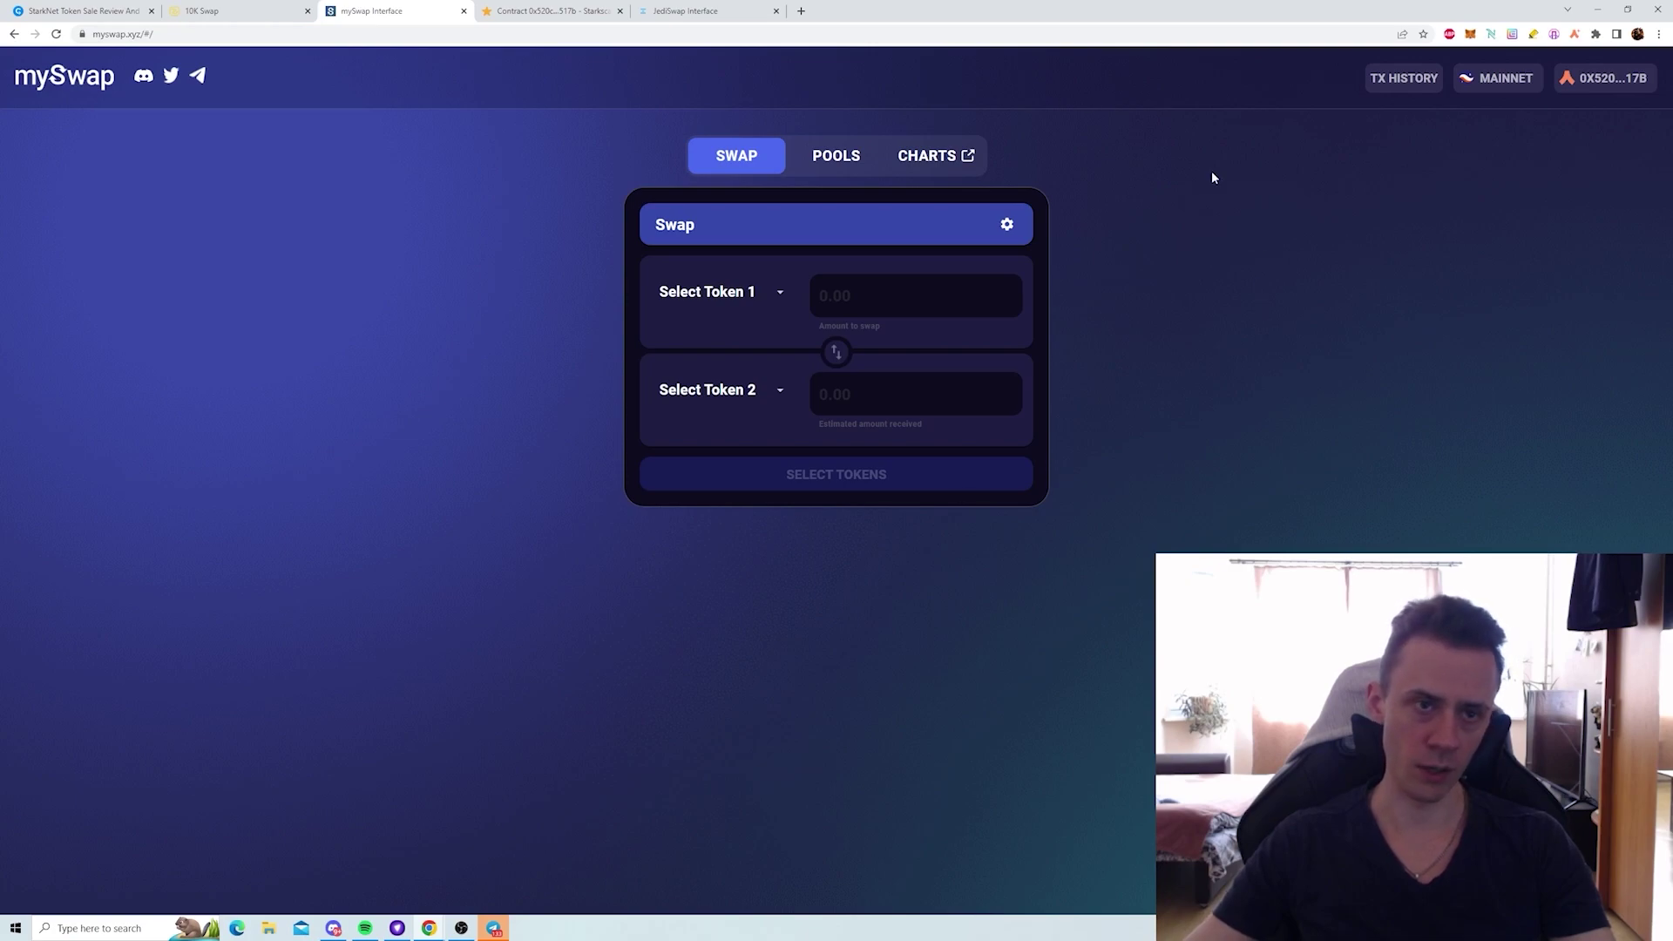
click(834, 156)
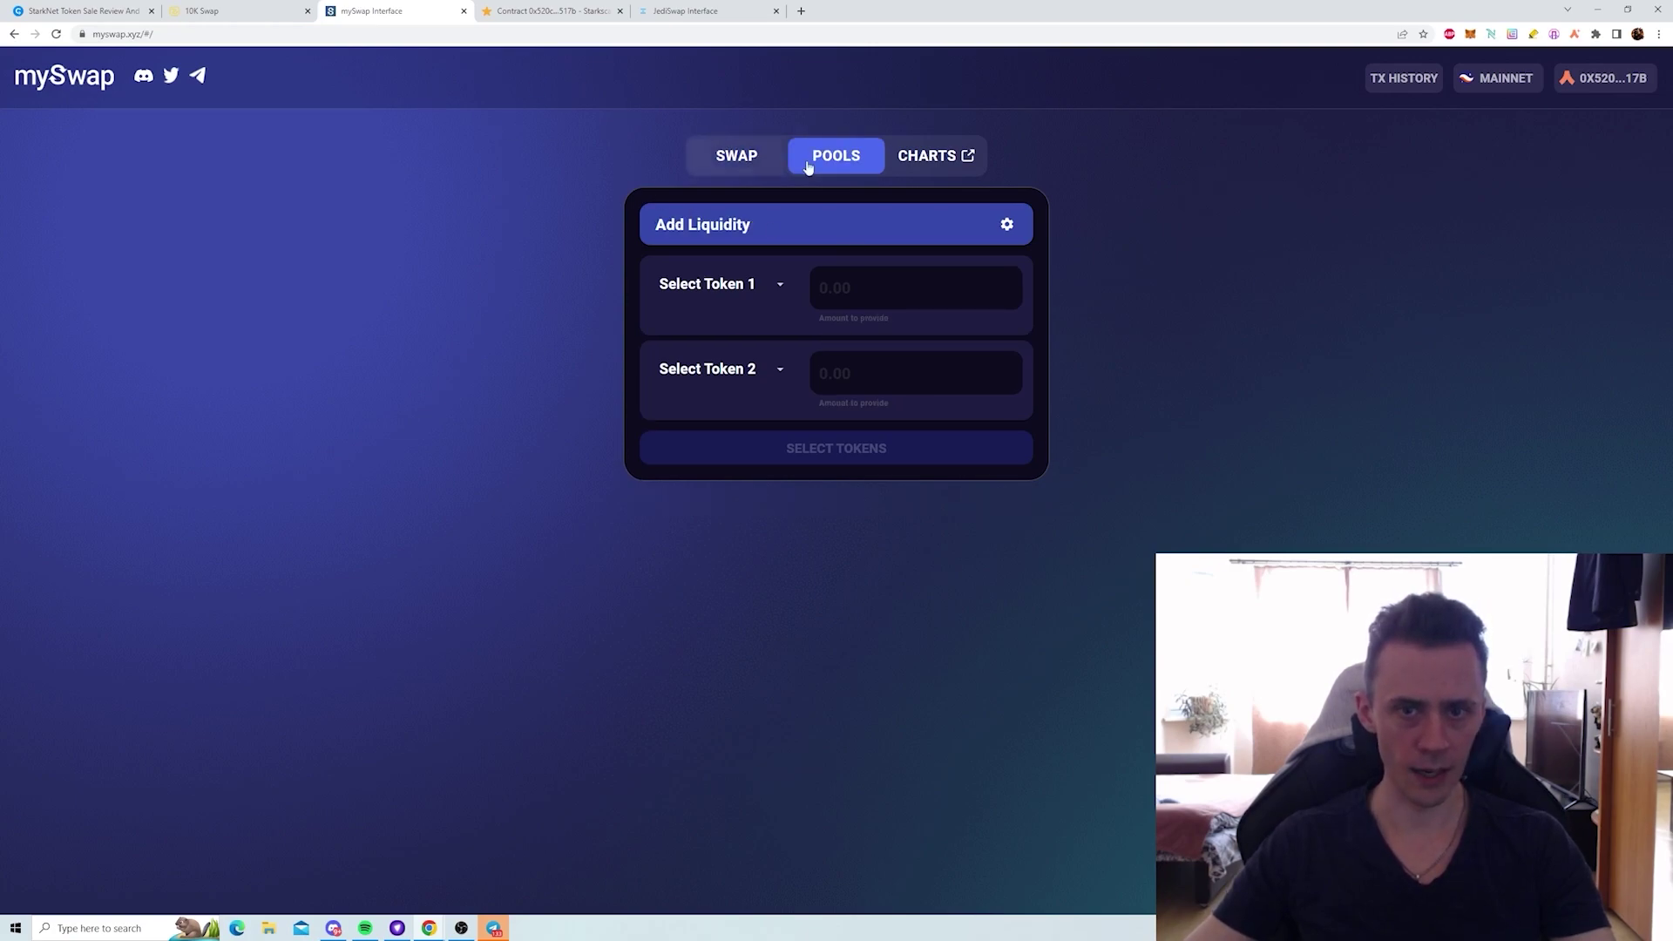
click(782, 288)
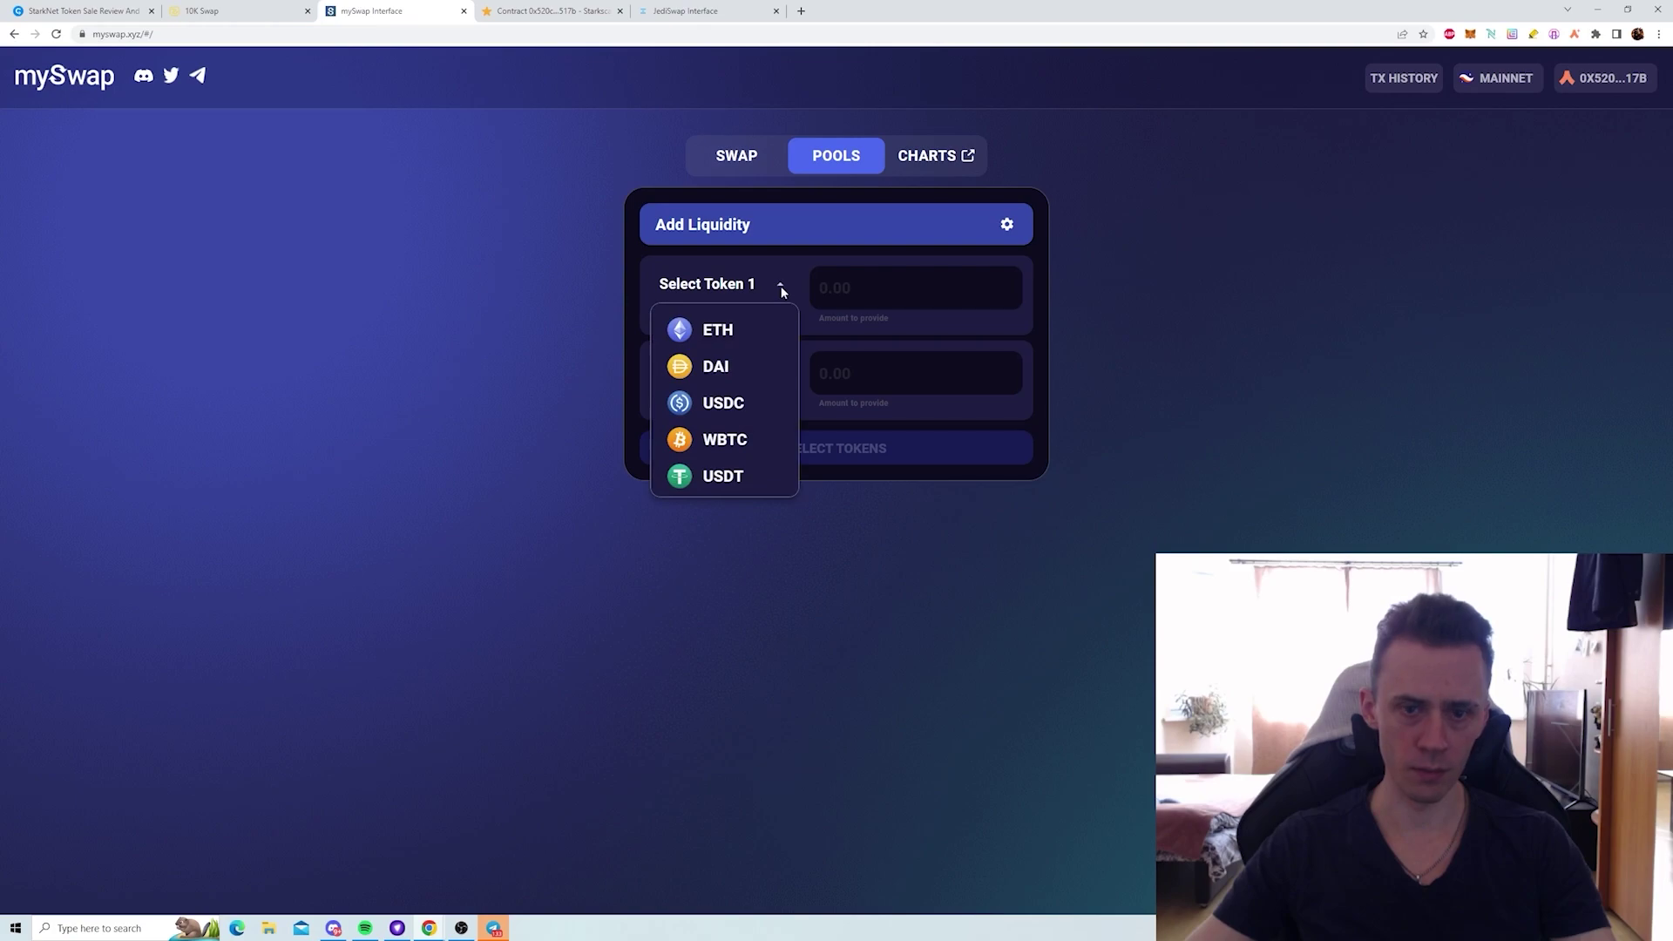
click(733, 336)
click(775, 371)
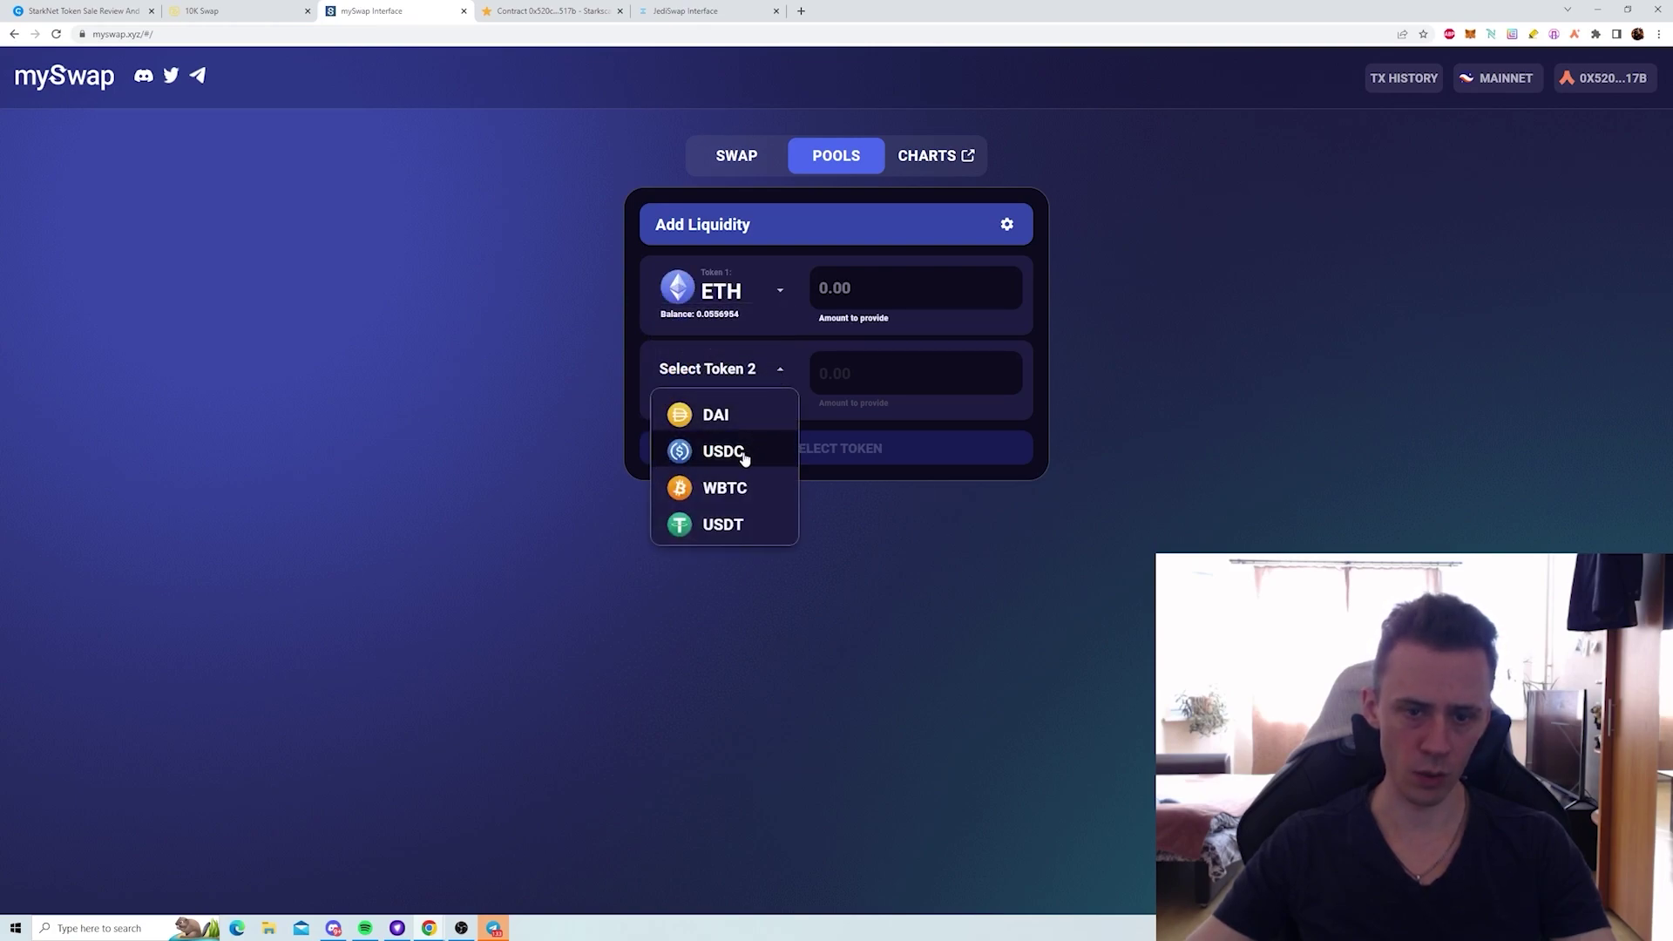
click(745, 452)
click(844, 530)
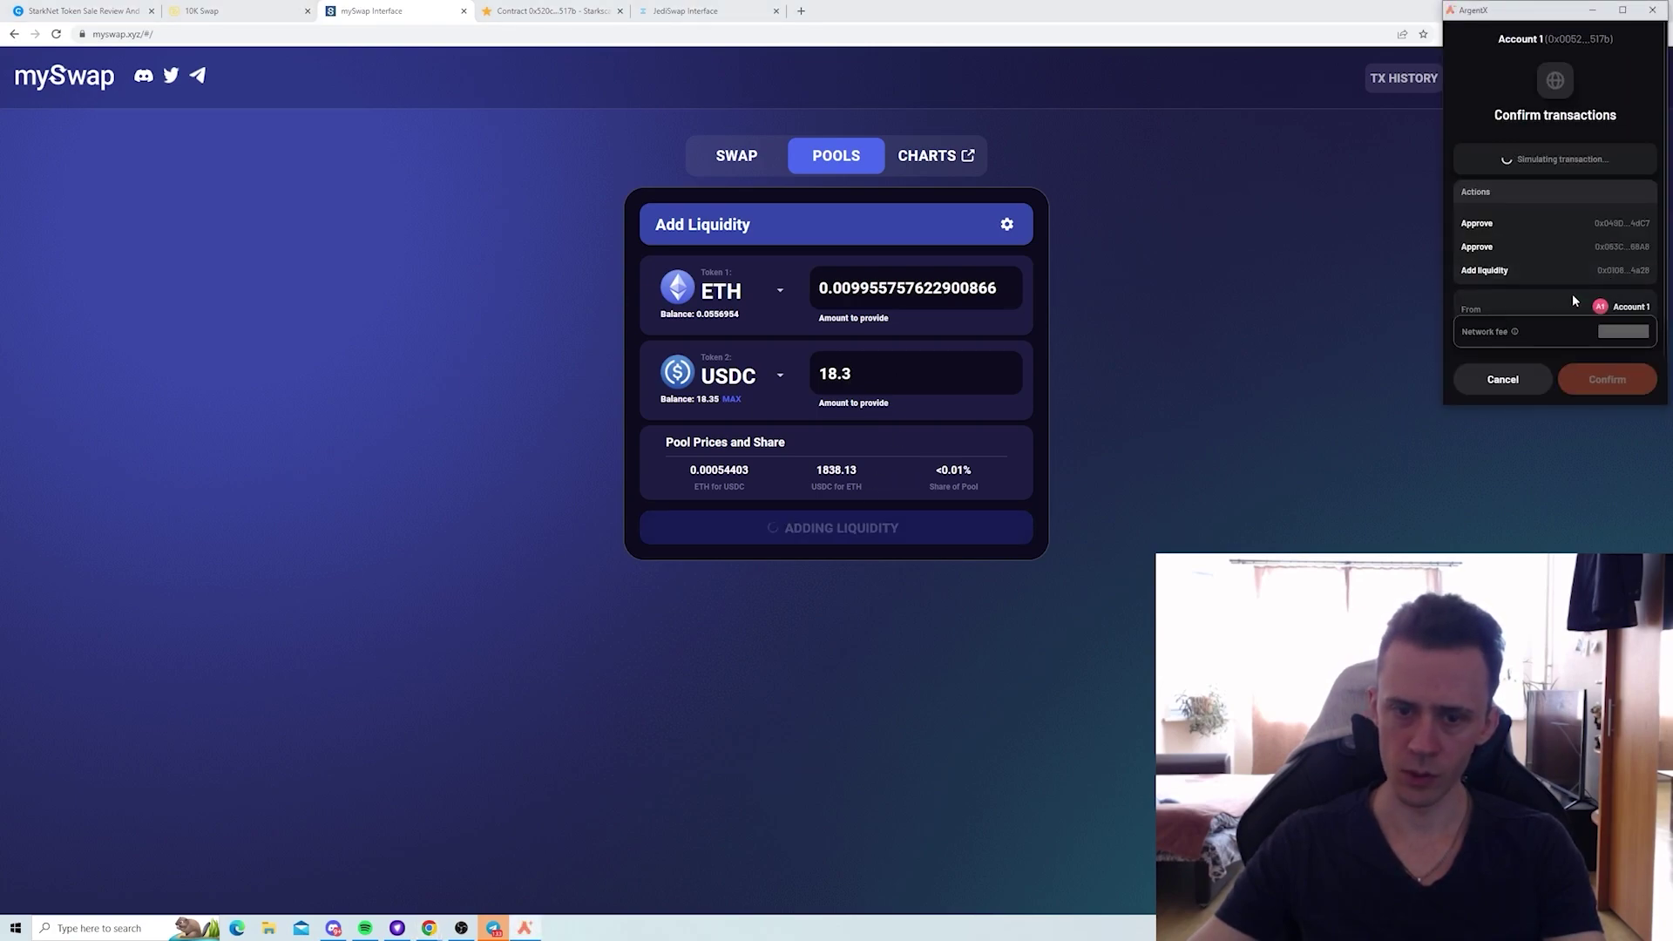
scroll(1605, 343, down, 2)
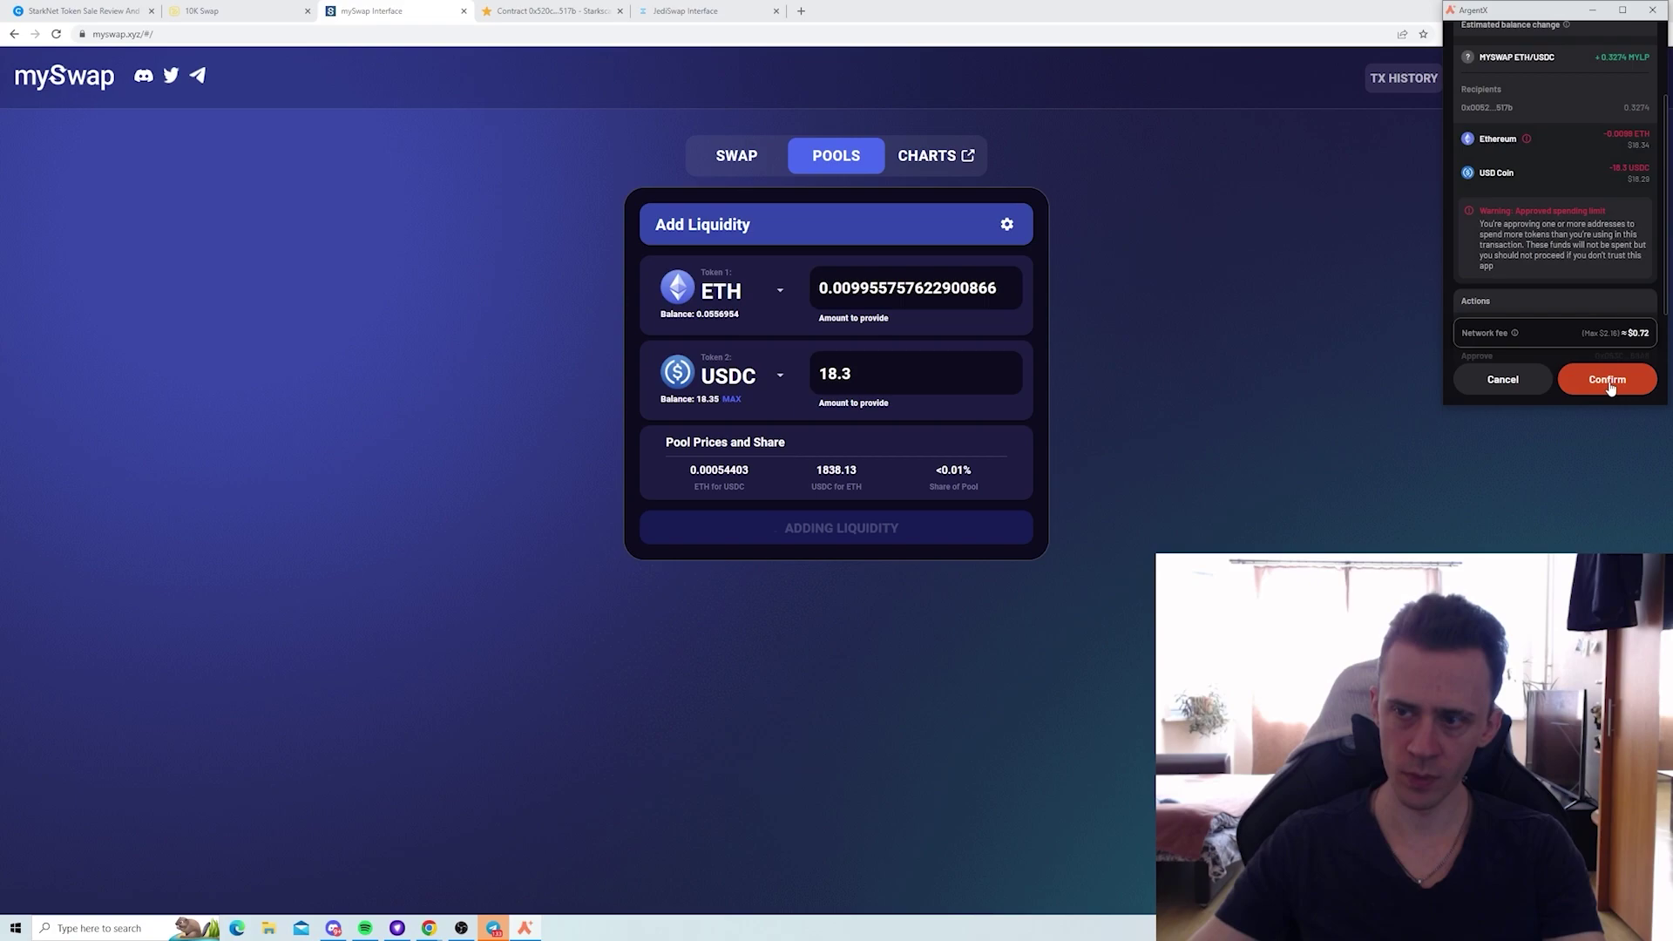
click(1616, 385)
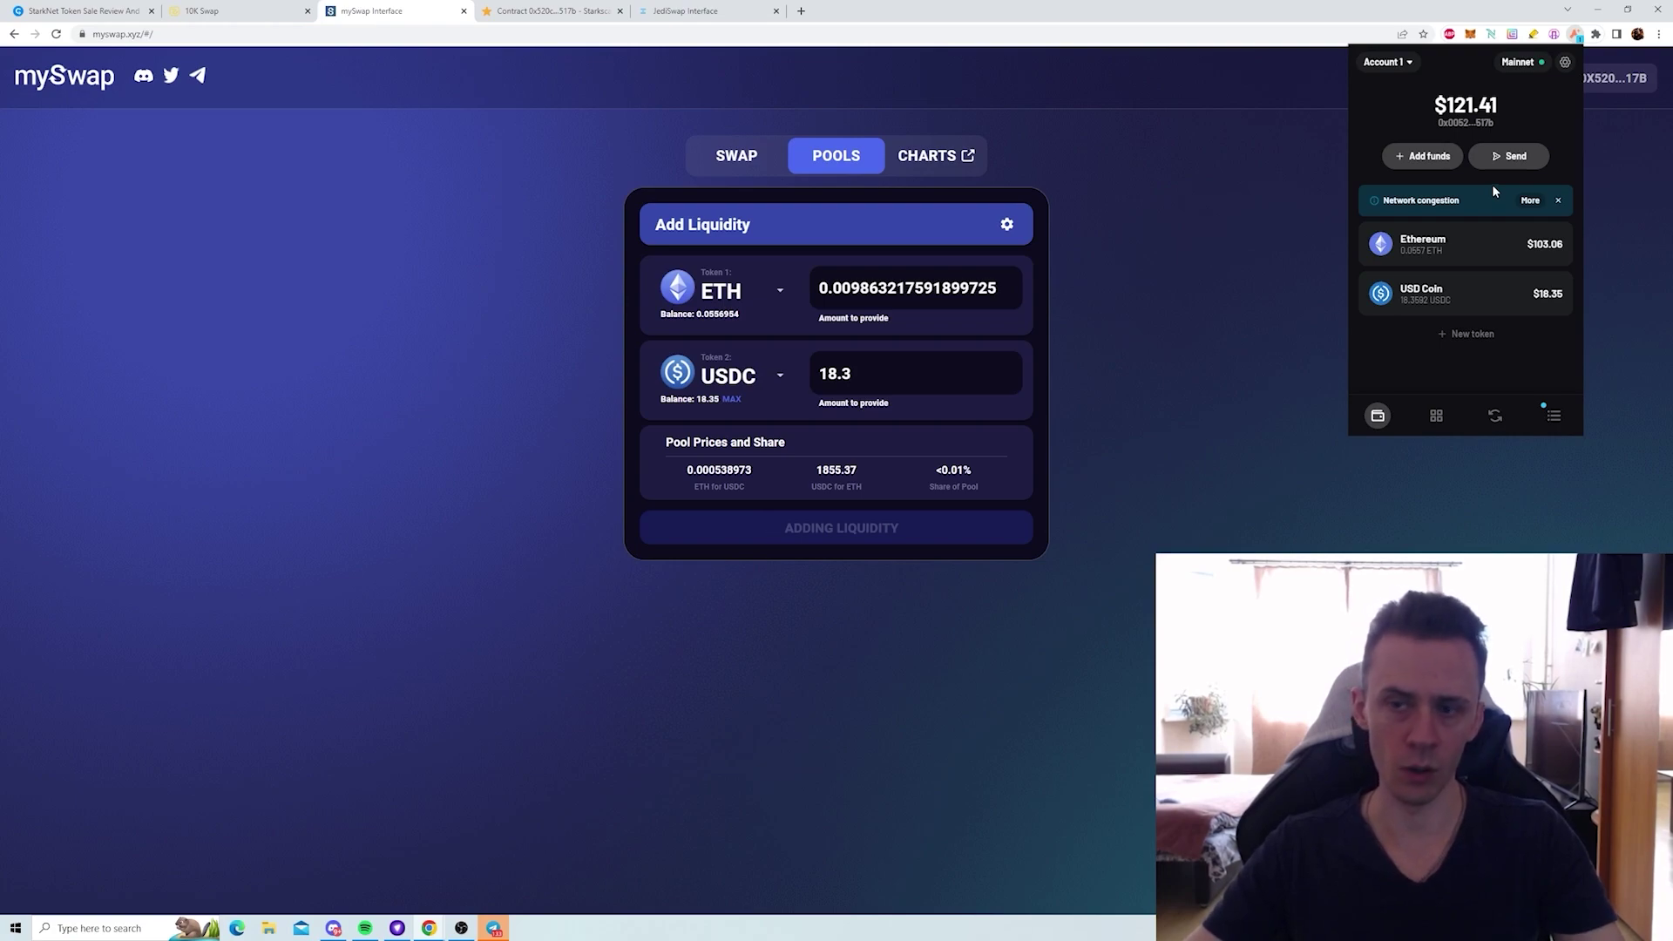
click(1329, 81)
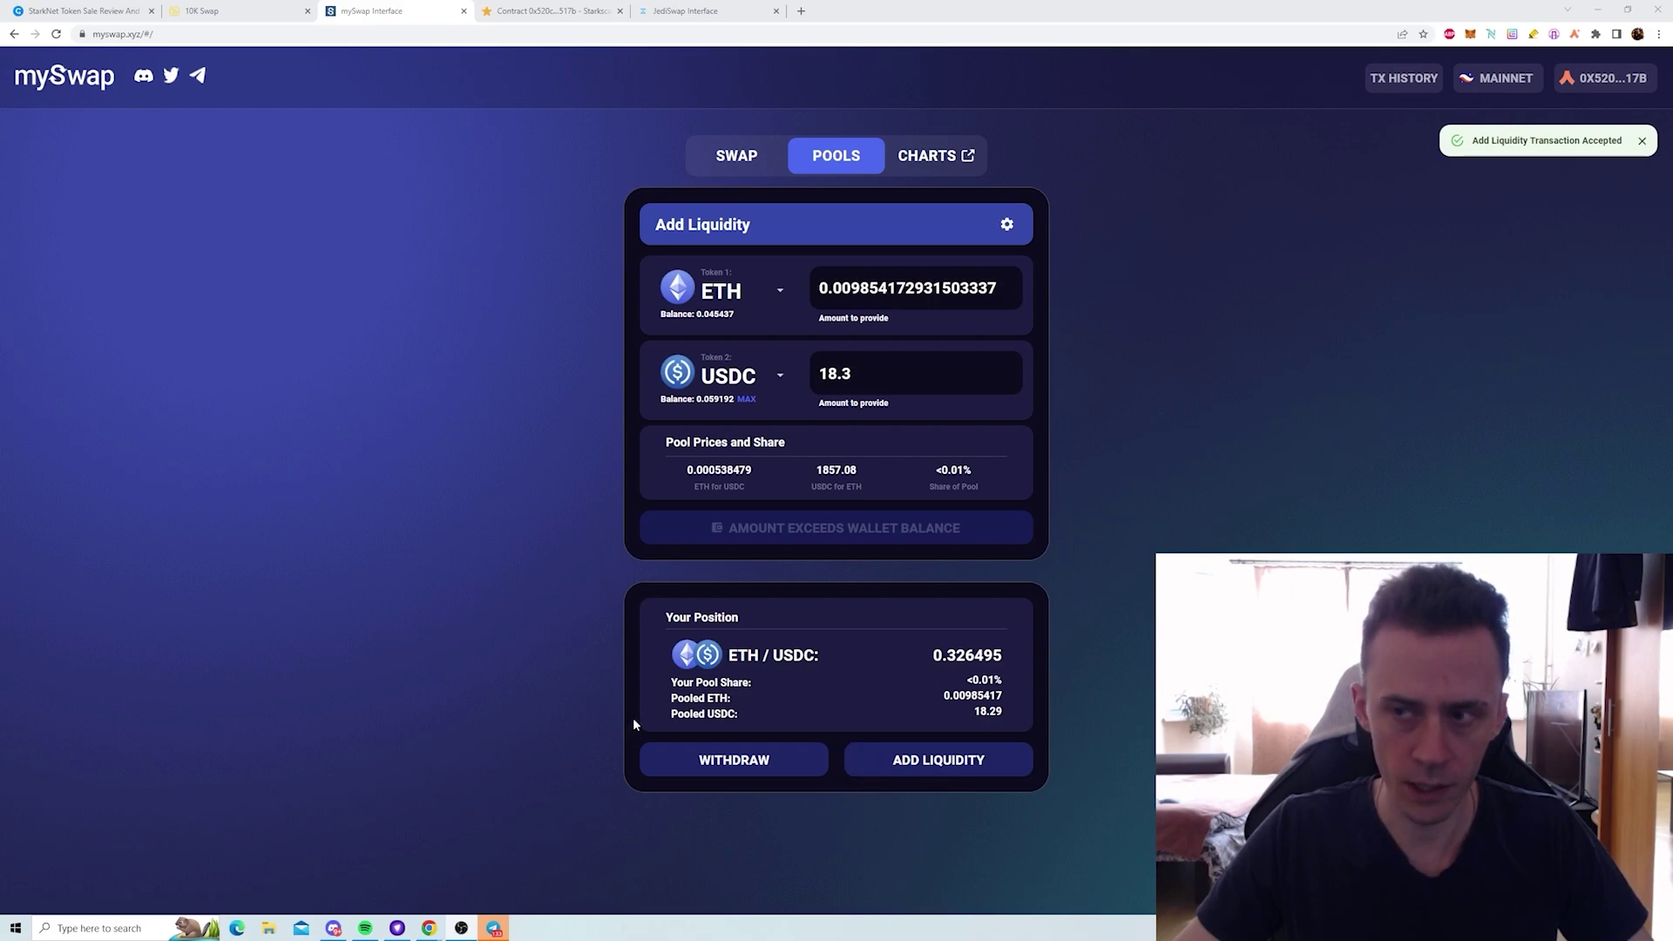
- Swap another 0.01 ETH for USDC on JediSwap, approving it in Argent X, and check the wallet's token balances
click(688, 10)
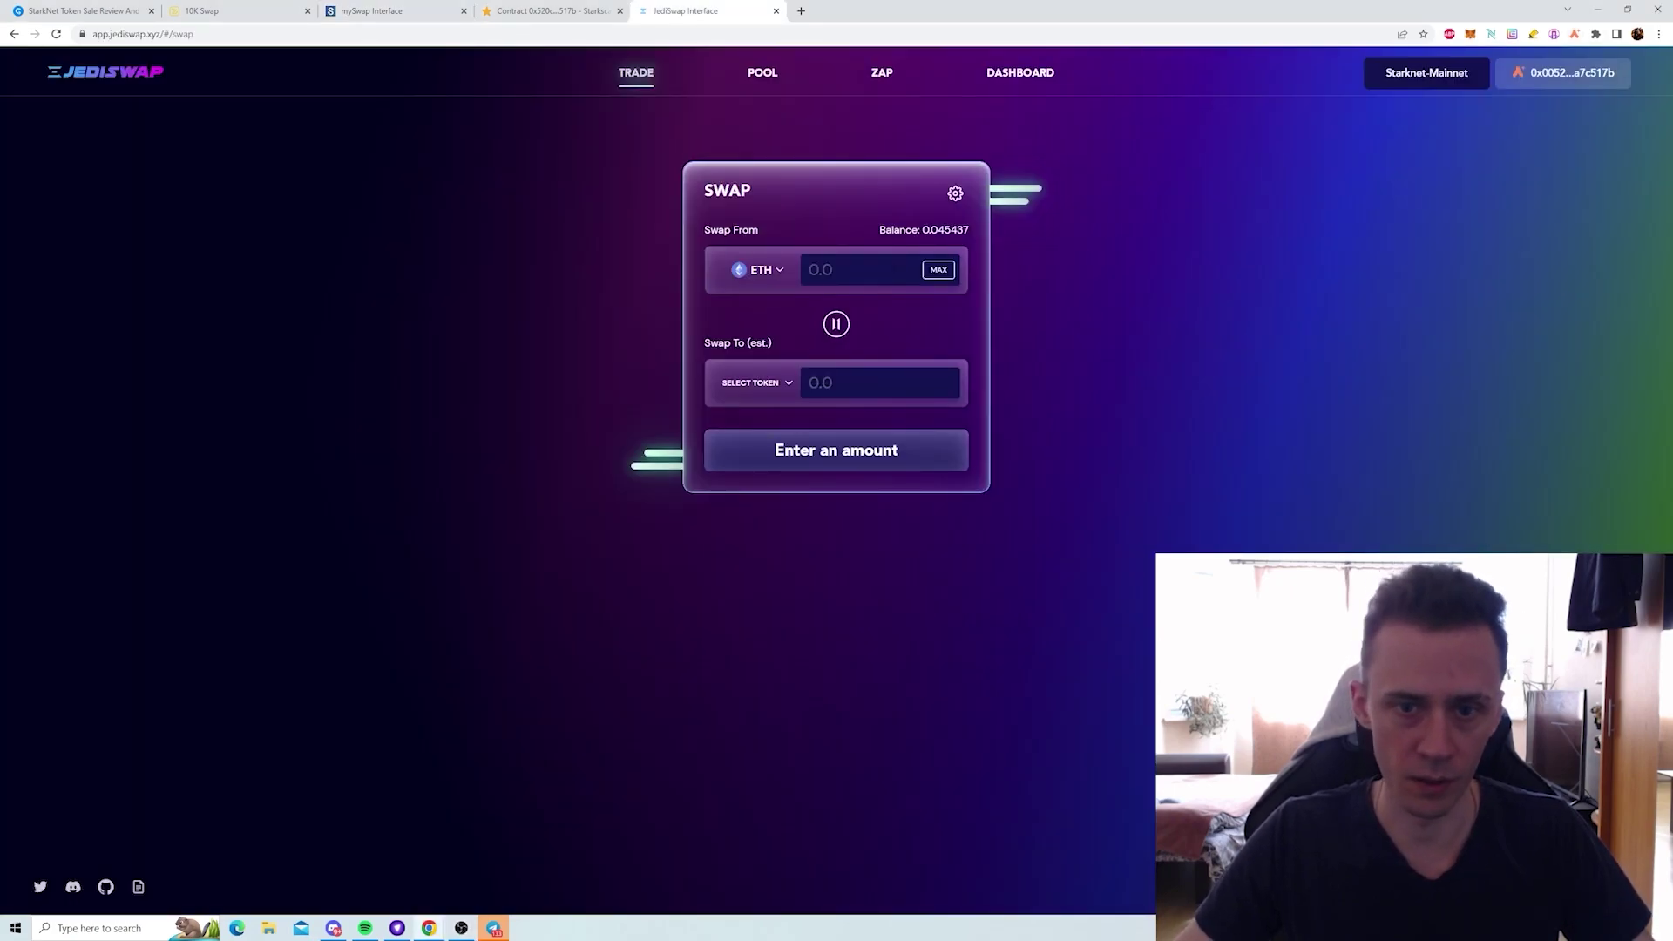
click(854, 271)
text(0.)
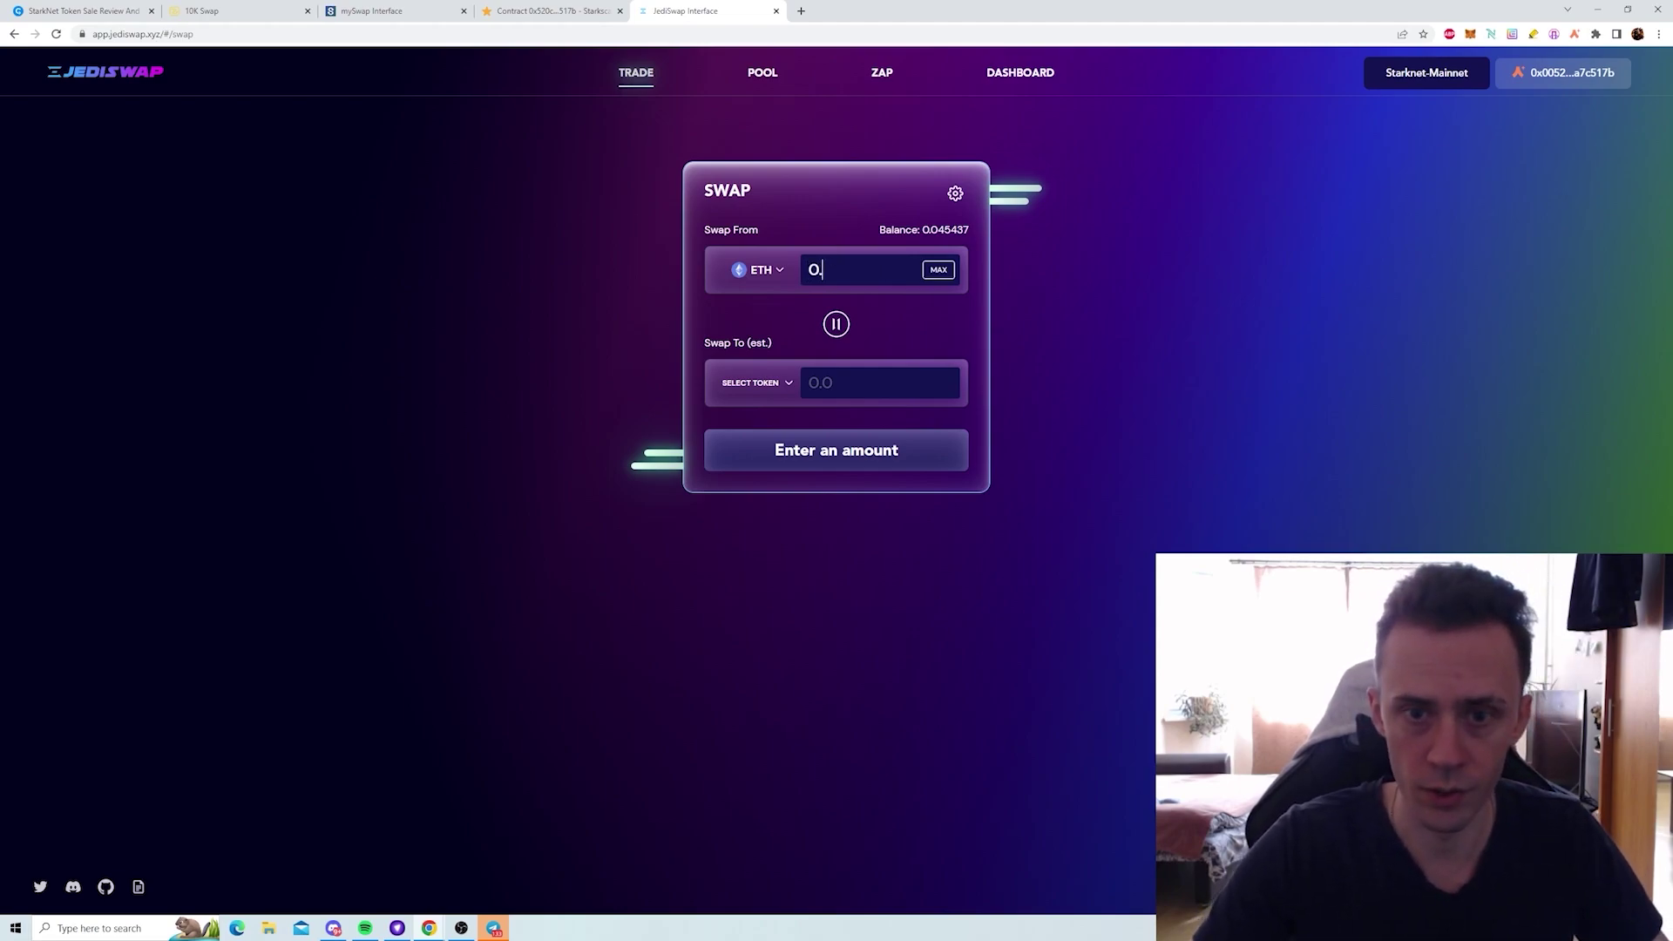
text(0)
text(1)
click(755, 382)
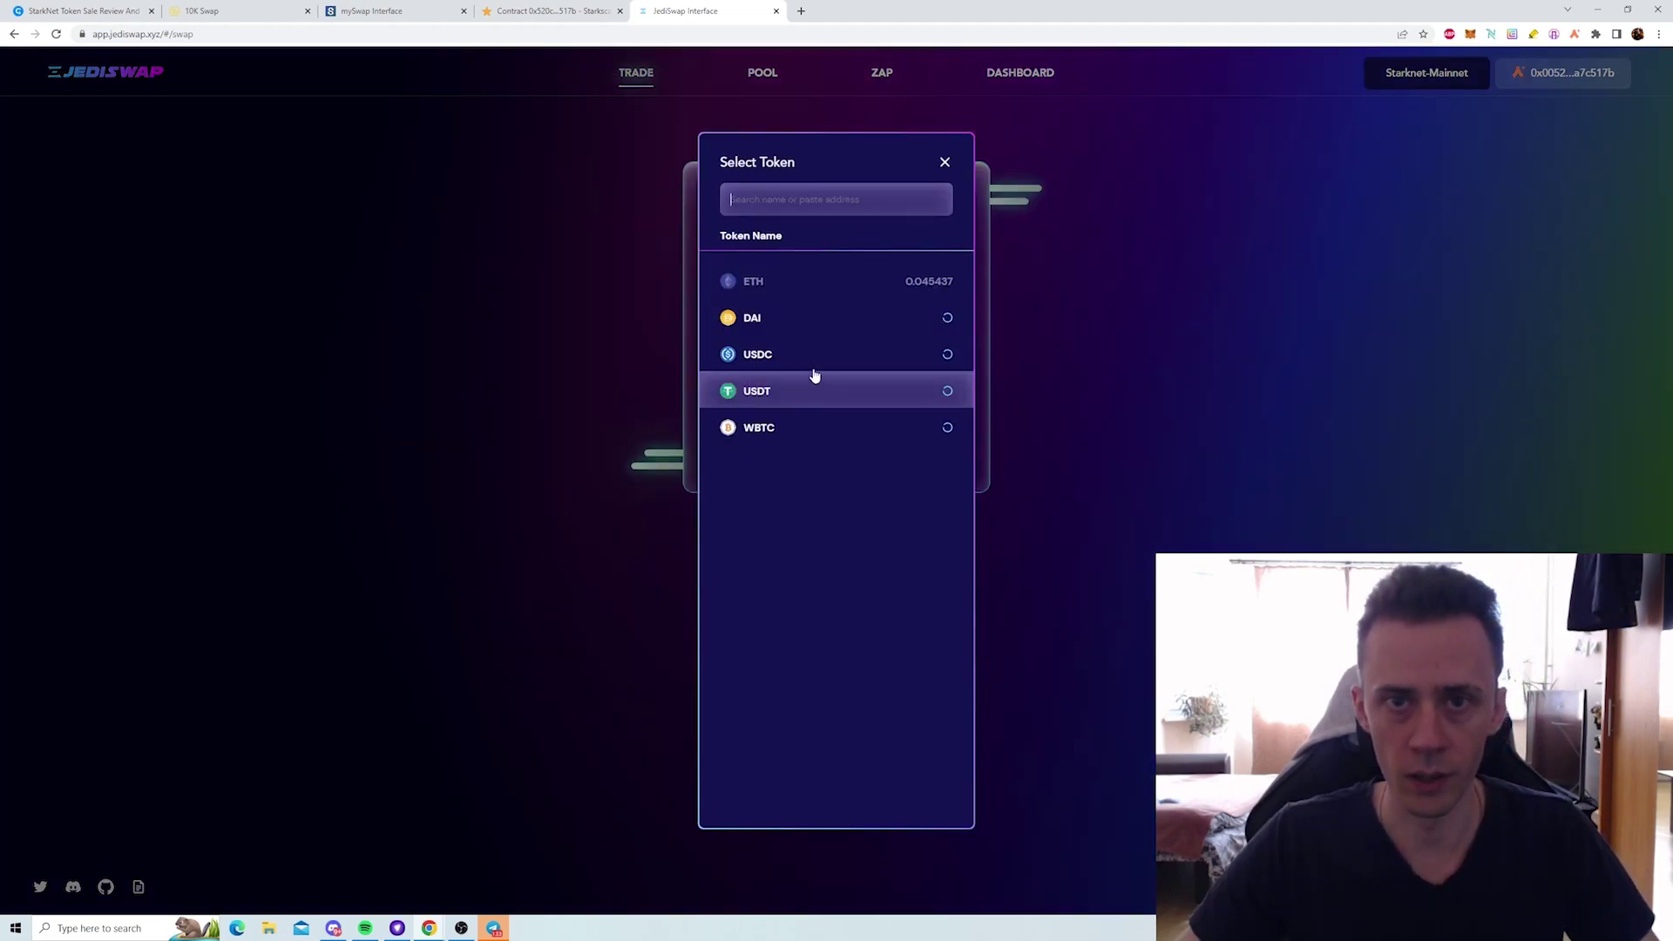
click(811, 357)
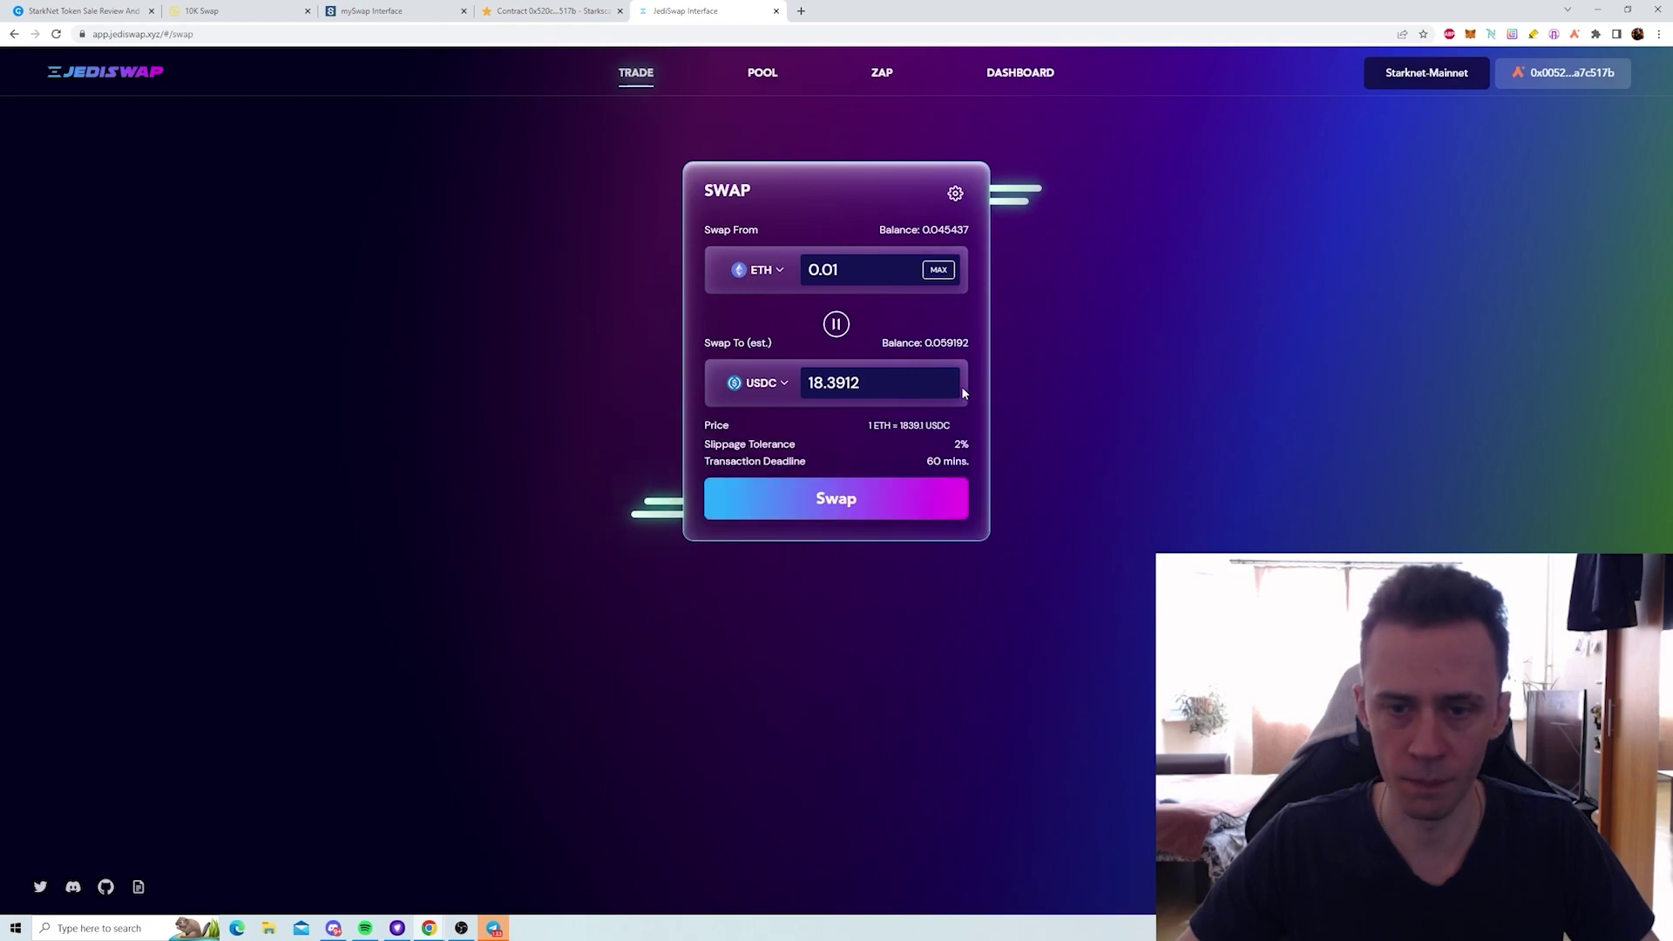
click(844, 500)
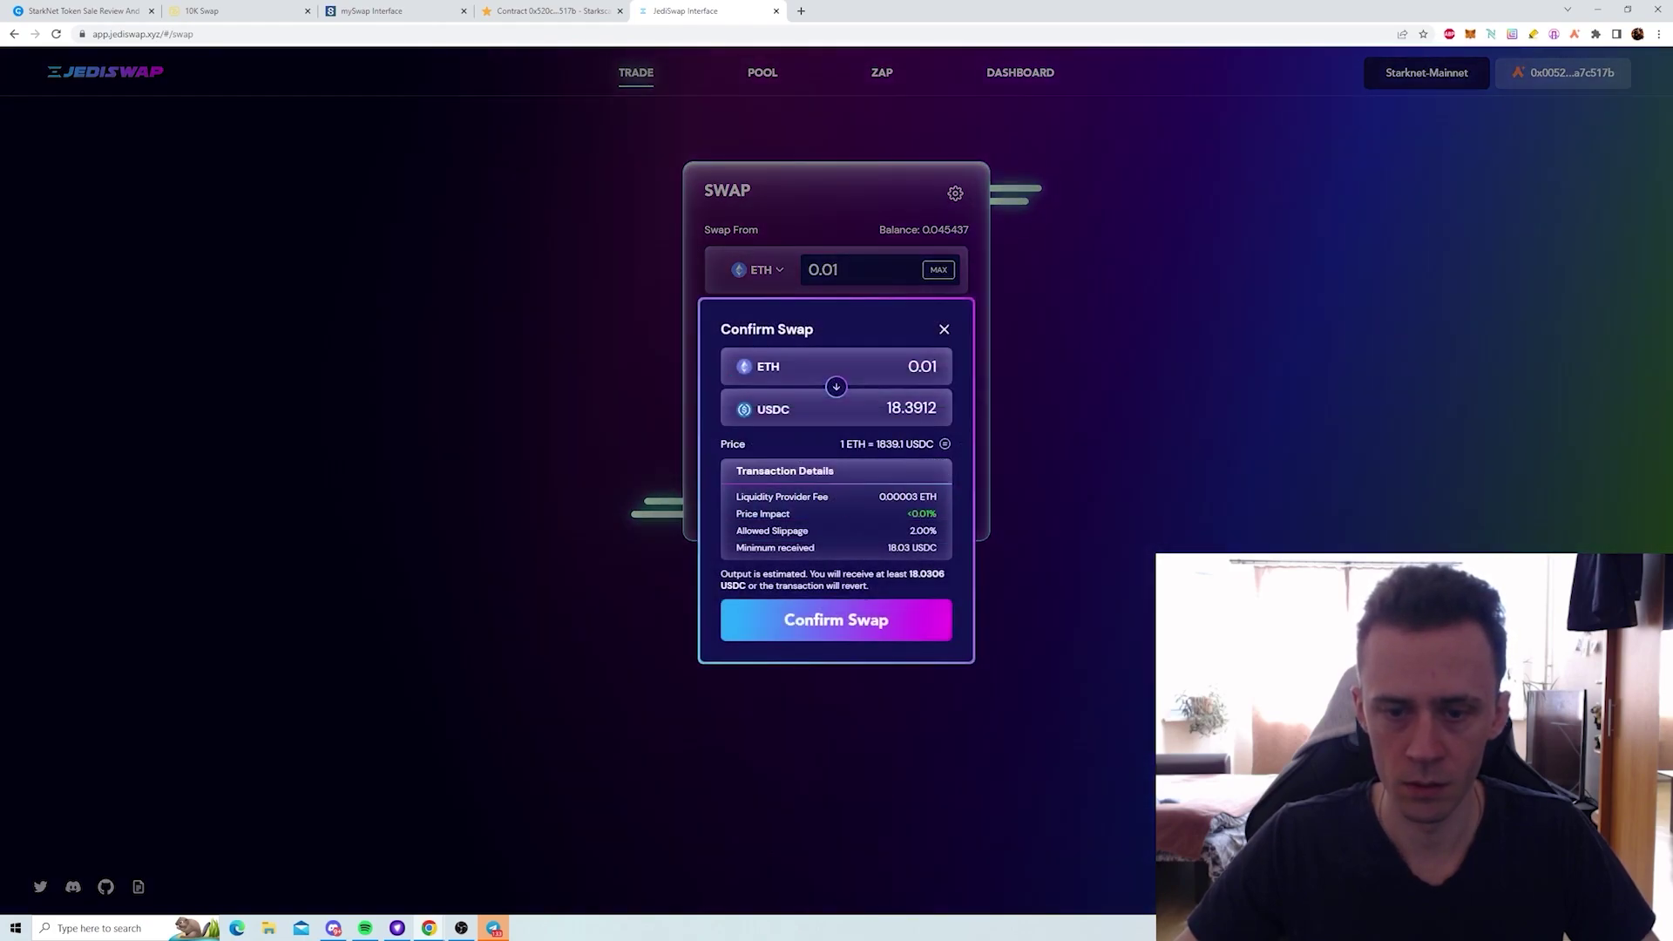
click(864, 626)
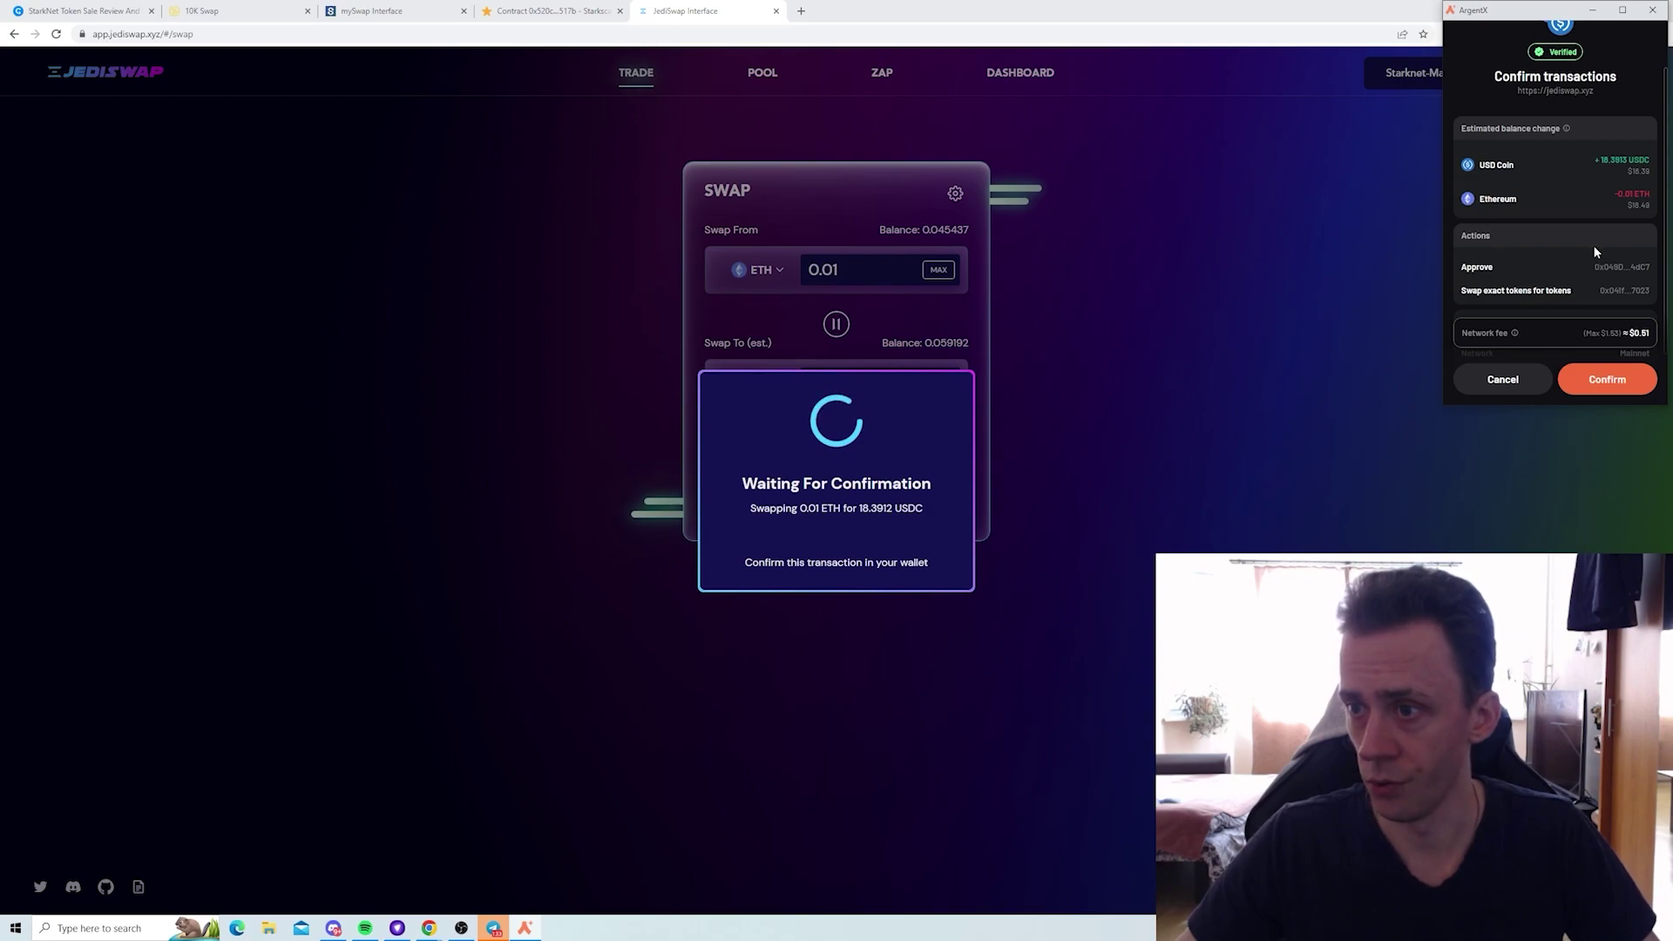
click(1606, 379)
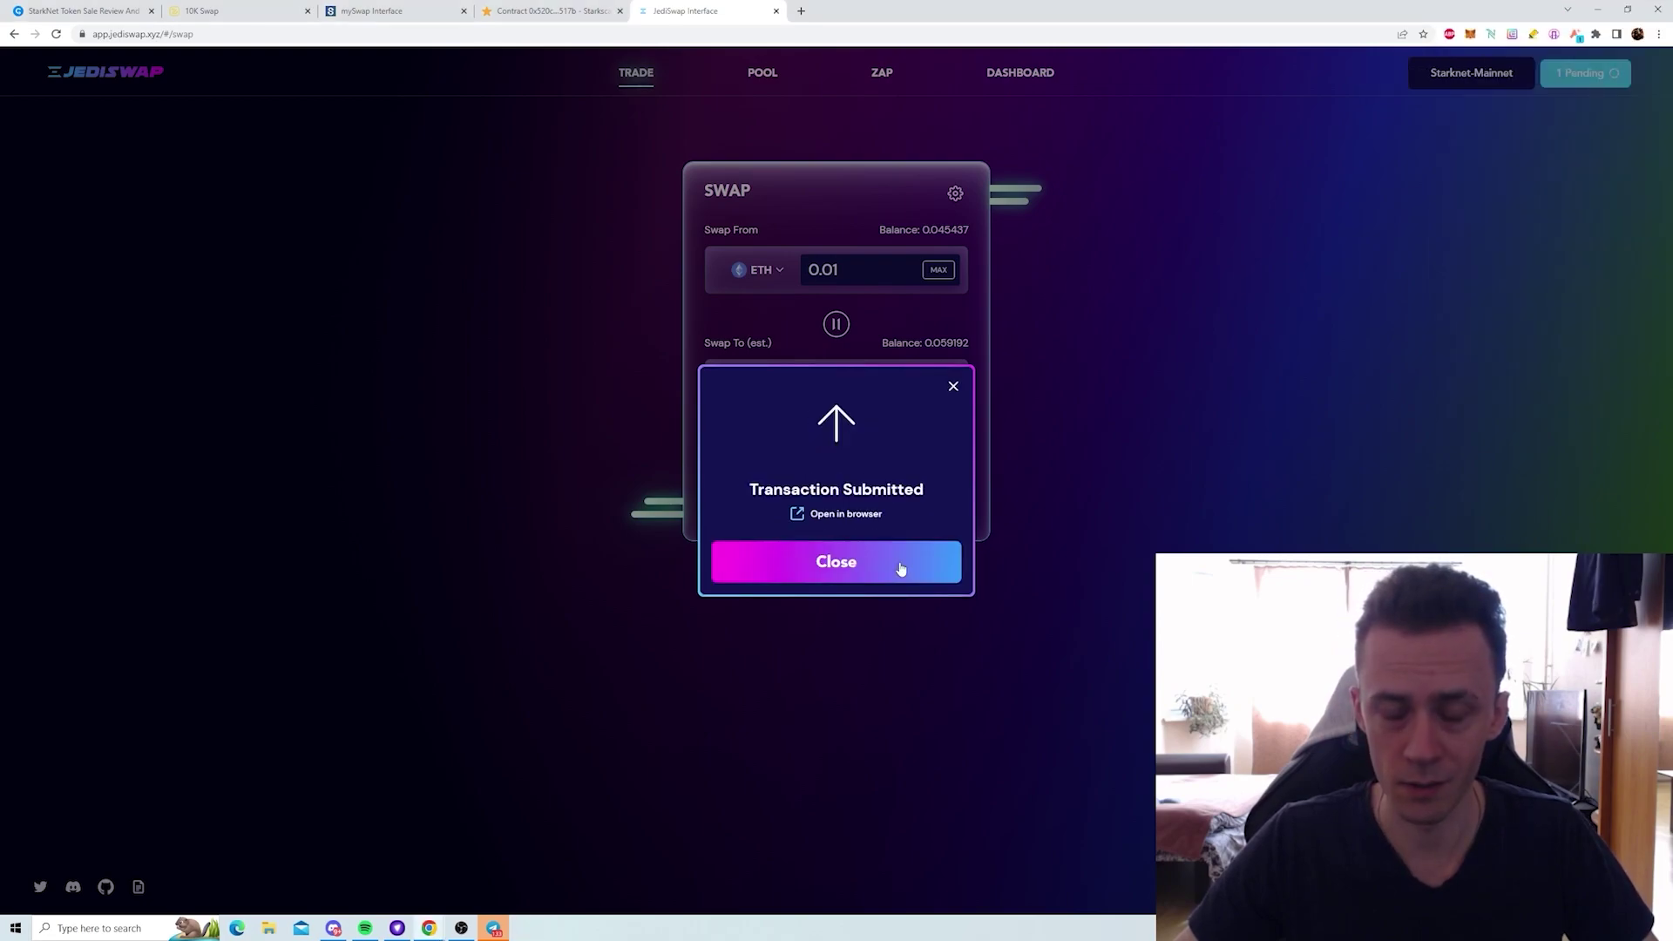
click(899, 567)
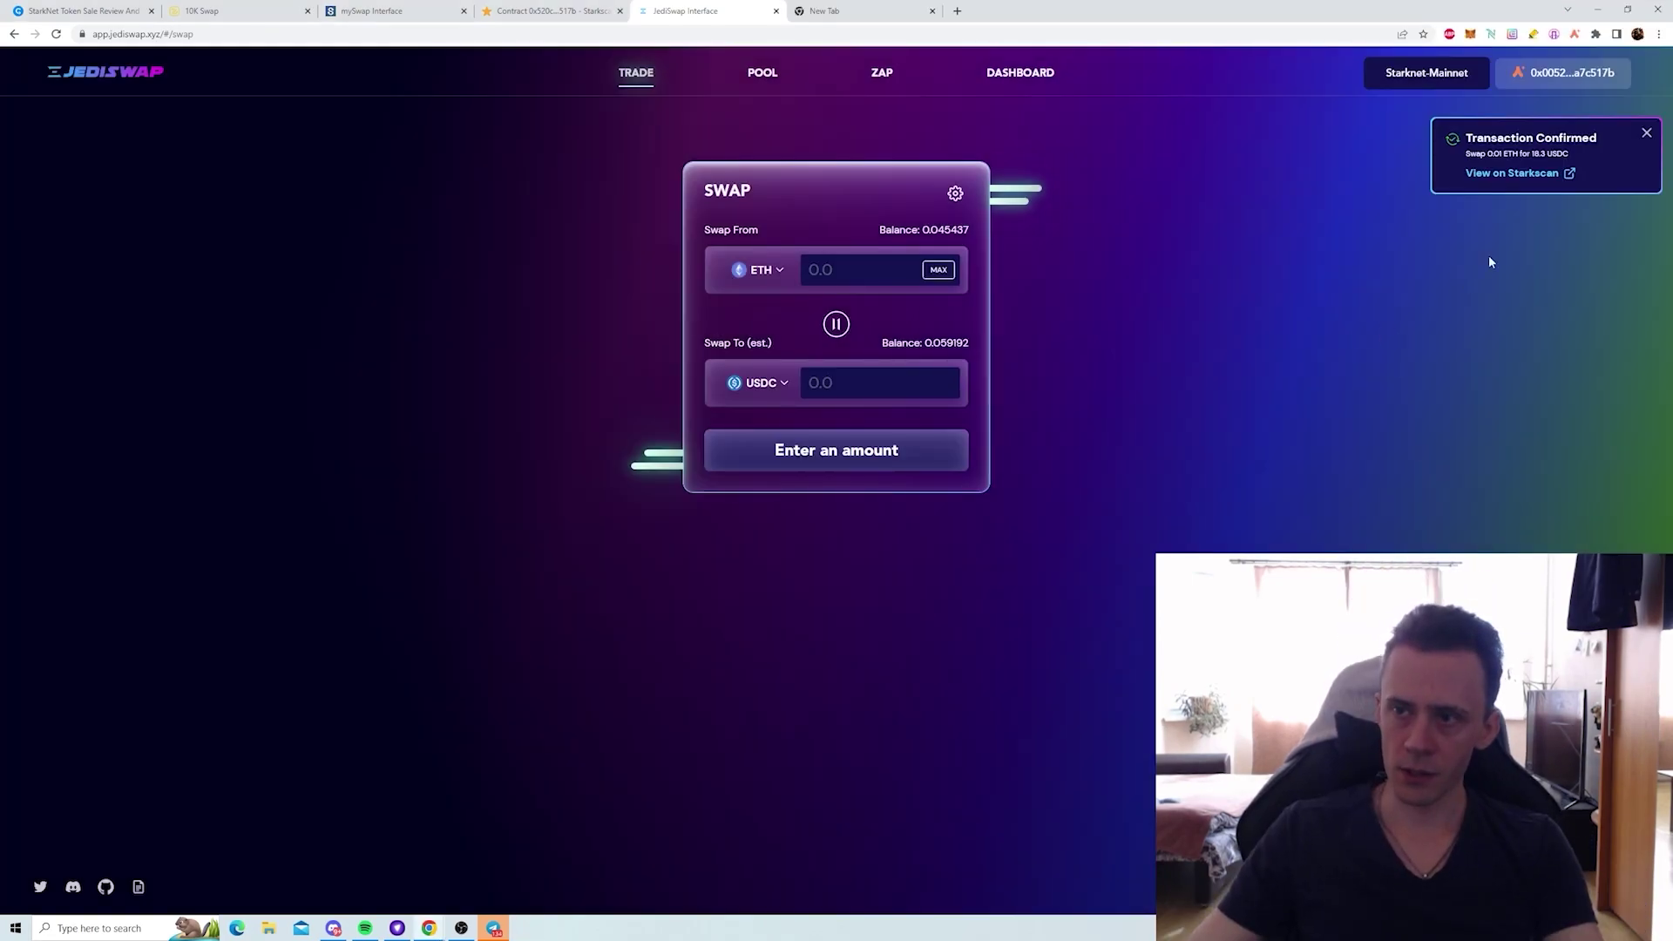
click(1575, 36)
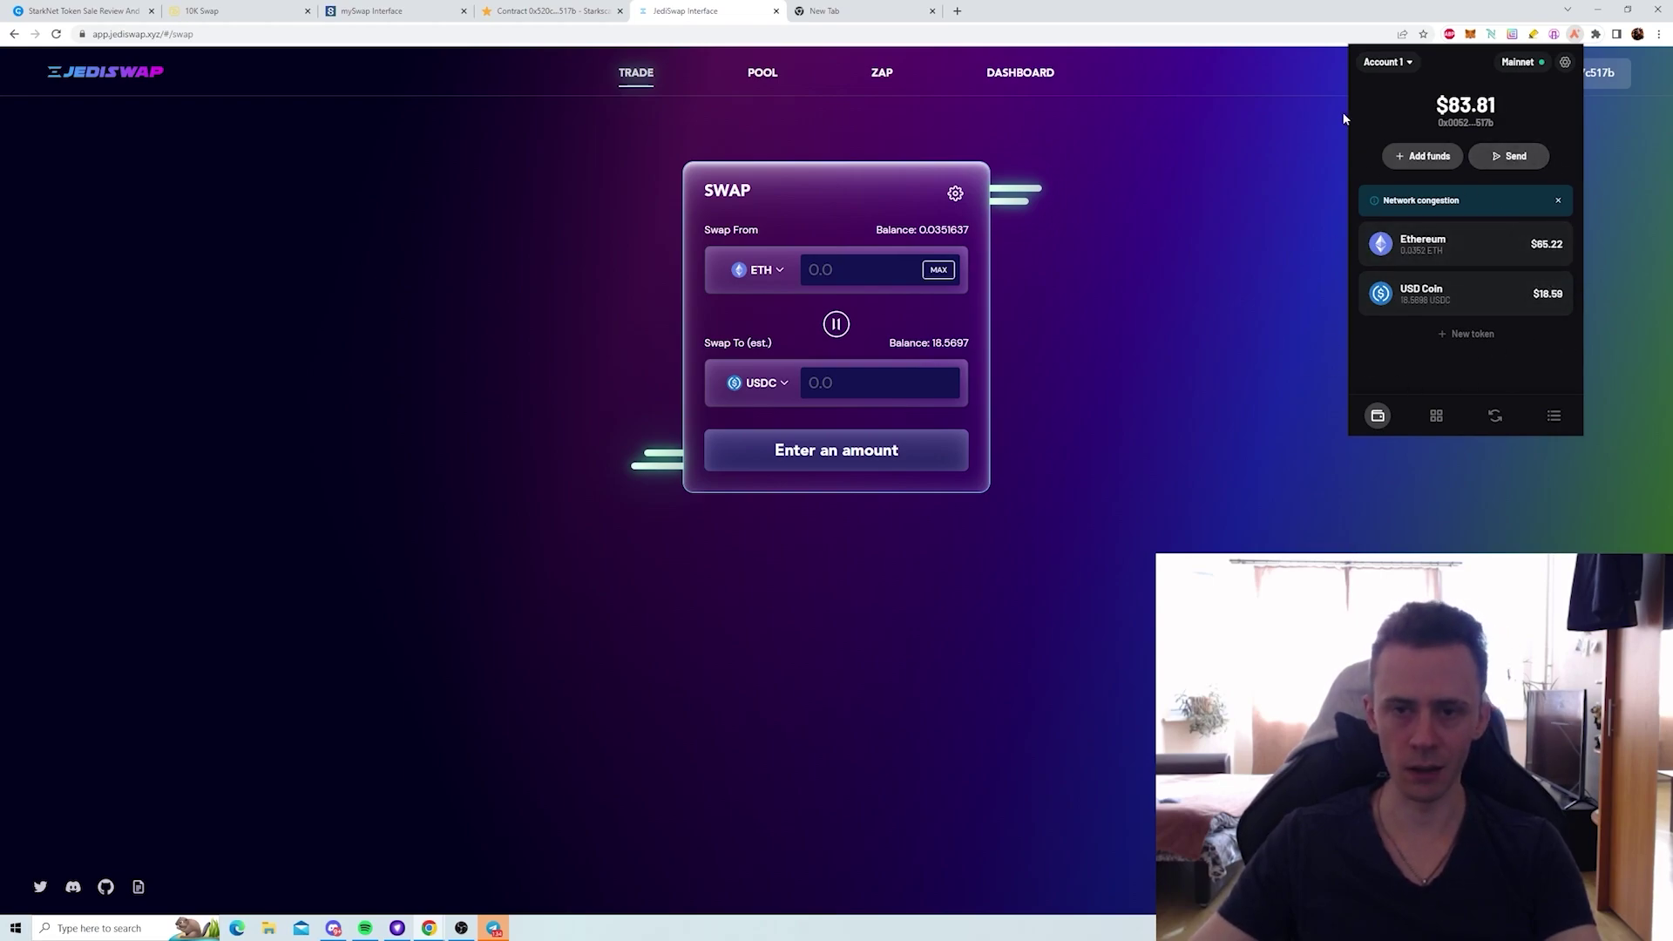
- Supply 18.5 USDC with the matching ETH to the JediSwap ETH-USDC pool and approve the transaction in Argent X
click(766, 75)
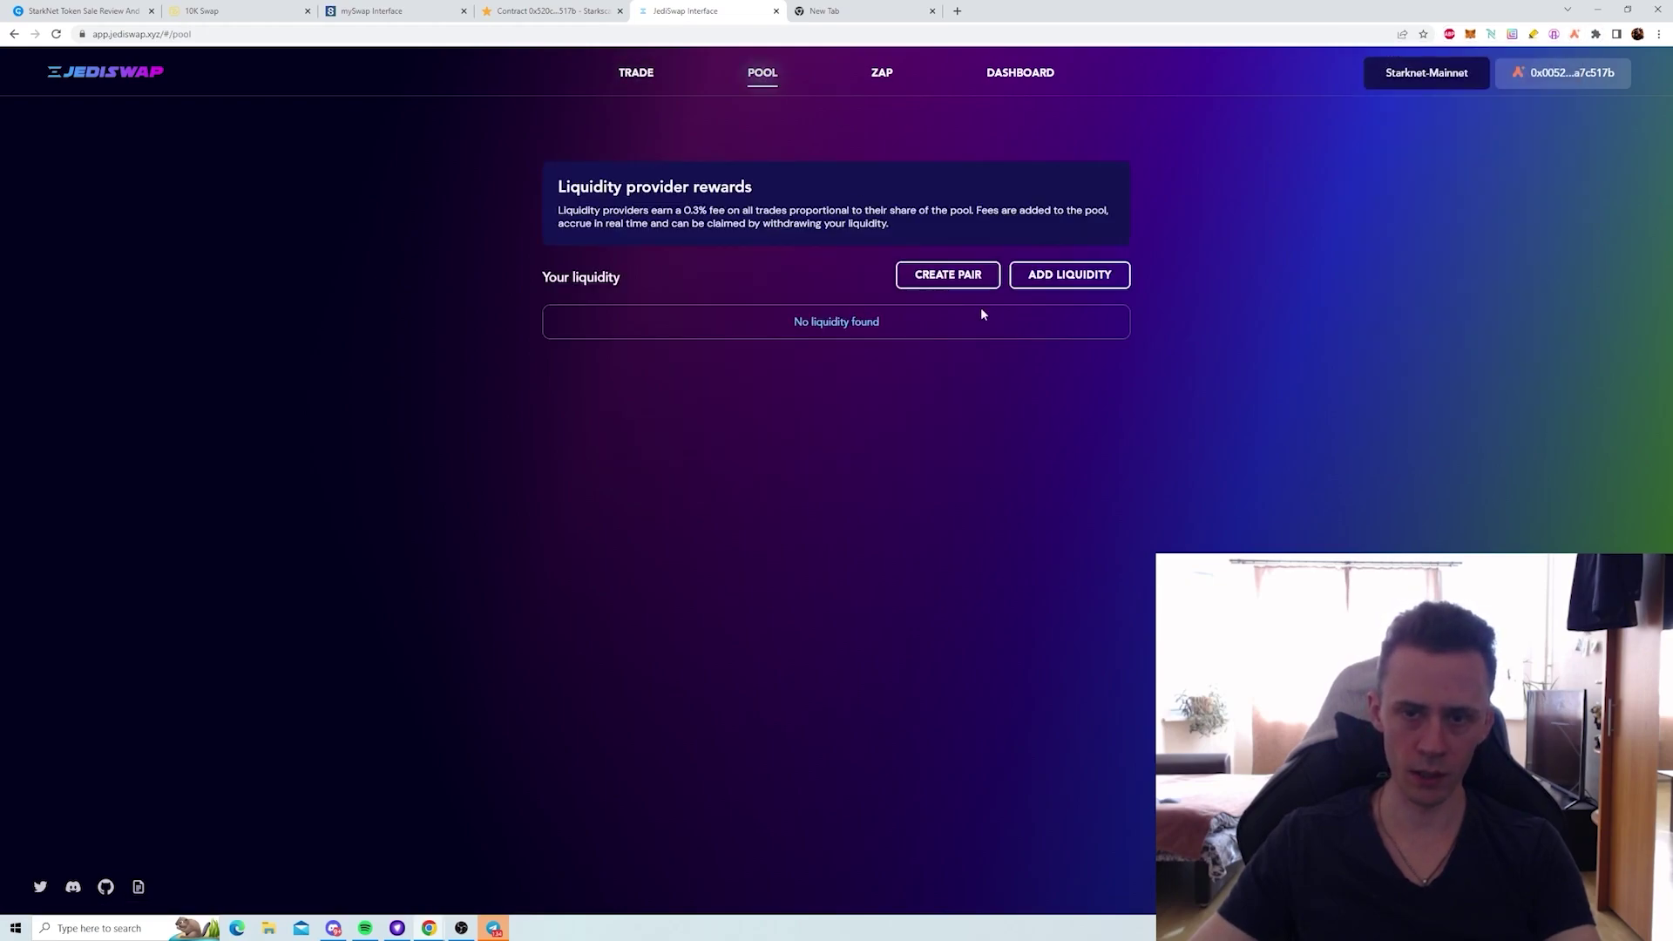
click(1064, 279)
click(788, 414)
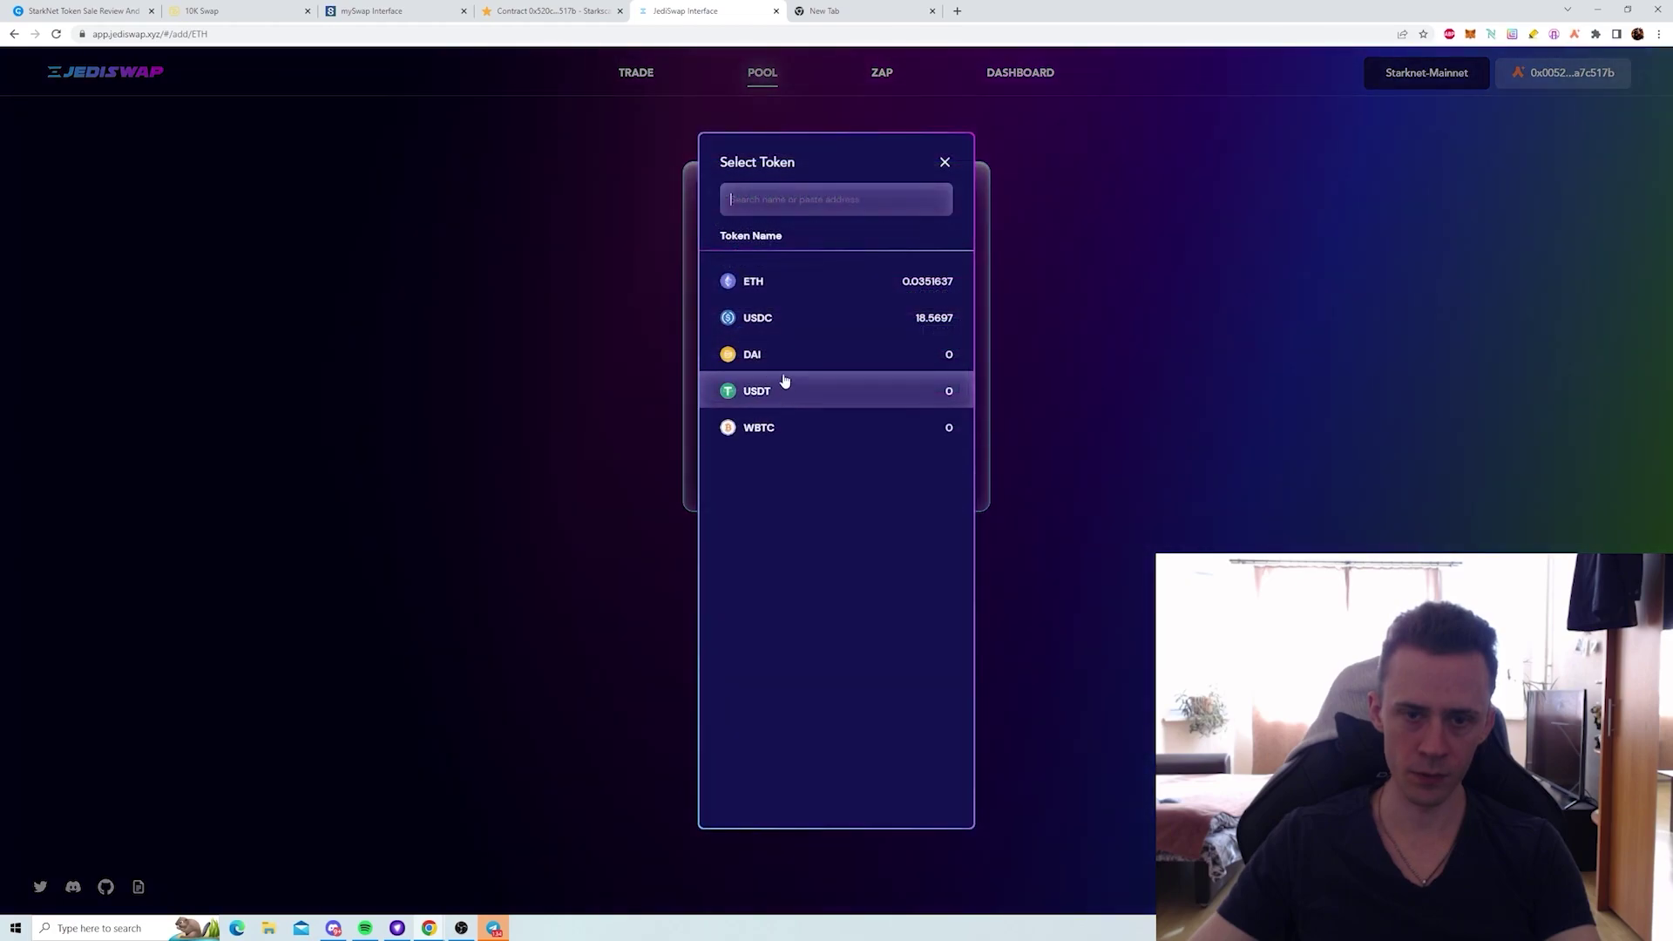
click(796, 322)
text(18.5)
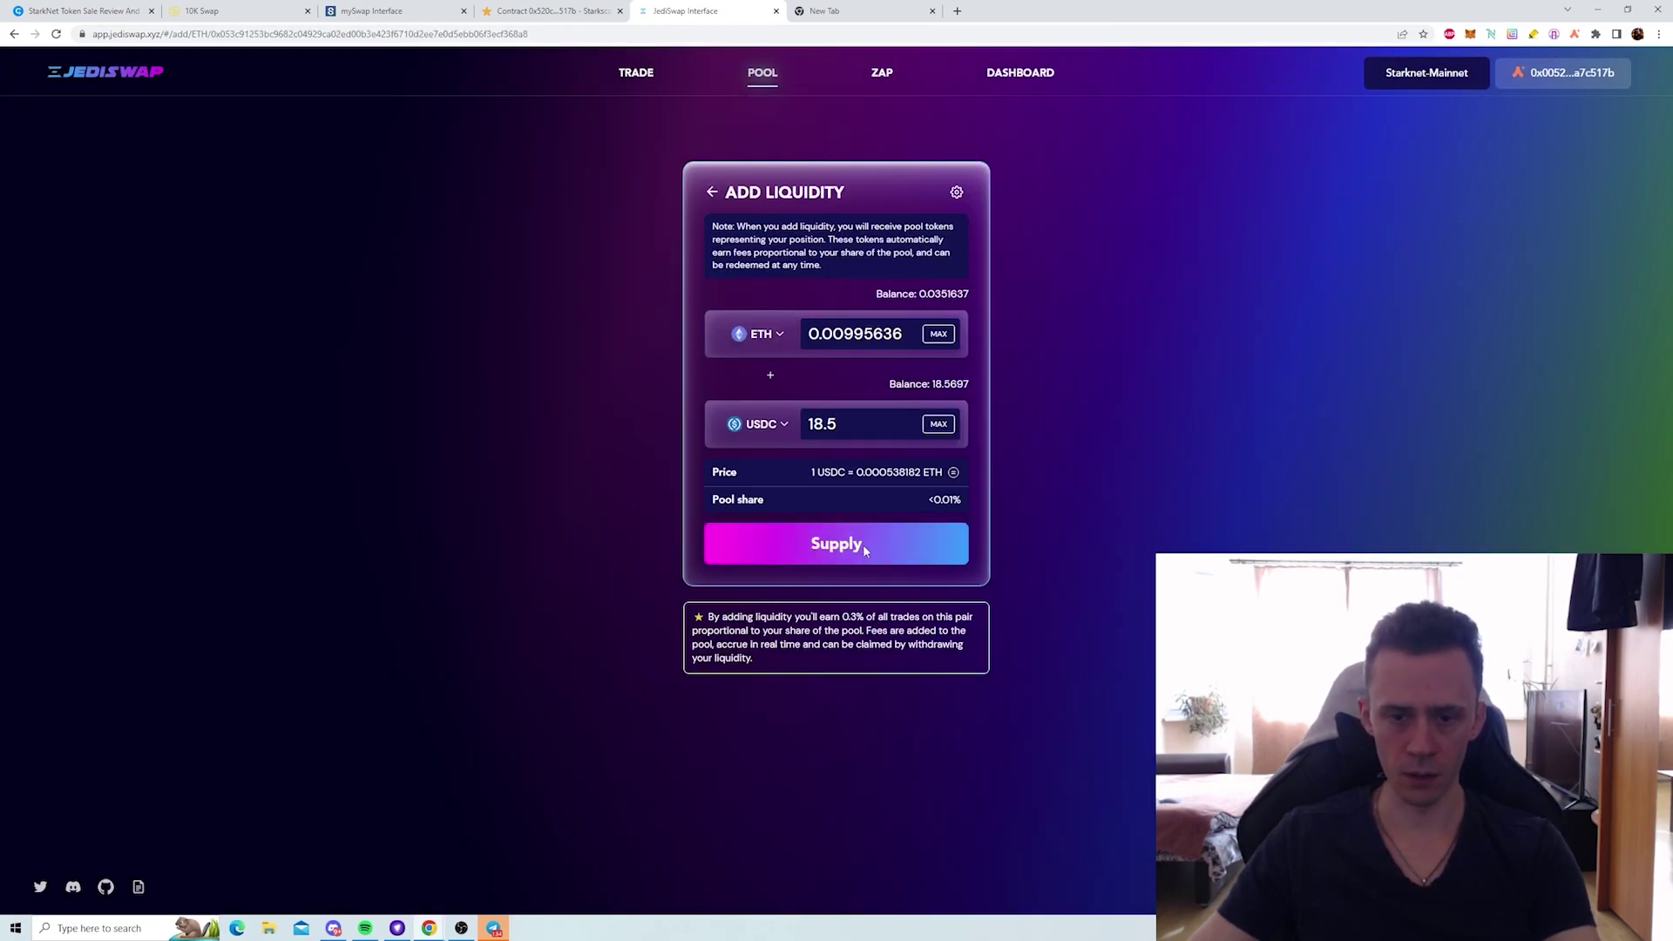
click(867, 545)
click(871, 597)
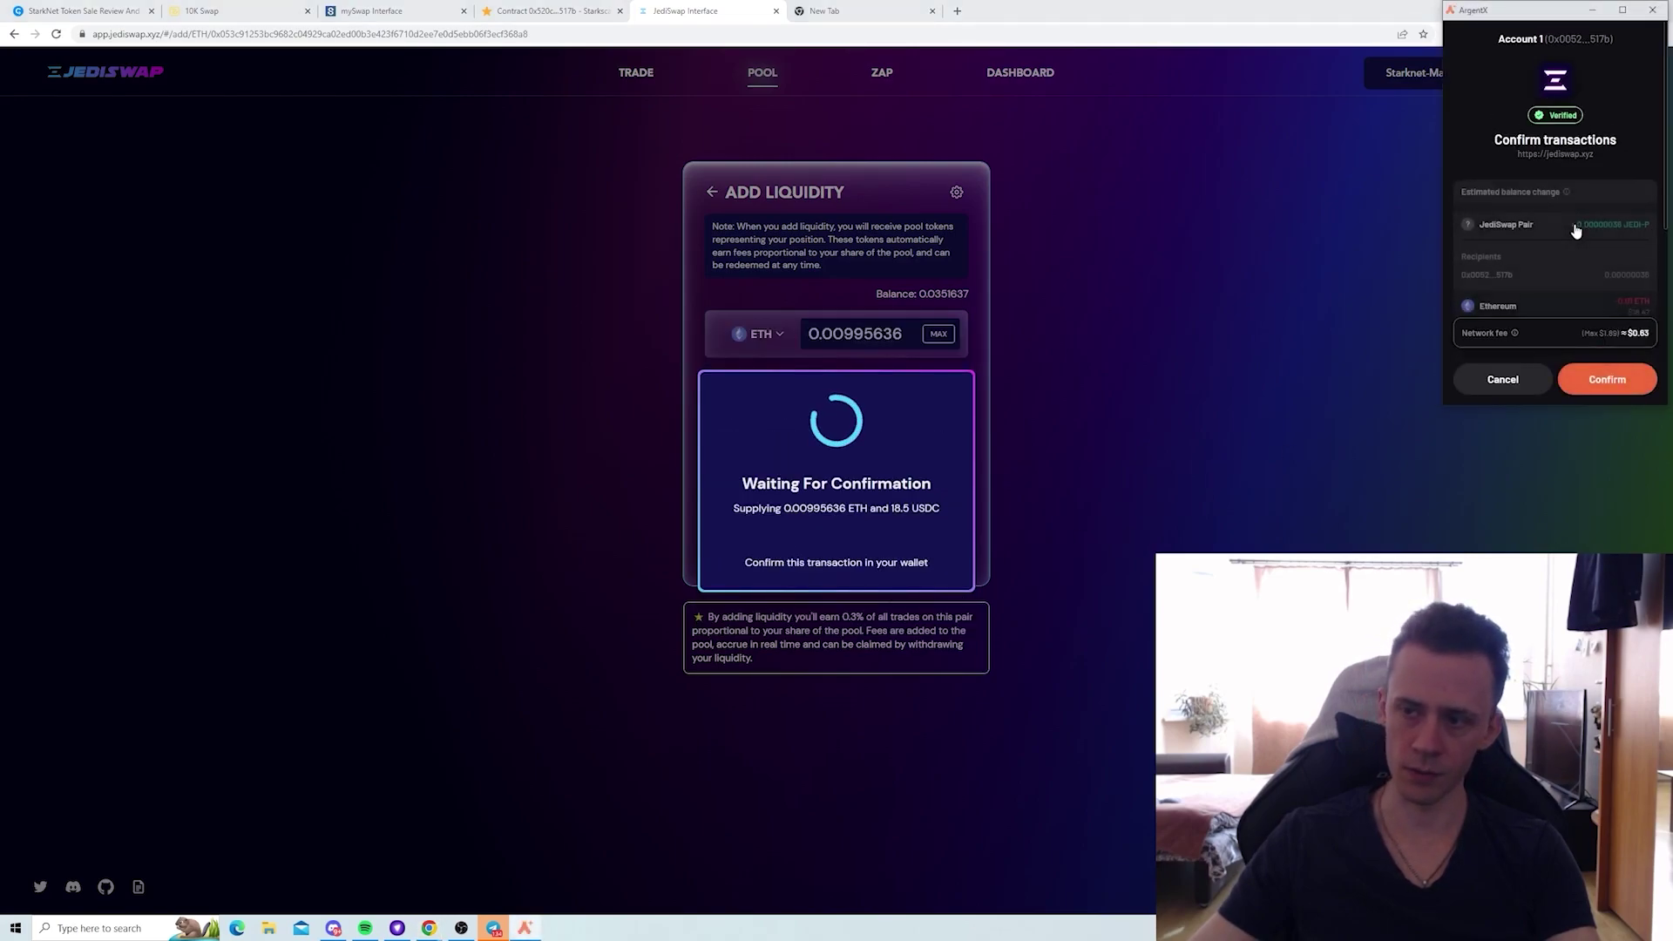
scroll(1573, 223, down, 3)
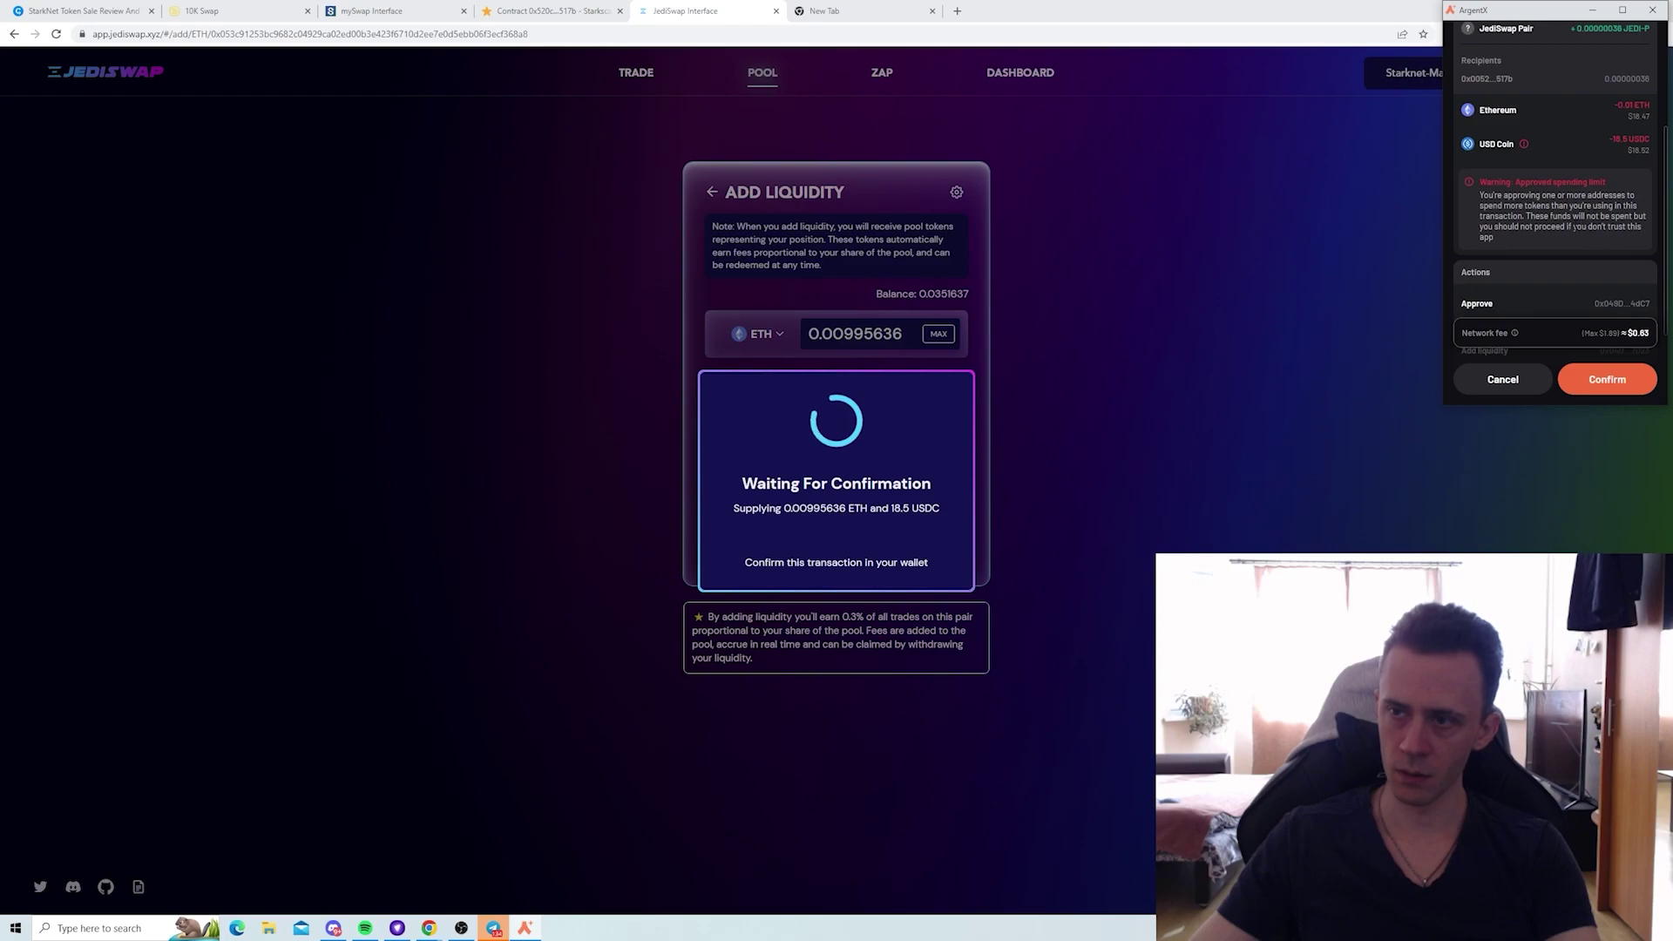
click(1613, 384)
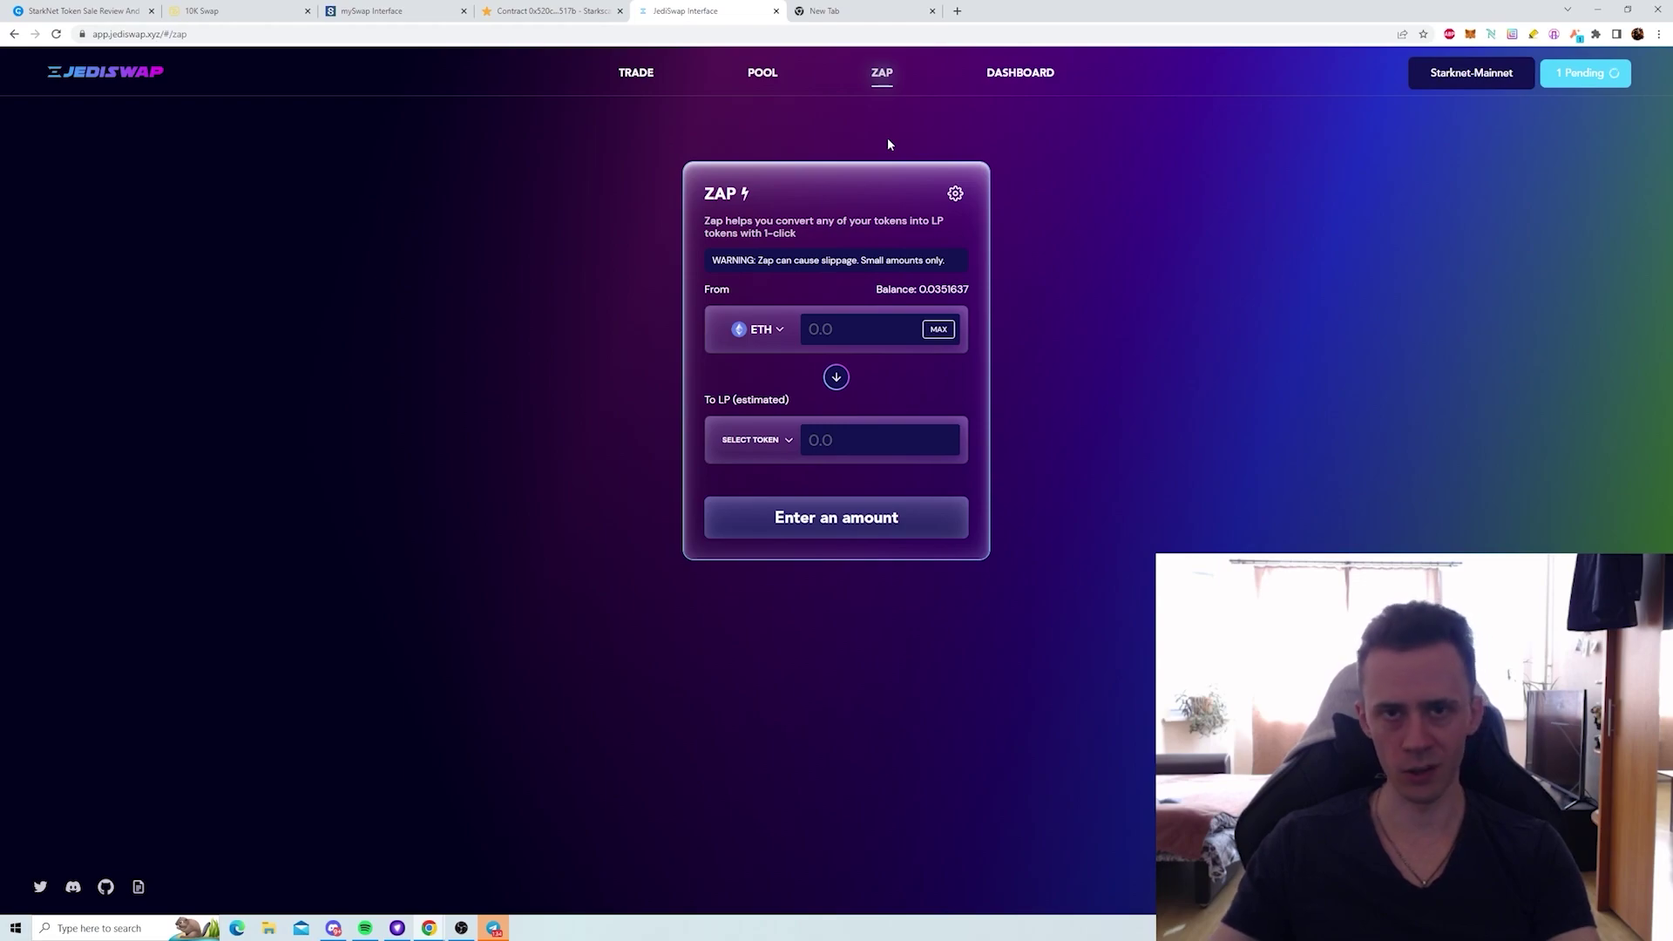
- Zap 0.005 ETH into the ETH-USDC LP token on JediSwap and approve the transaction in Argent X
text(0.)
text(05)
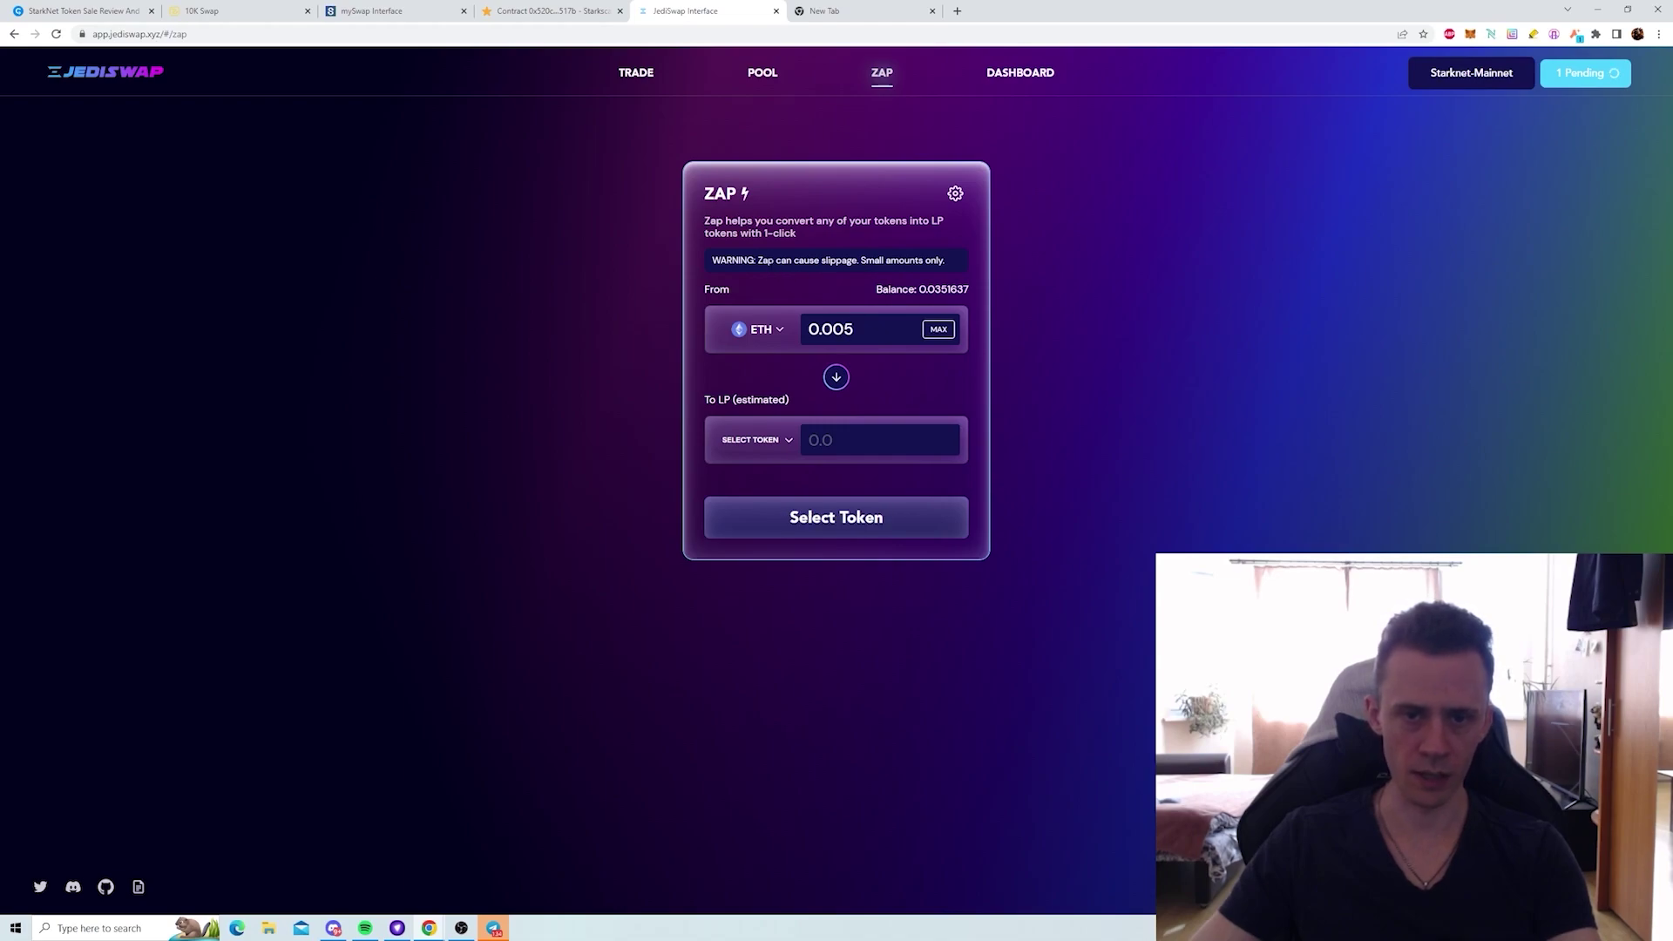
drag(759, 260, 950, 260)
click(951, 265)
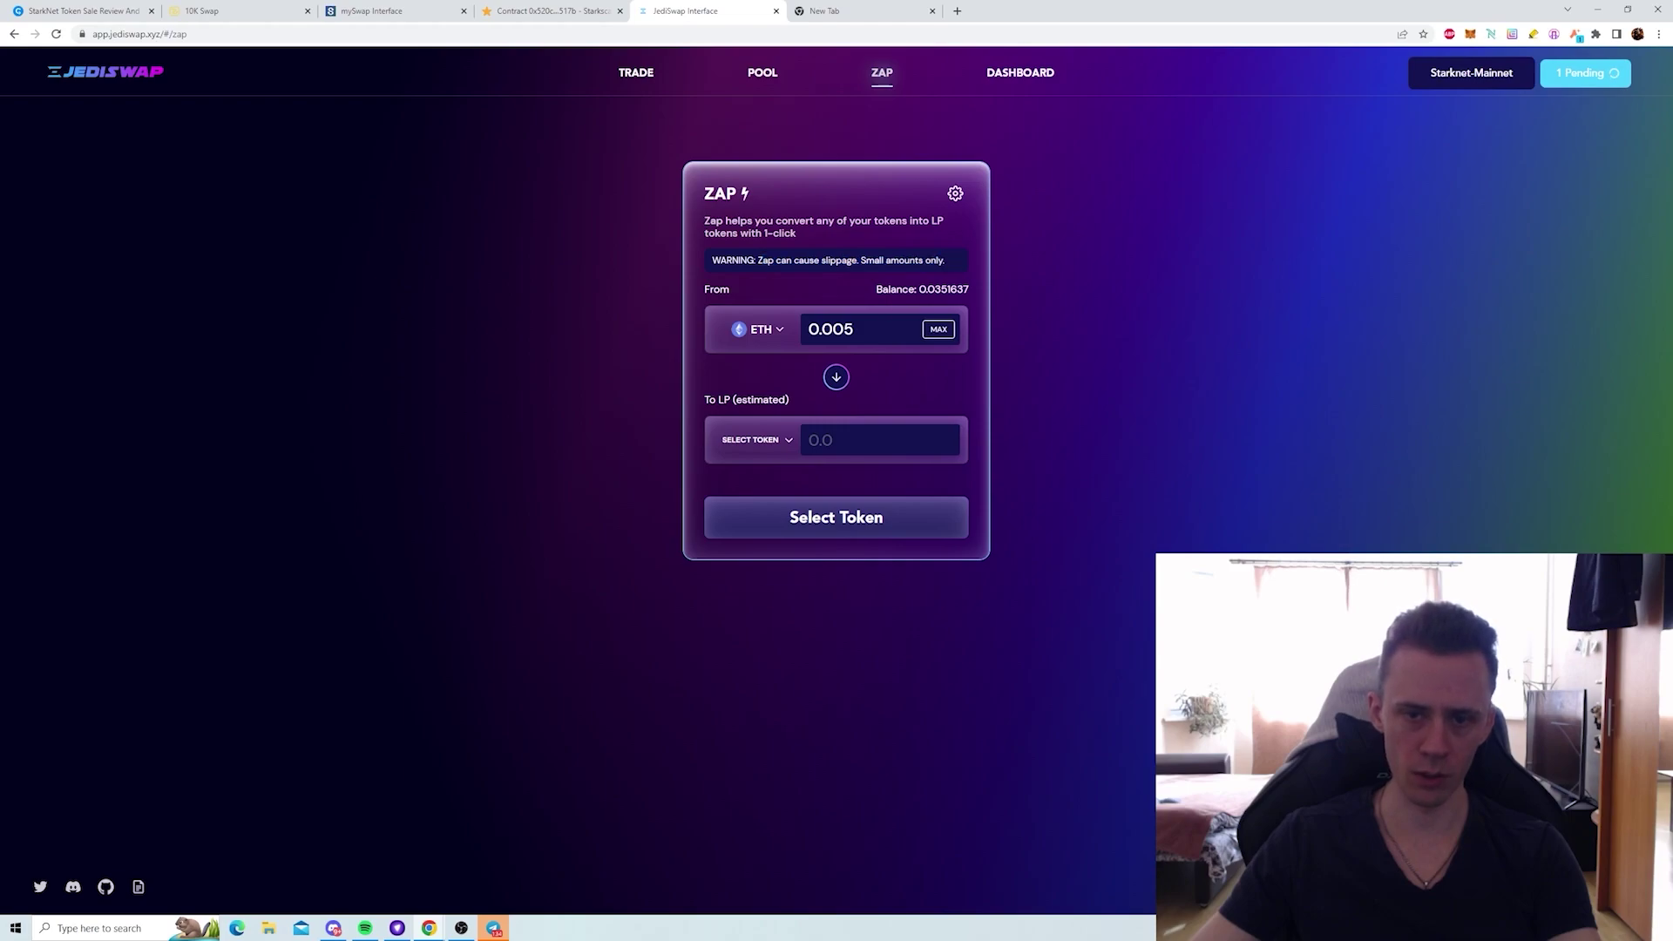
click(788, 440)
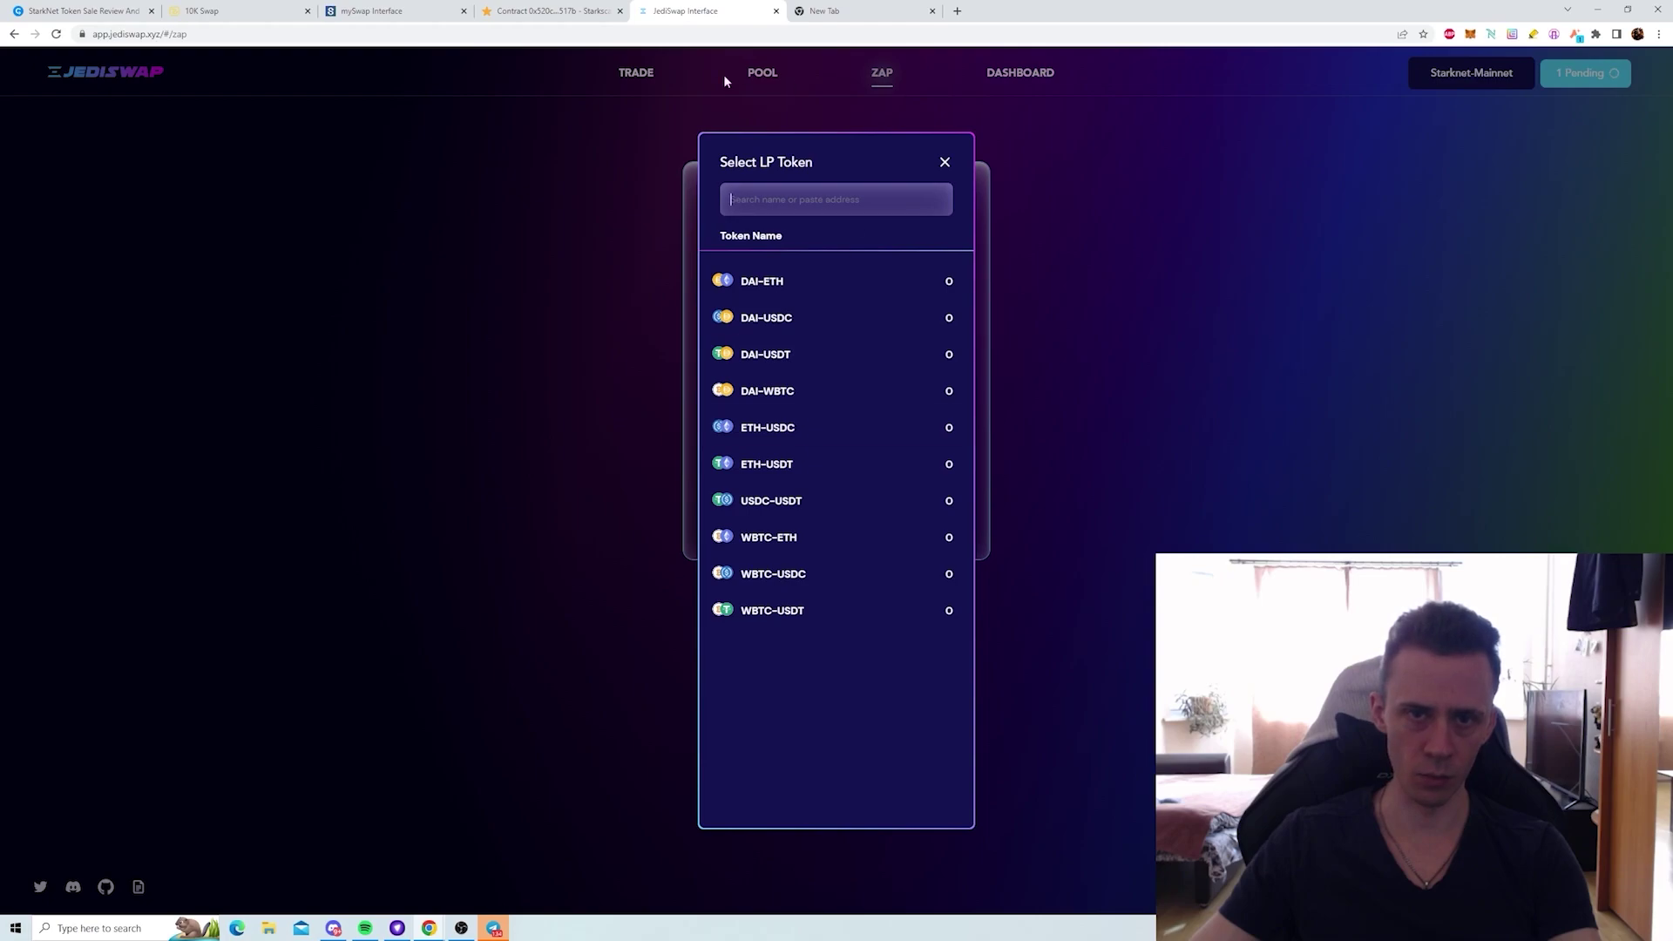
click(840, 435)
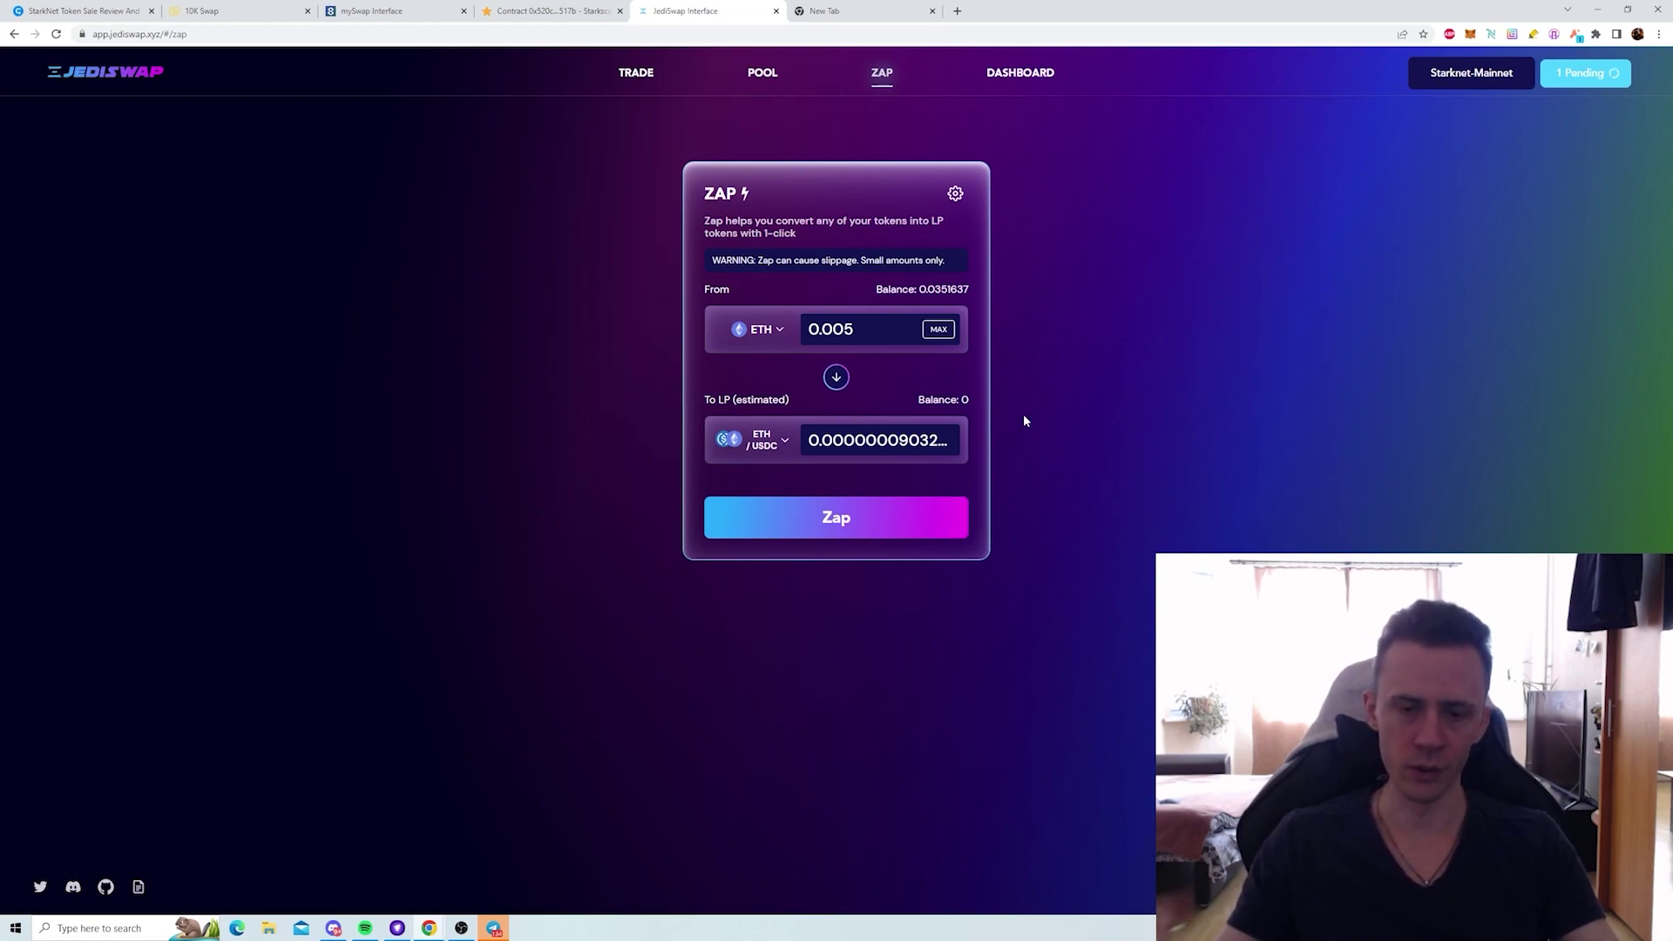
click(853, 511)
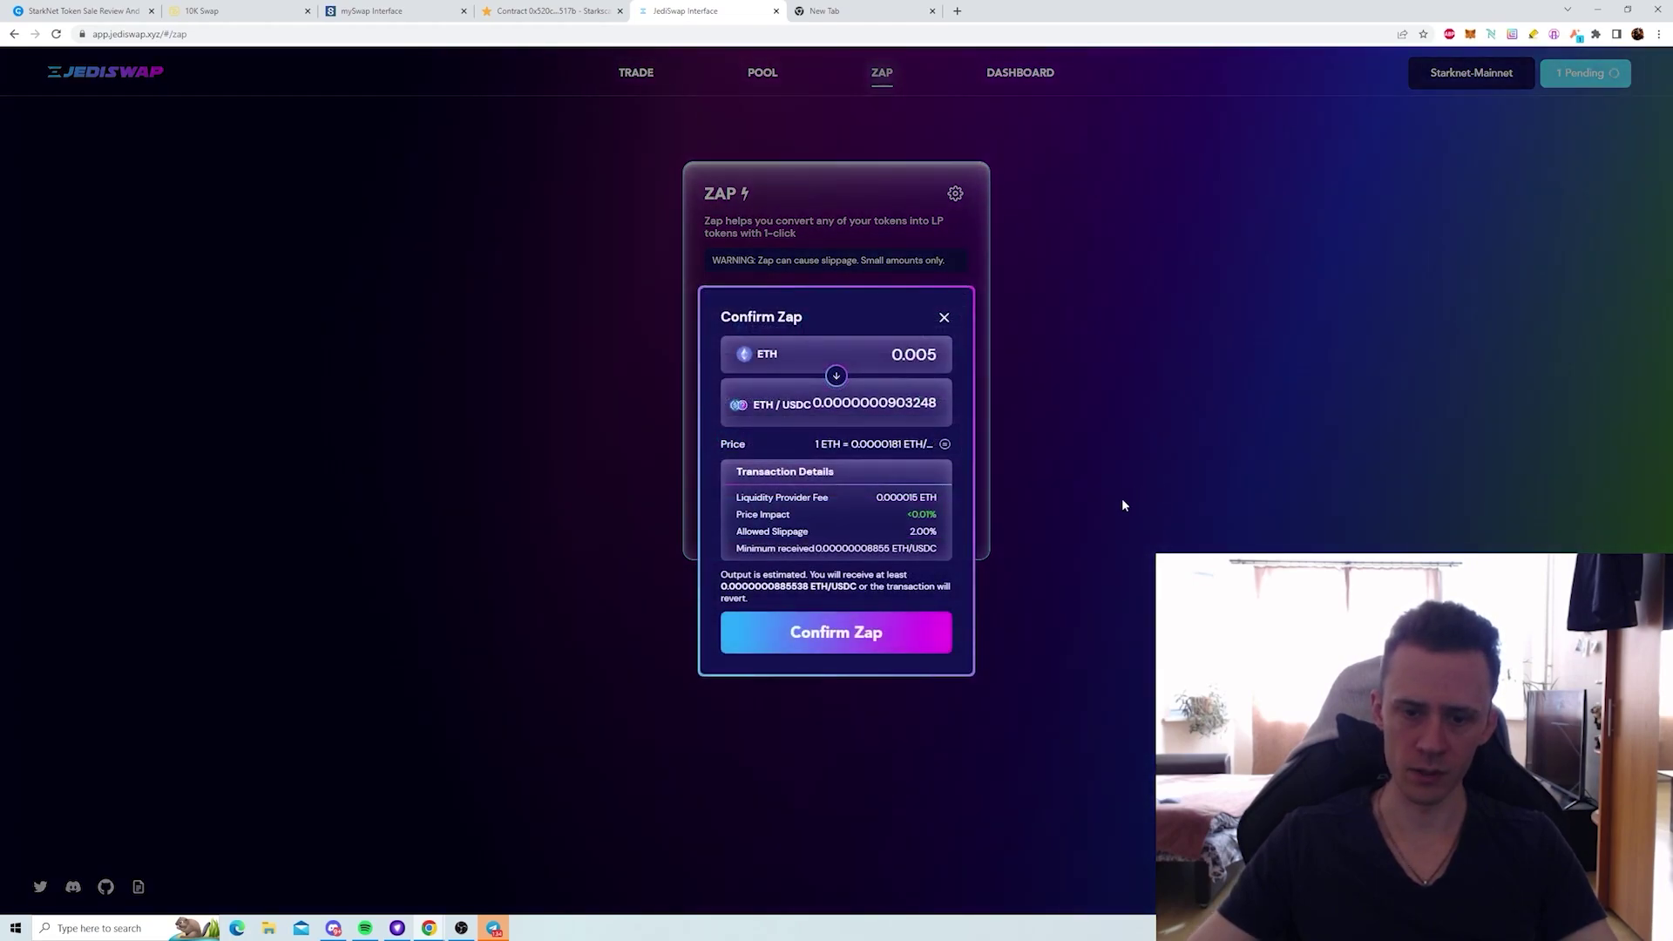
click(917, 641)
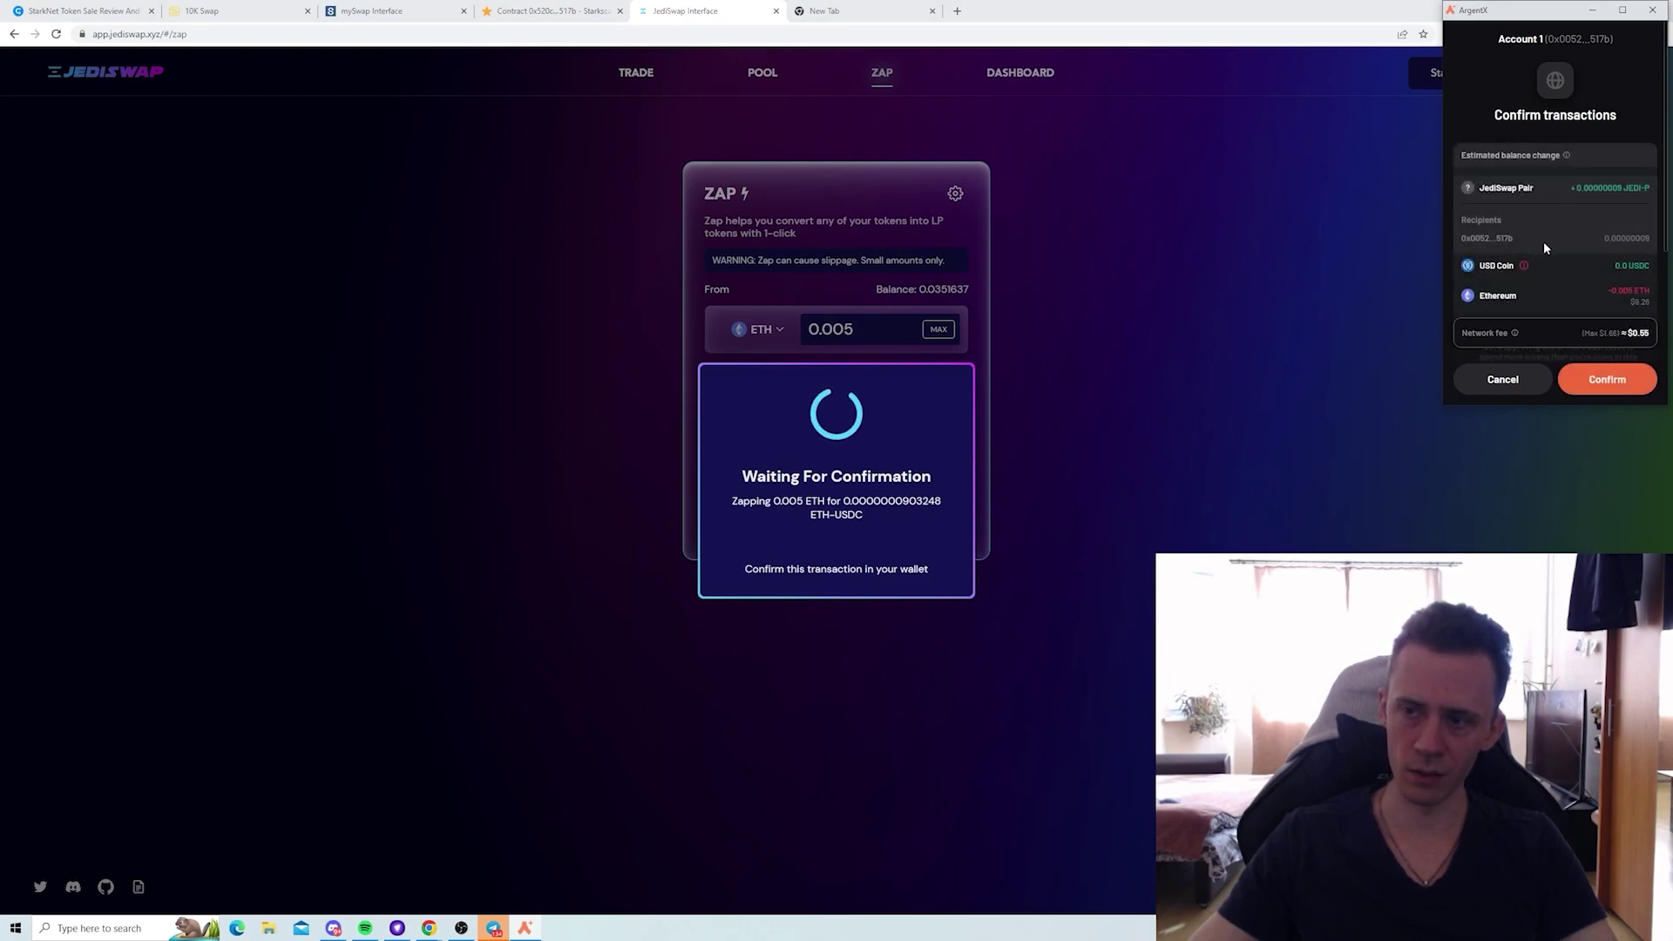
scroll(1544, 242, down, 1)
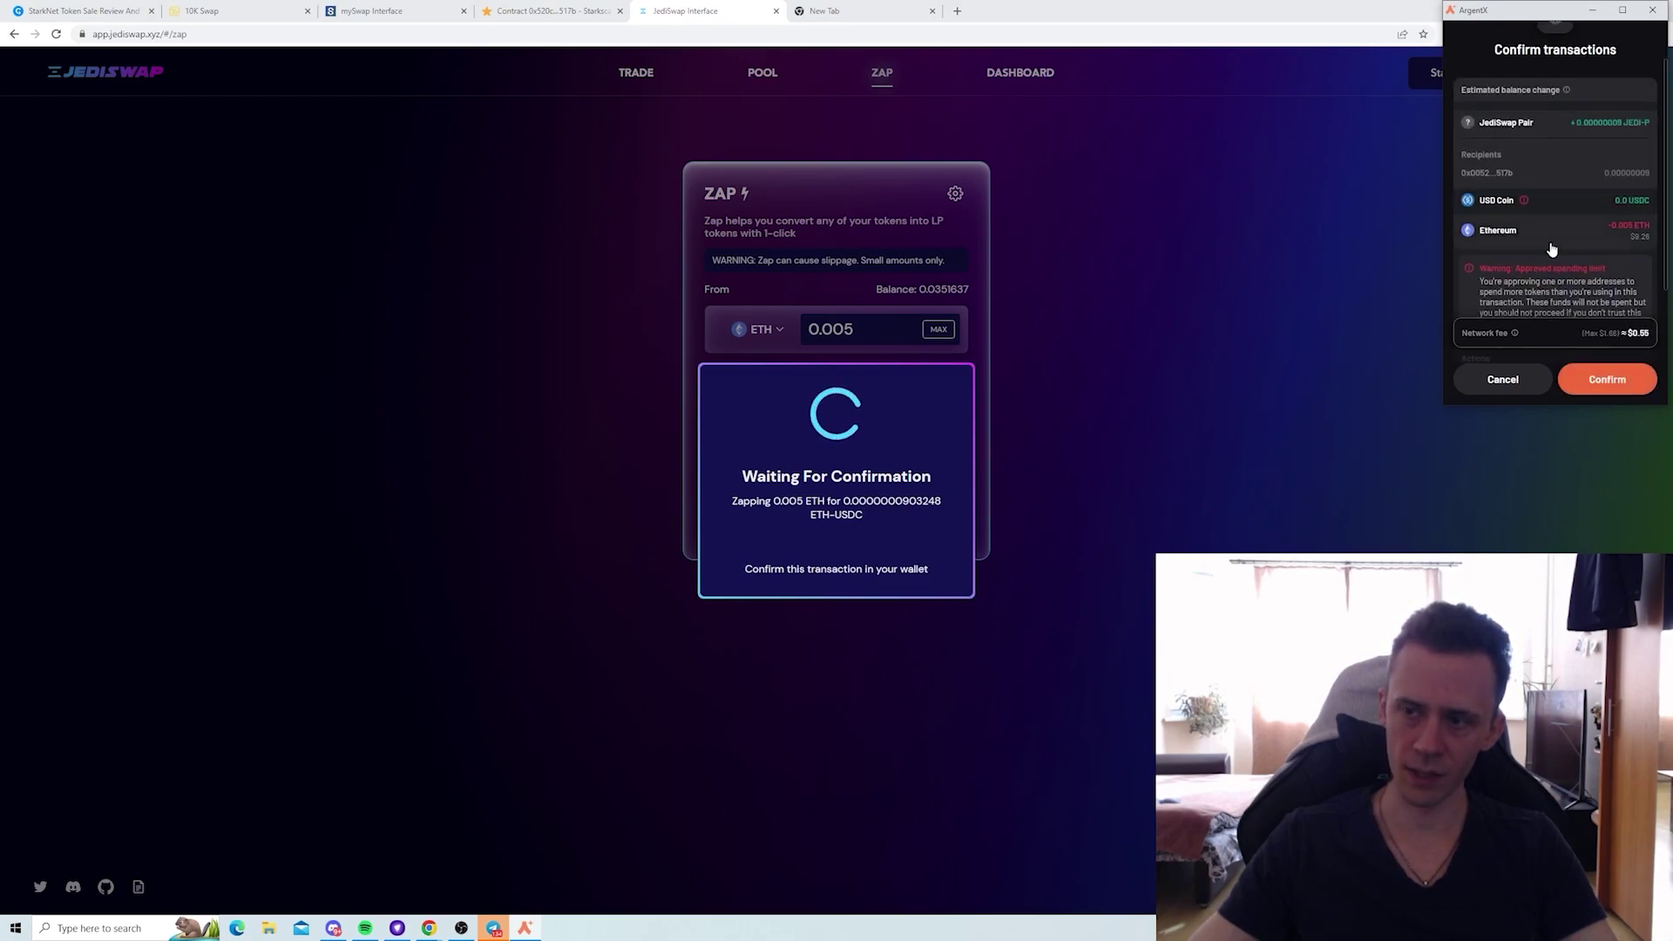
click(1614, 383)
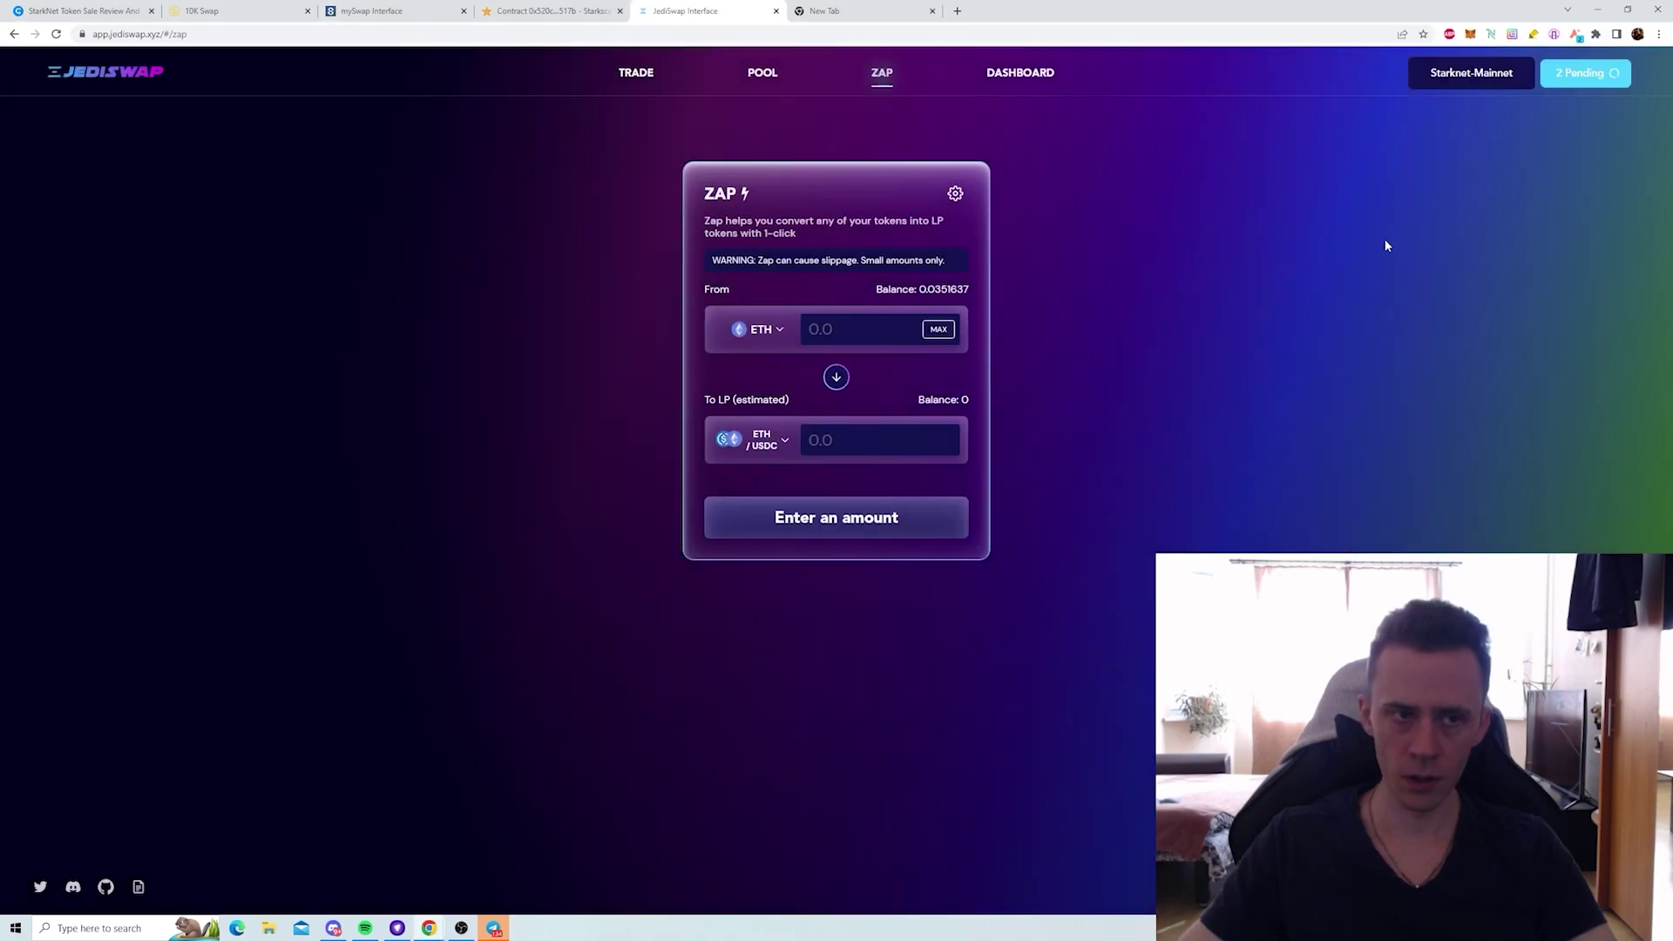
- Check the status of the recent JediSwap transactions and expand the ETH/USDC position among the wallet's own liquidity
click(1591, 80)
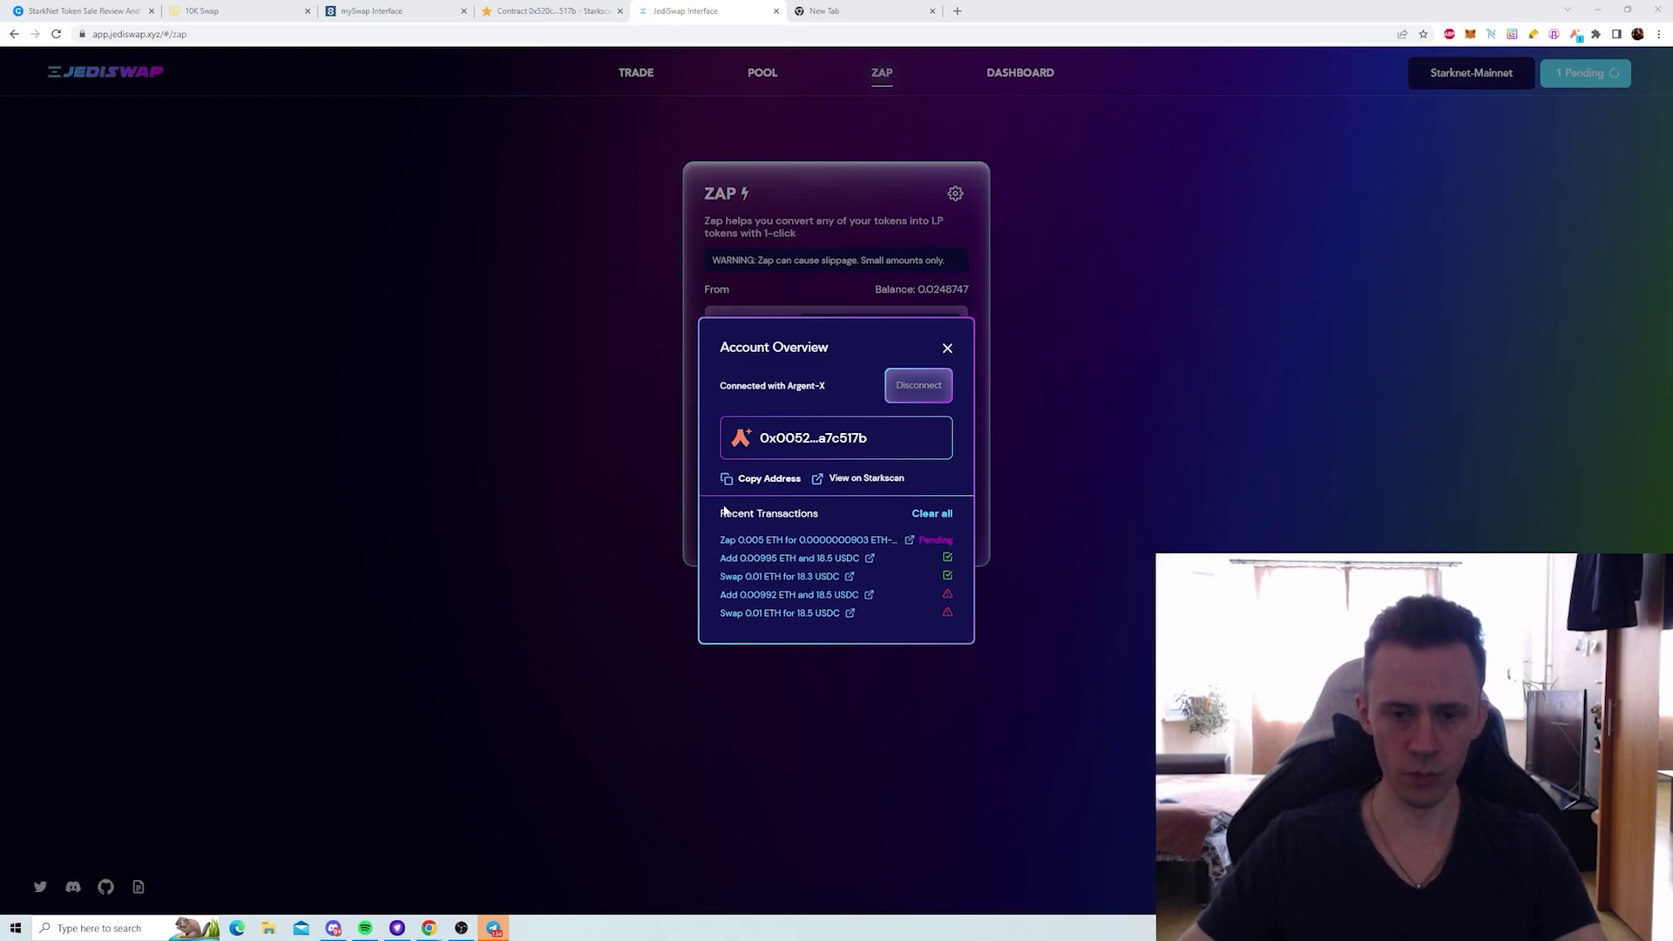
click(811, 74)
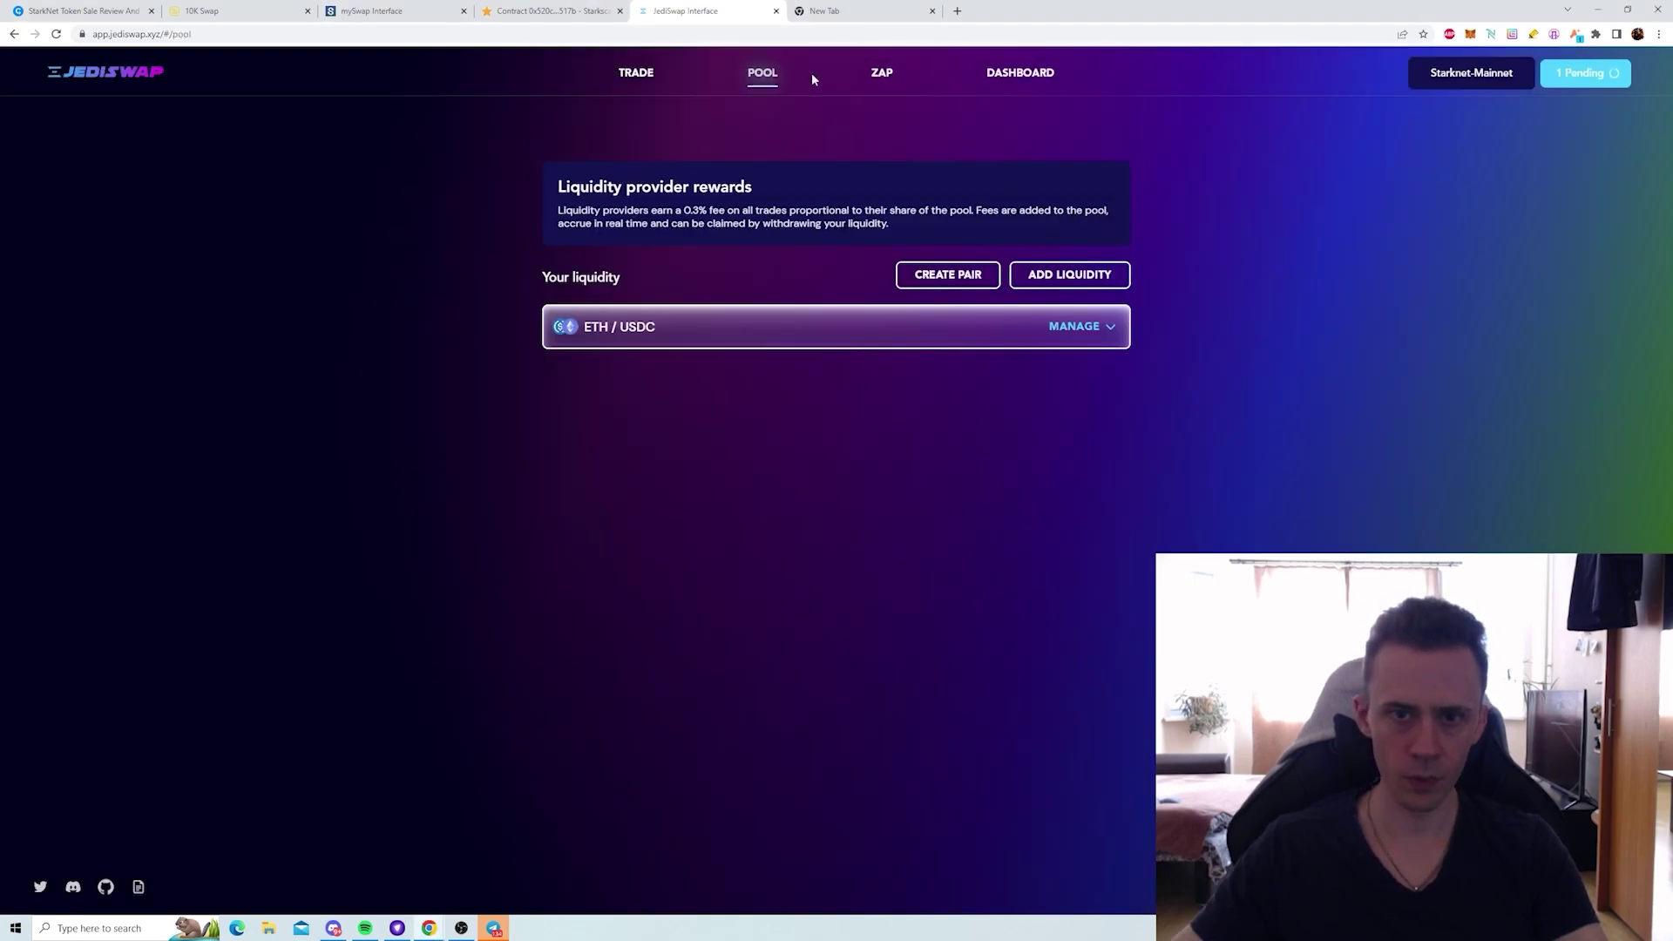
click(1110, 326)
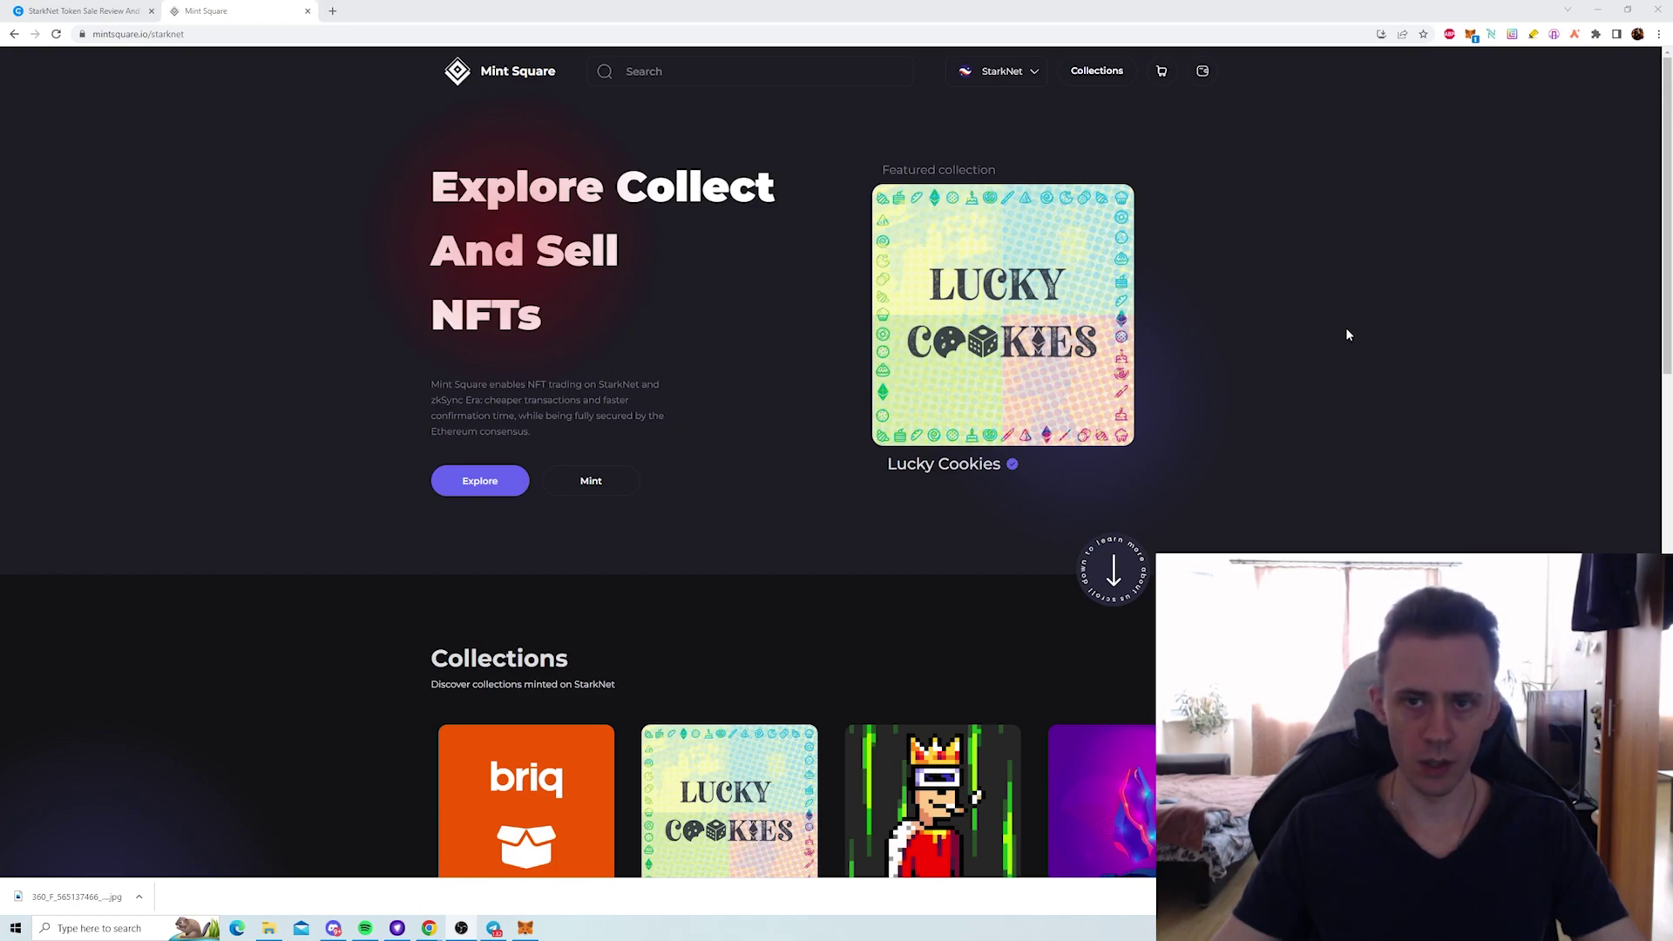
- Choose StarkNet as the network on Mint Square and upload today's downloaded 360_F JPG image as media for a new NFT
click(1037, 71)
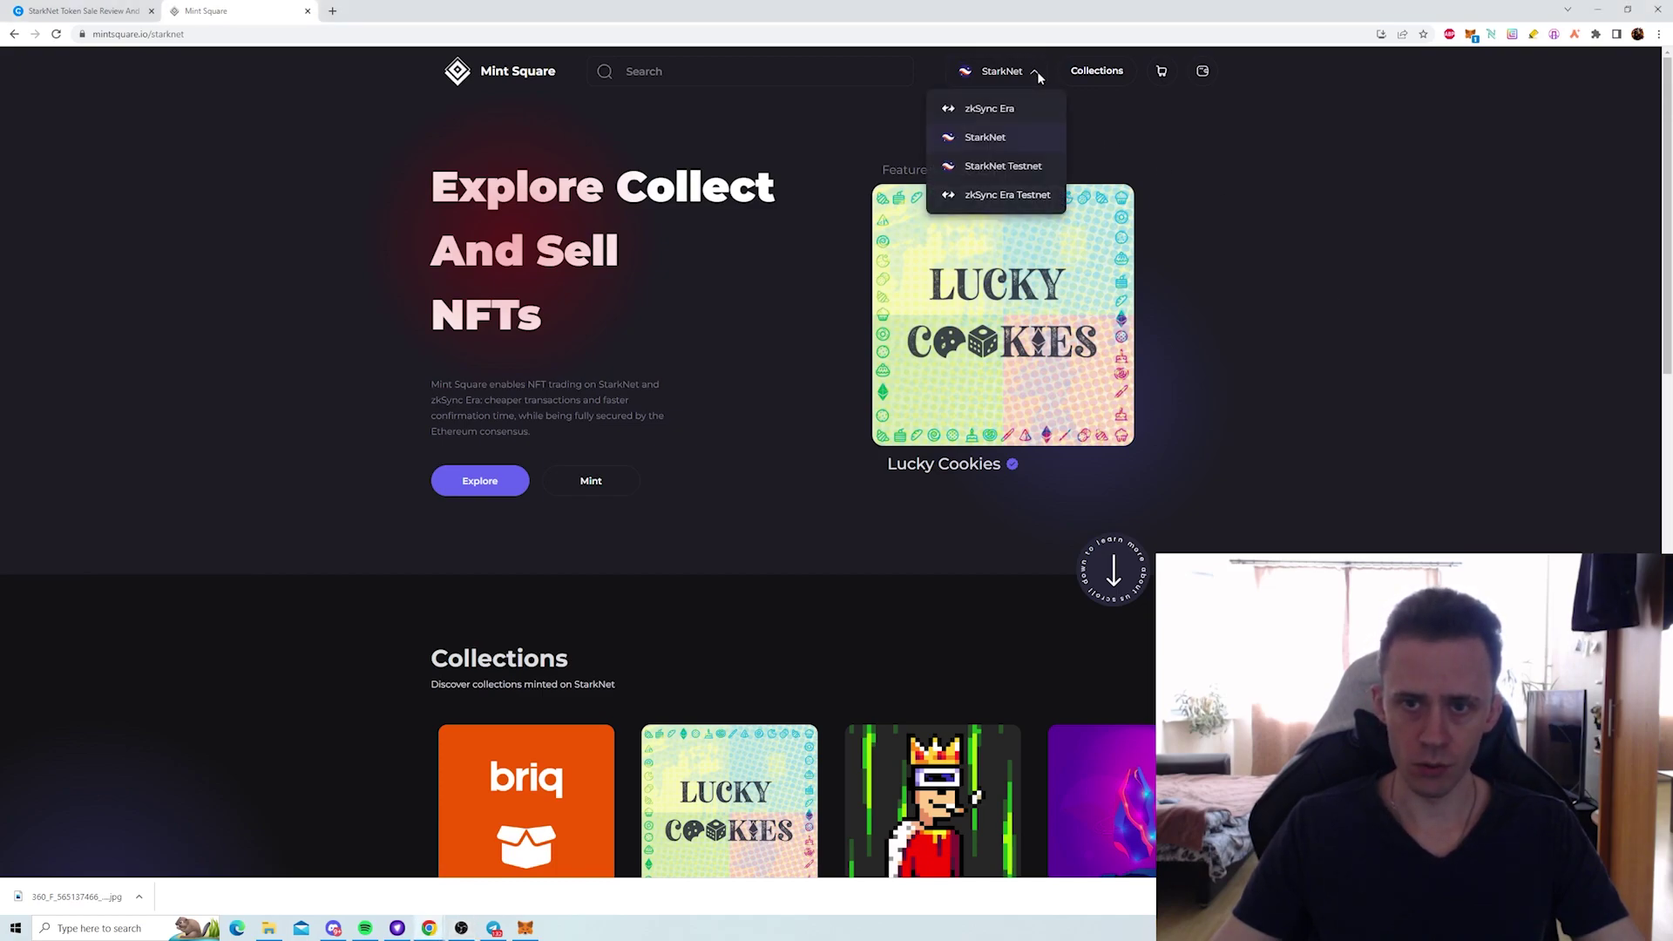
click(1018, 141)
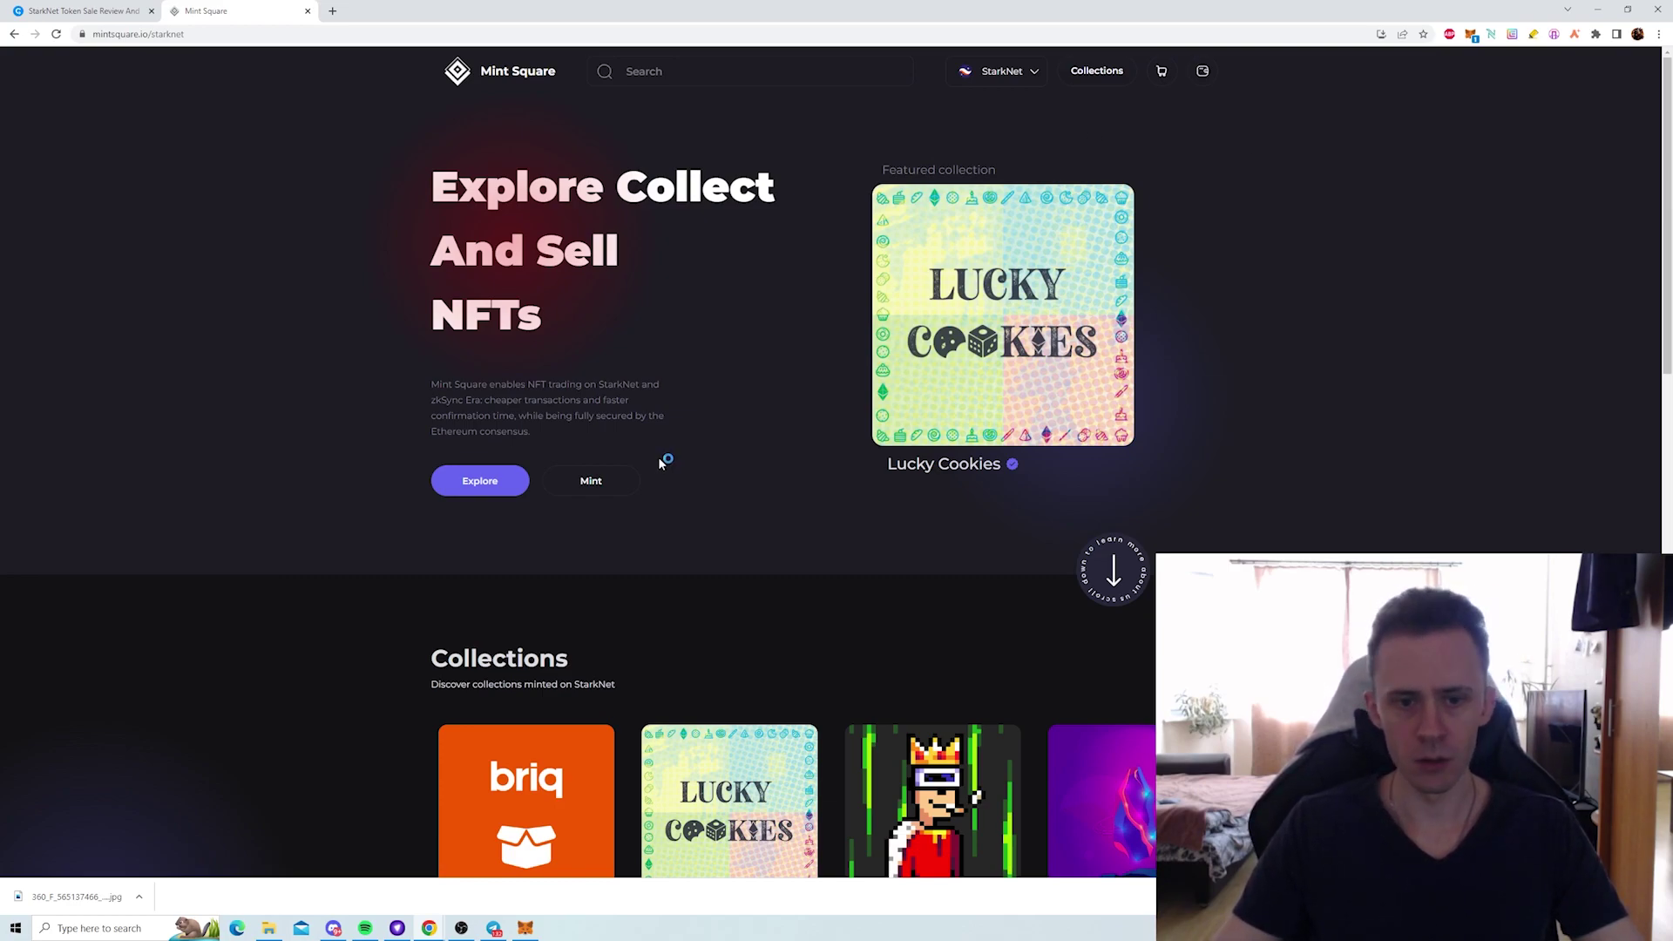
click(593, 481)
click(772, 305)
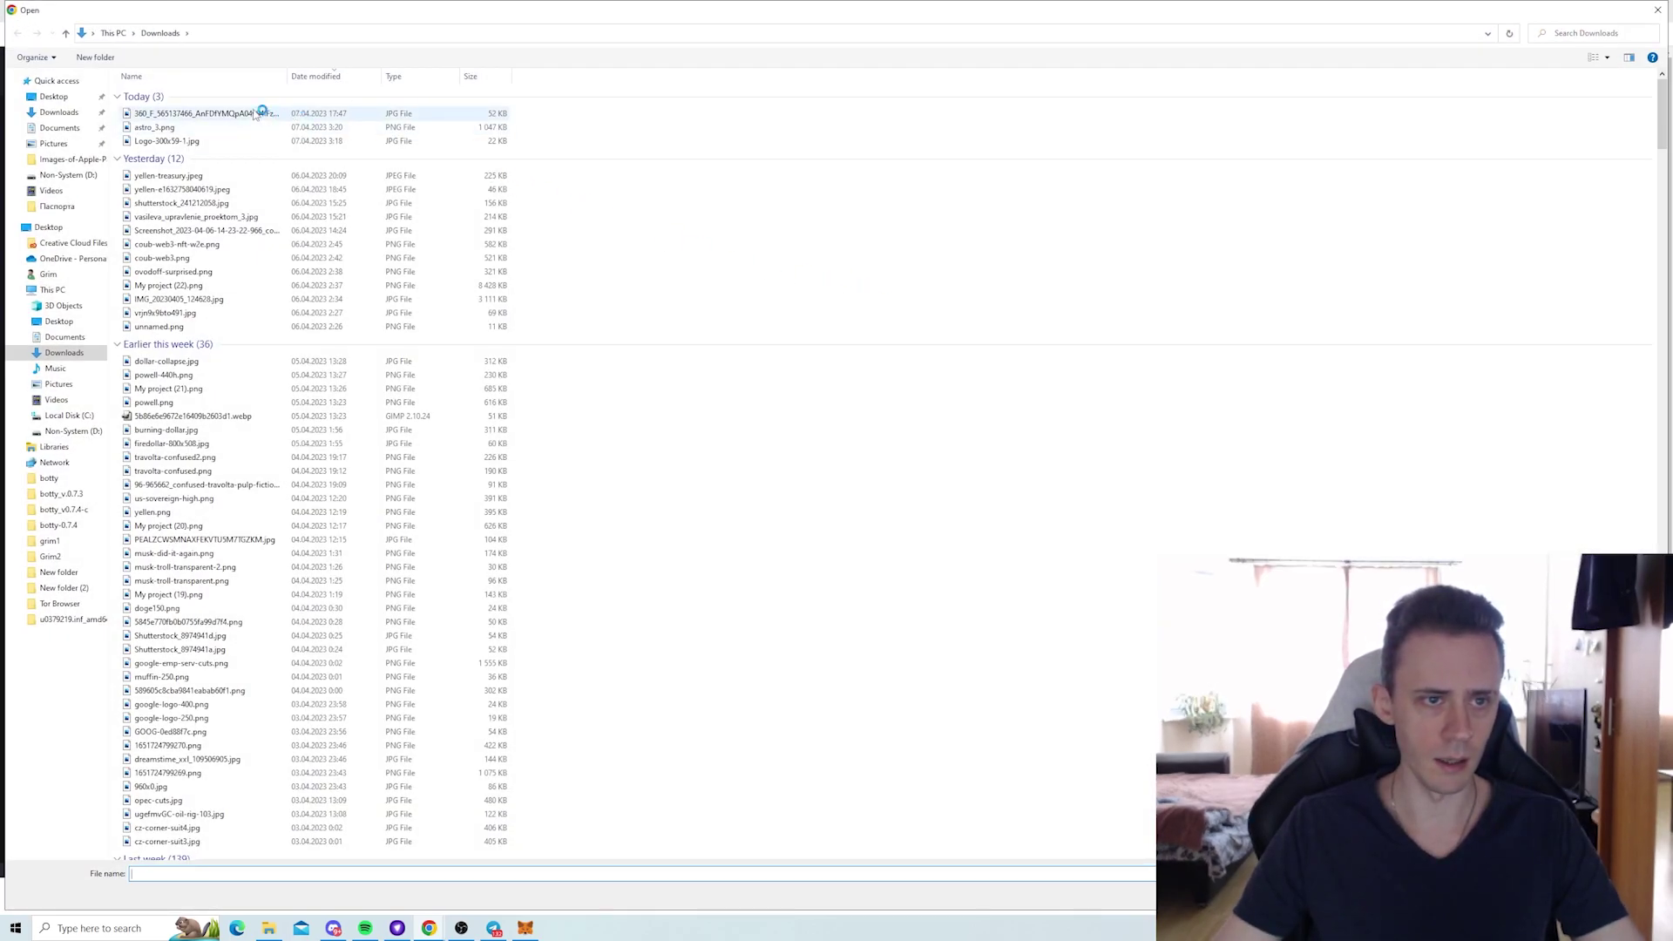
double_click(254, 114)
- Name the NFT "Cool Cat" and leave its description and external link empty
click(784, 485)
text(Cool)
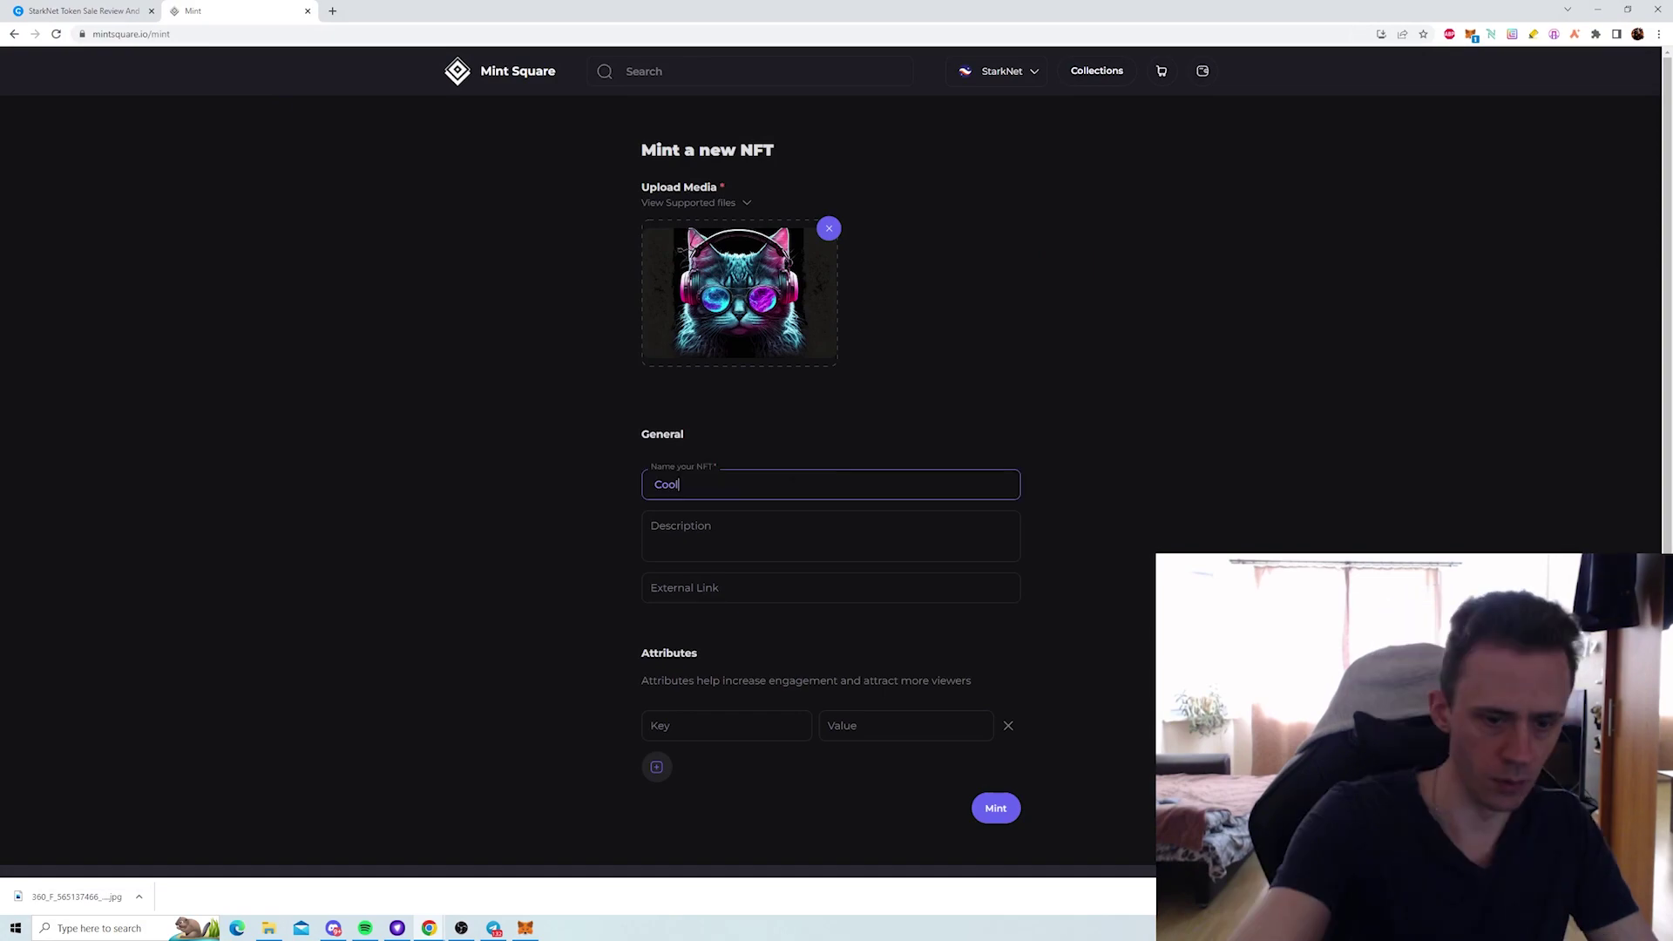
text( Cat)
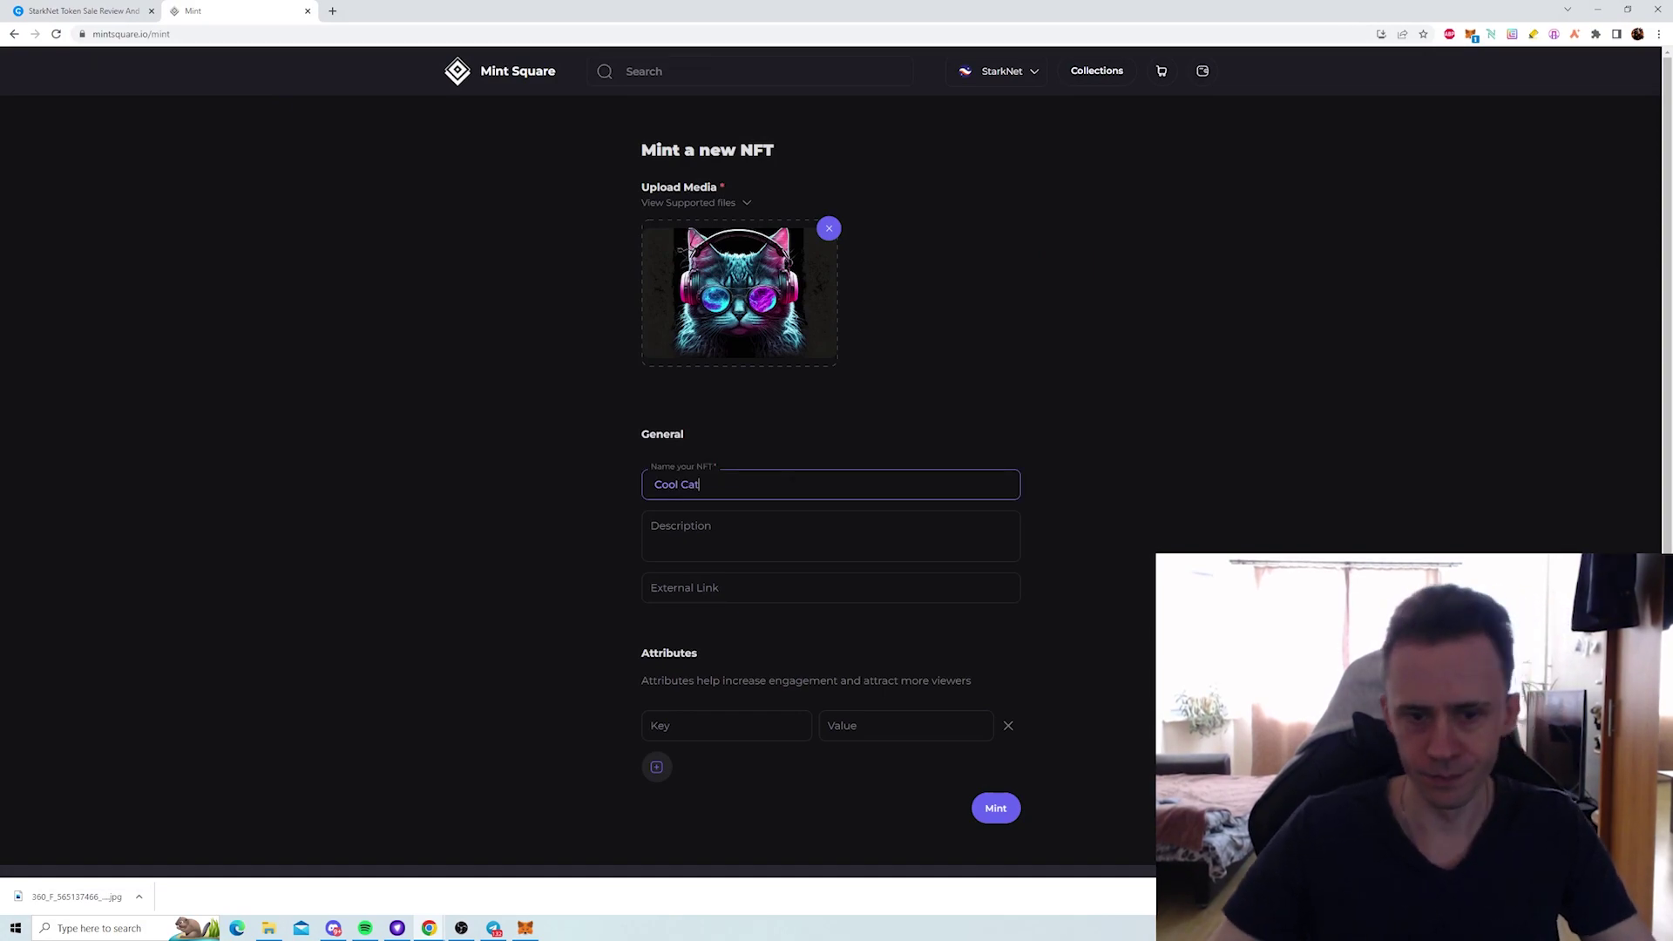
scroll(1132, 526, down, 2)
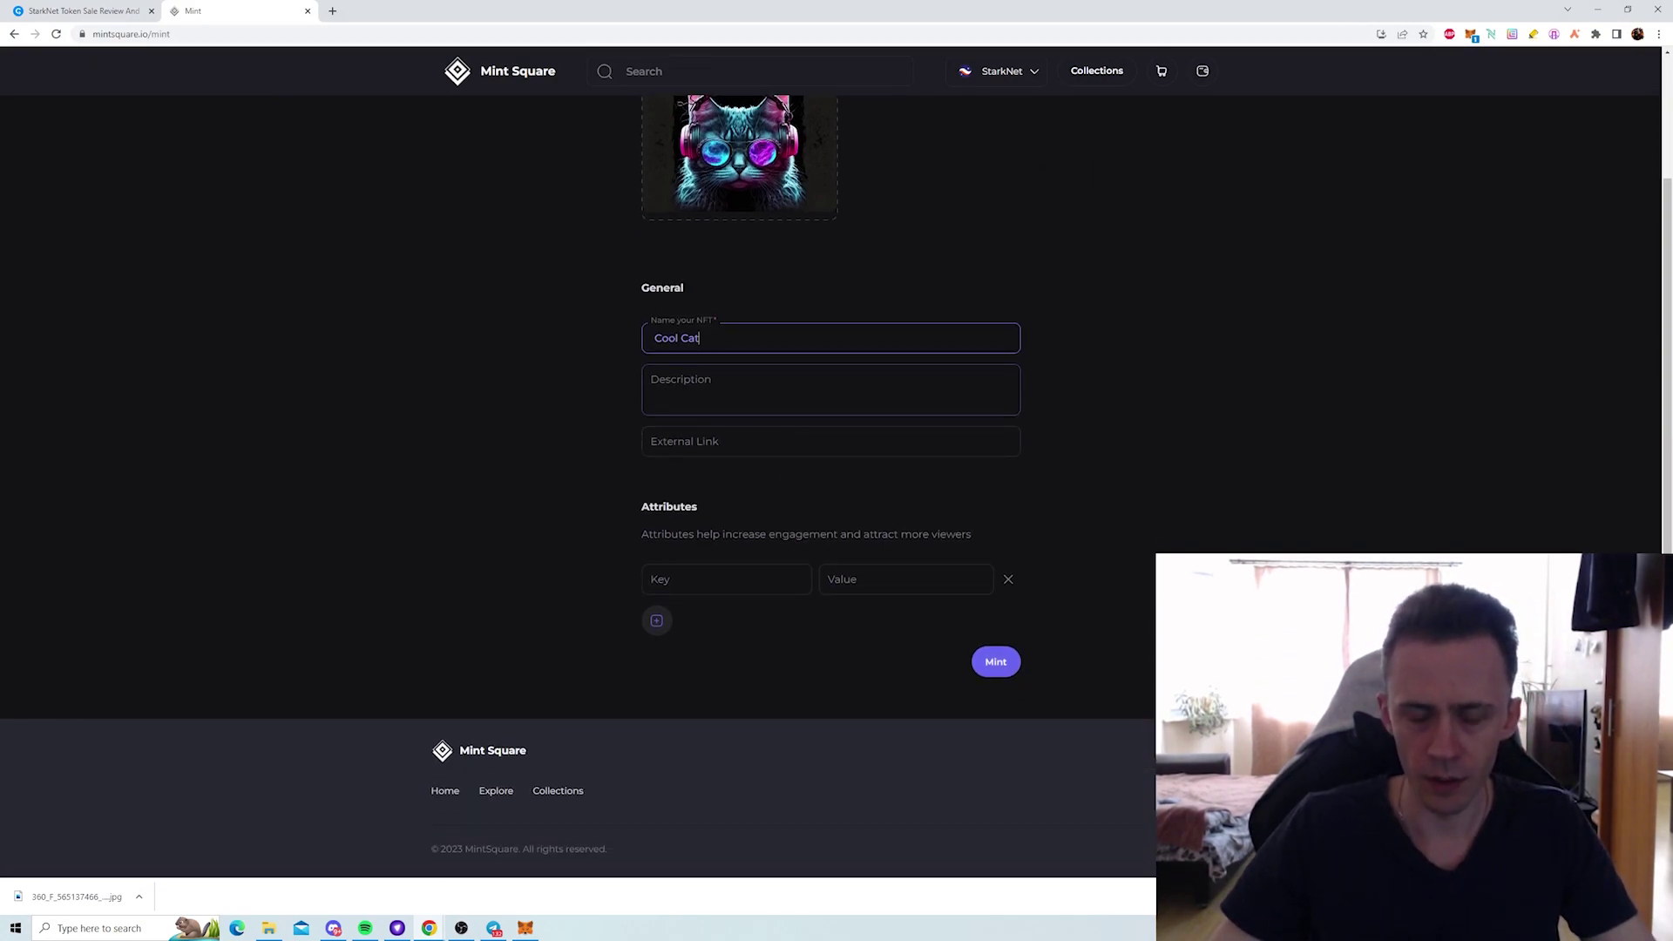
click(787, 390)
click(801, 442)
click(1115, 458)
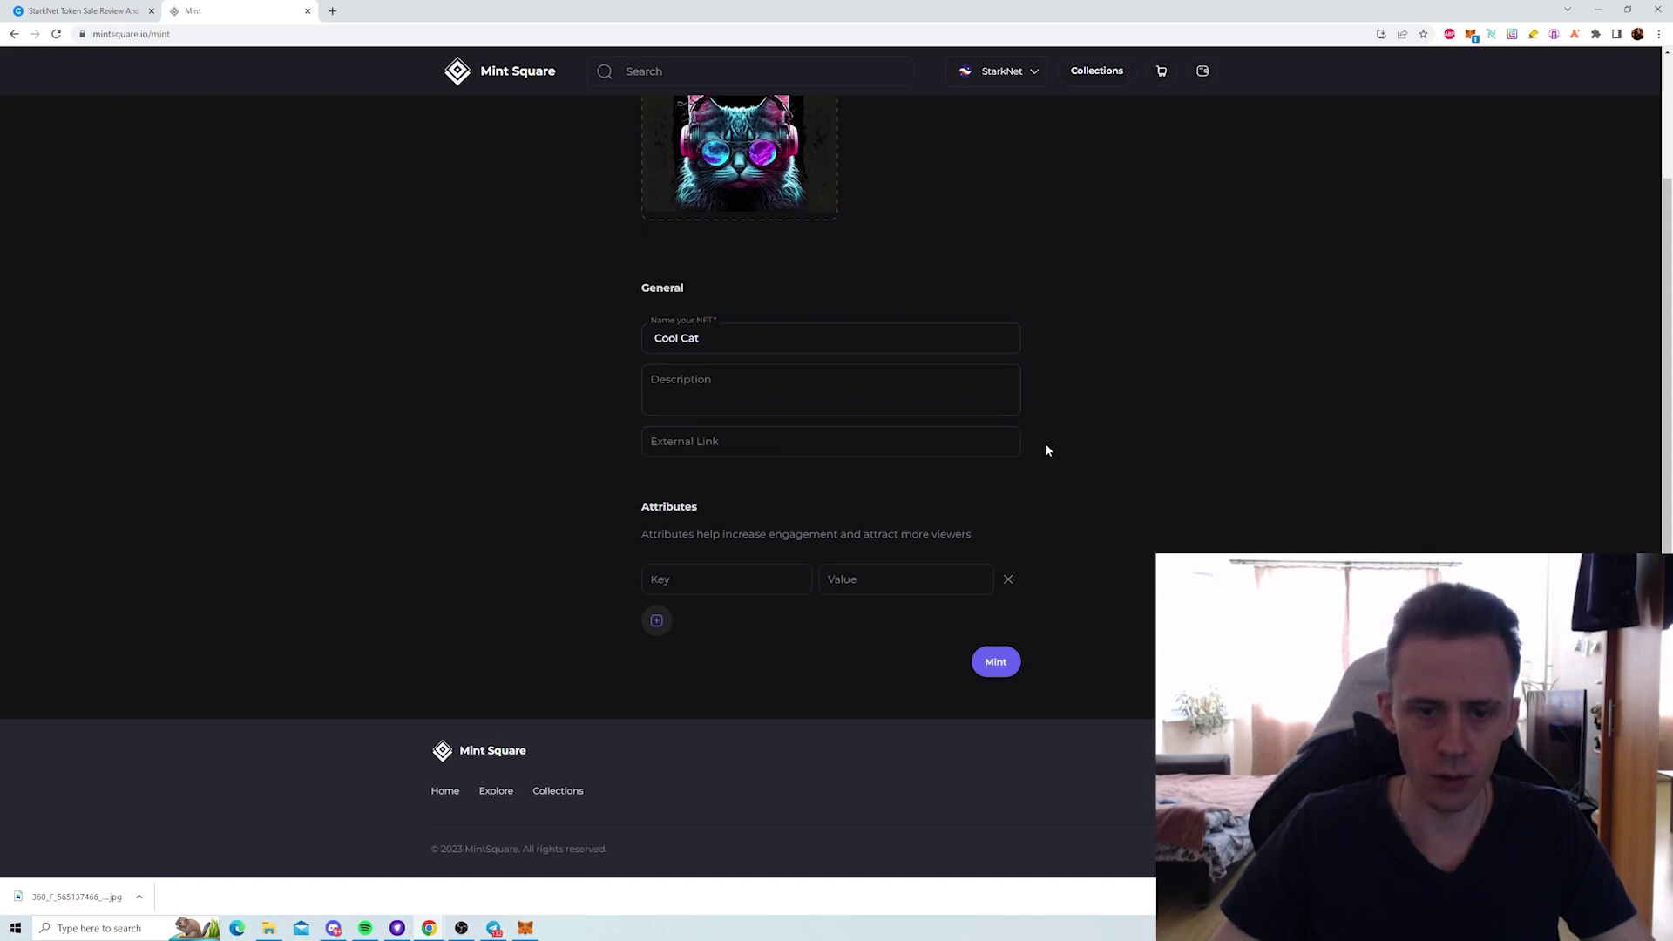
- Mint the NFT, connecting the Argent X wallet to Mint Square and approving the mint transaction
click(995, 661)
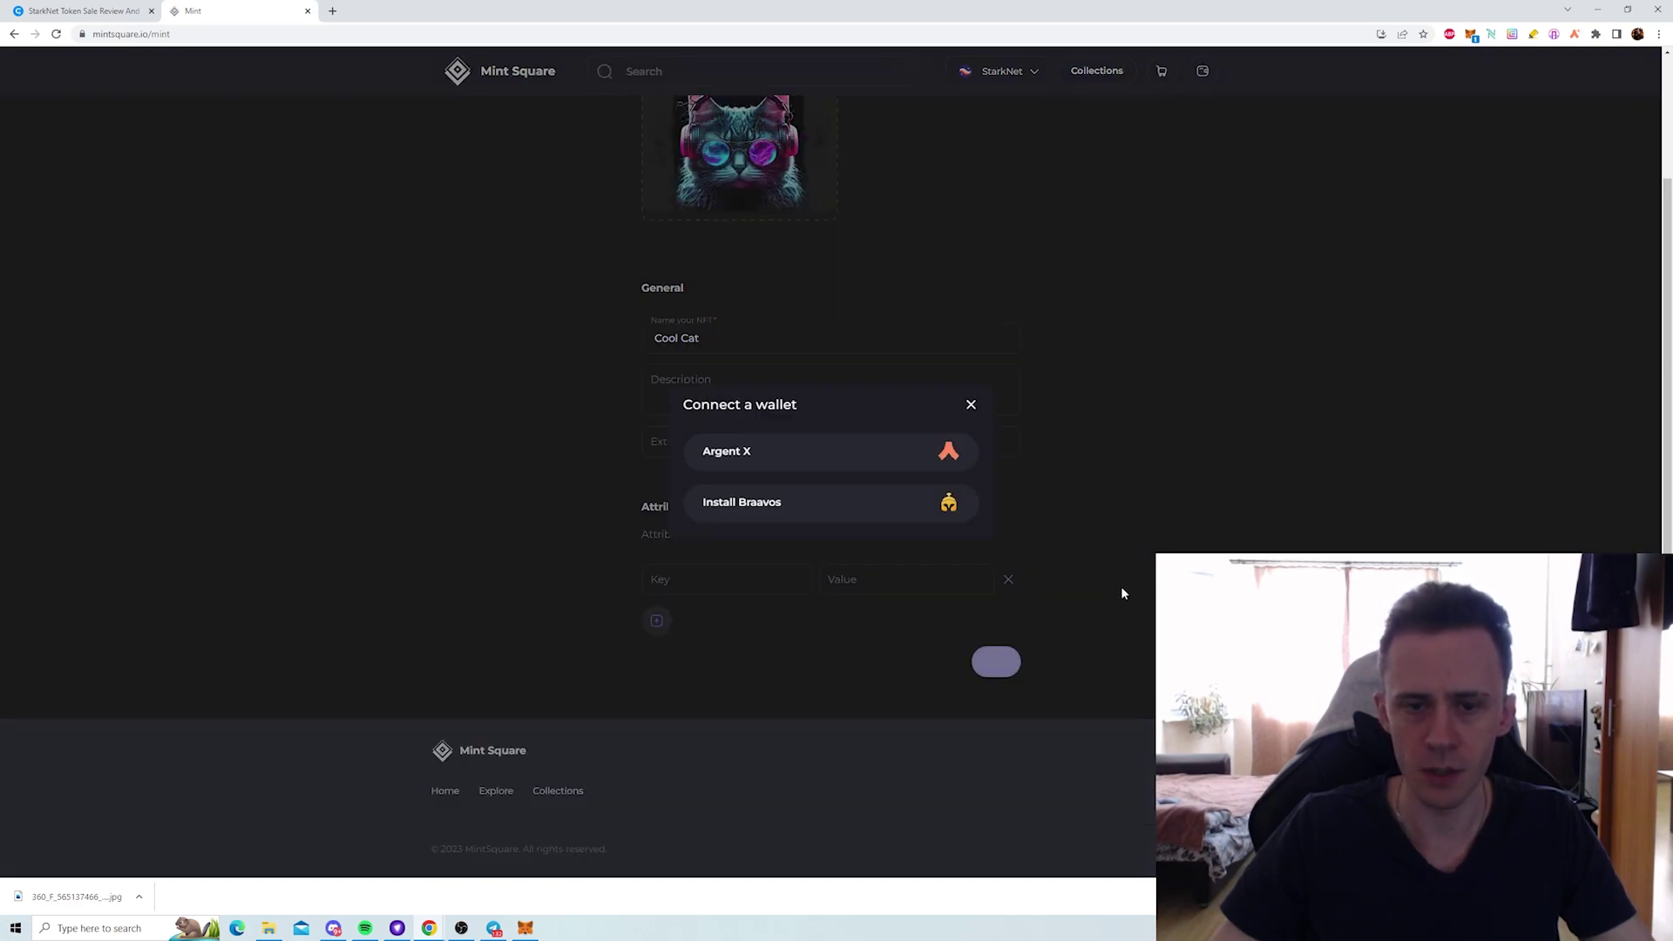
click(813, 453)
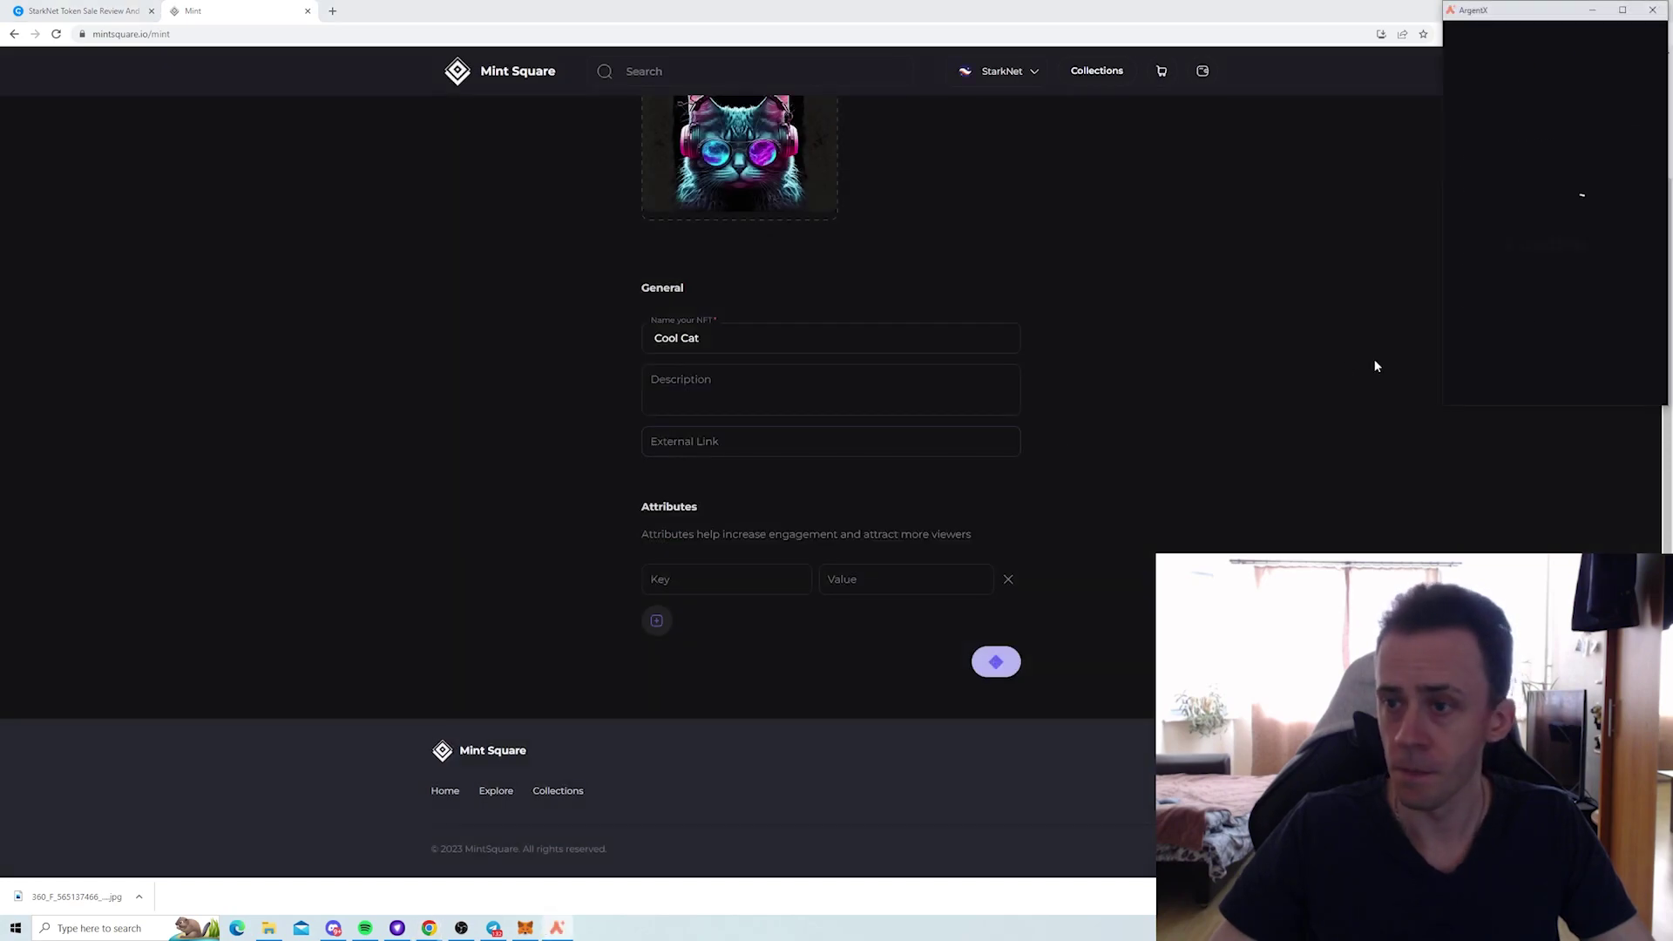
click(1608, 382)
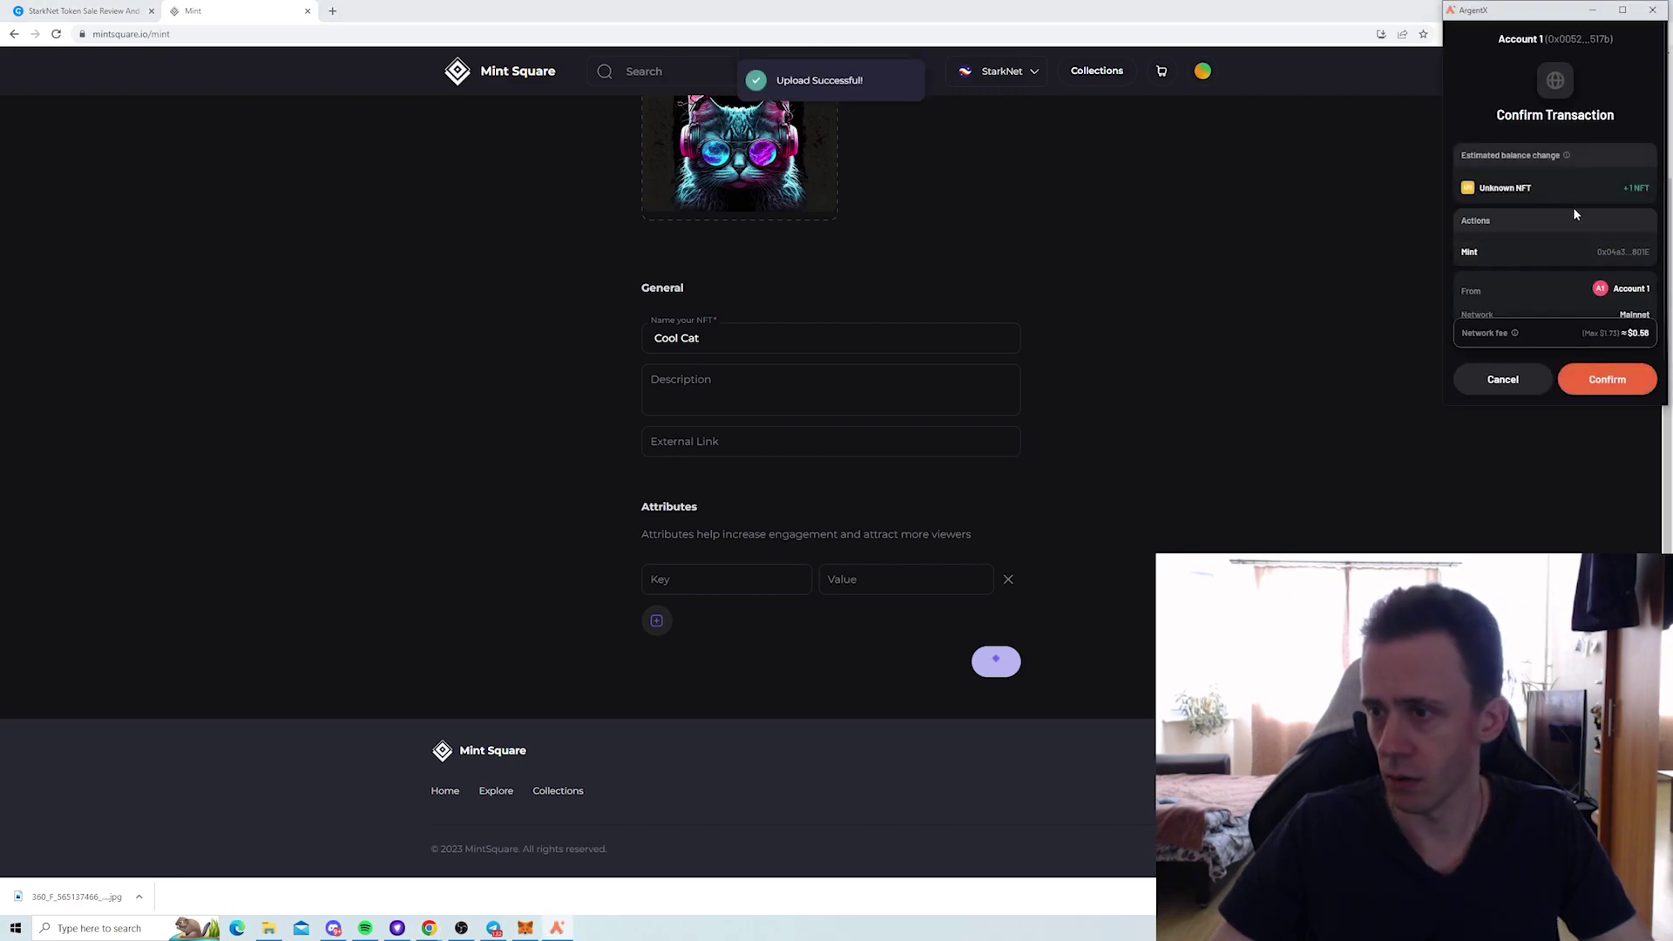
click(1608, 379)
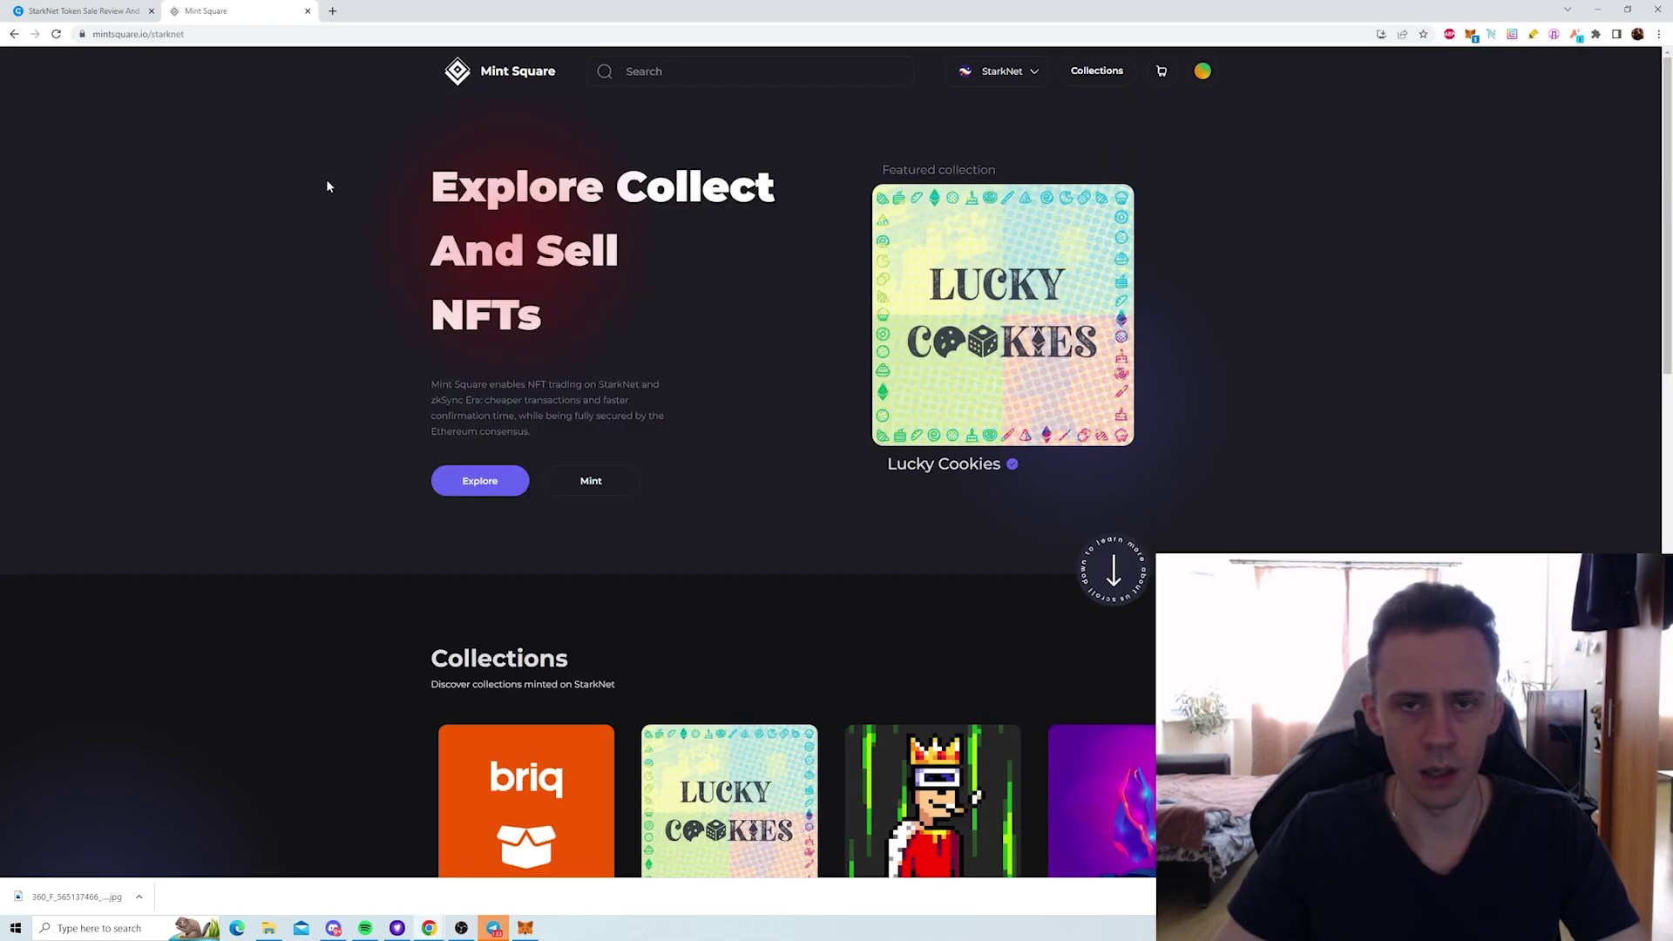
- Explore the NFTs listed for StarkNet on Mint Square, sorted by price from low to high
scroll(332, 169, down, 4)
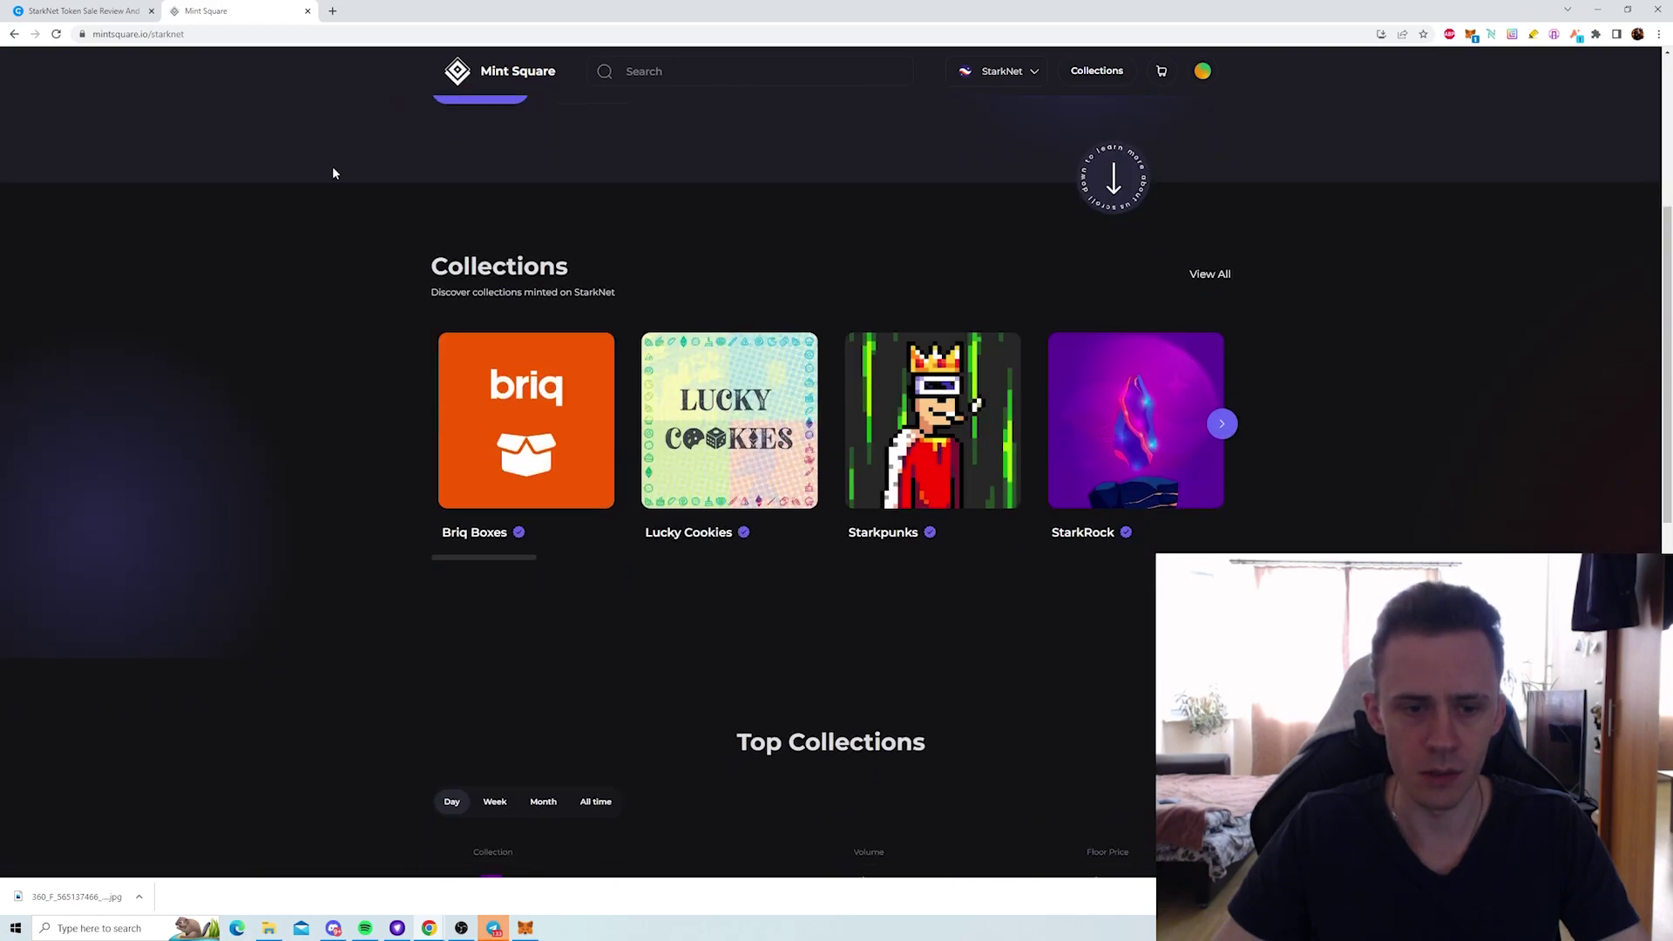
scroll(332, 172, down, 4)
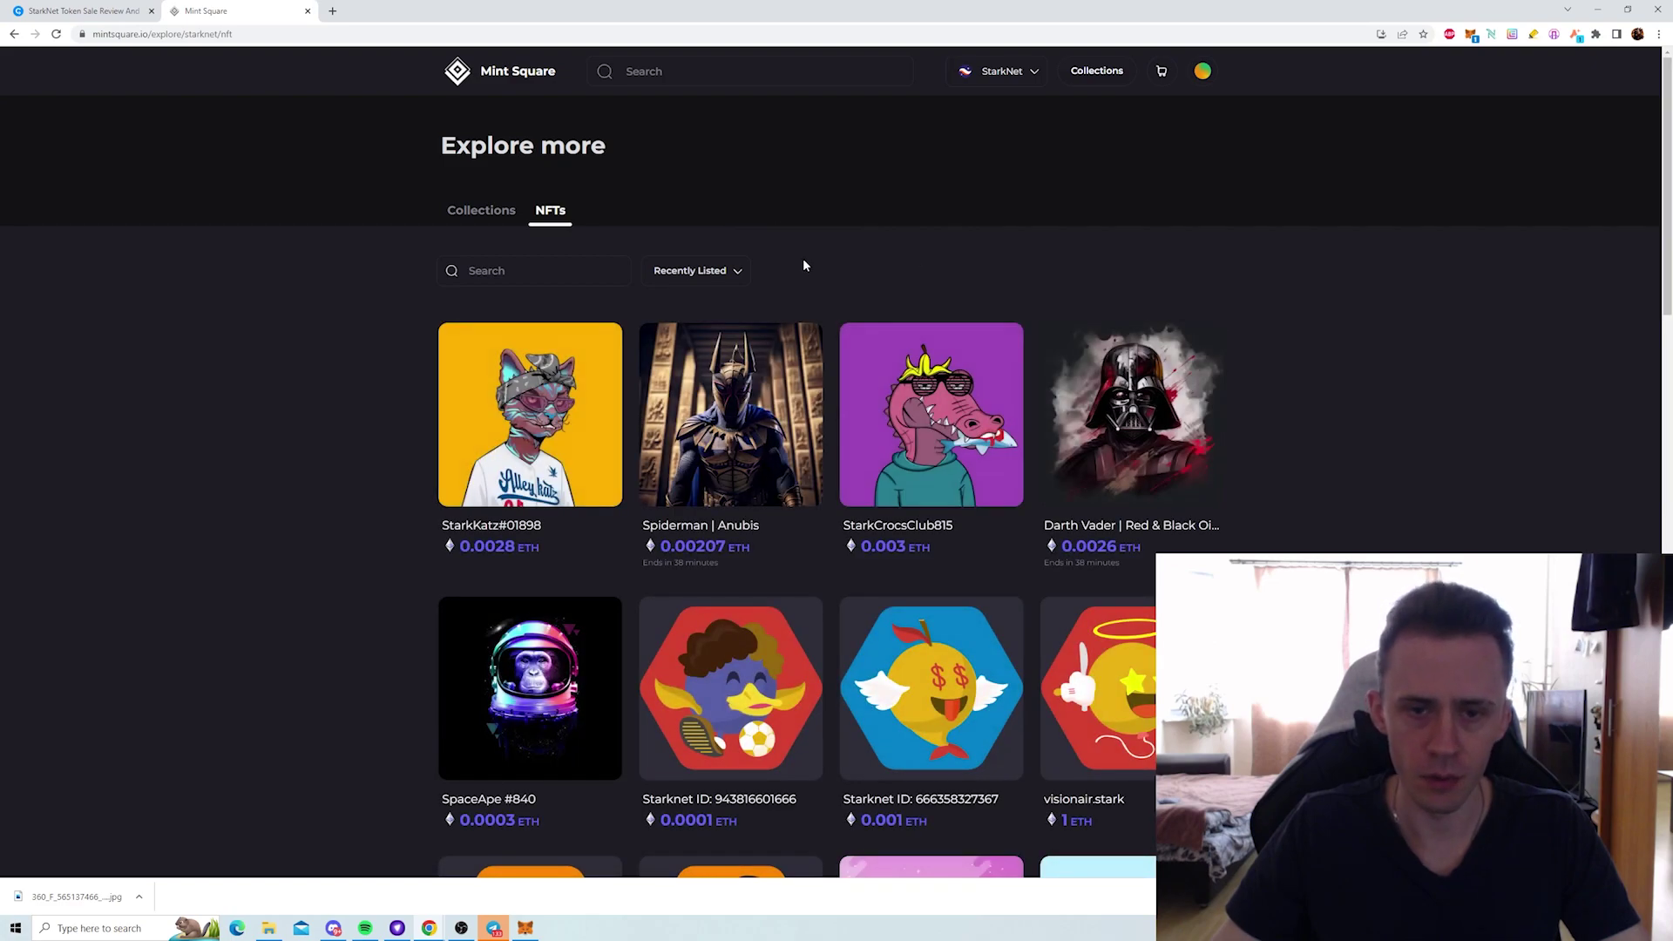
click(739, 270)
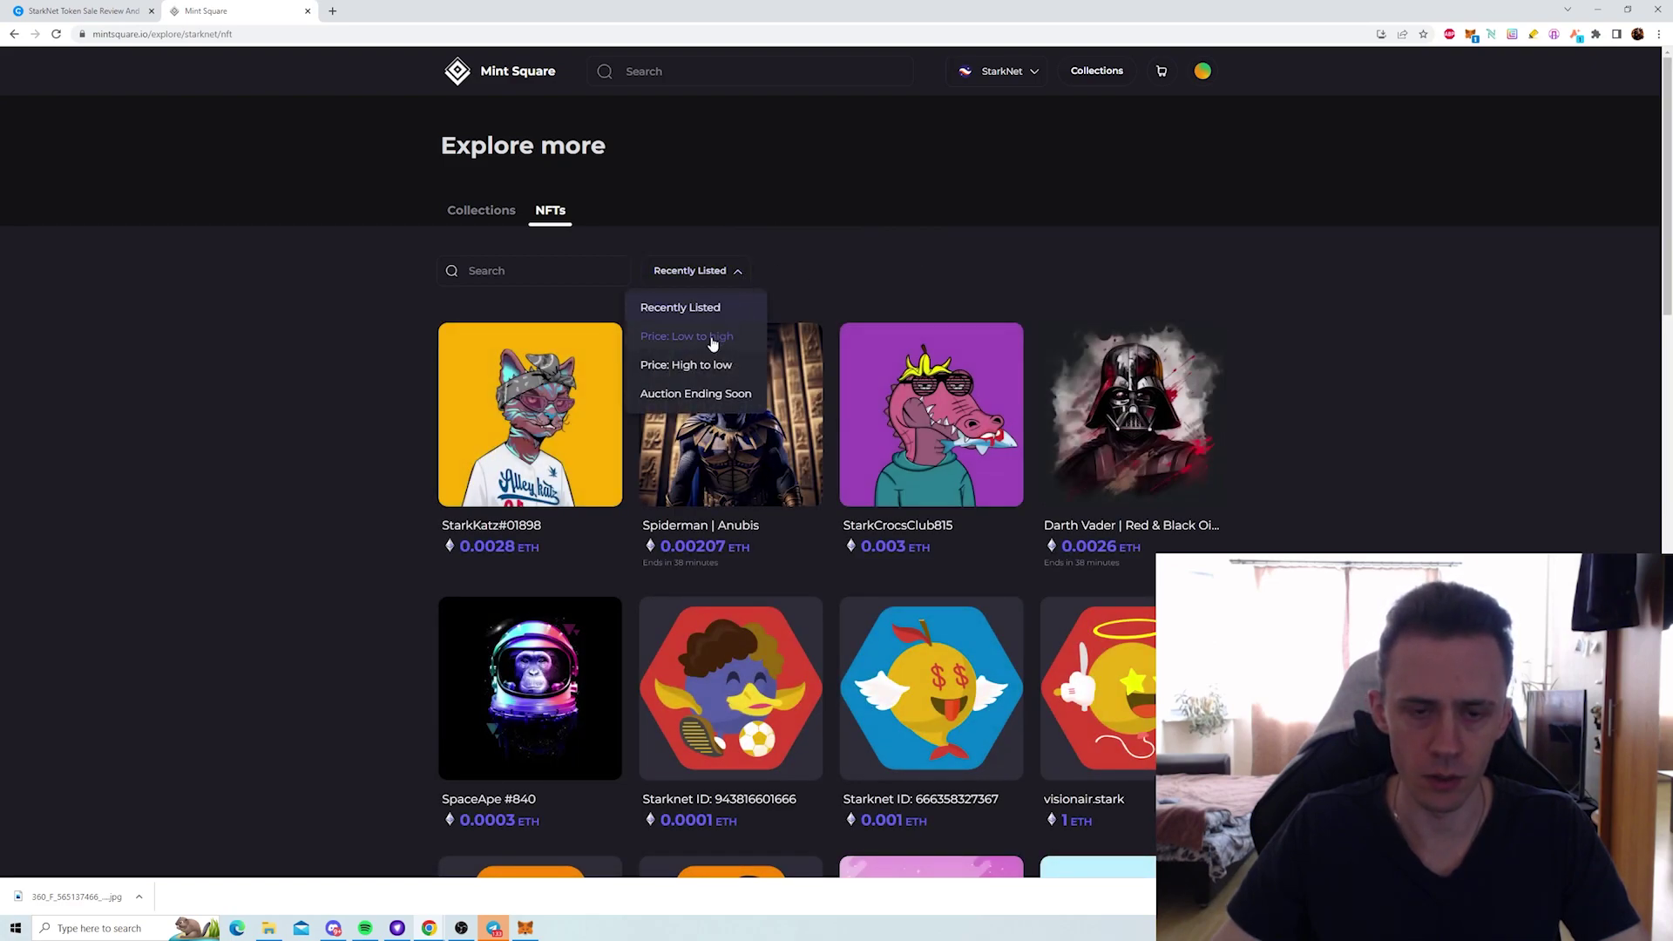
click(735, 269)
click(739, 272)
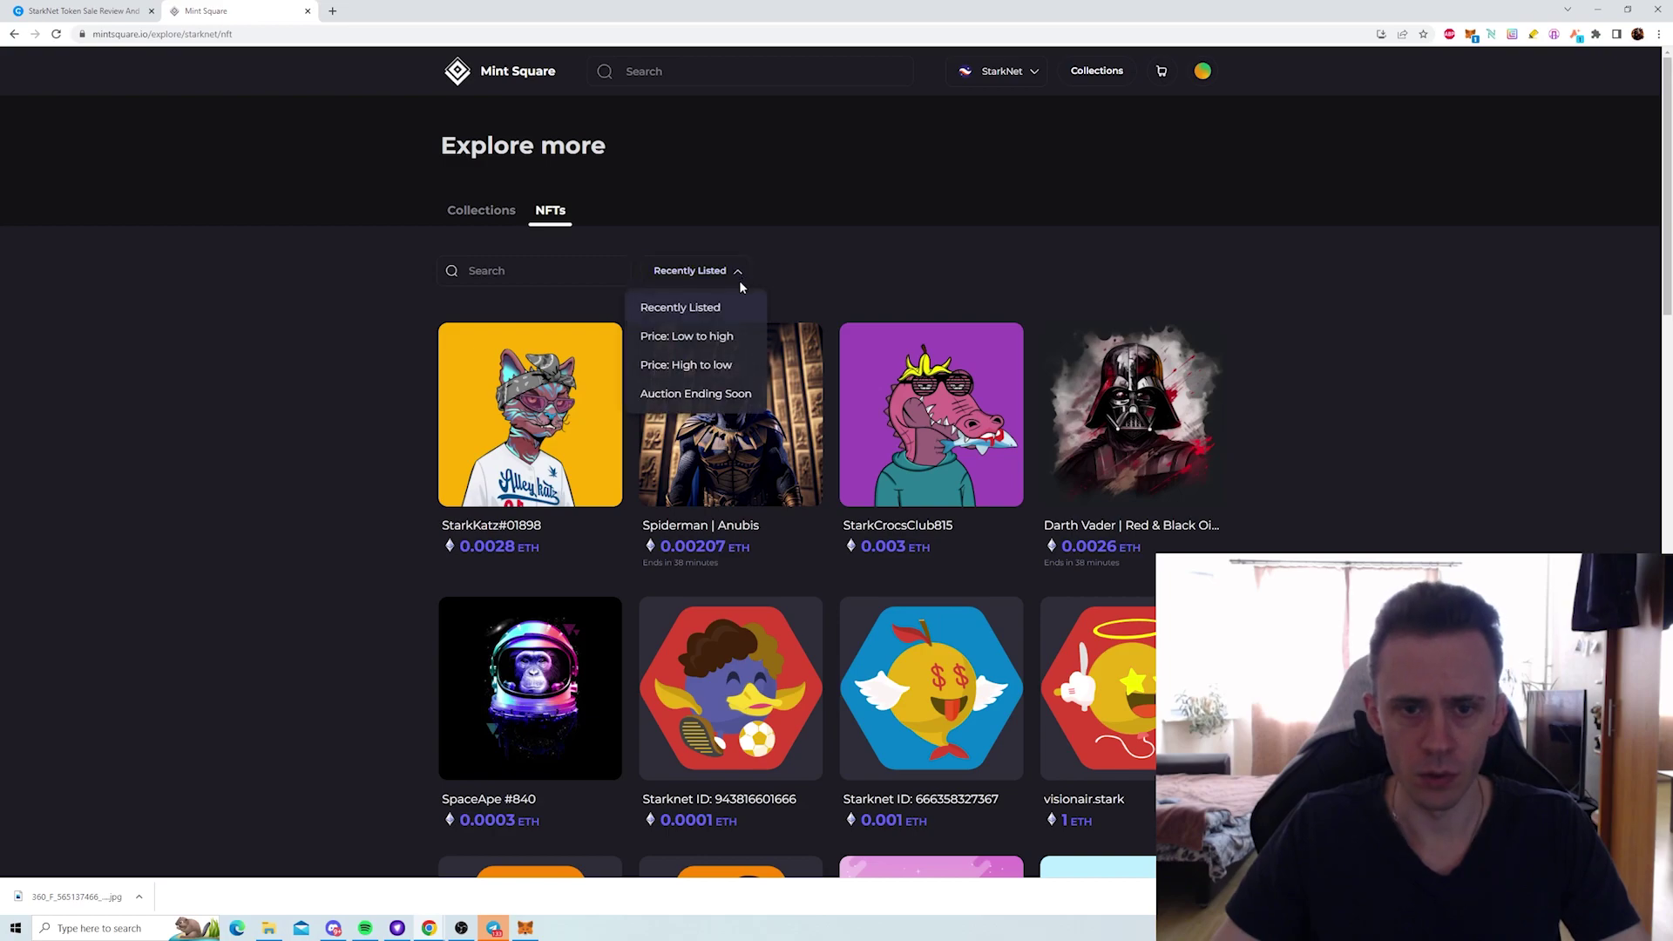
click(680, 340)
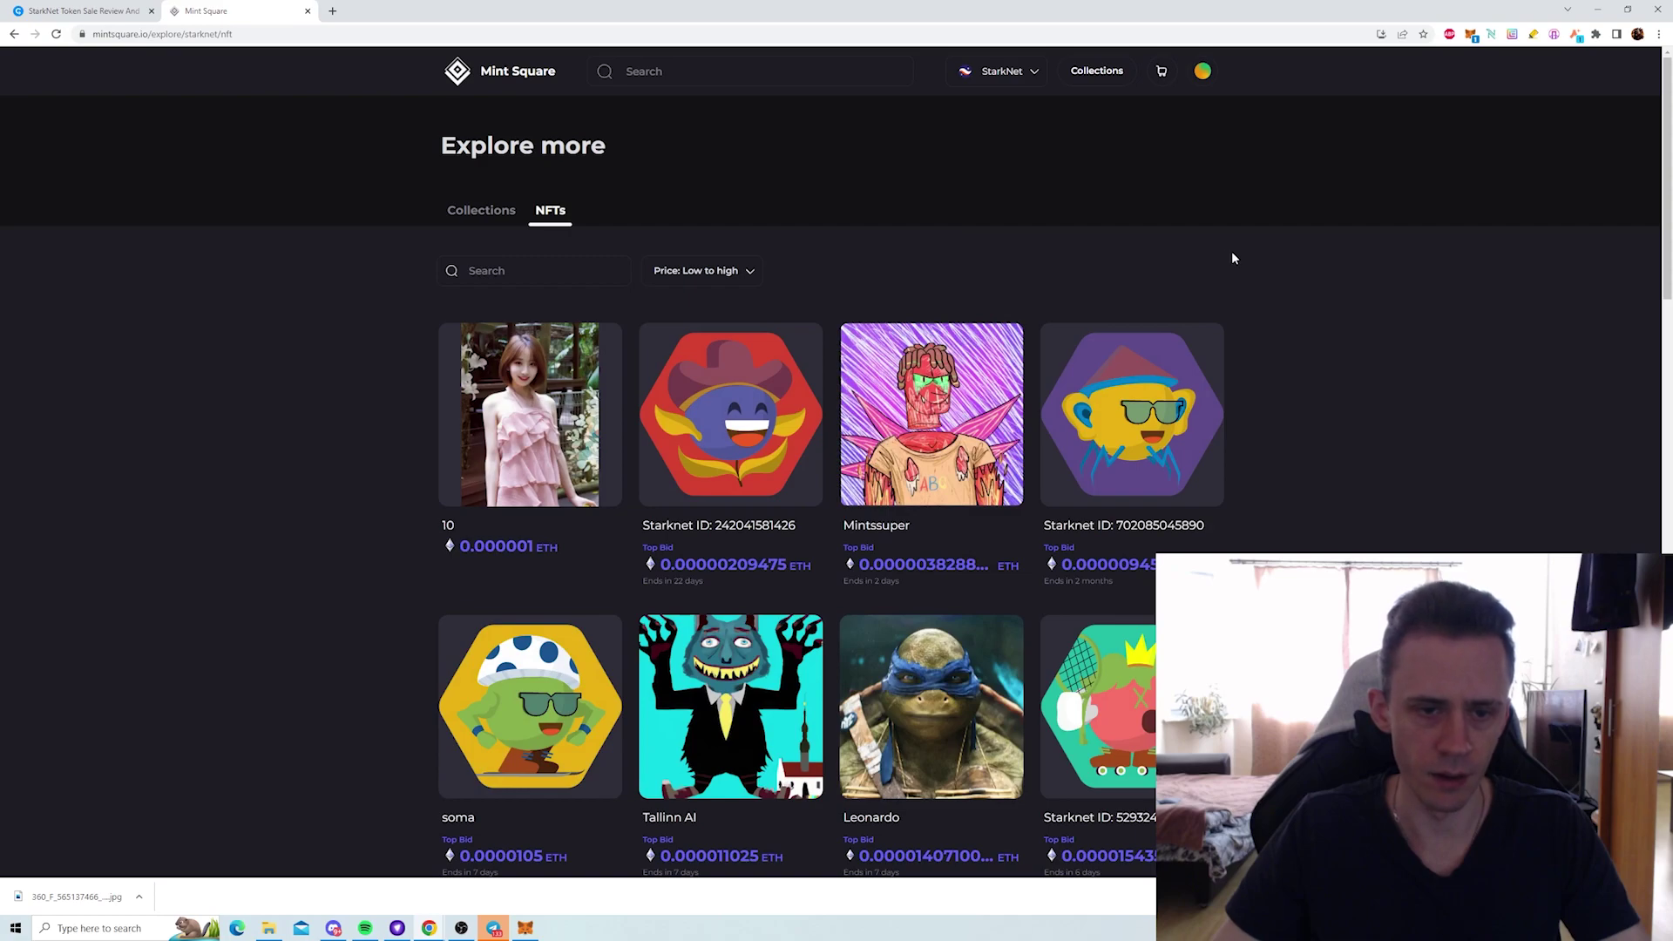
scroll(1257, 252, down, 1)
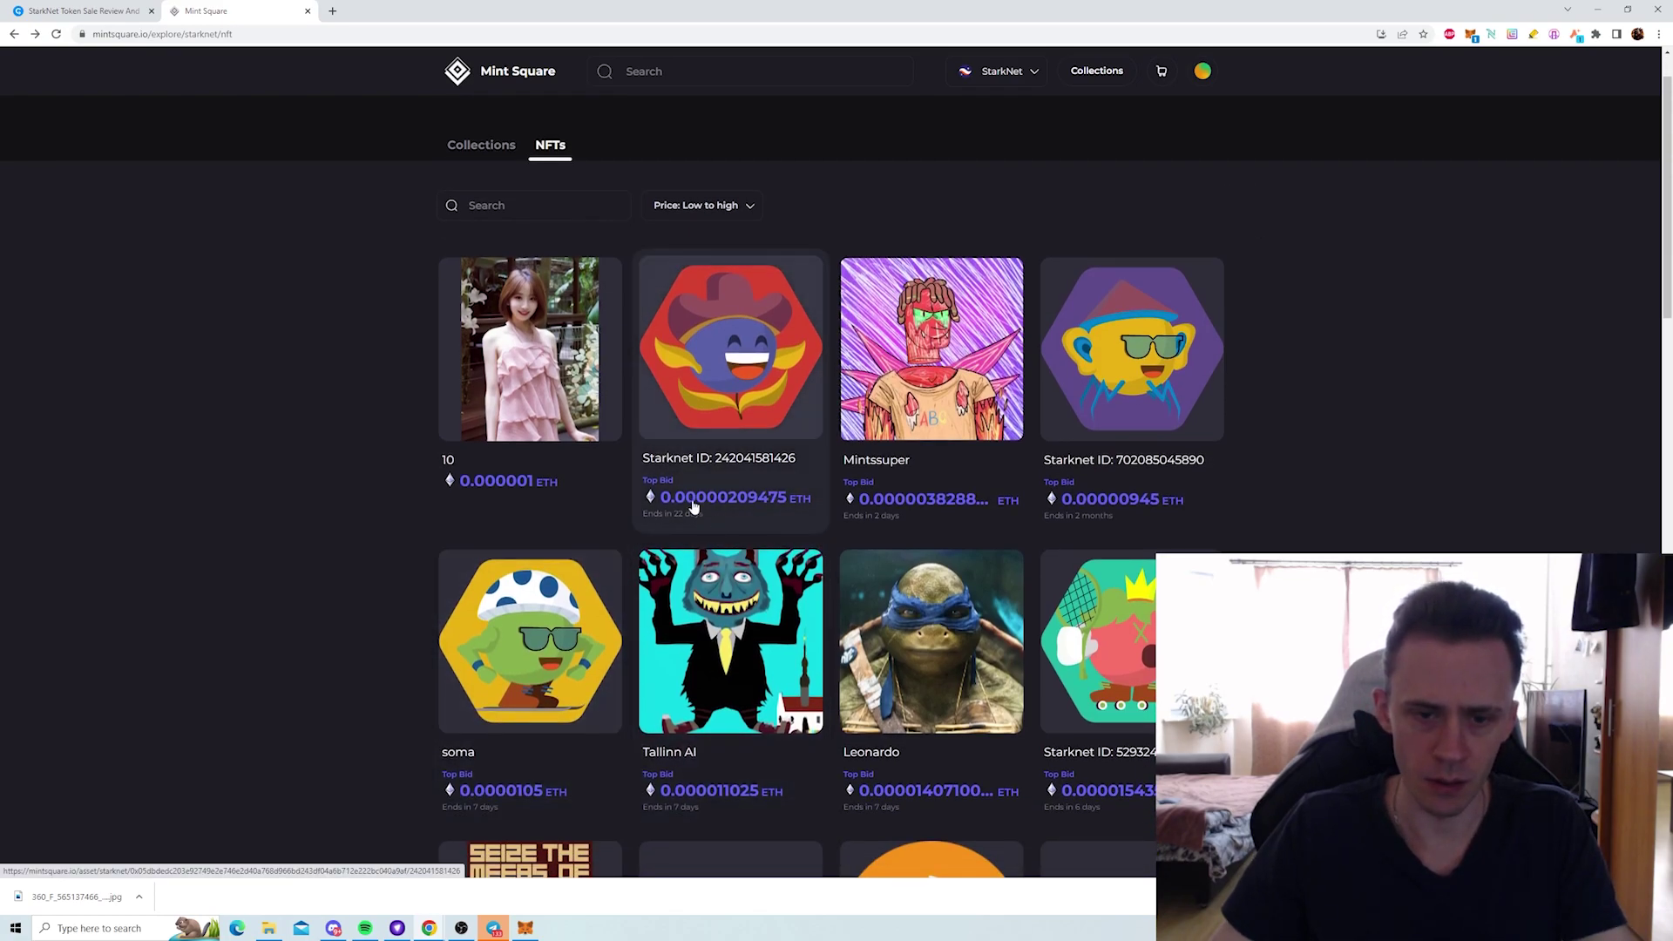
- Start a bid on the Starknet ID NFT with the cowboy hat and approve unlocking ETH transfers in Argent X
click(761, 373)
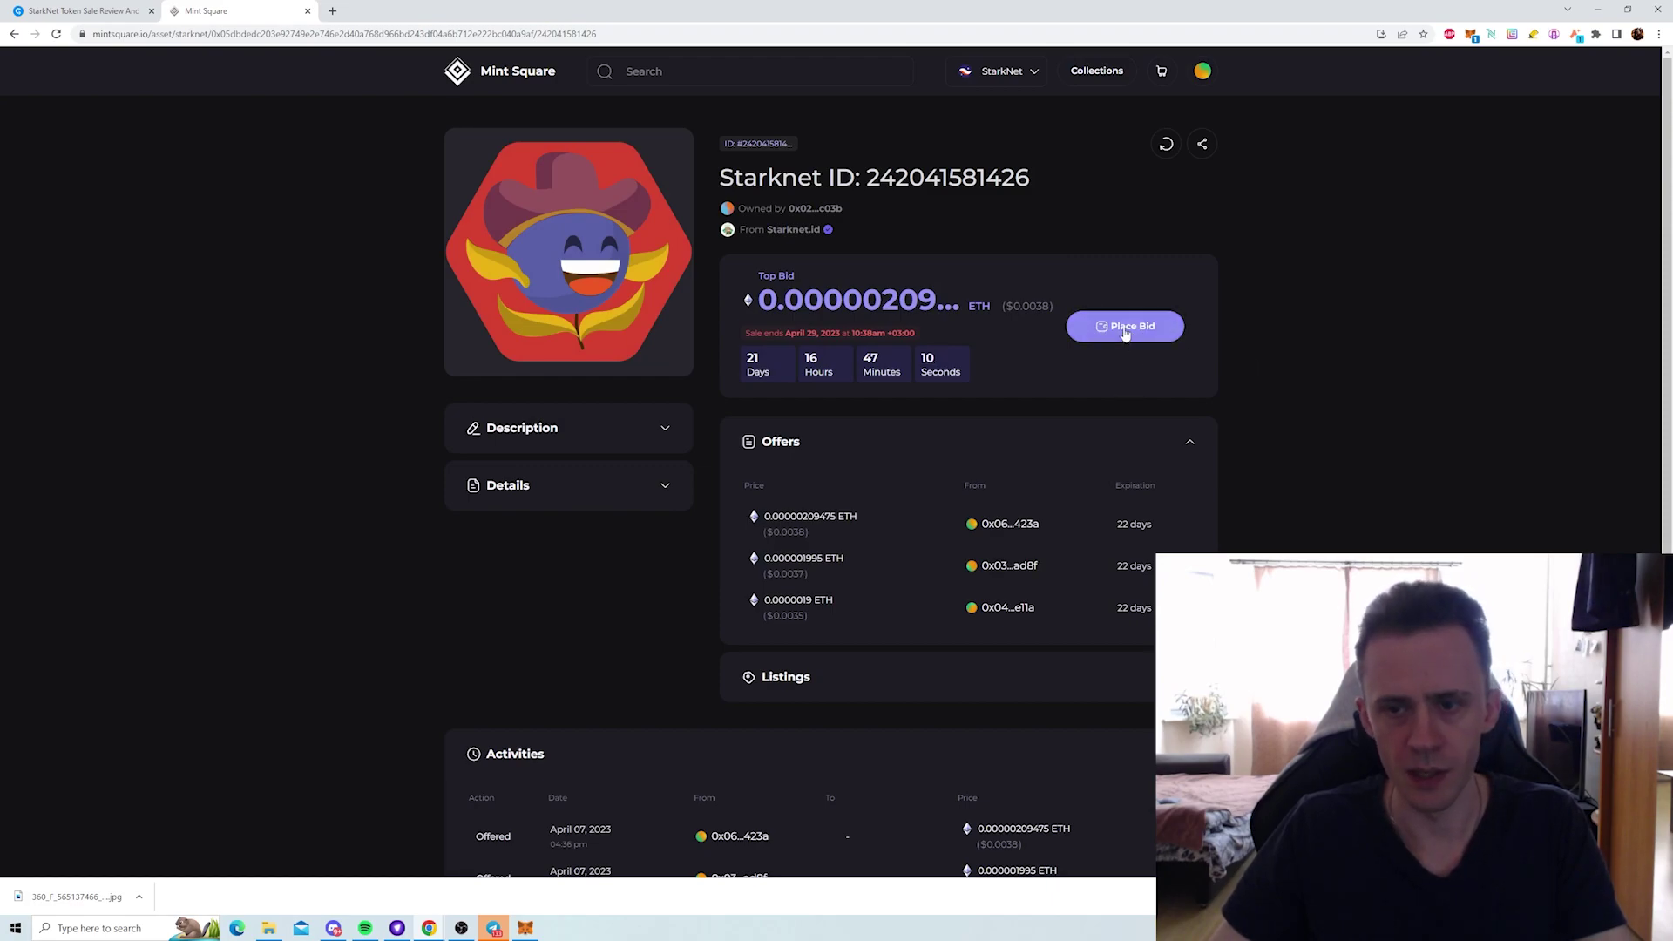
click(1142, 337)
click(959, 515)
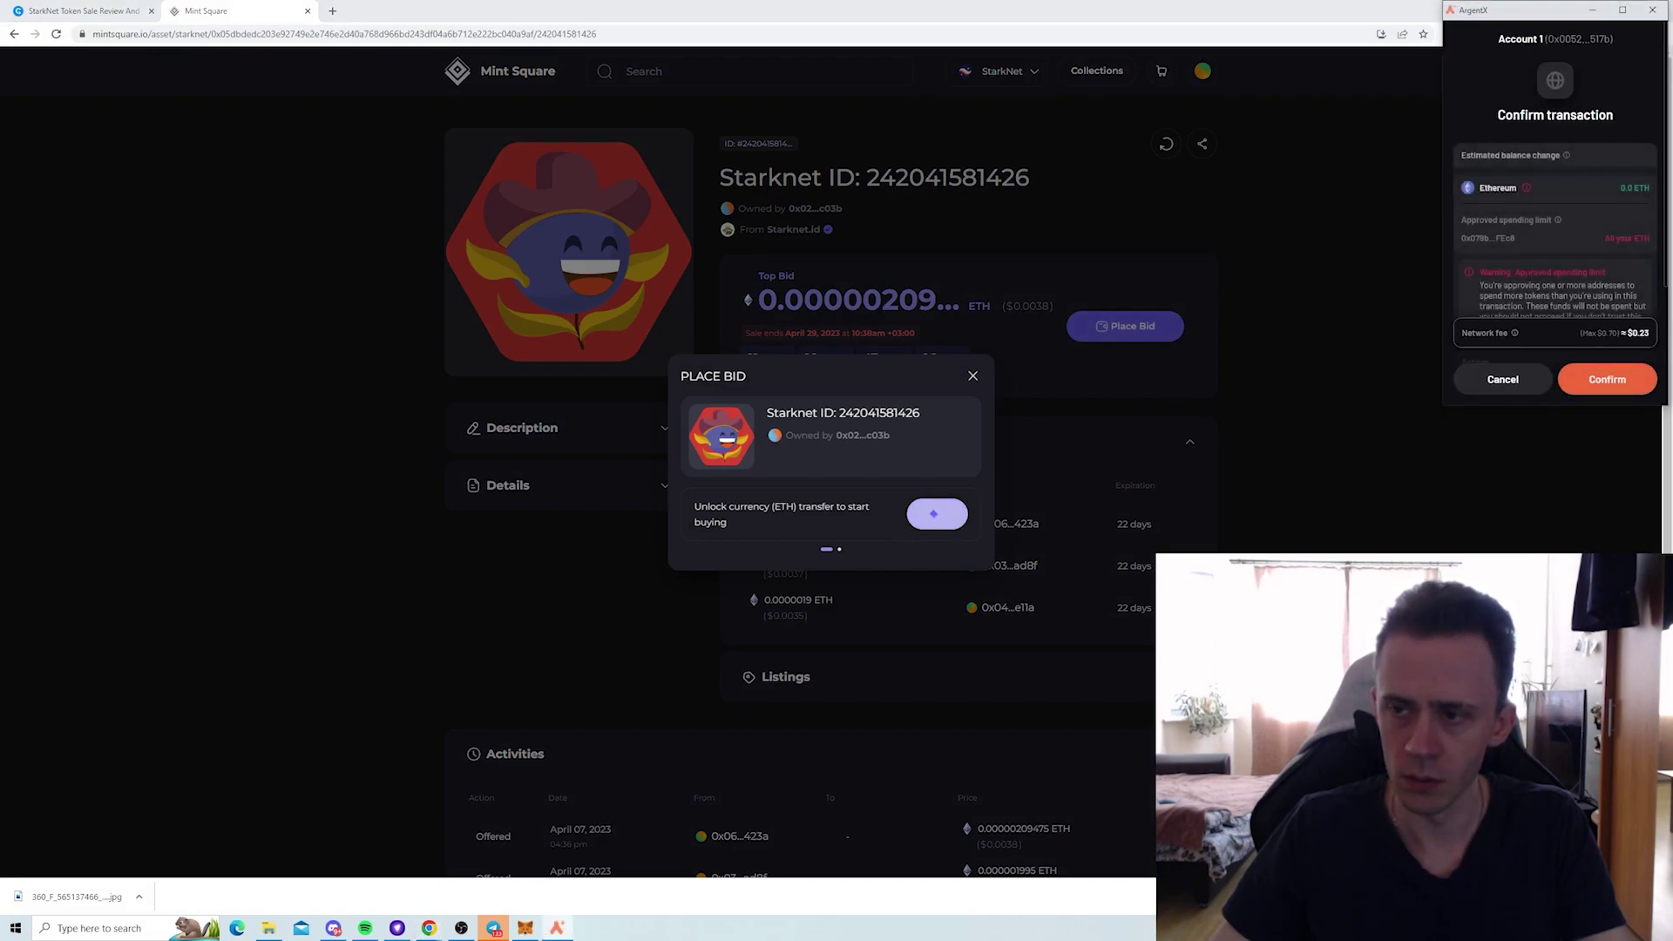
scroll(1527, 276, down, 1)
scroll(1526, 273, down, 2)
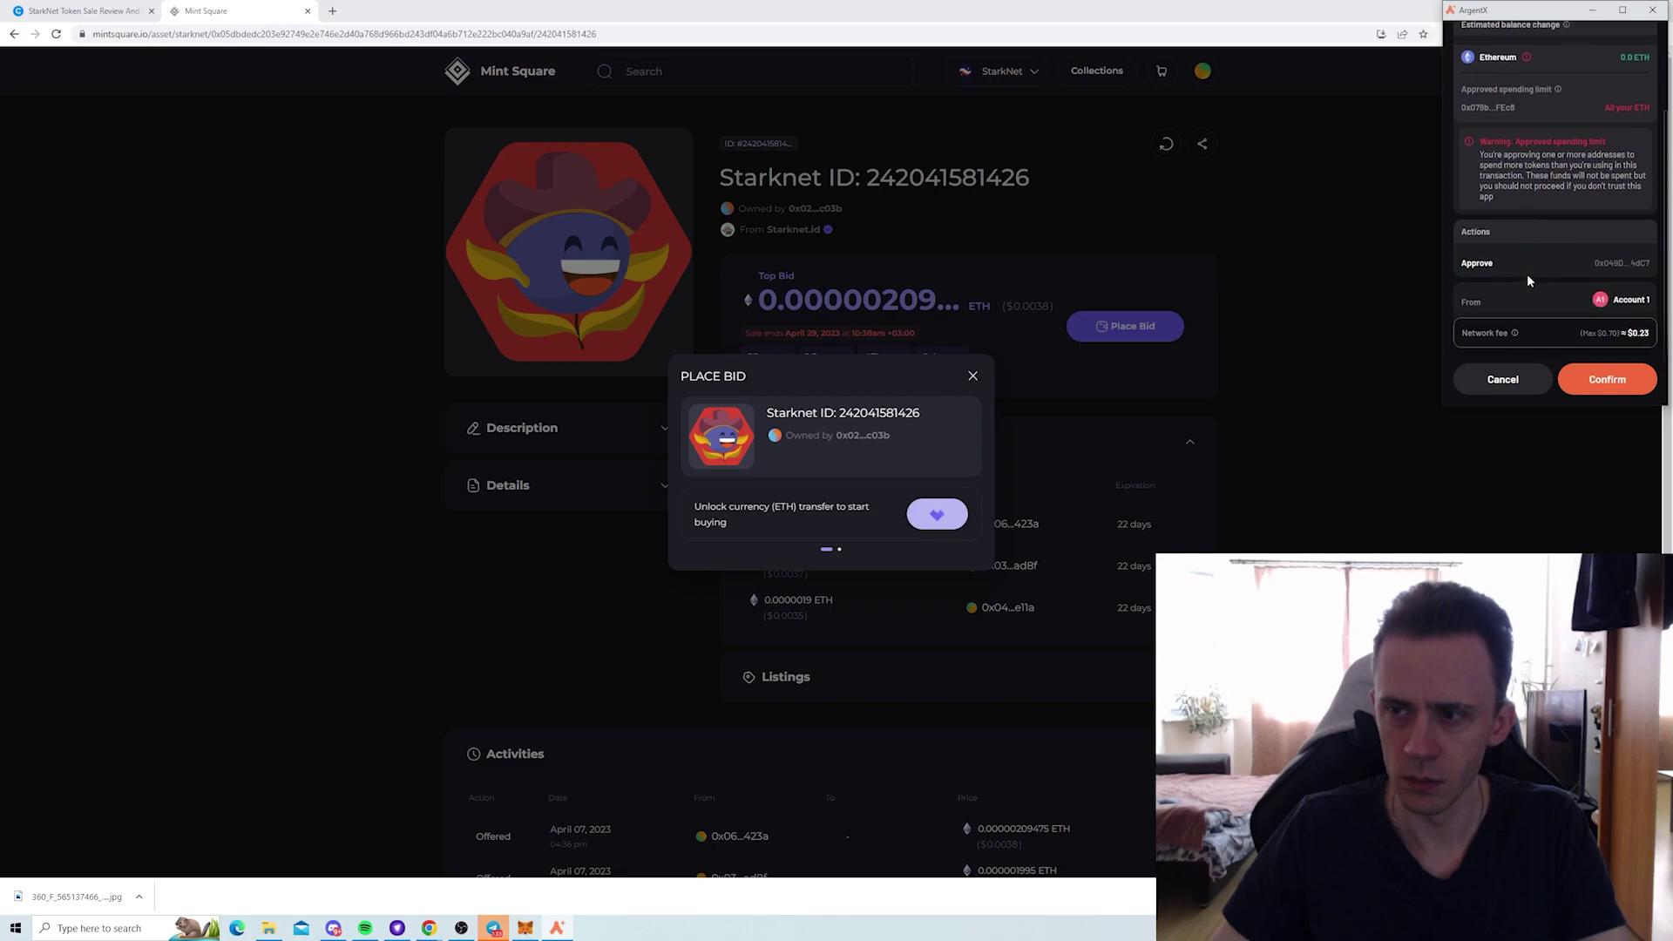
click(1619, 380)
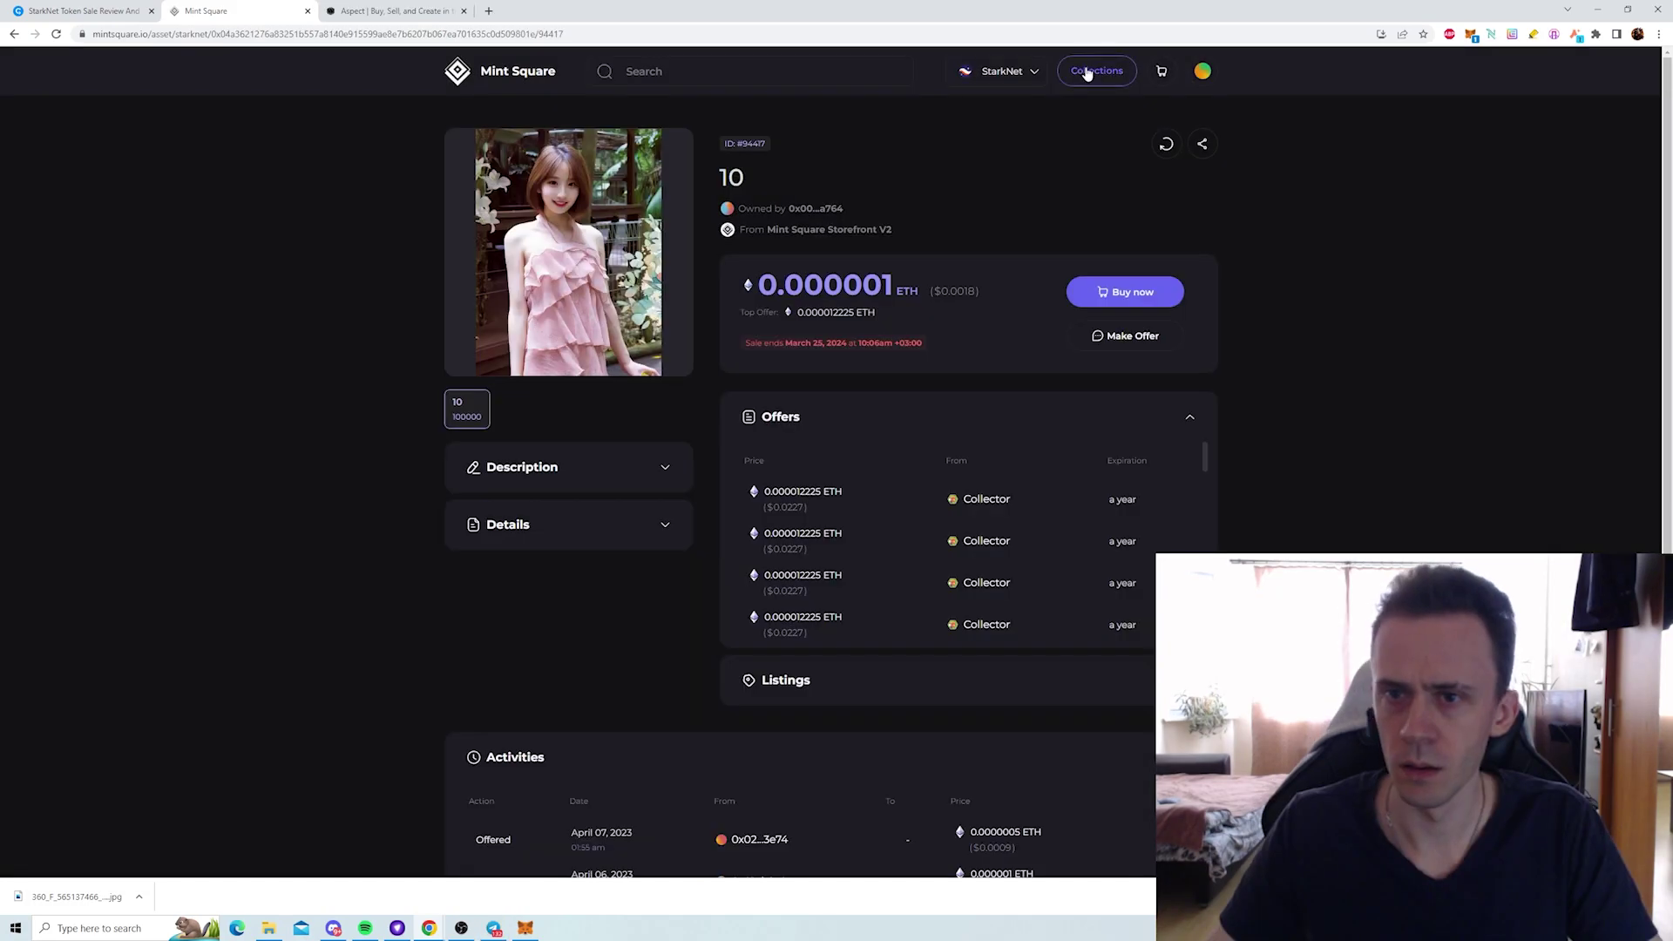
- Look through the top StarkNet collections and open the wallet's Mint Square profile to see its collected NFTs
click(1090, 71)
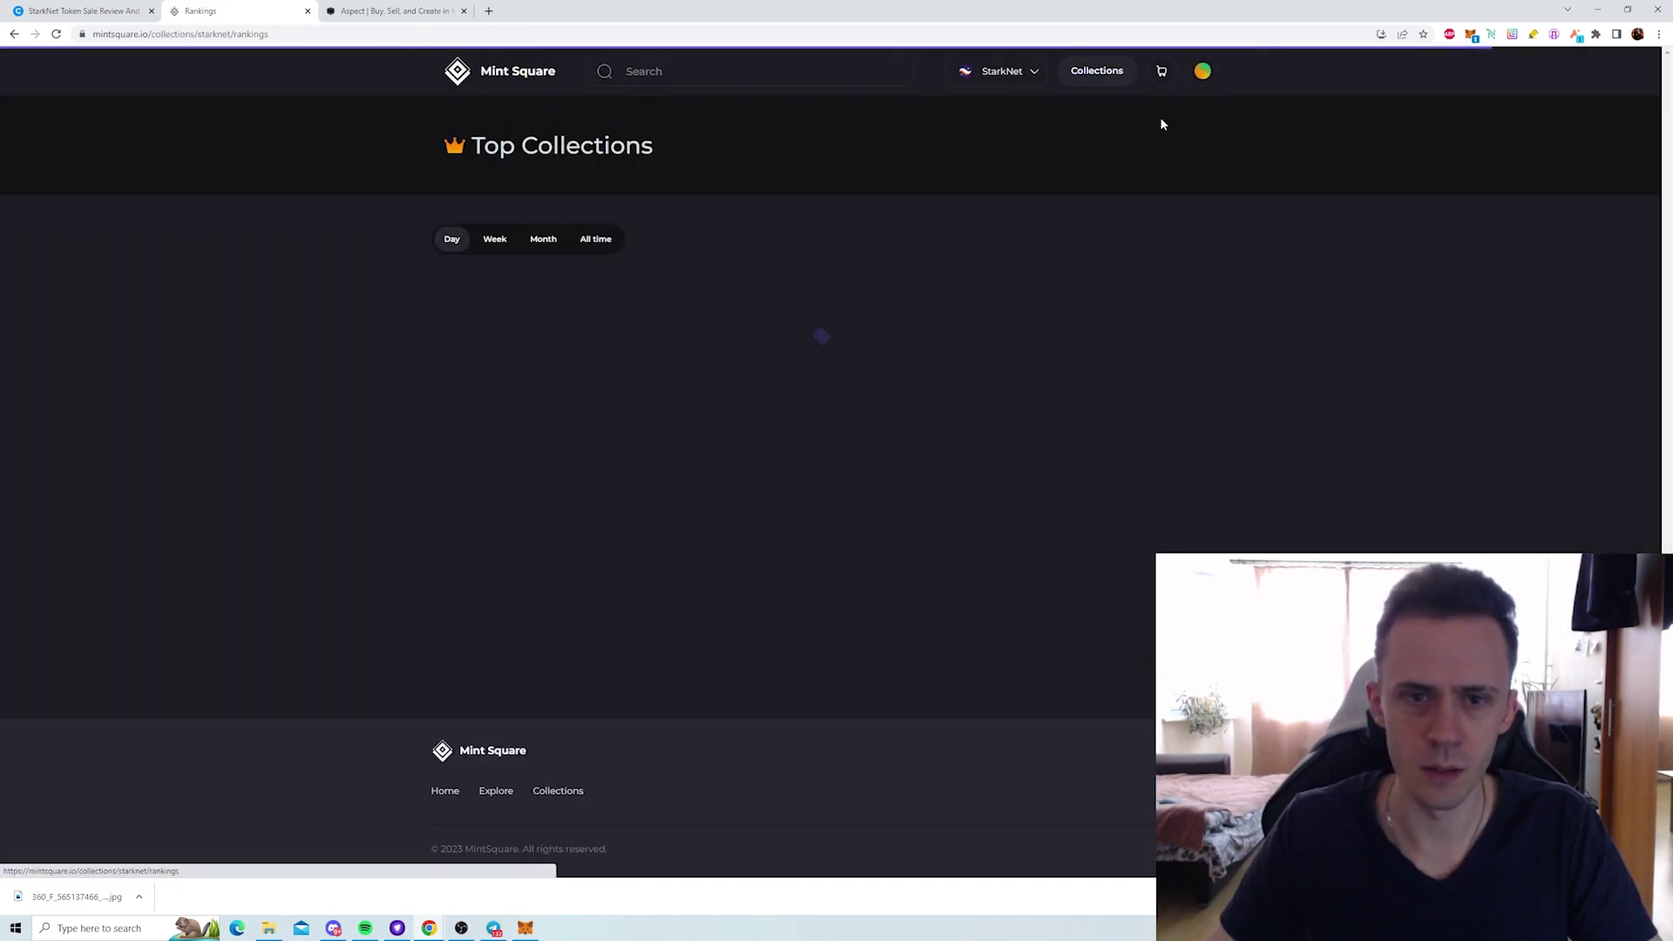
click(1203, 72)
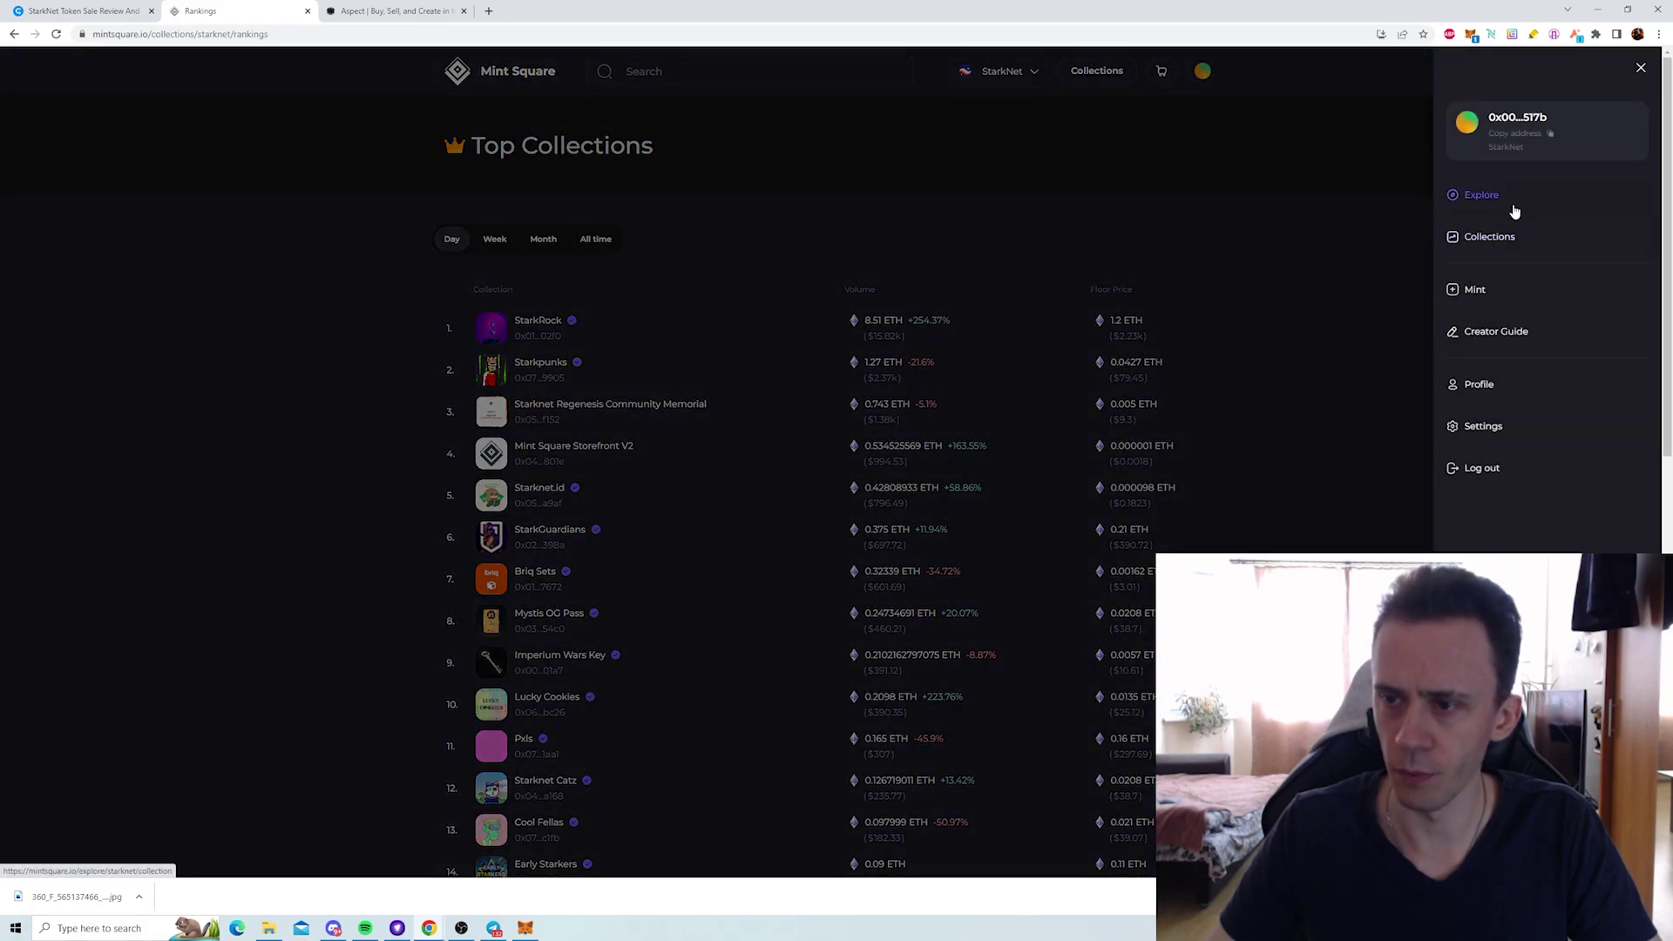
click(1486, 383)
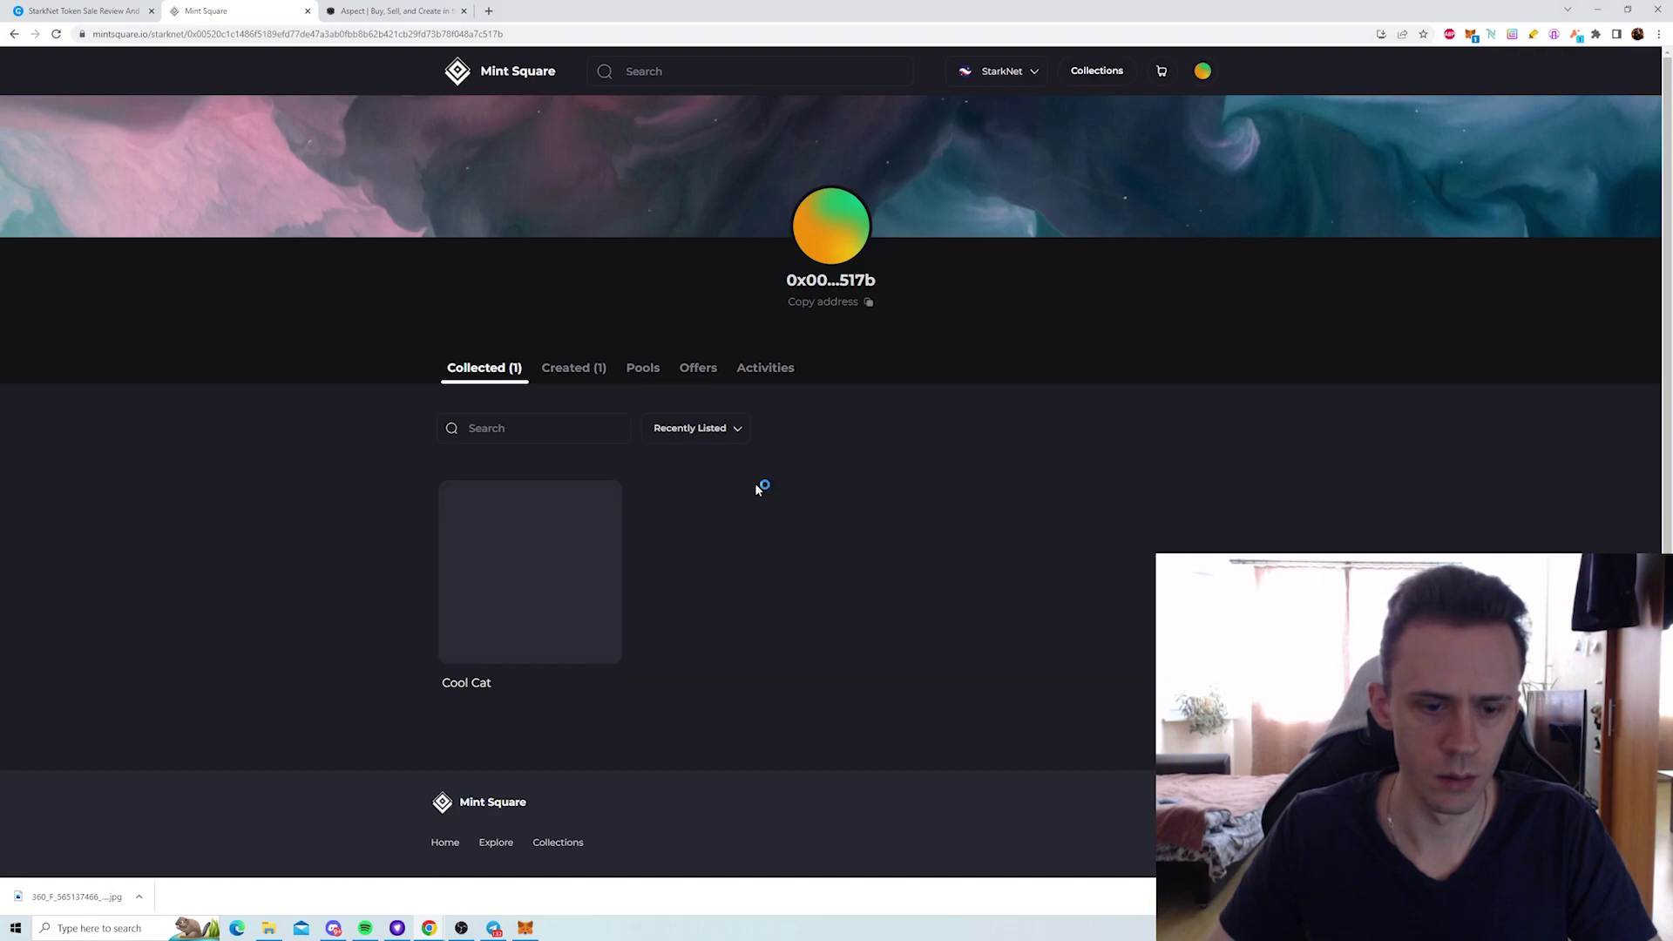
- Place a bid of 0.000002309461875 ETH on the Starknet ID NFT with the cowboy hat and dismiss the submission dialog
scroll(741, 496, down, 1)
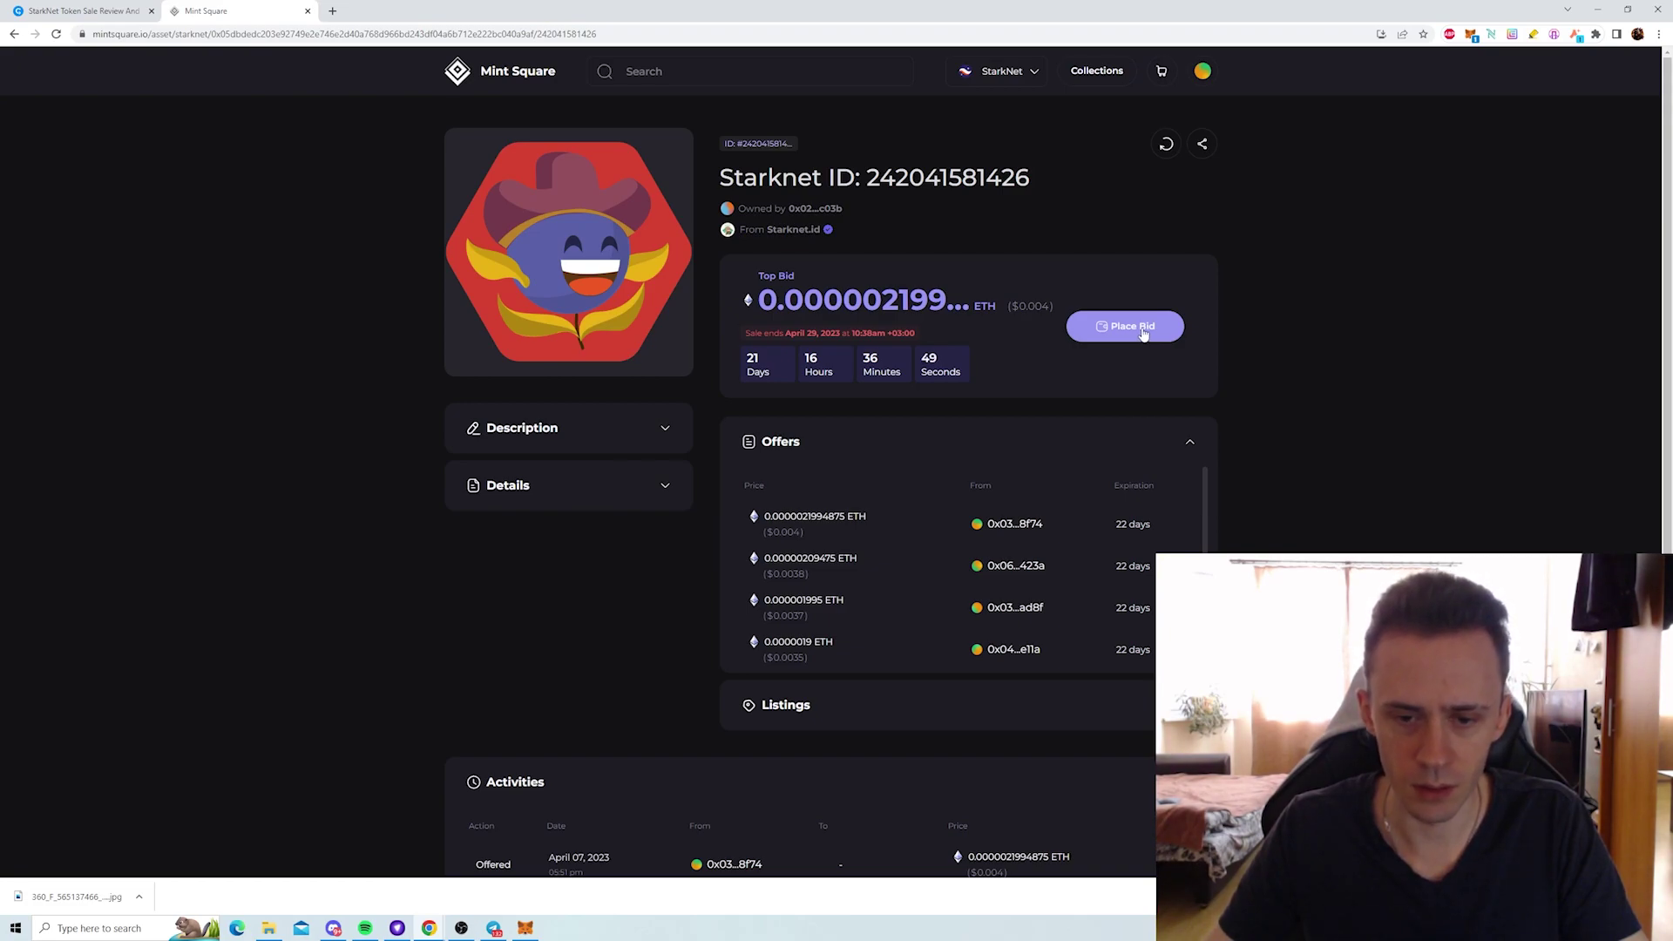
click(1141, 330)
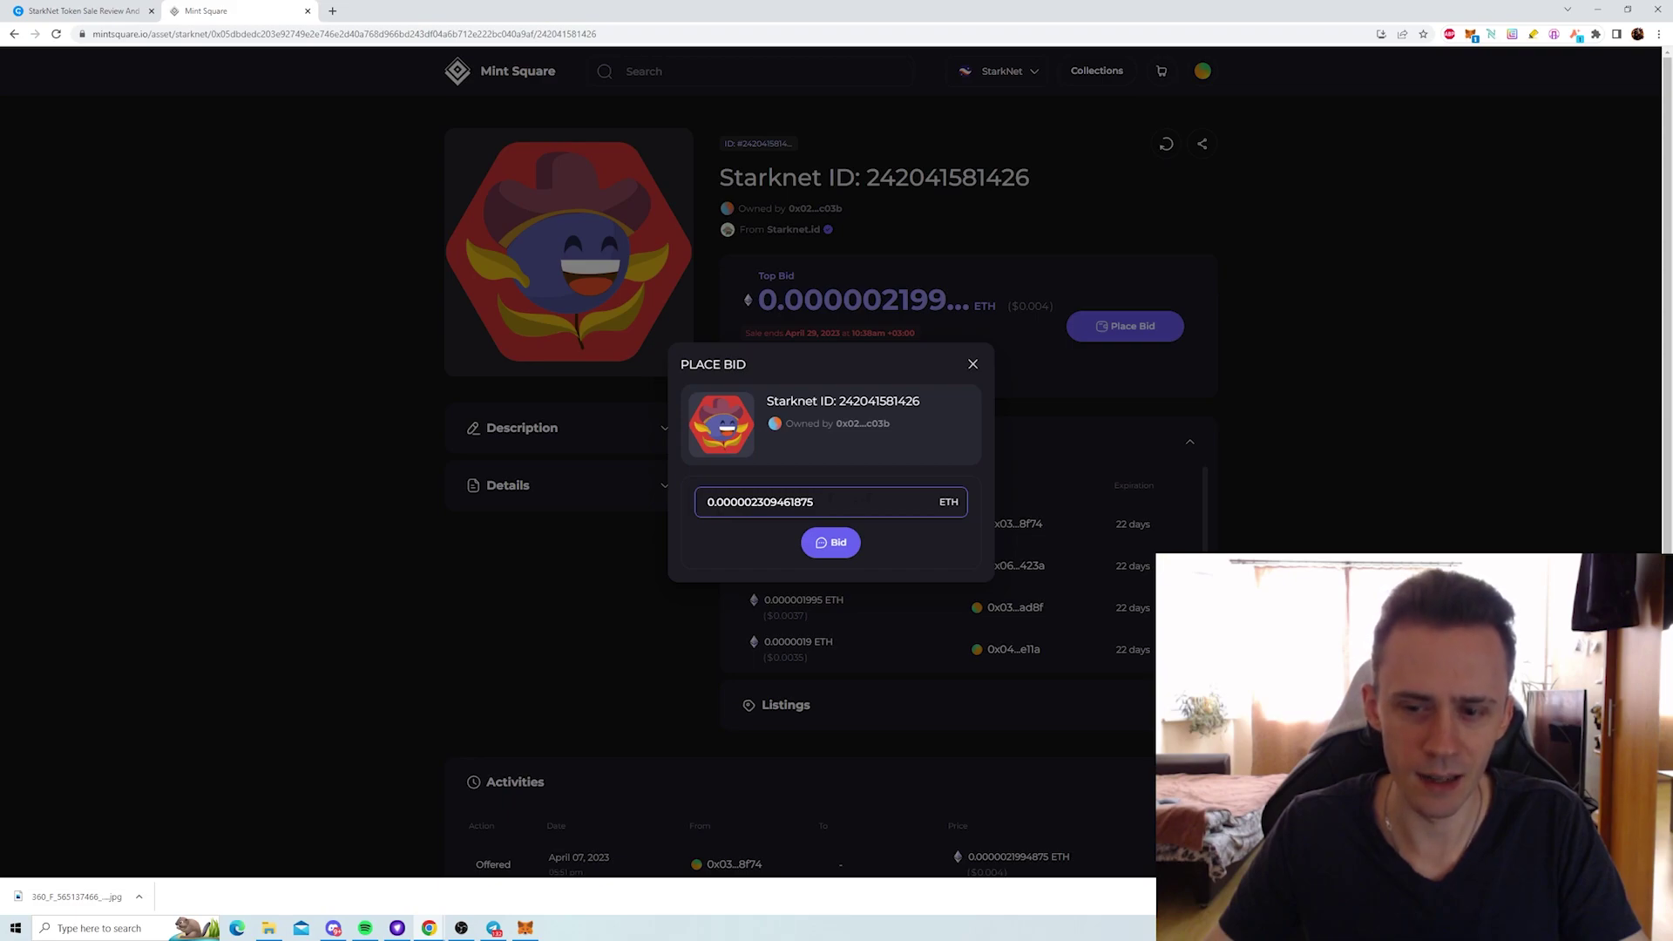
click(837, 543)
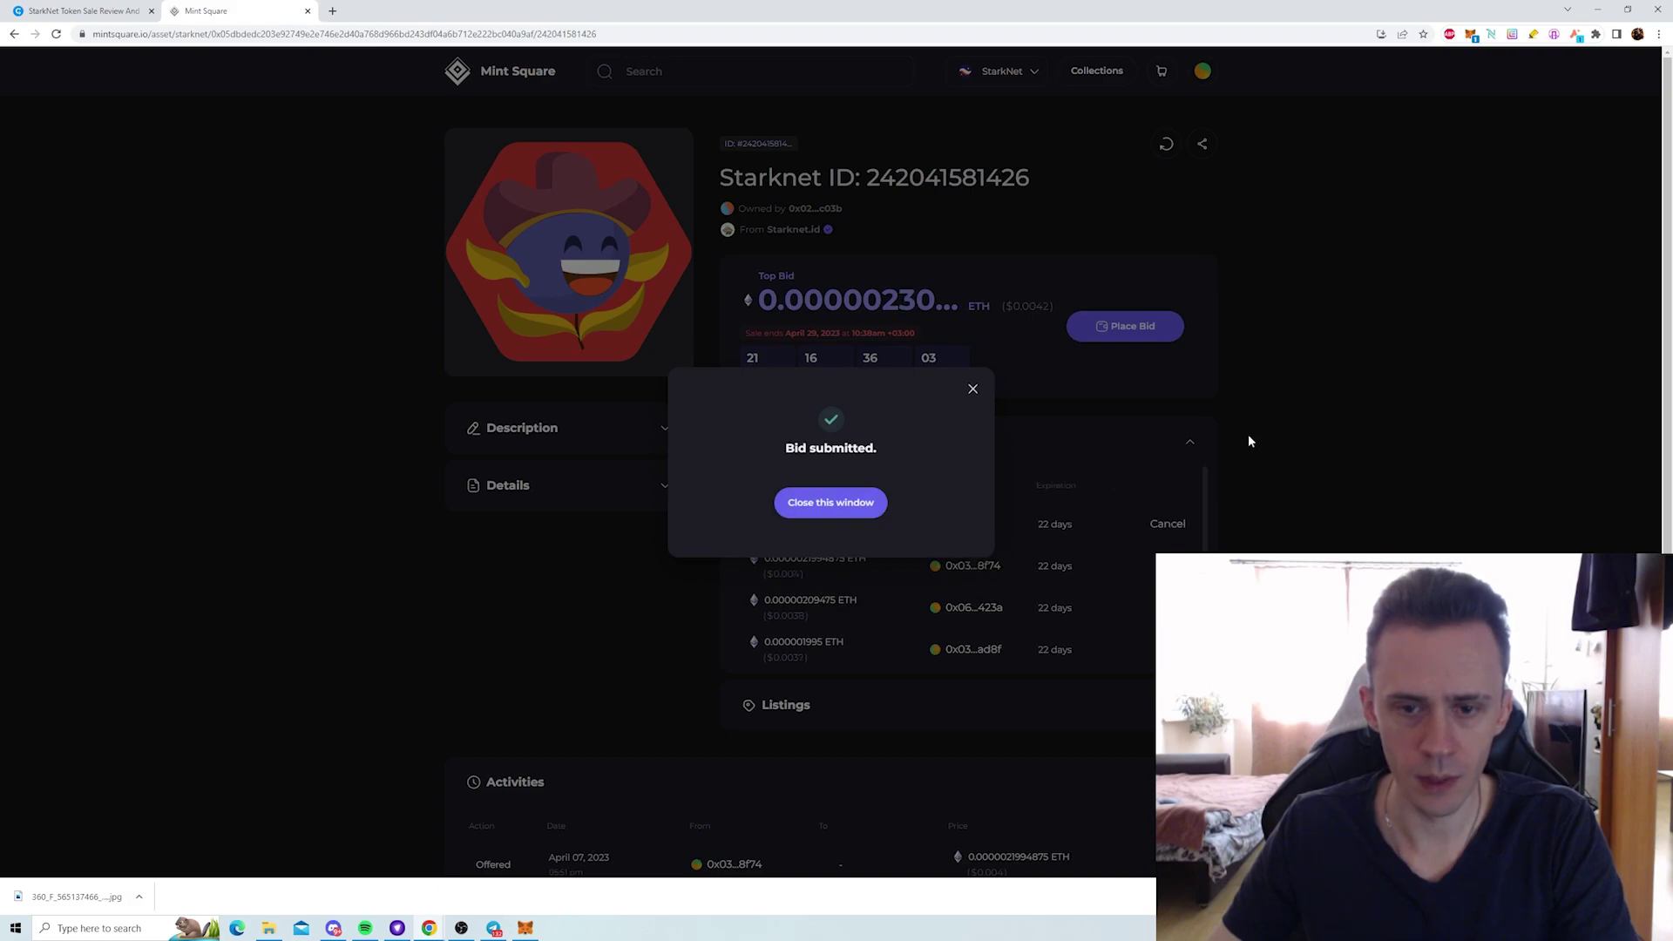
click(847, 512)
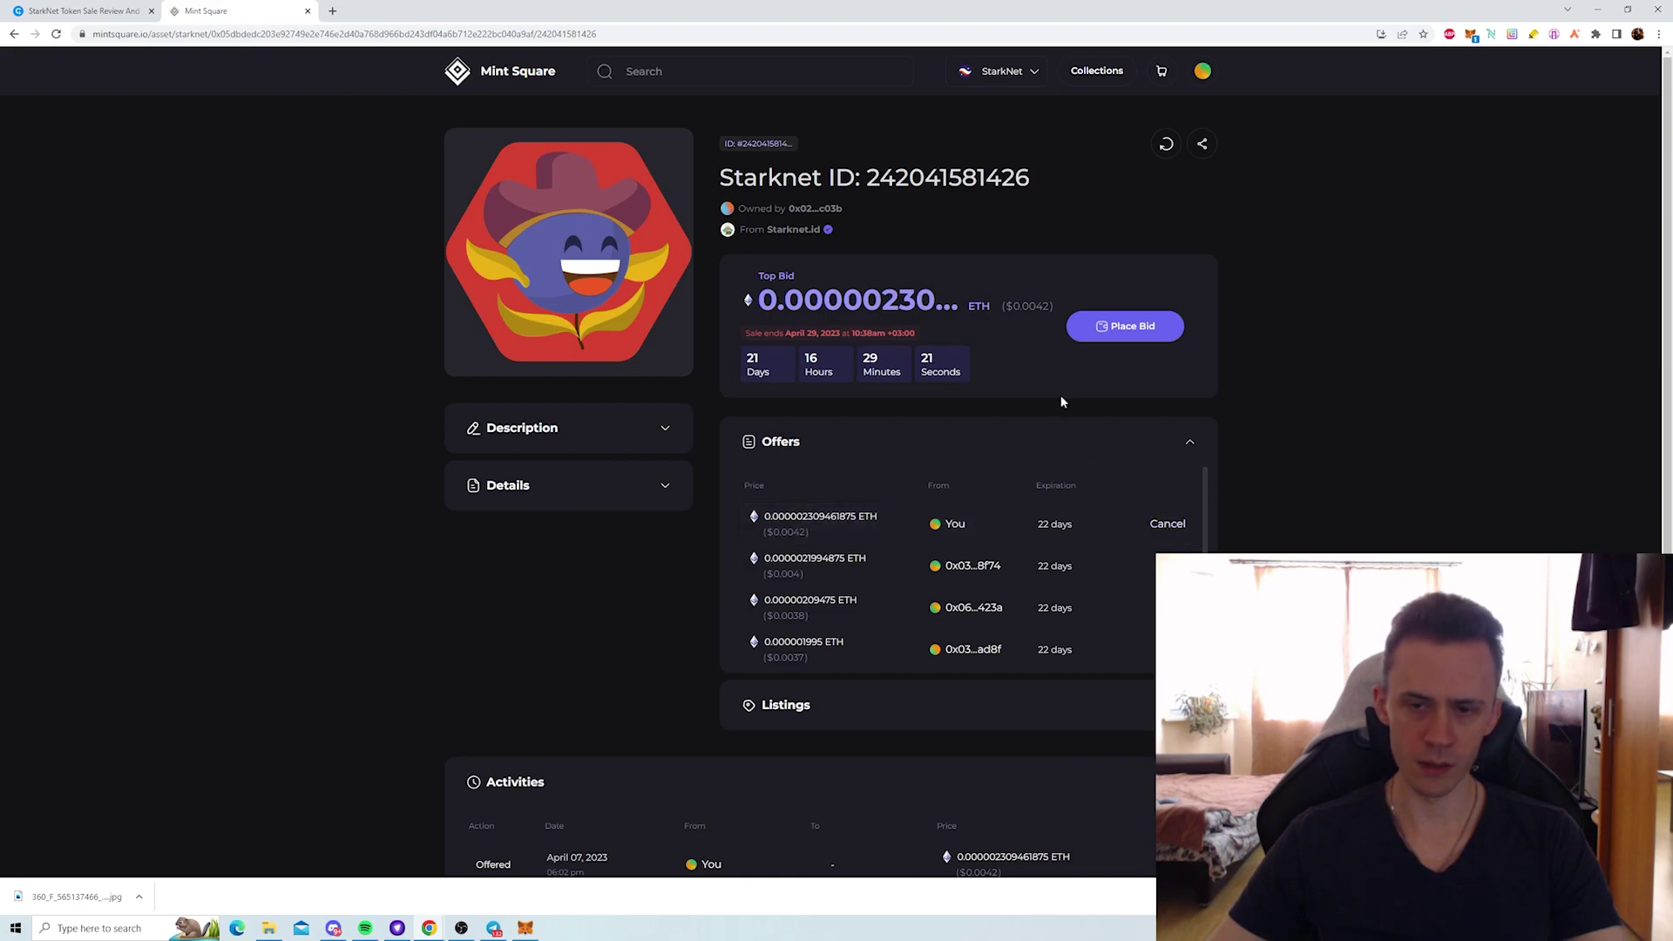
click(536, 75)
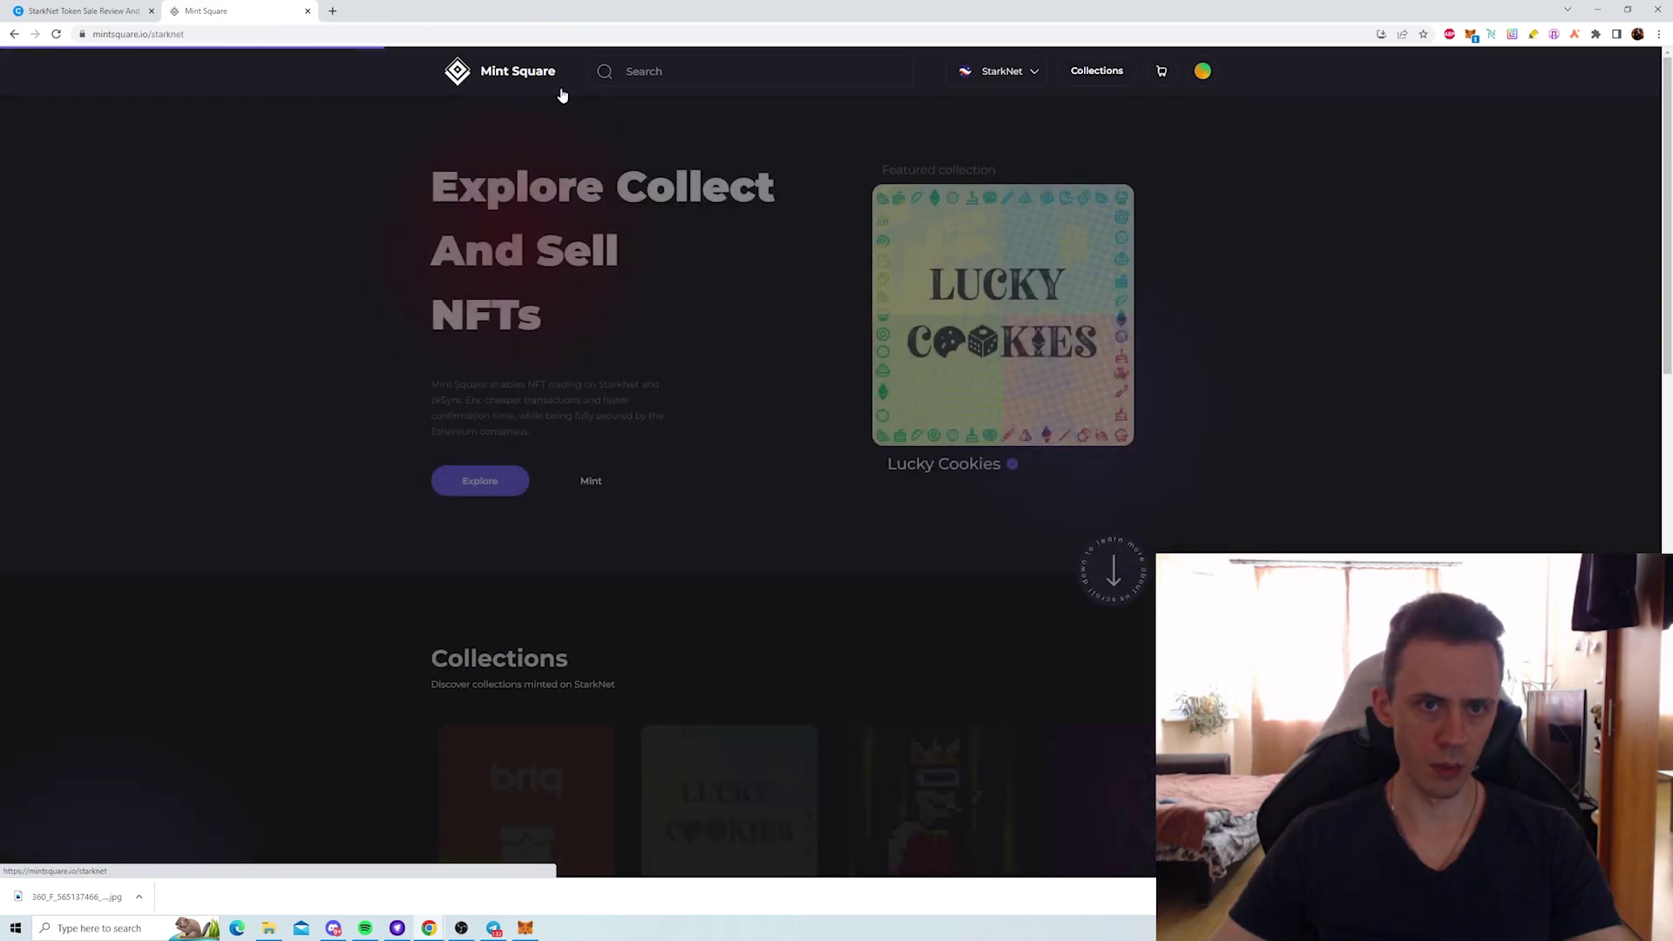
click(512, 483)
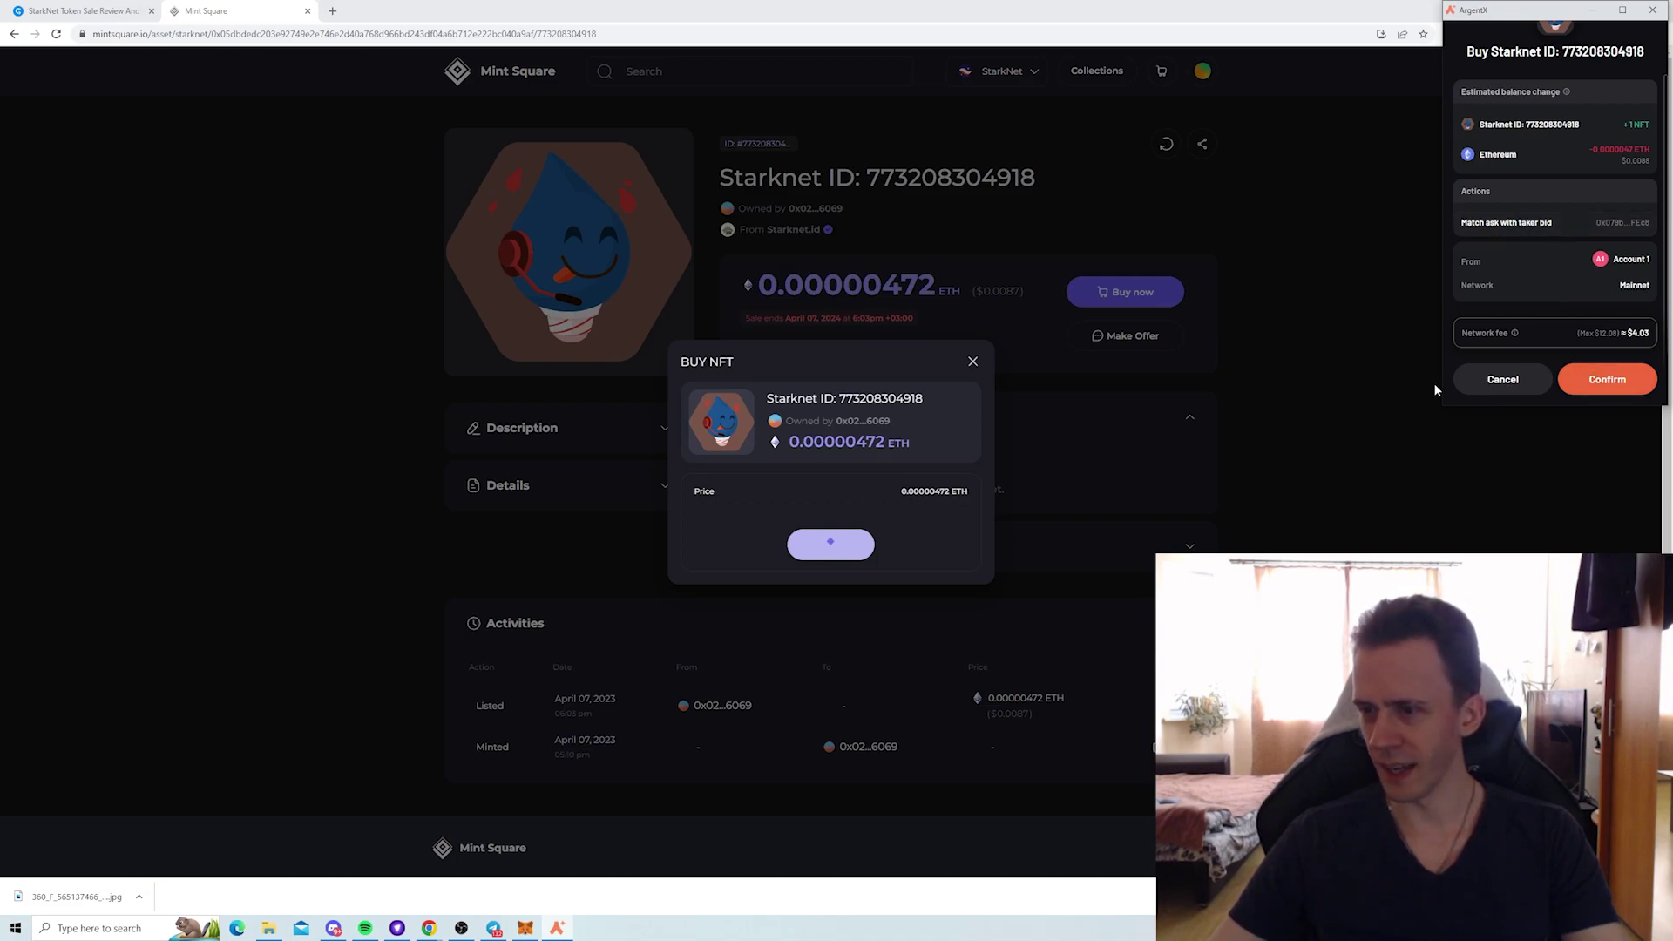
click(1497, 380)
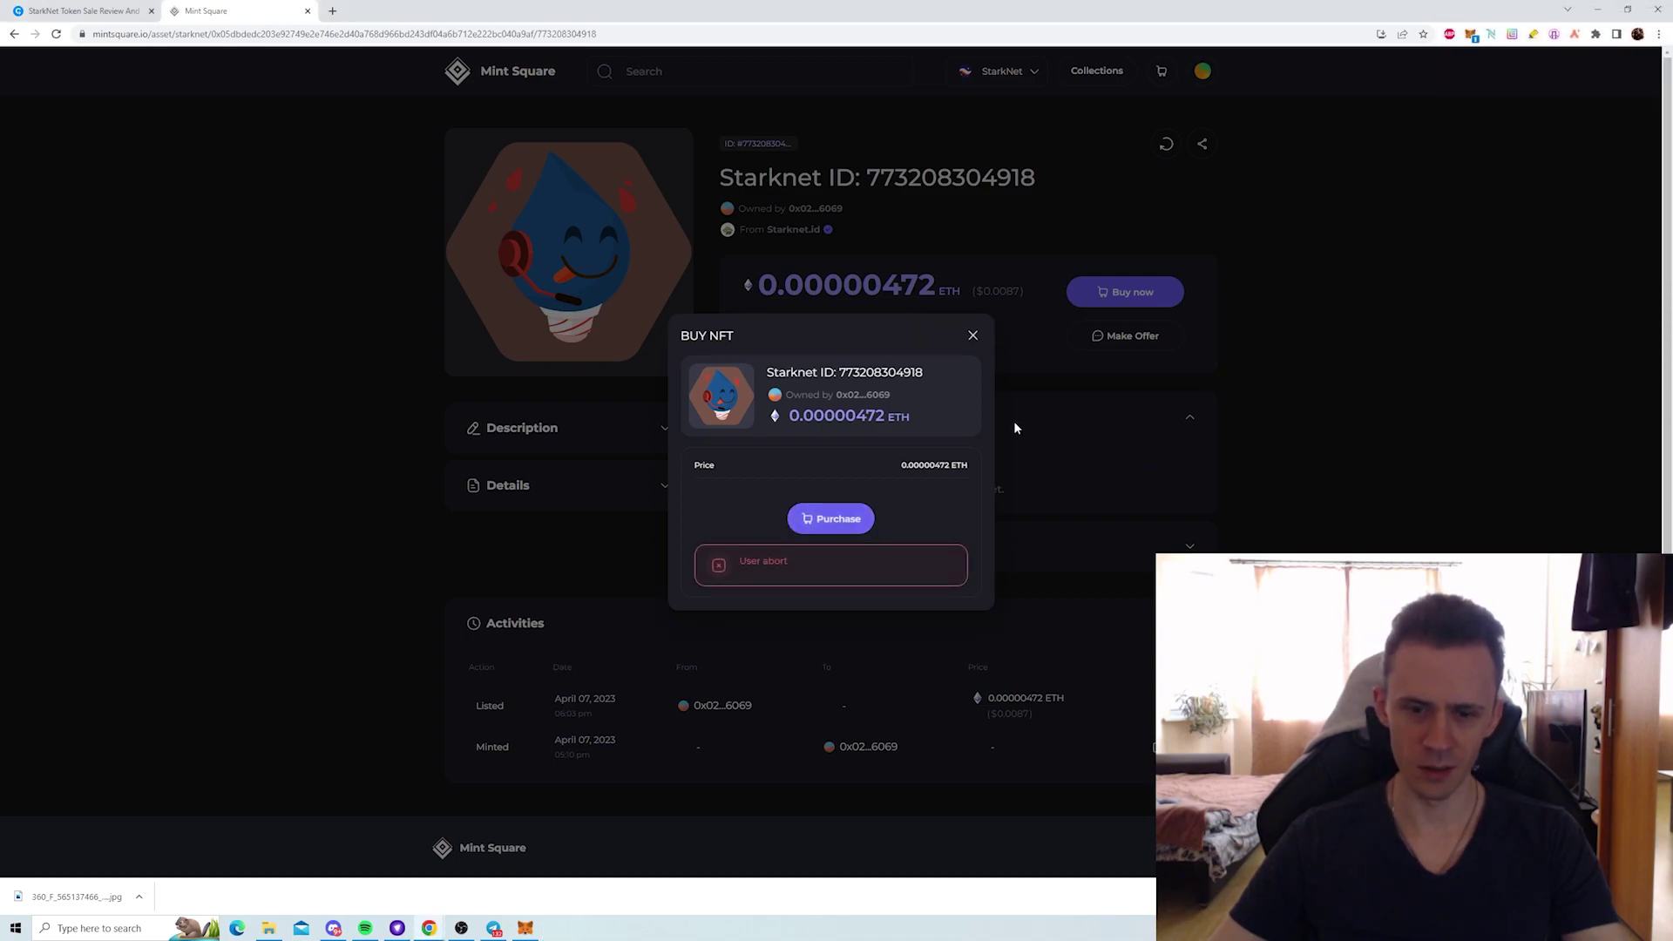
click(974, 335)
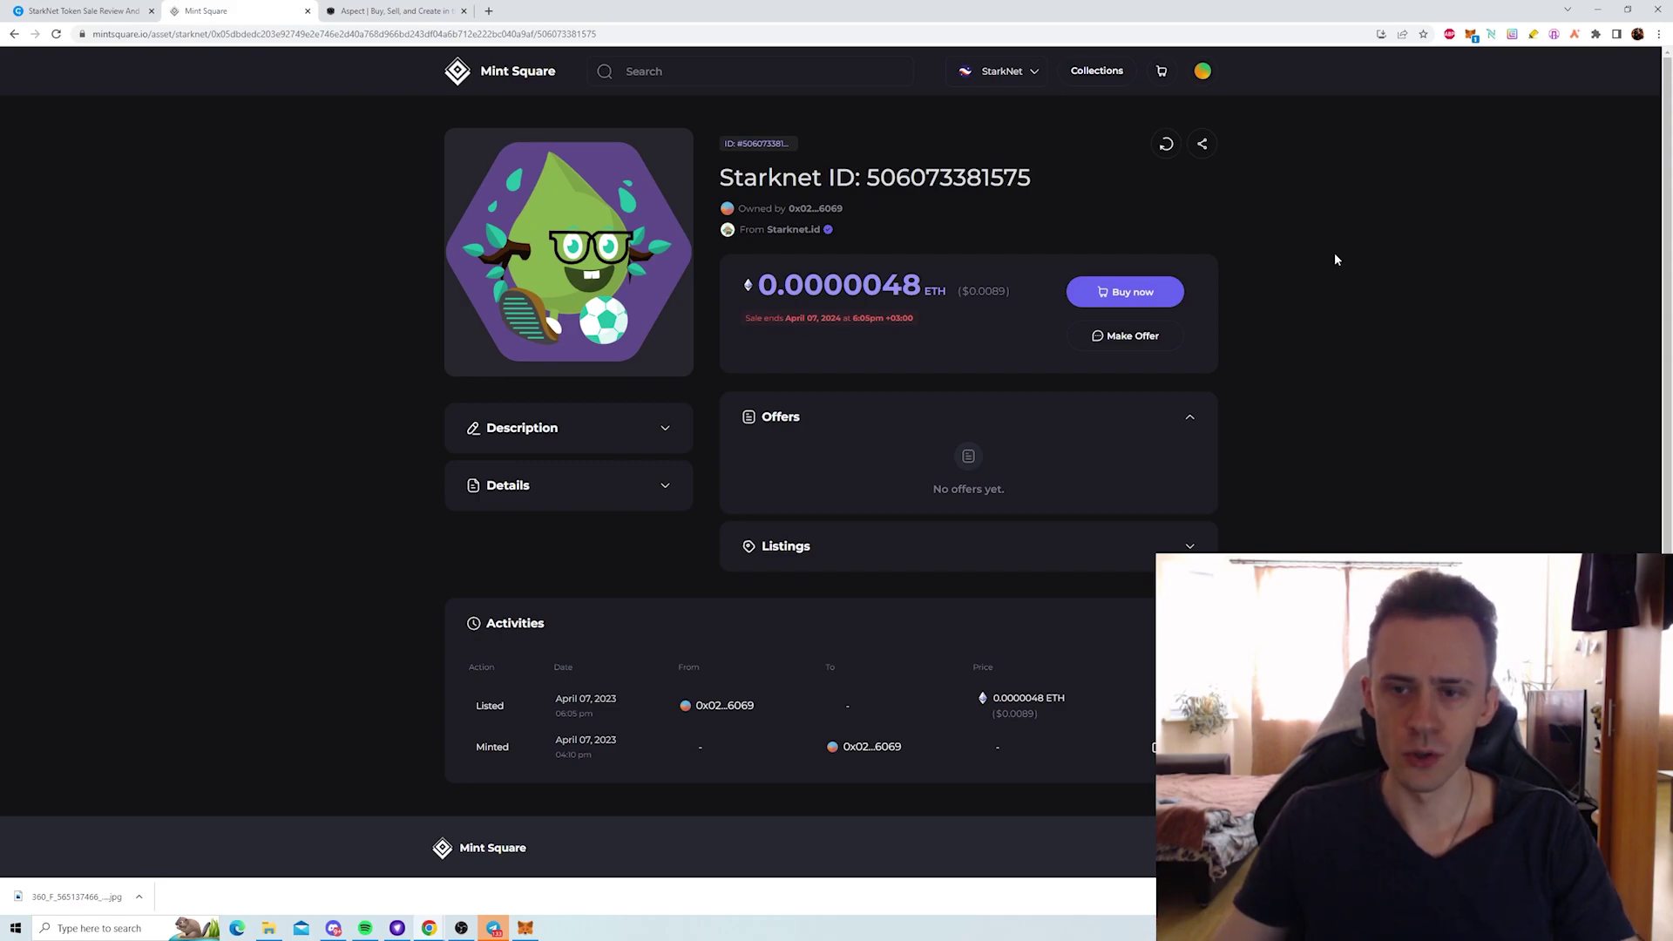
- Buy the green Starknet ID NFT with glasses and a football for 0.0000048 ETH, approving the purchase in Argent X
click(1137, 299)
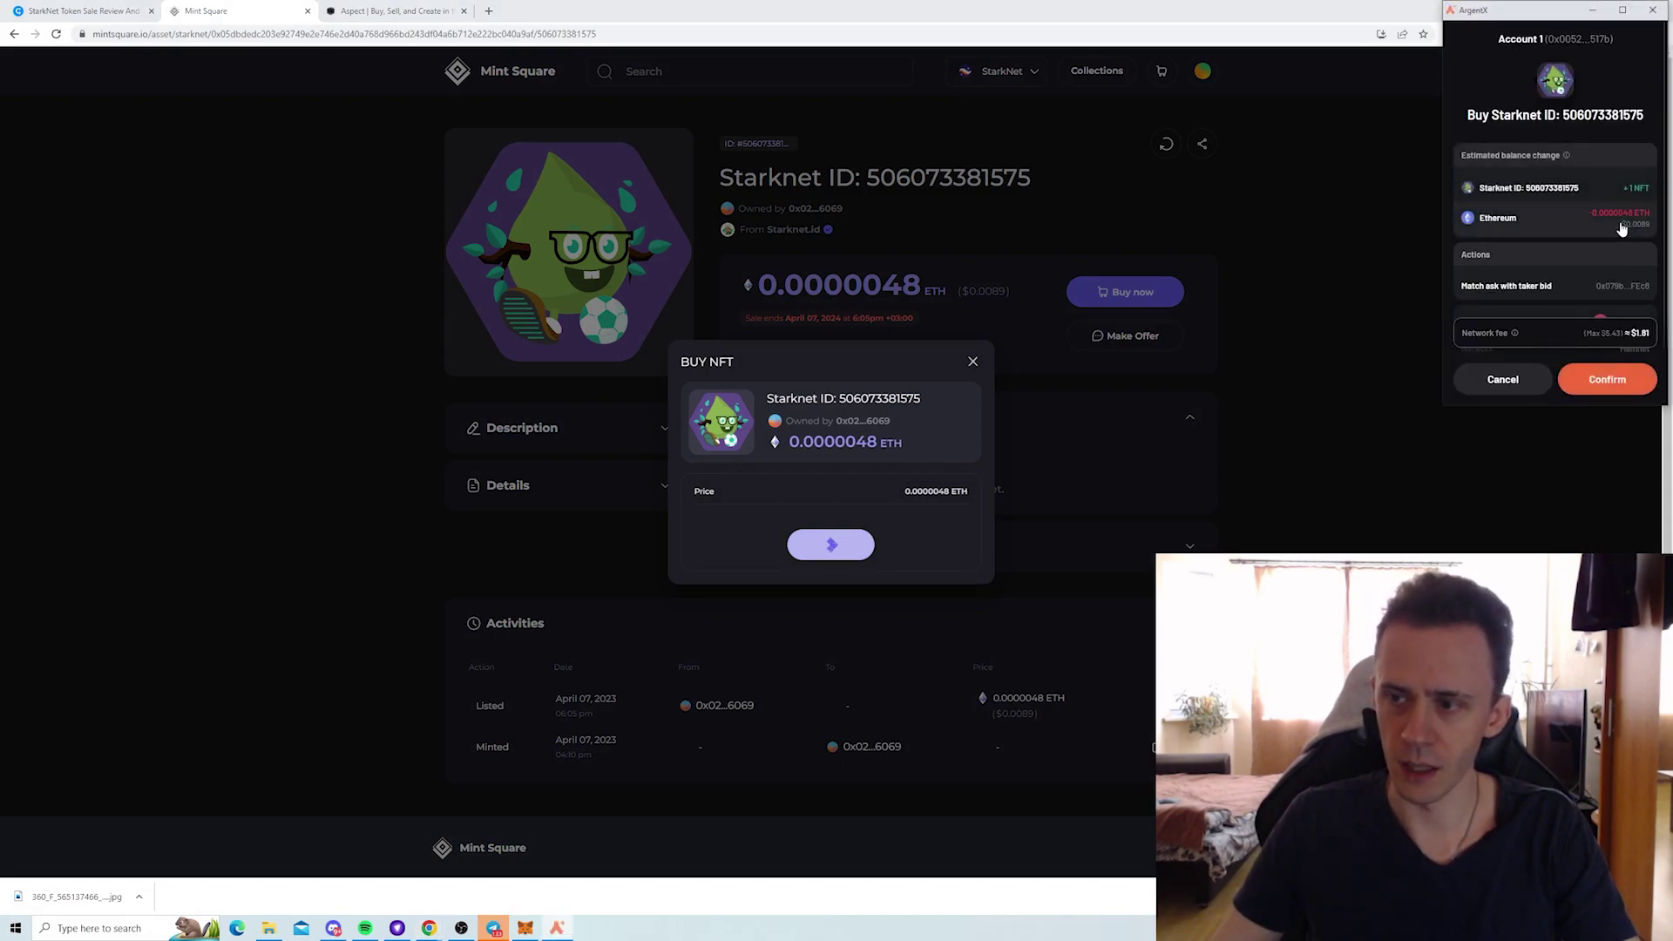
scroll(1622, 229, down, 1)
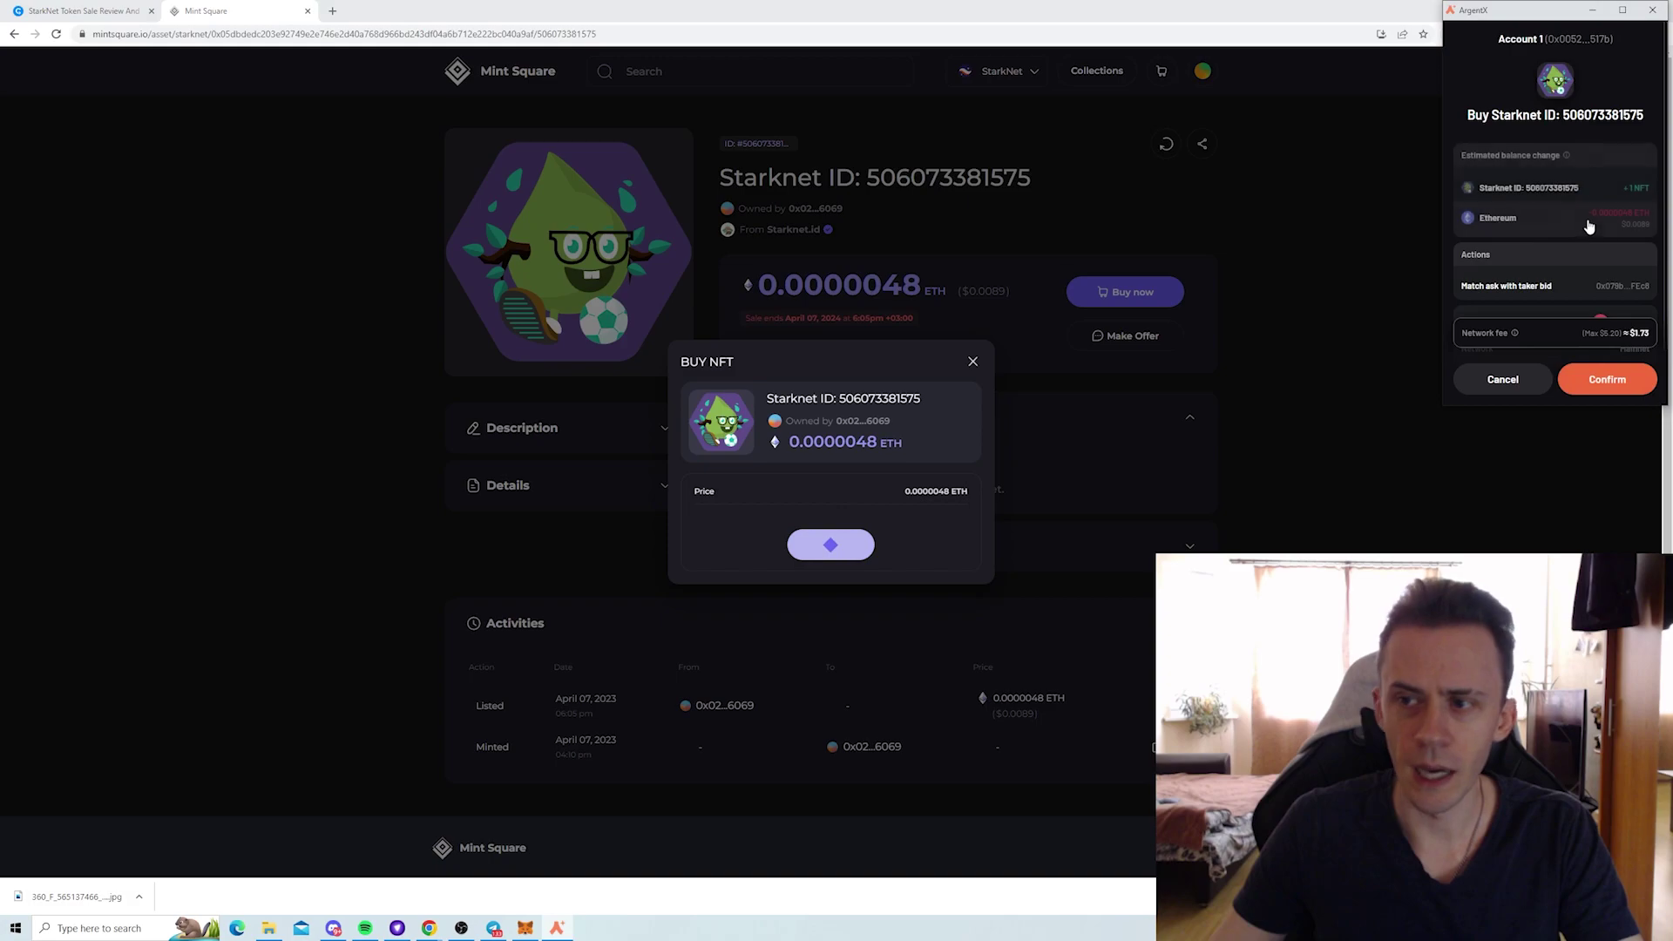
scroll(1591, 227, down, 1)
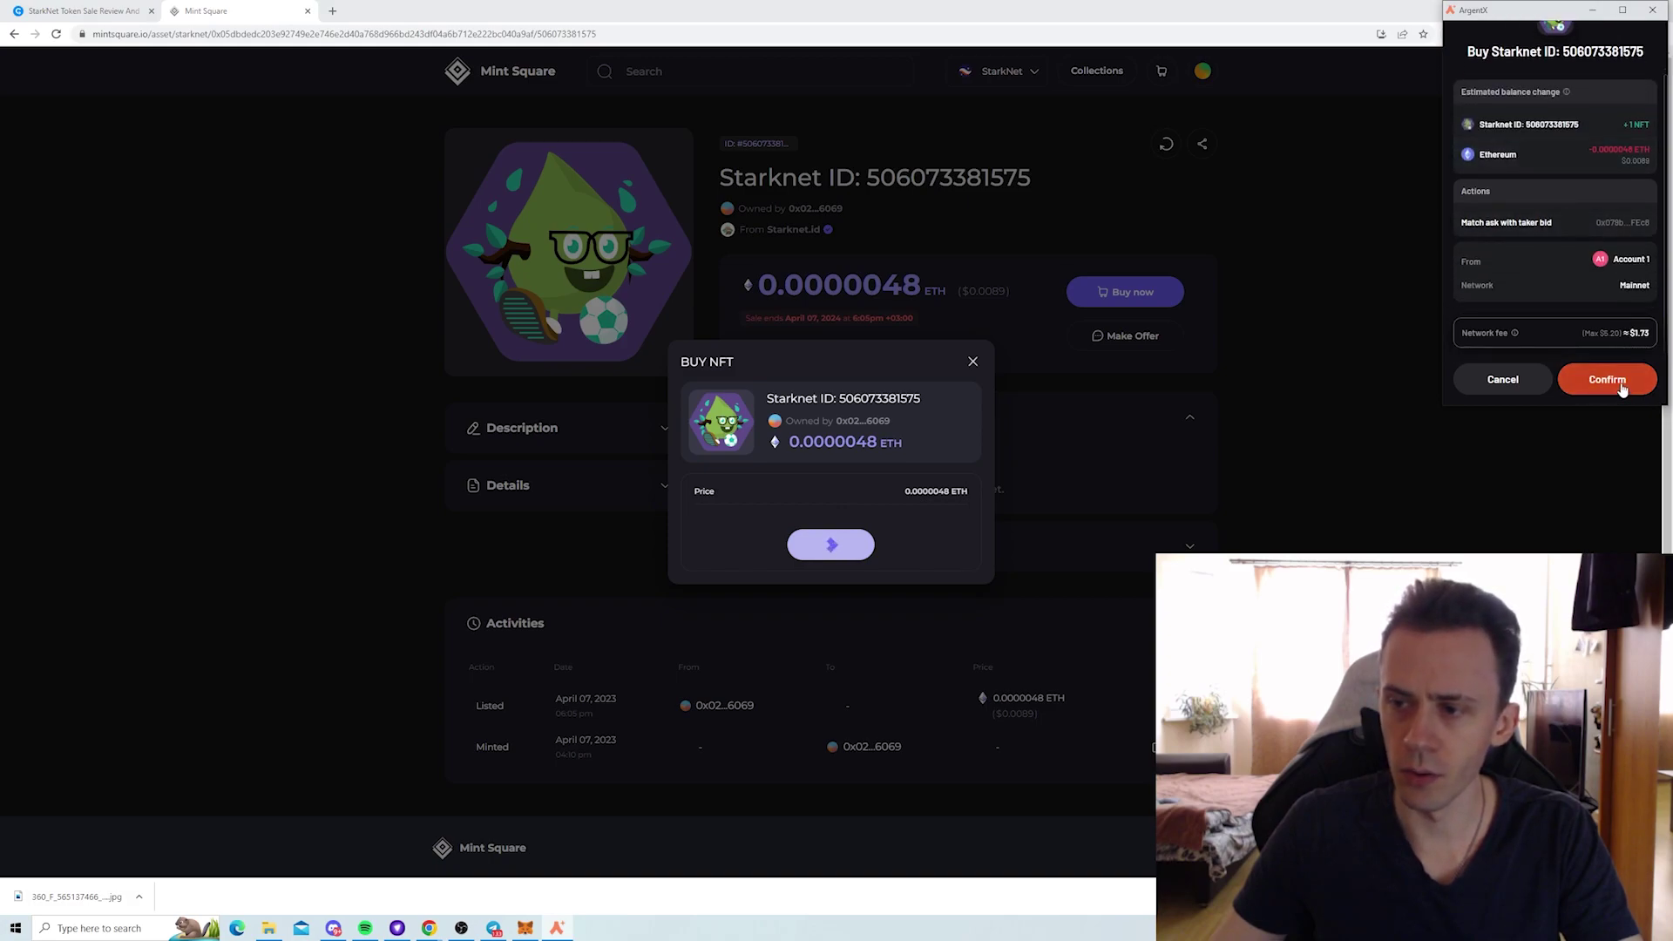
click(1607, 381)
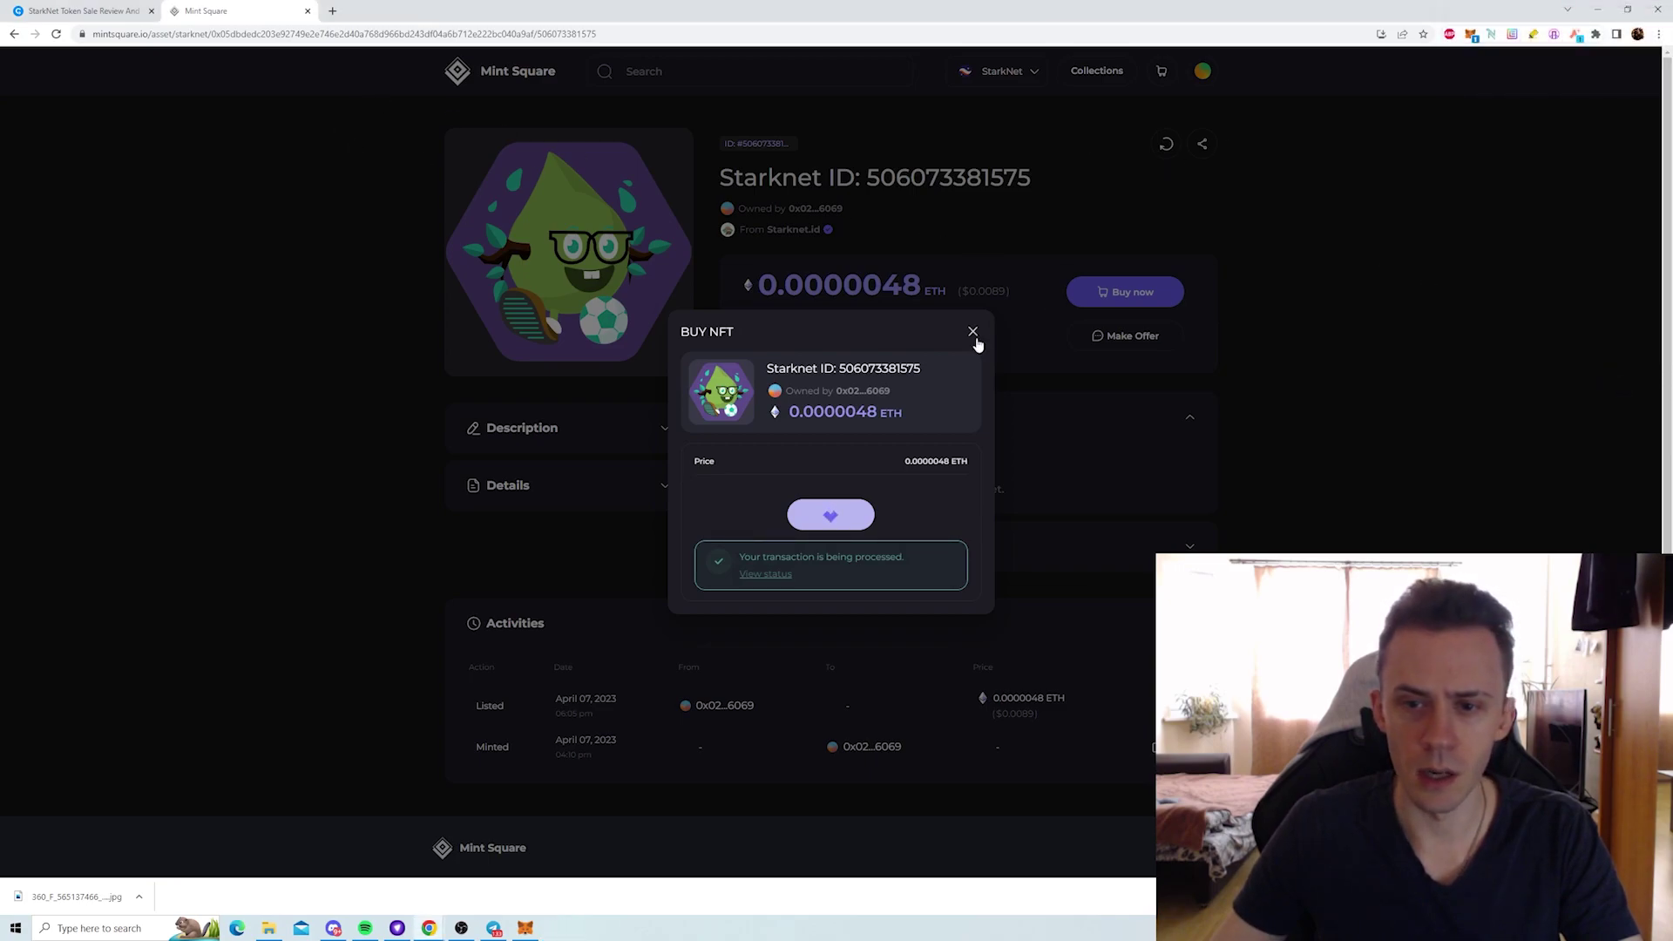
click(973, 334)
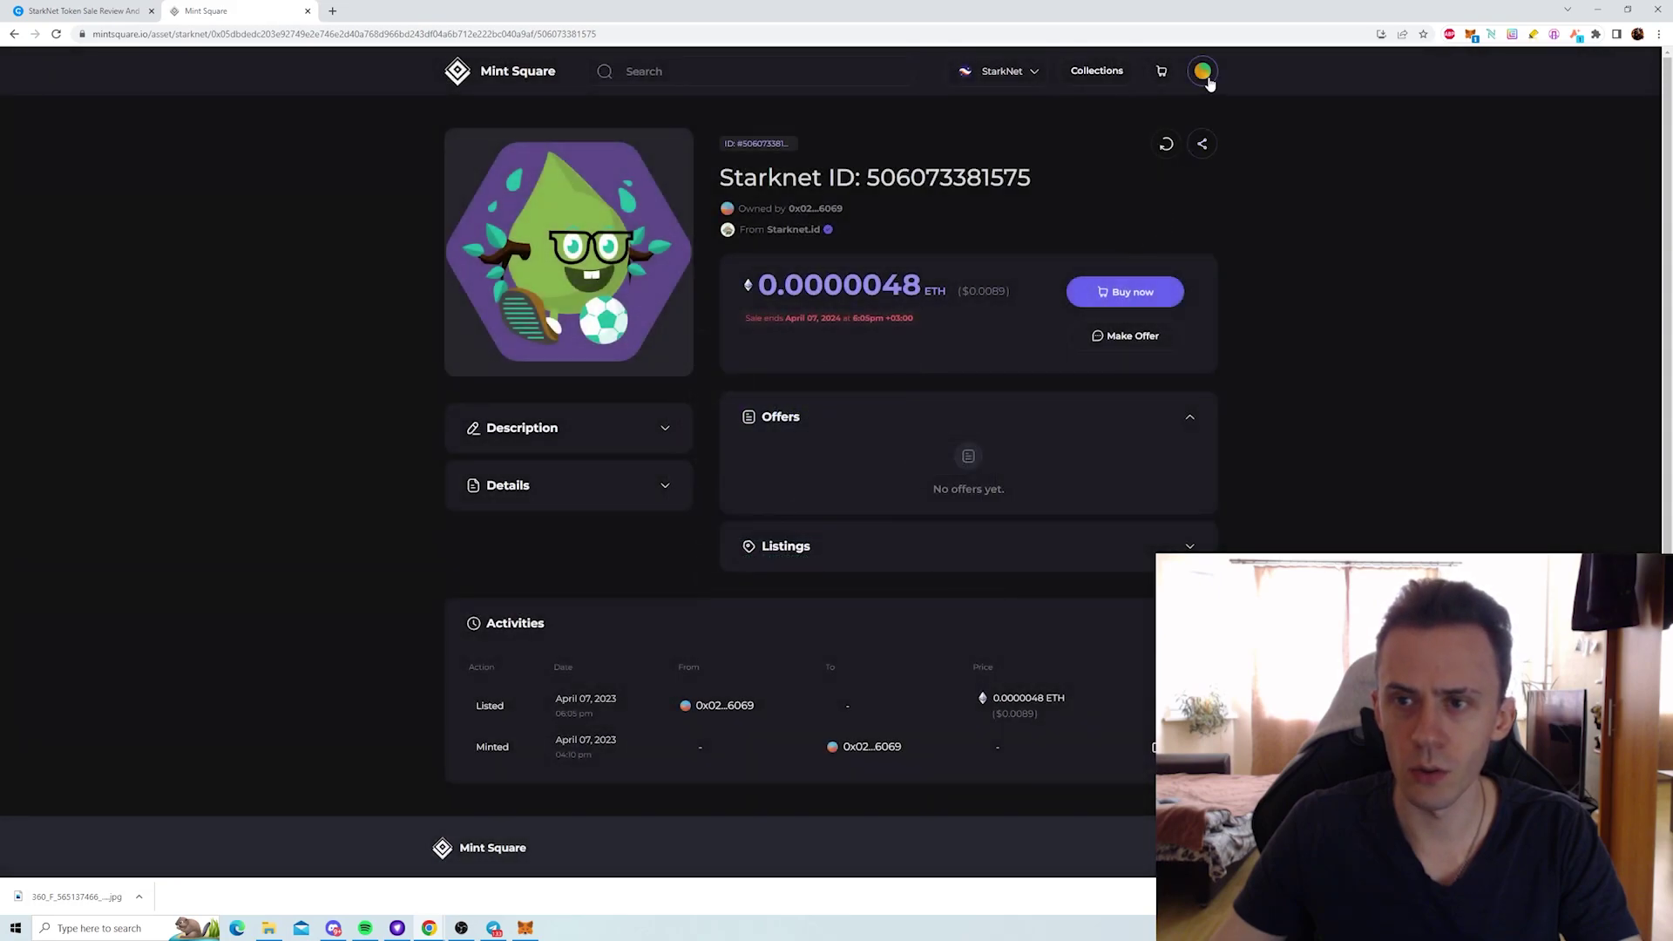
- Open the Cool Cat NFT from the wallet's Mint Square profile and approve its collection for sale in Argent X
click(1207, 78)
click(1516, 396)
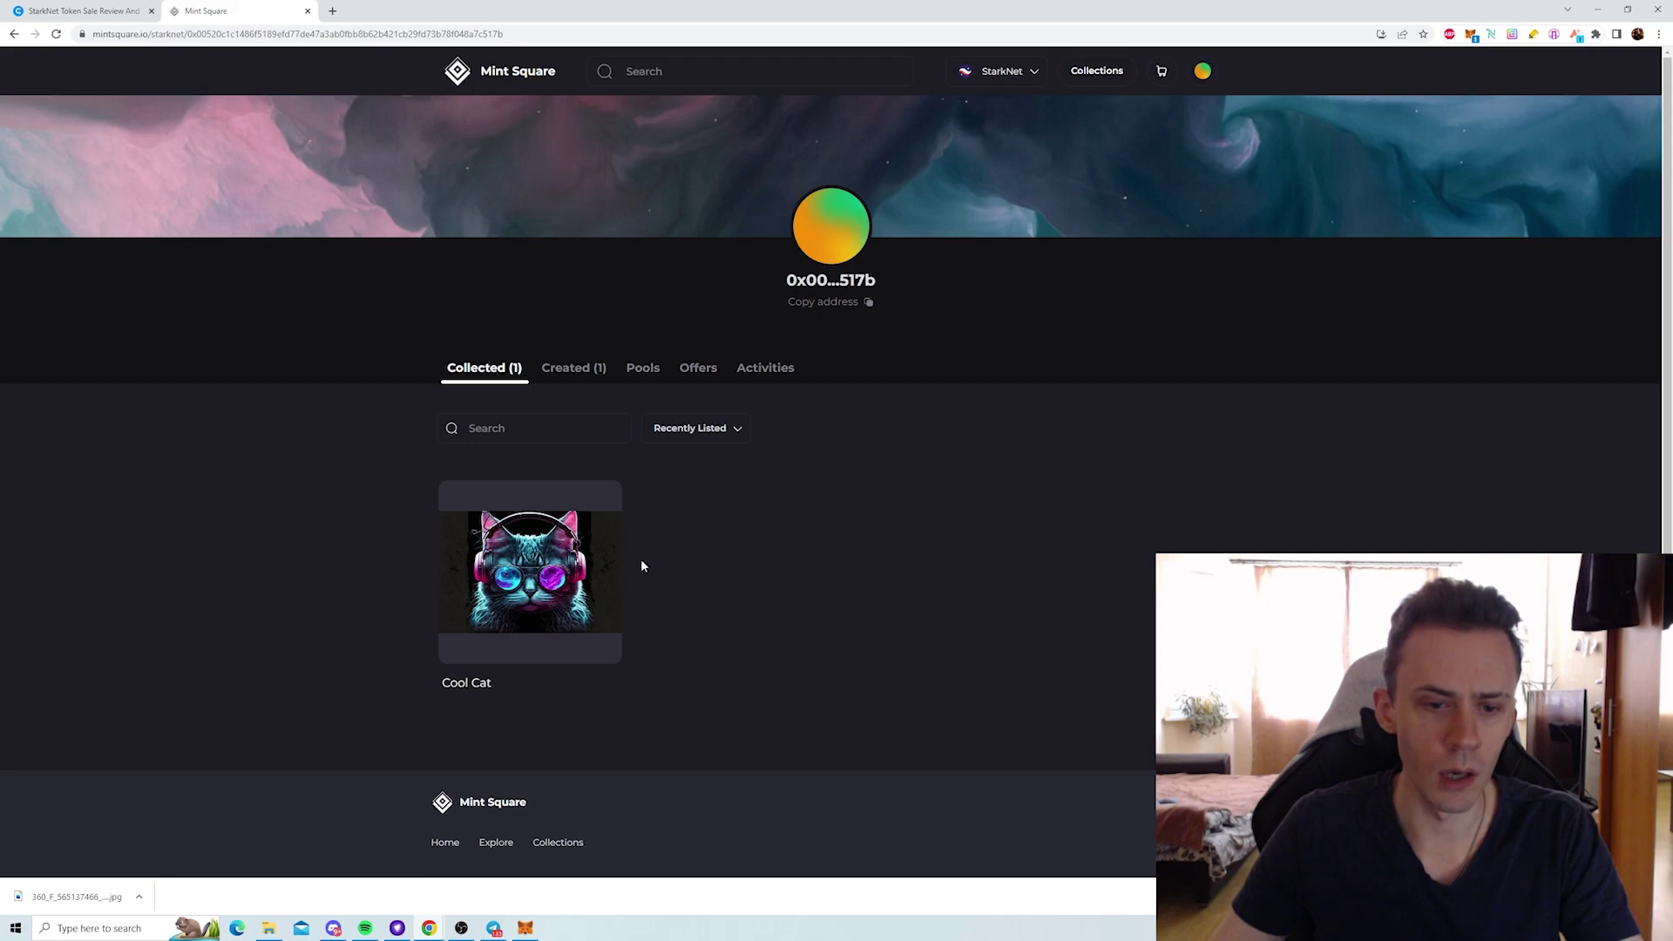
click(522, 561)
click(1120, 296)
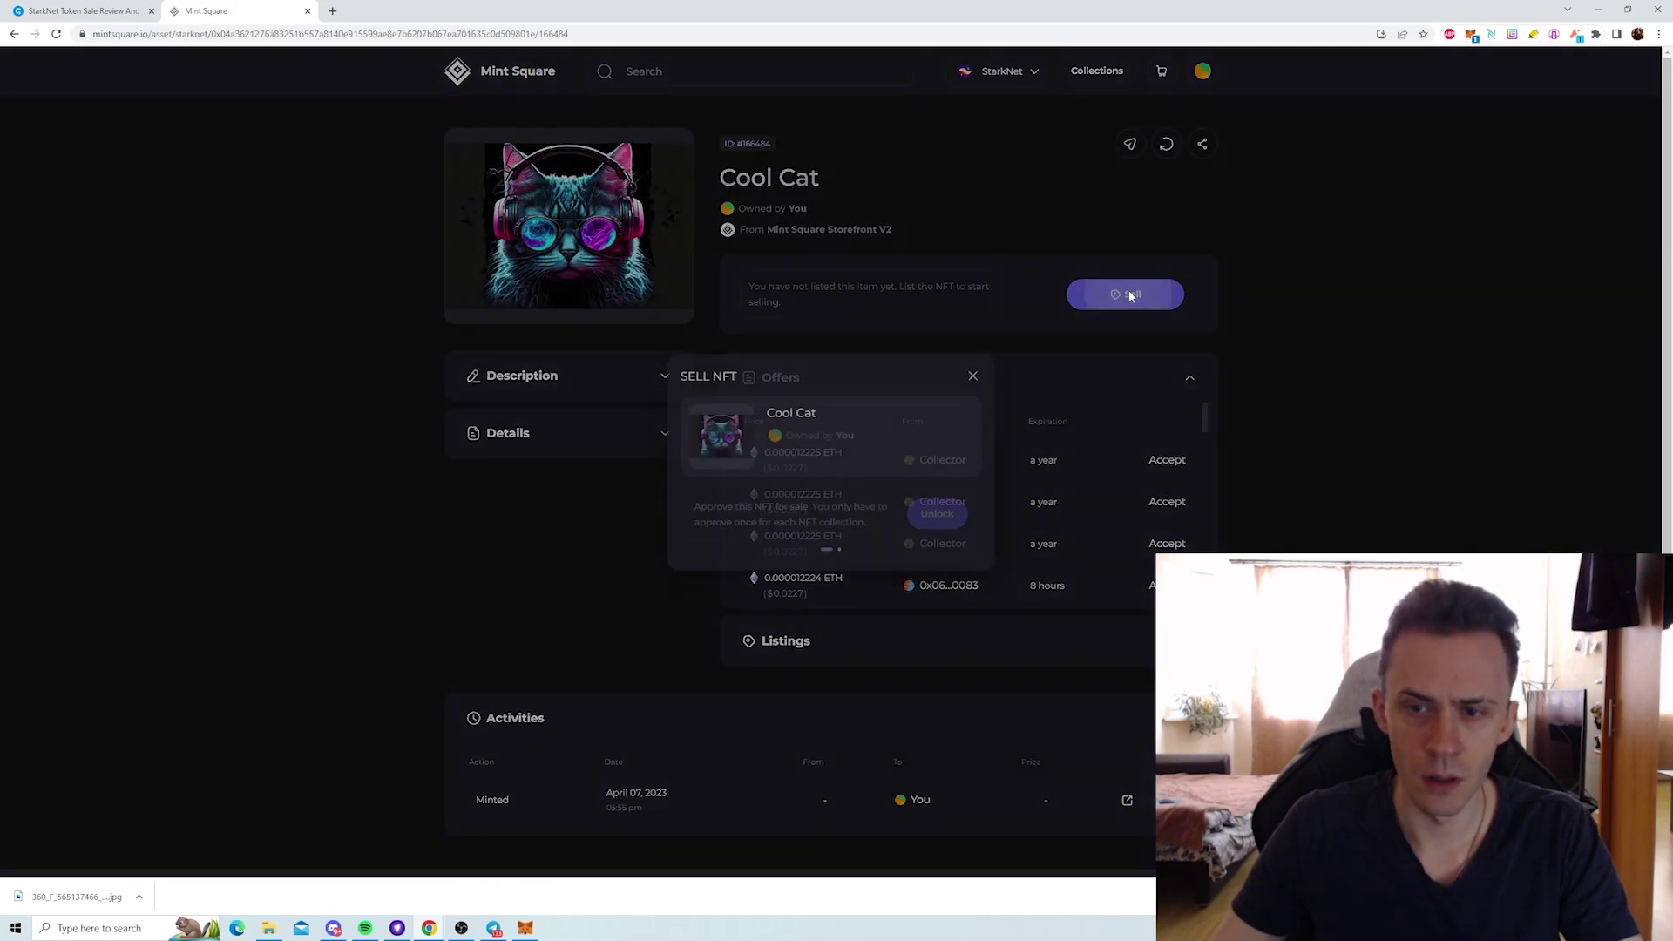
click(937, 514)
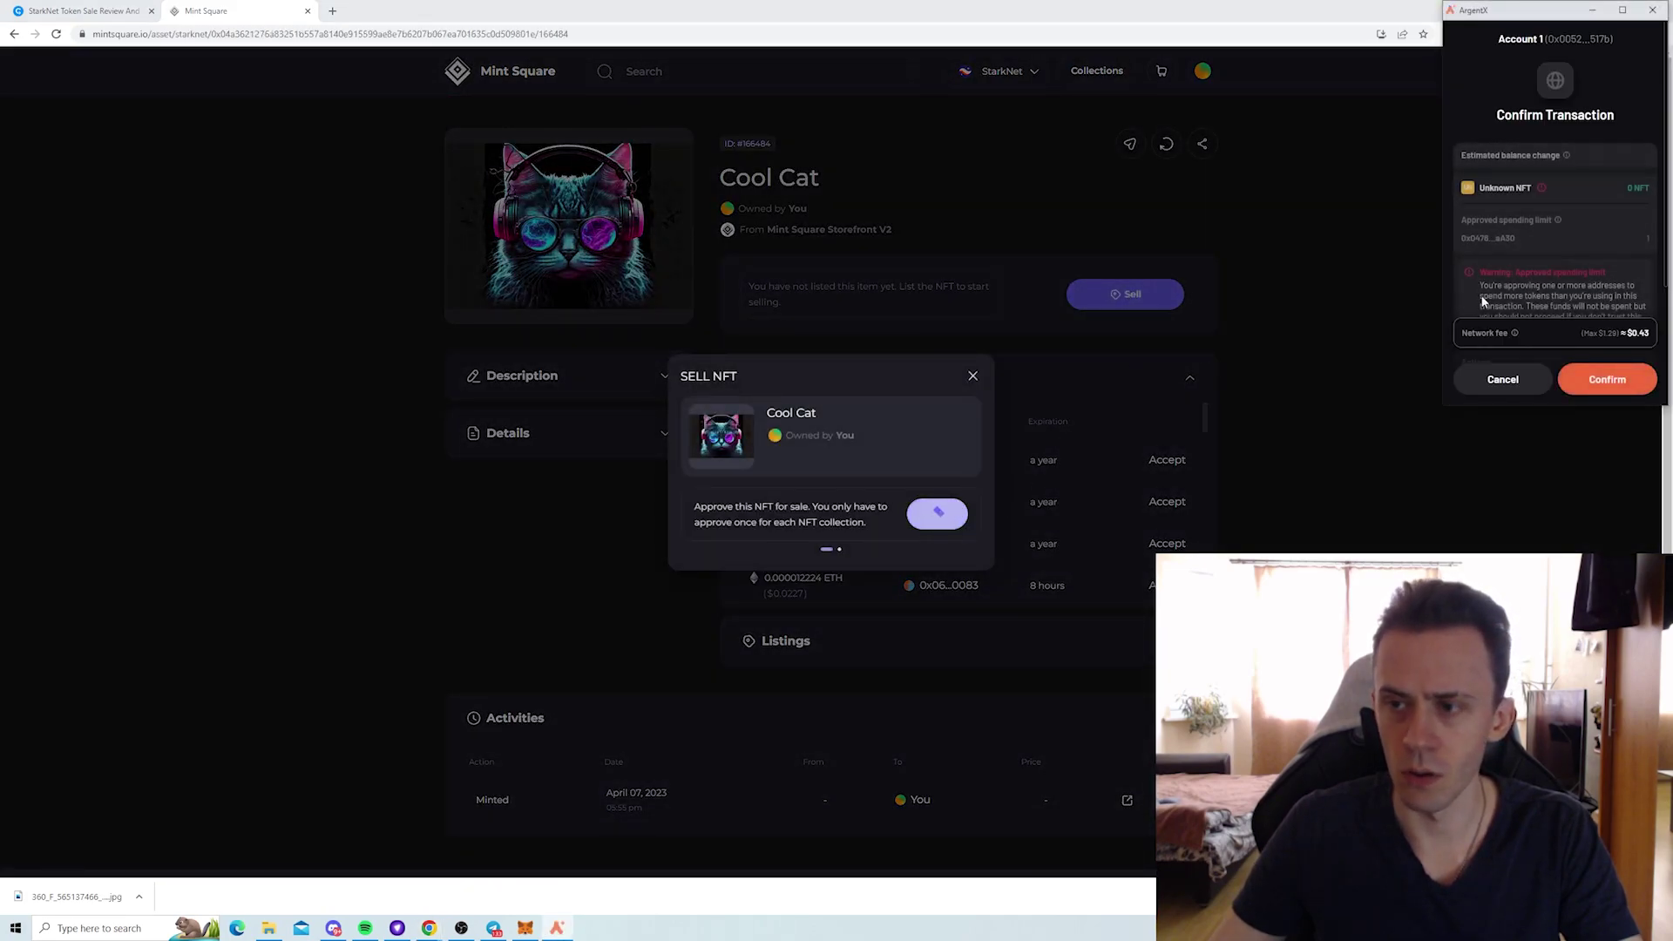
scroll(1625, 220, down, 3)
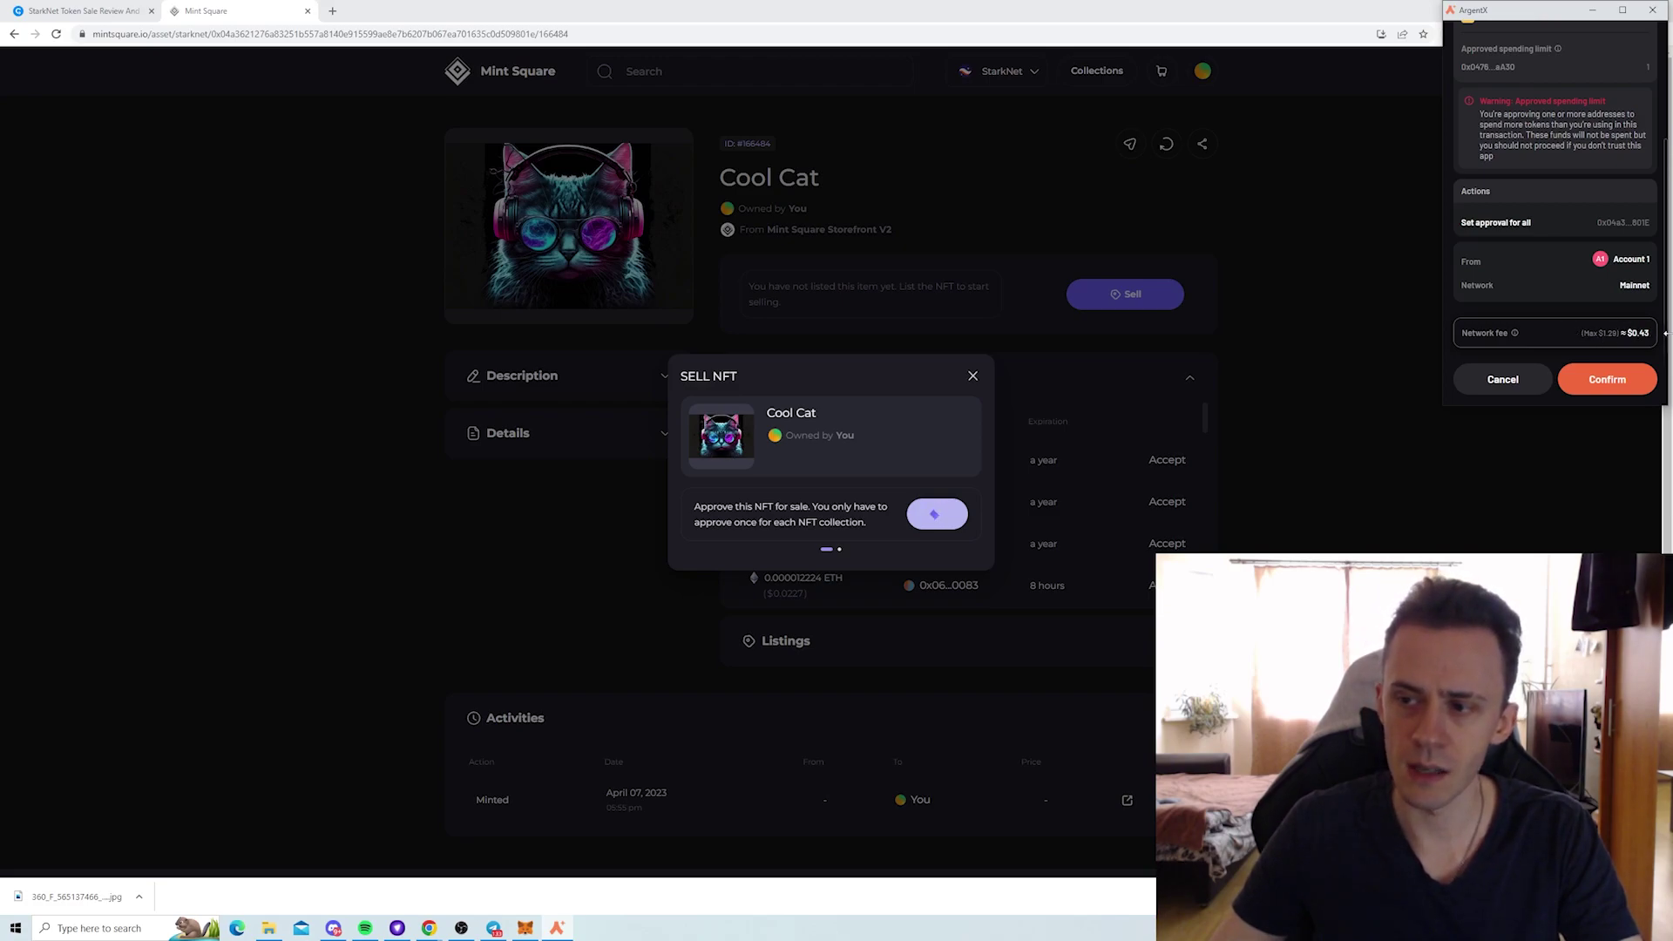
click(1607, 380)
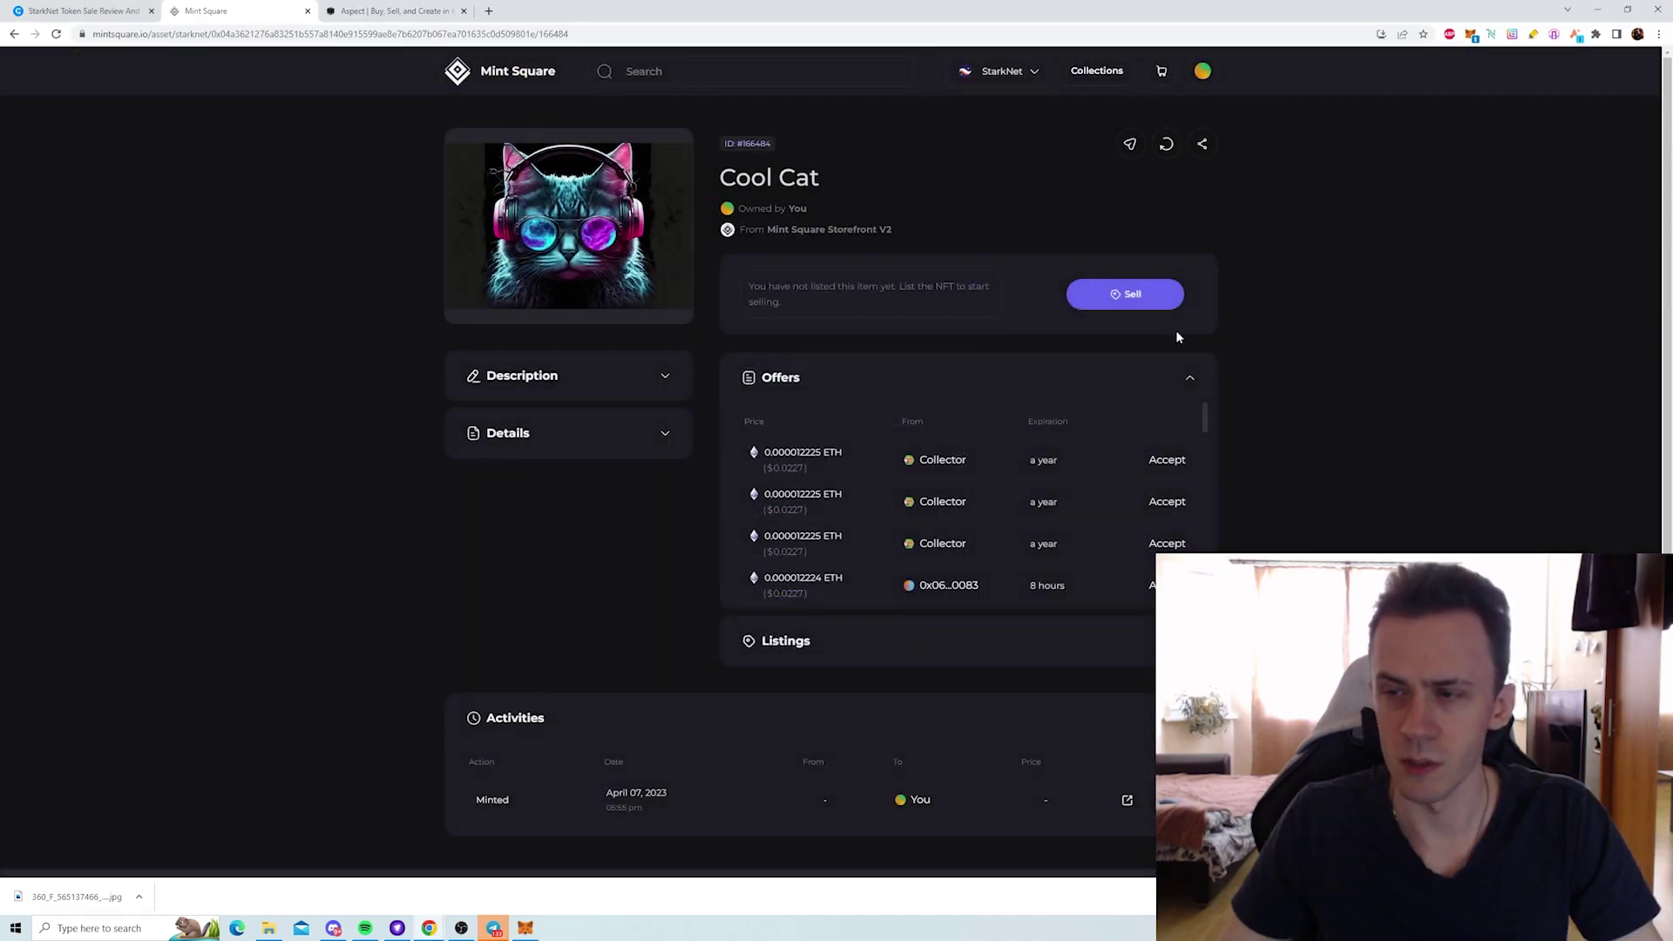
- List the Cool Cat NFT for sale at a fixed price of 0.00001 ETH, signing the listing message in Argent X
click(1137, 309)
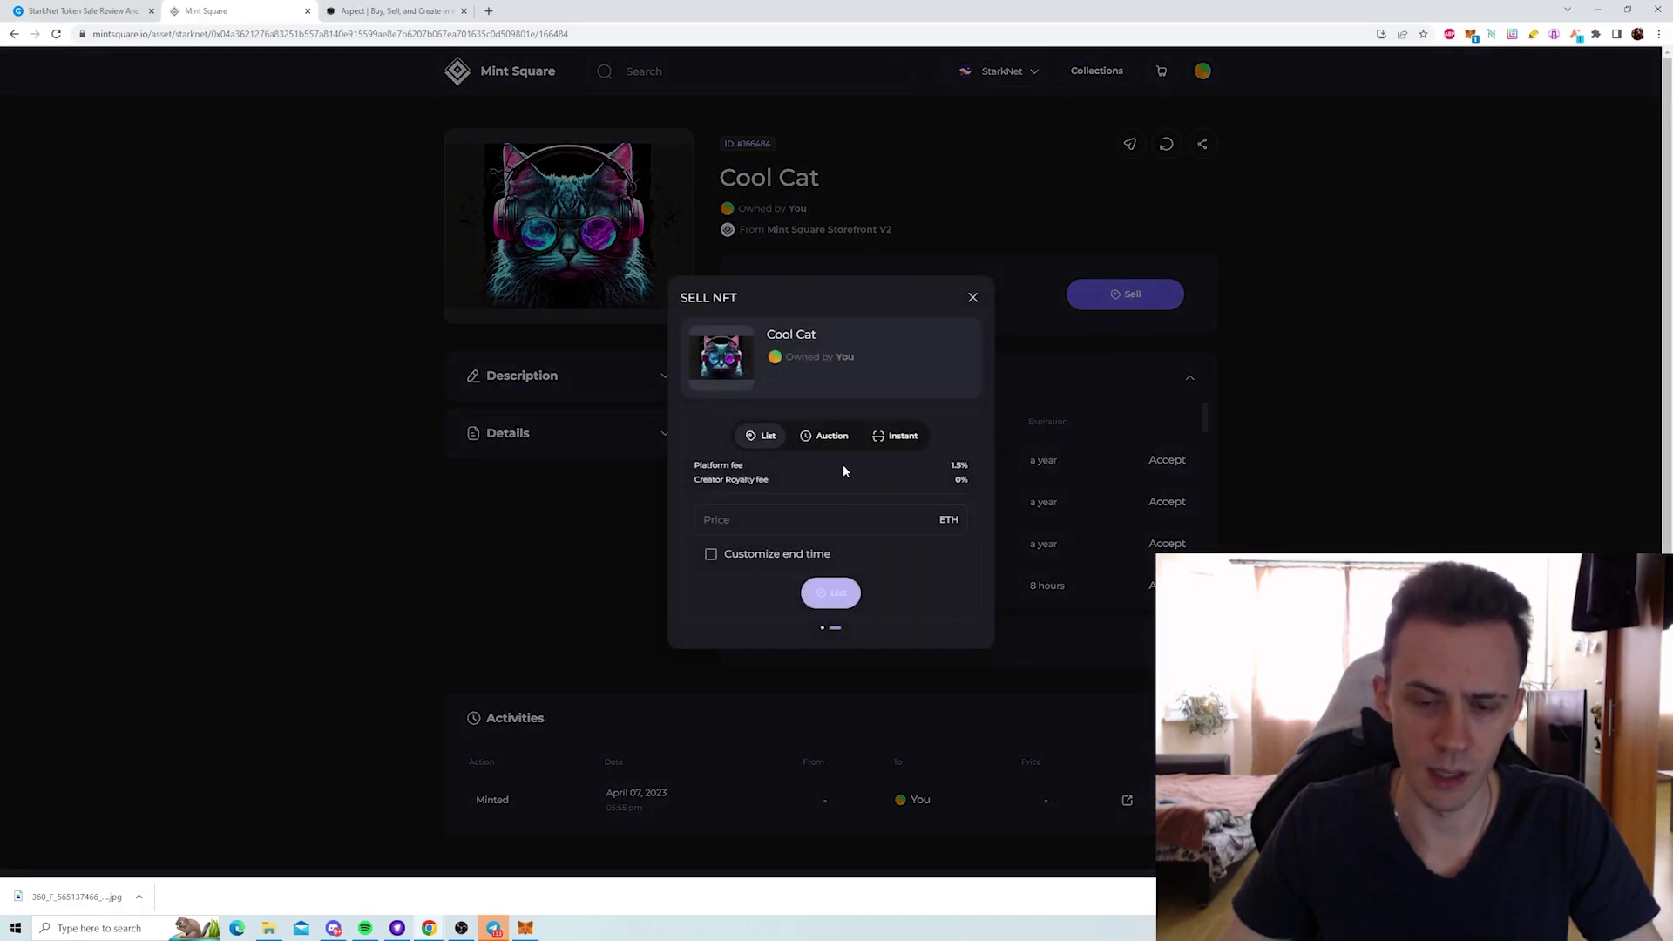
click(824, 437)
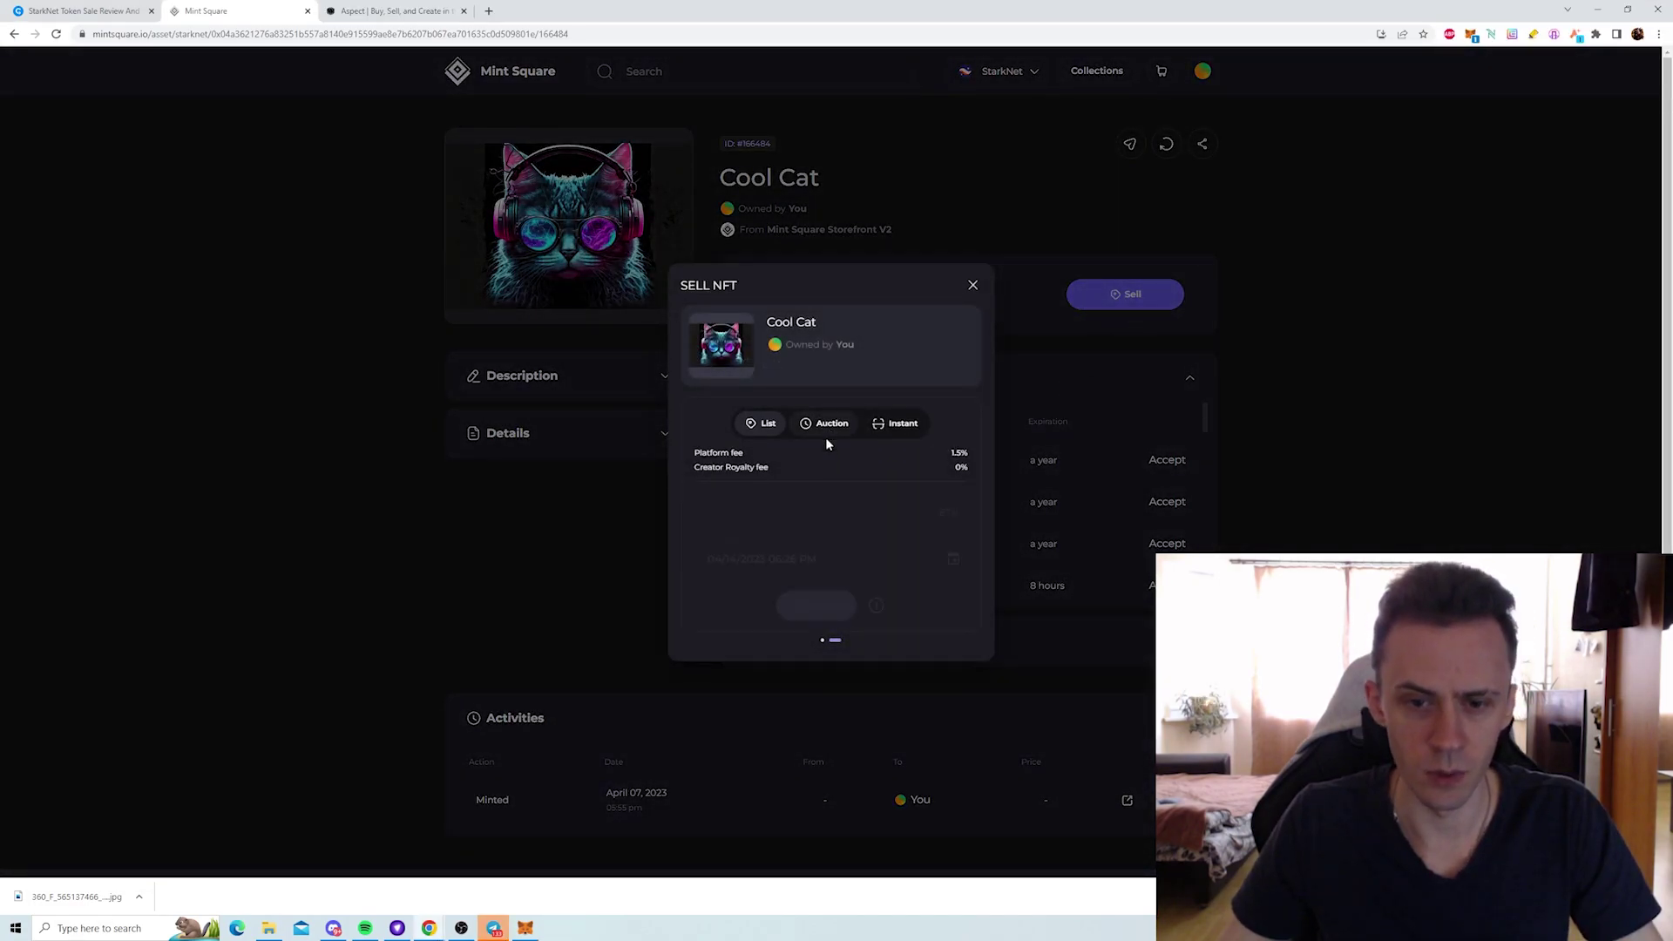
click(764, 433)
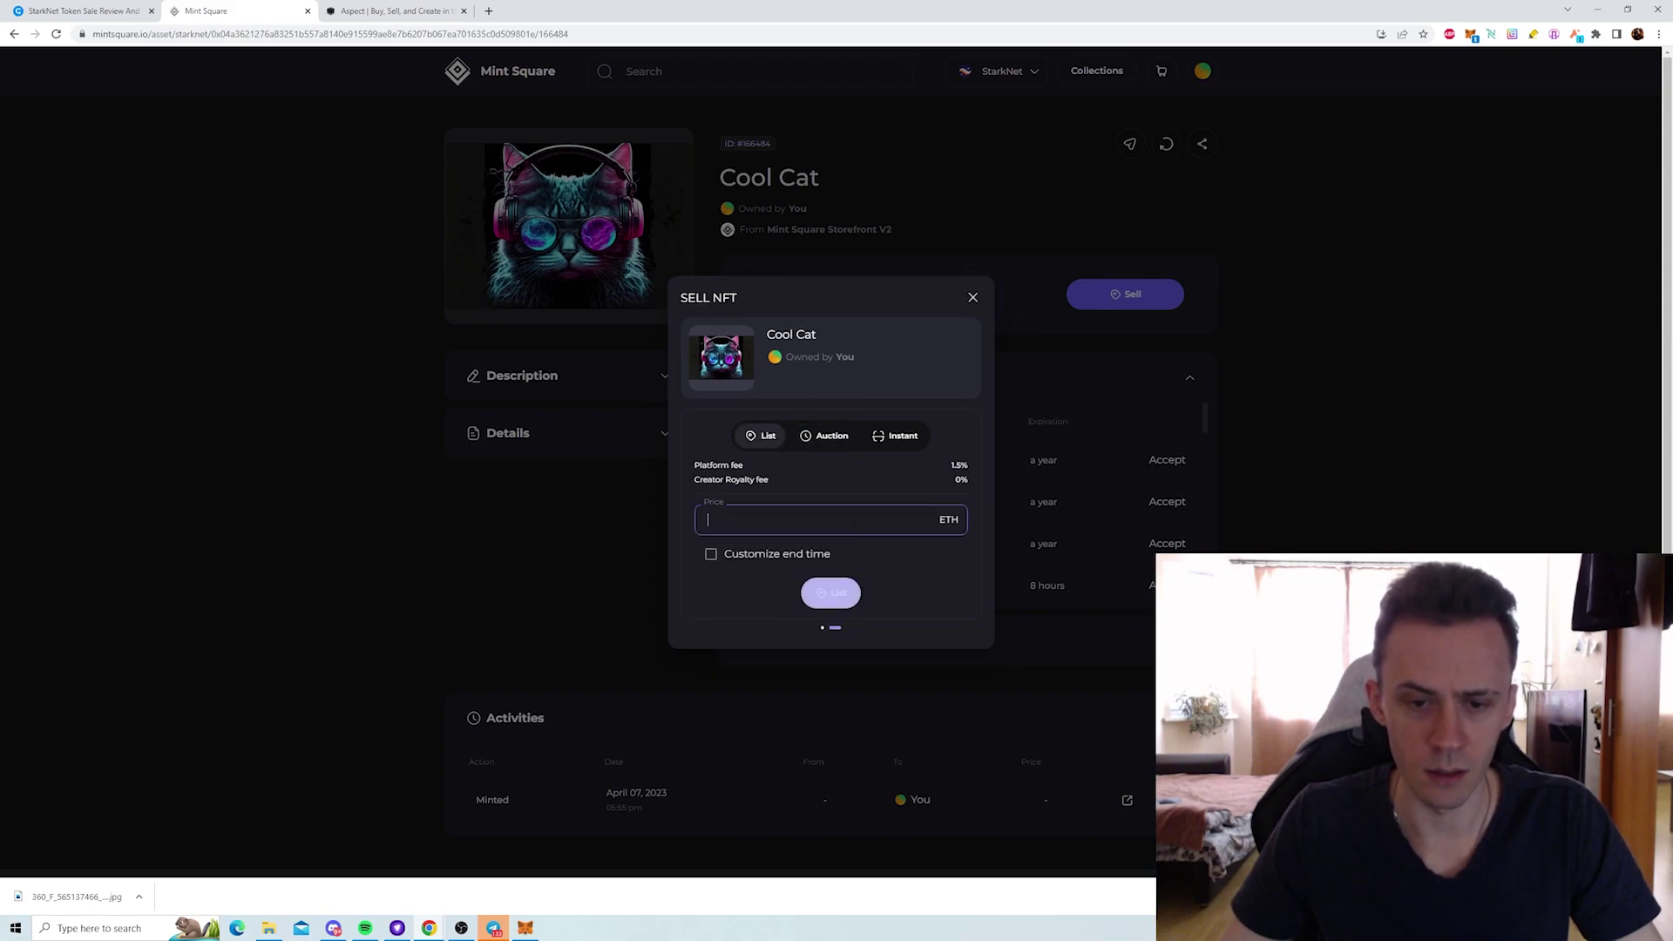
text(0.00001)
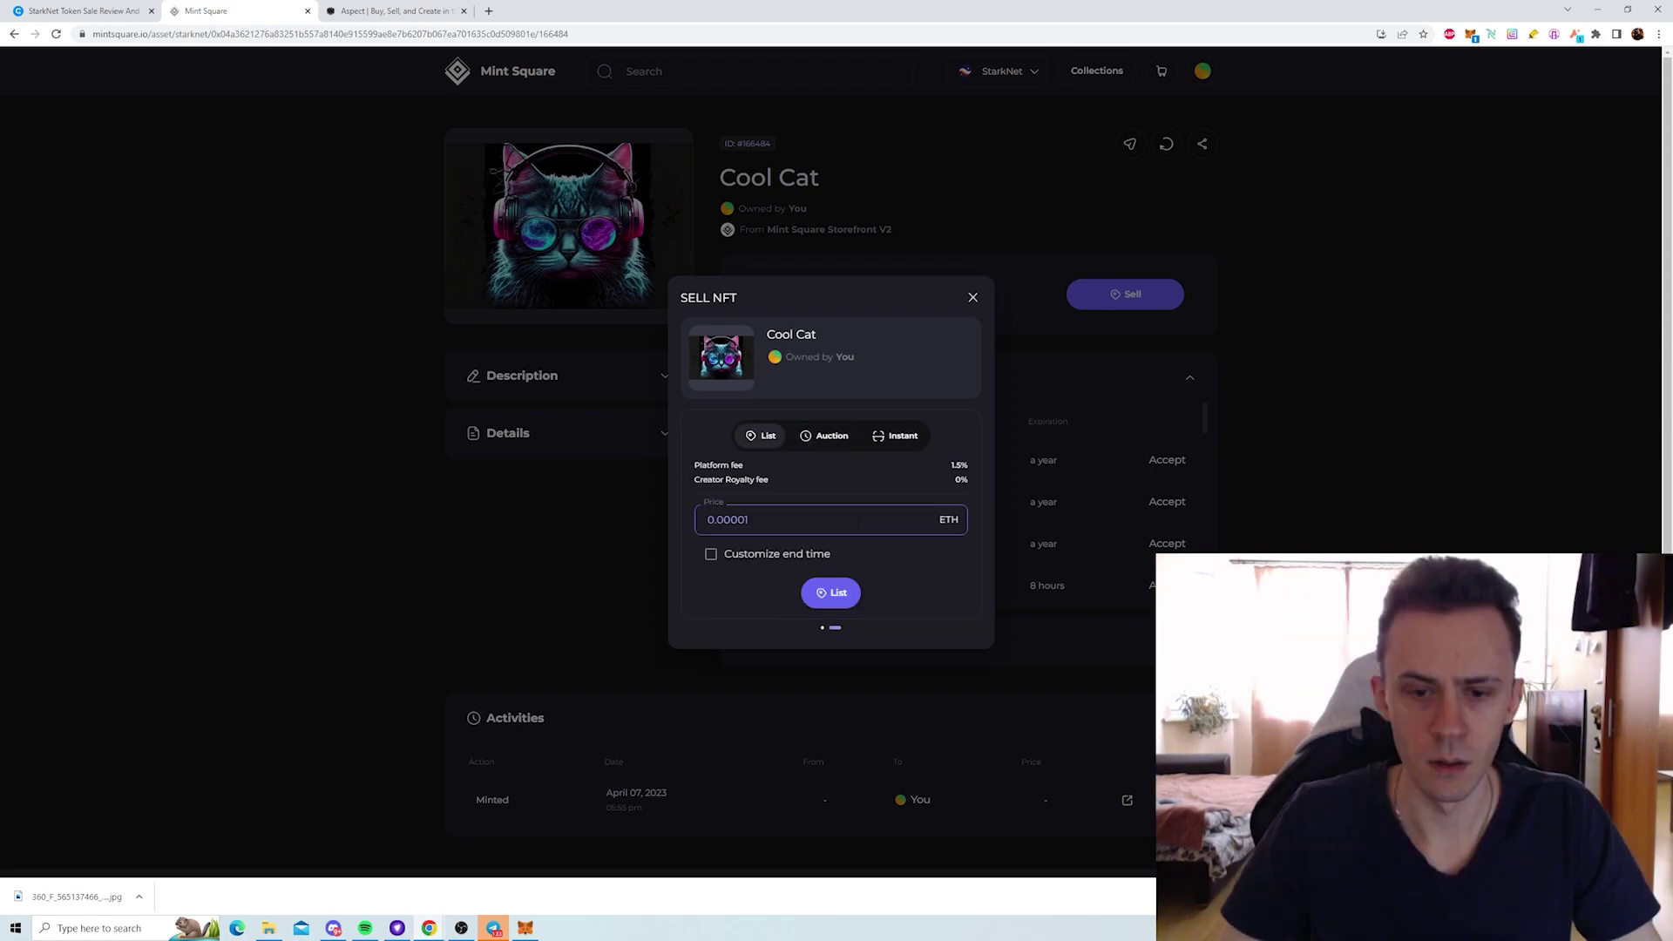
scroll(903, 556, down, 2)
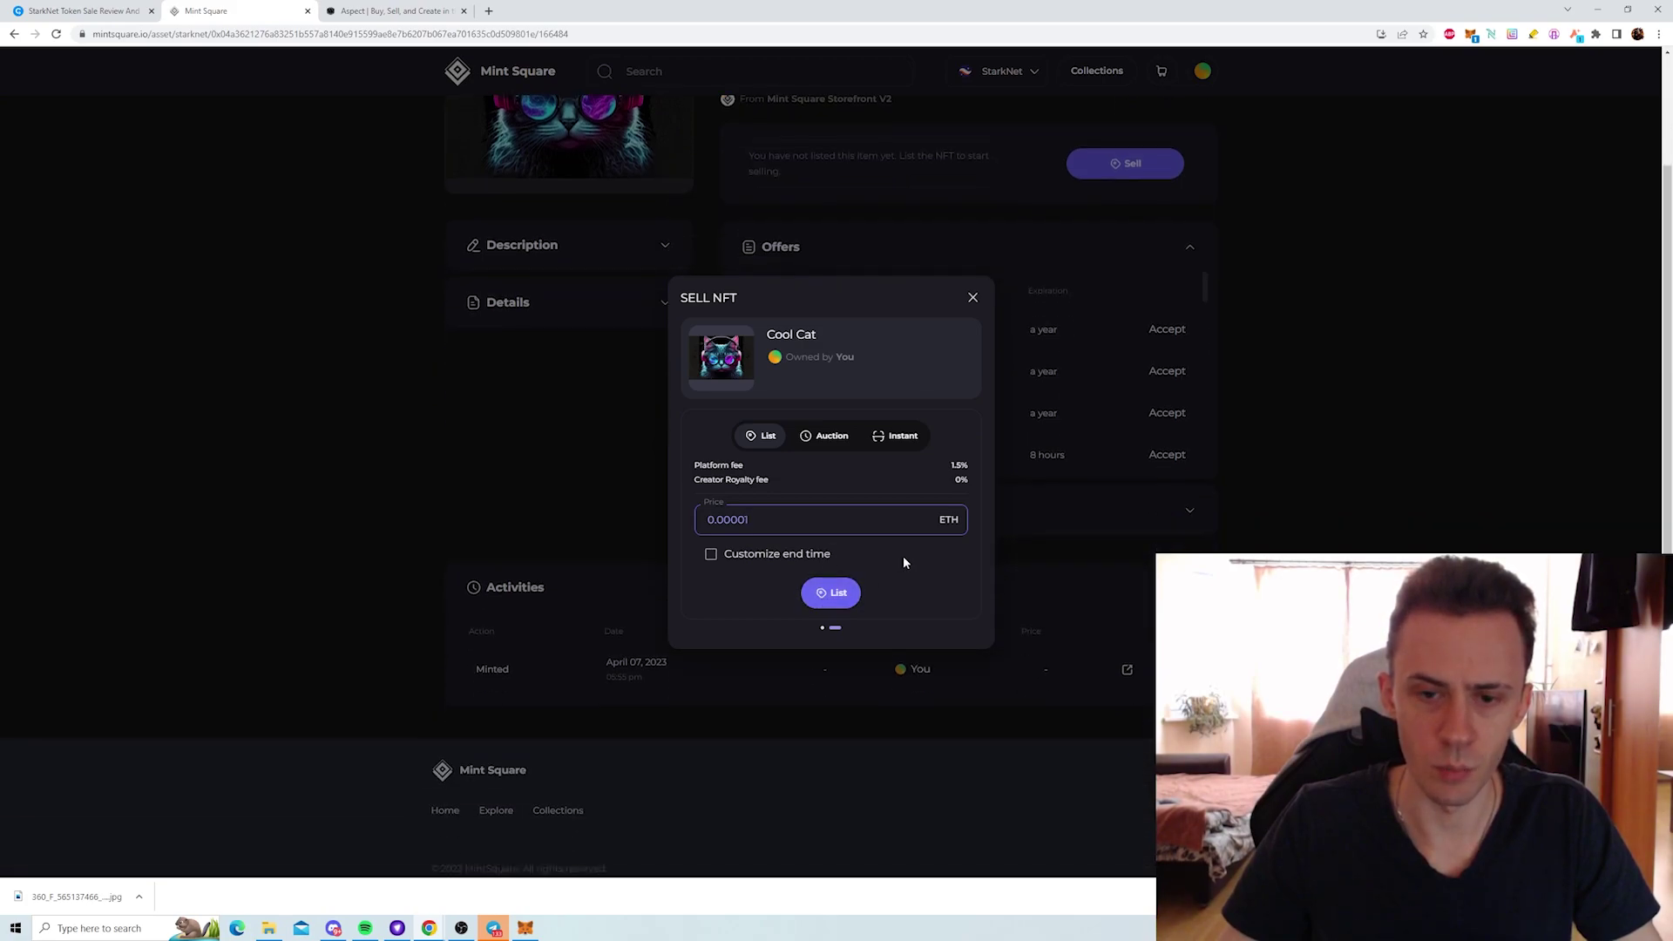
click(832, 592)
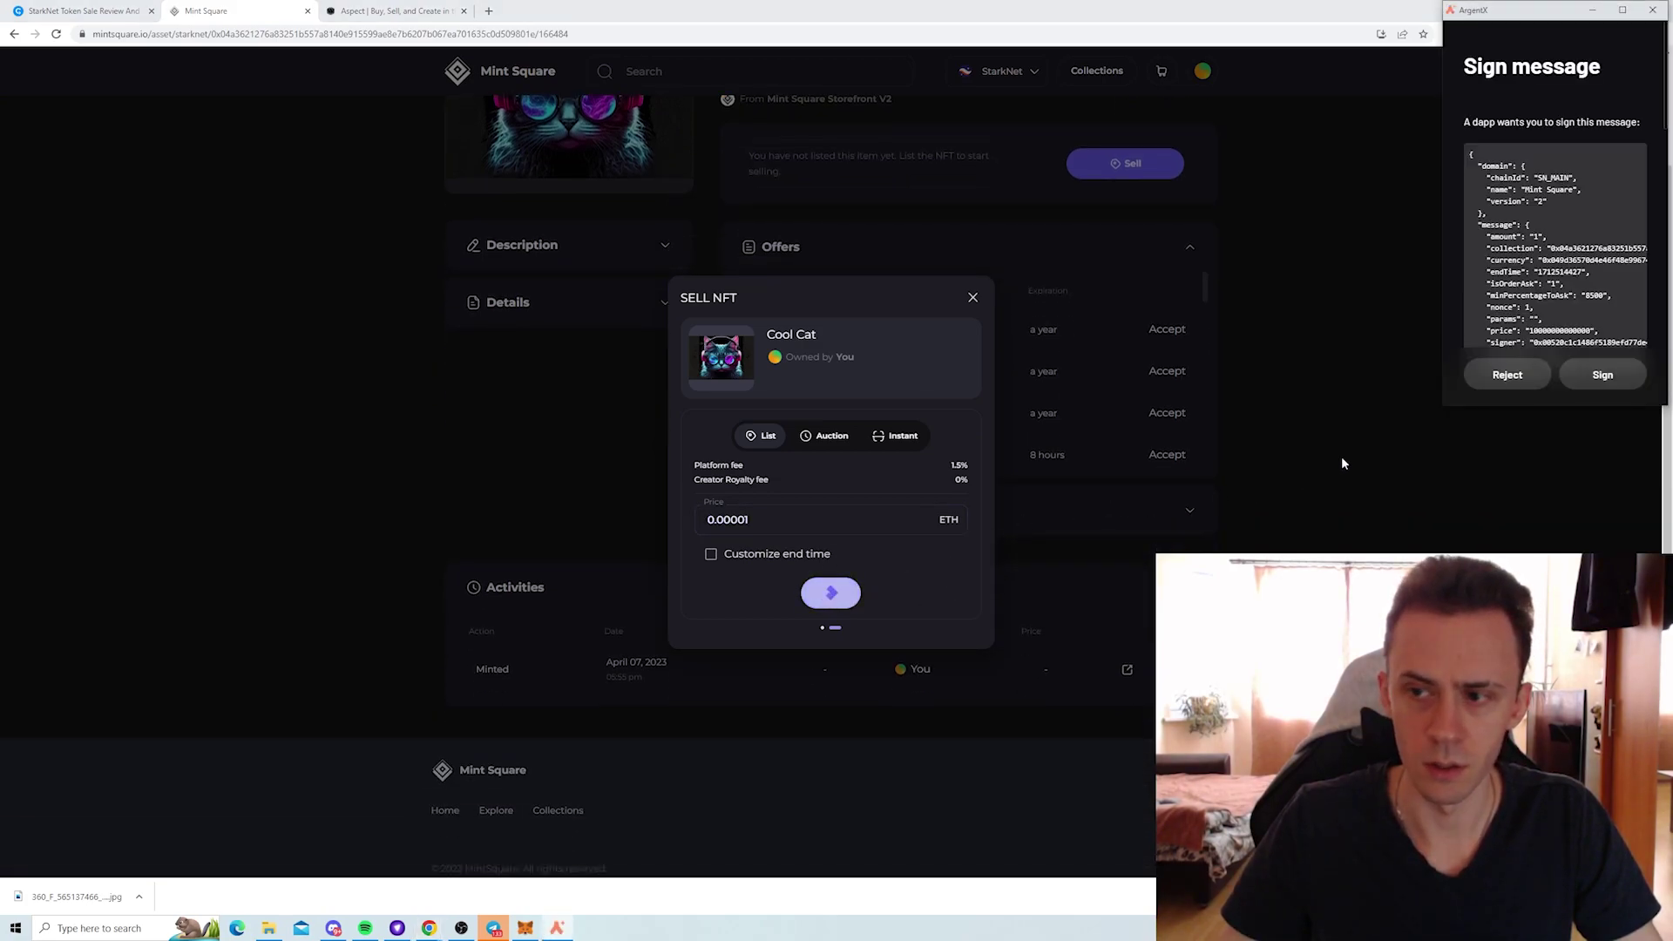
click(1606, 374)
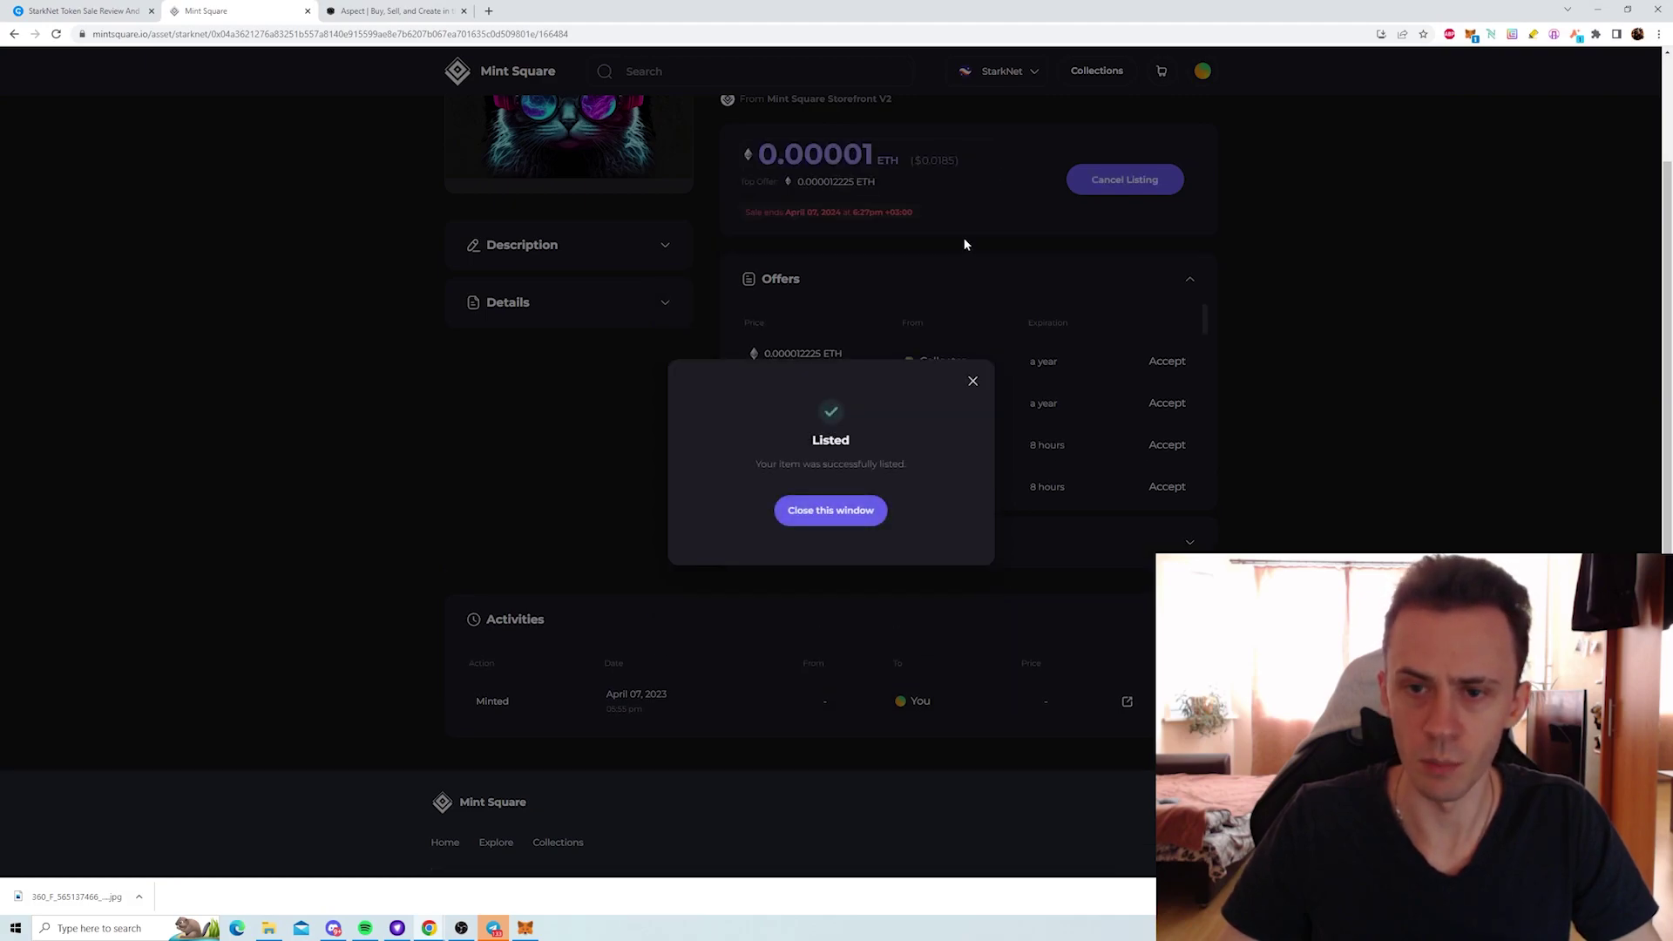
click(830, 509)
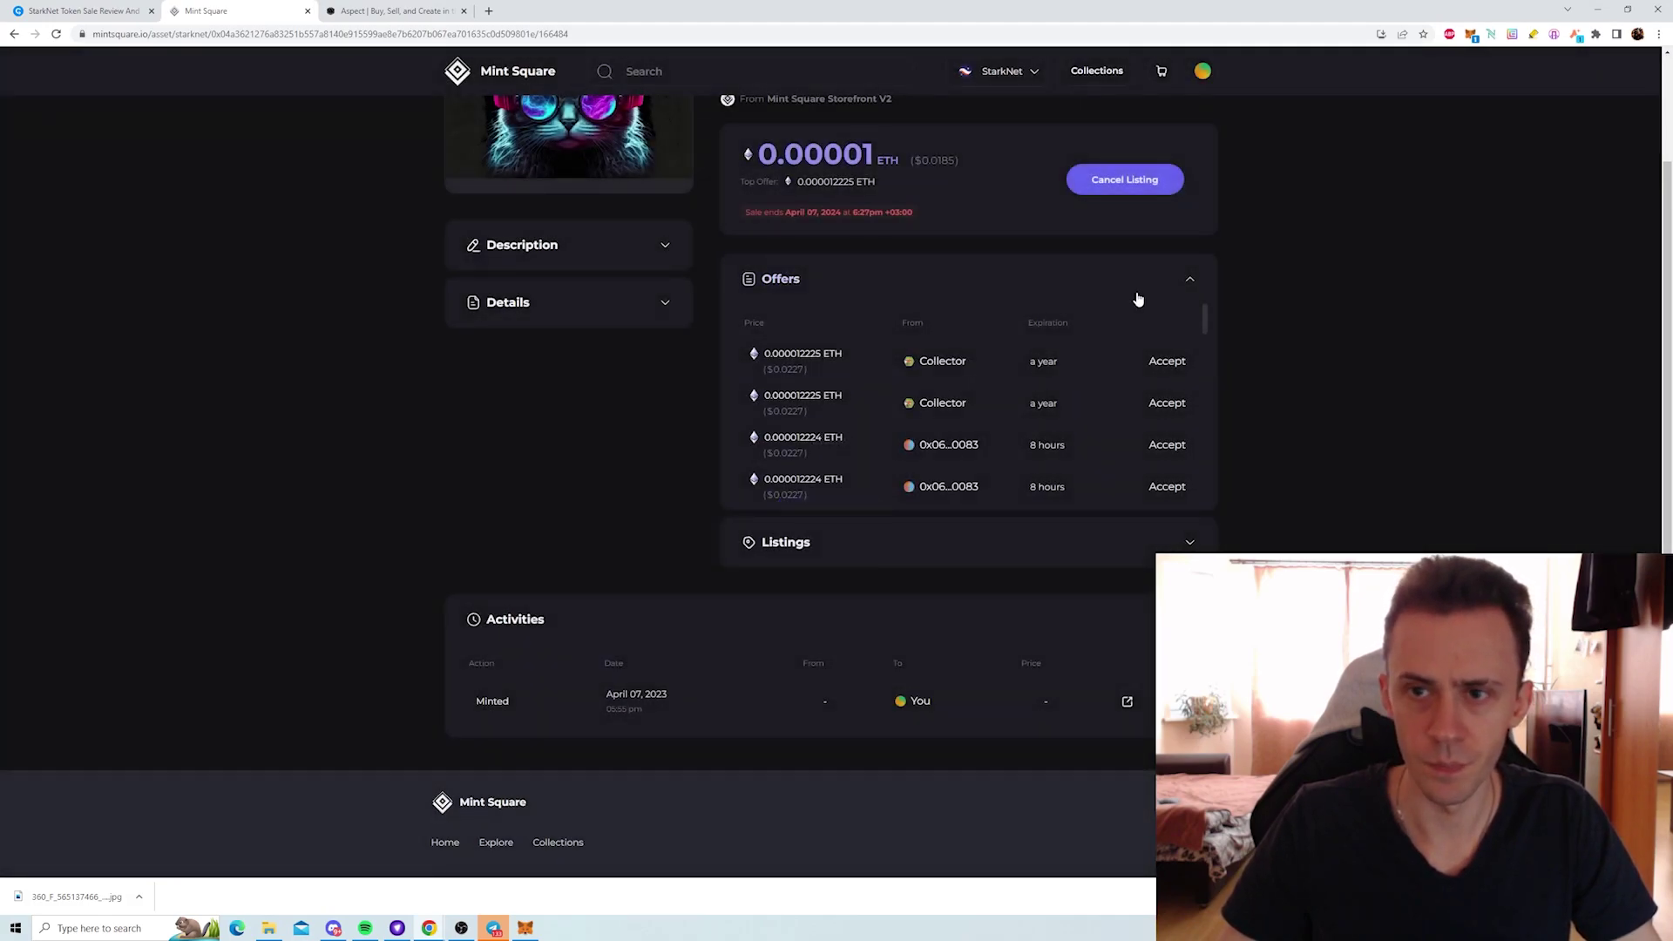
- Check the top StarkNet collections and the NFTs collected in the wallet's Mint Square profile
click(1096, 71)
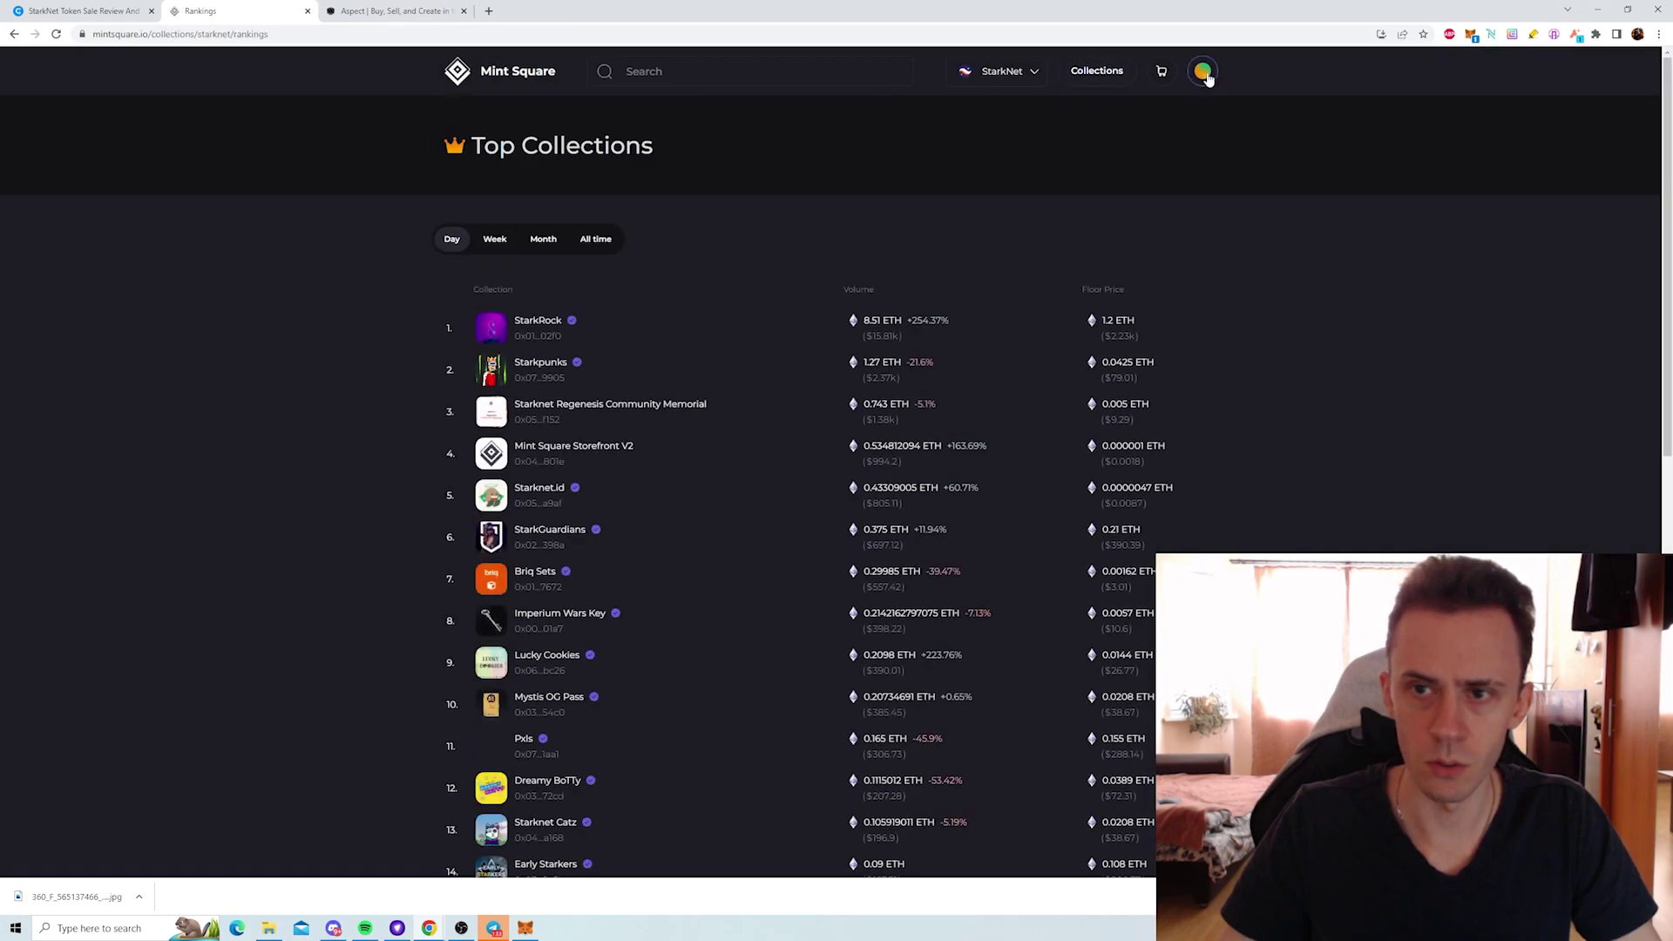
click(1203, 70)
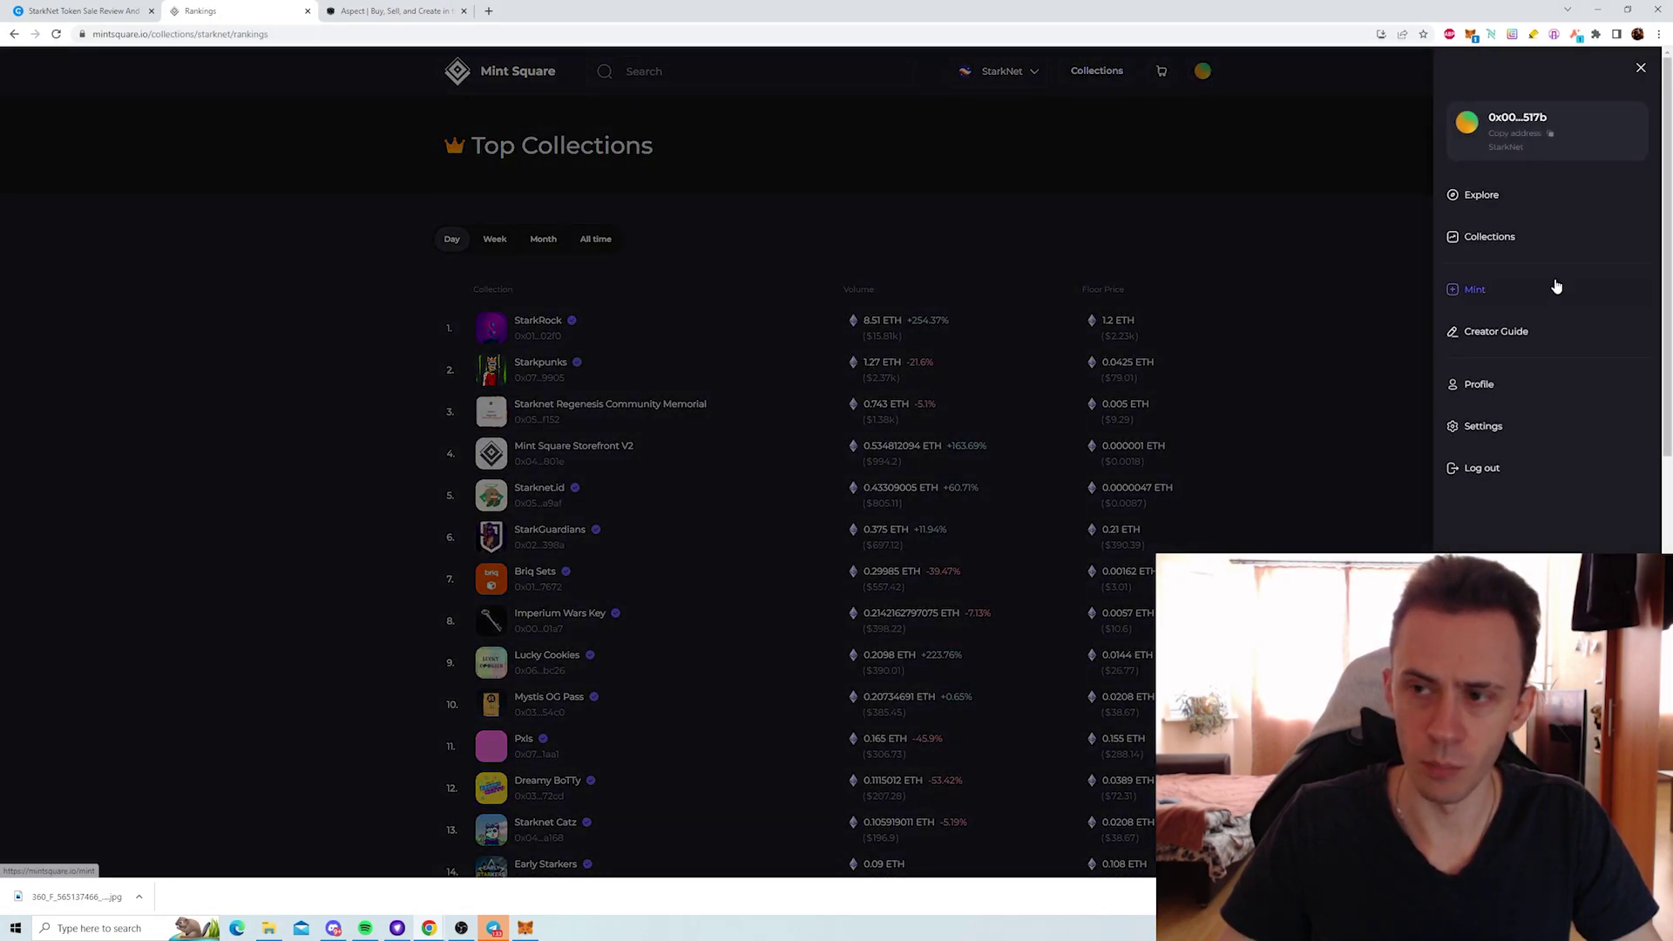
click(1498, 386)
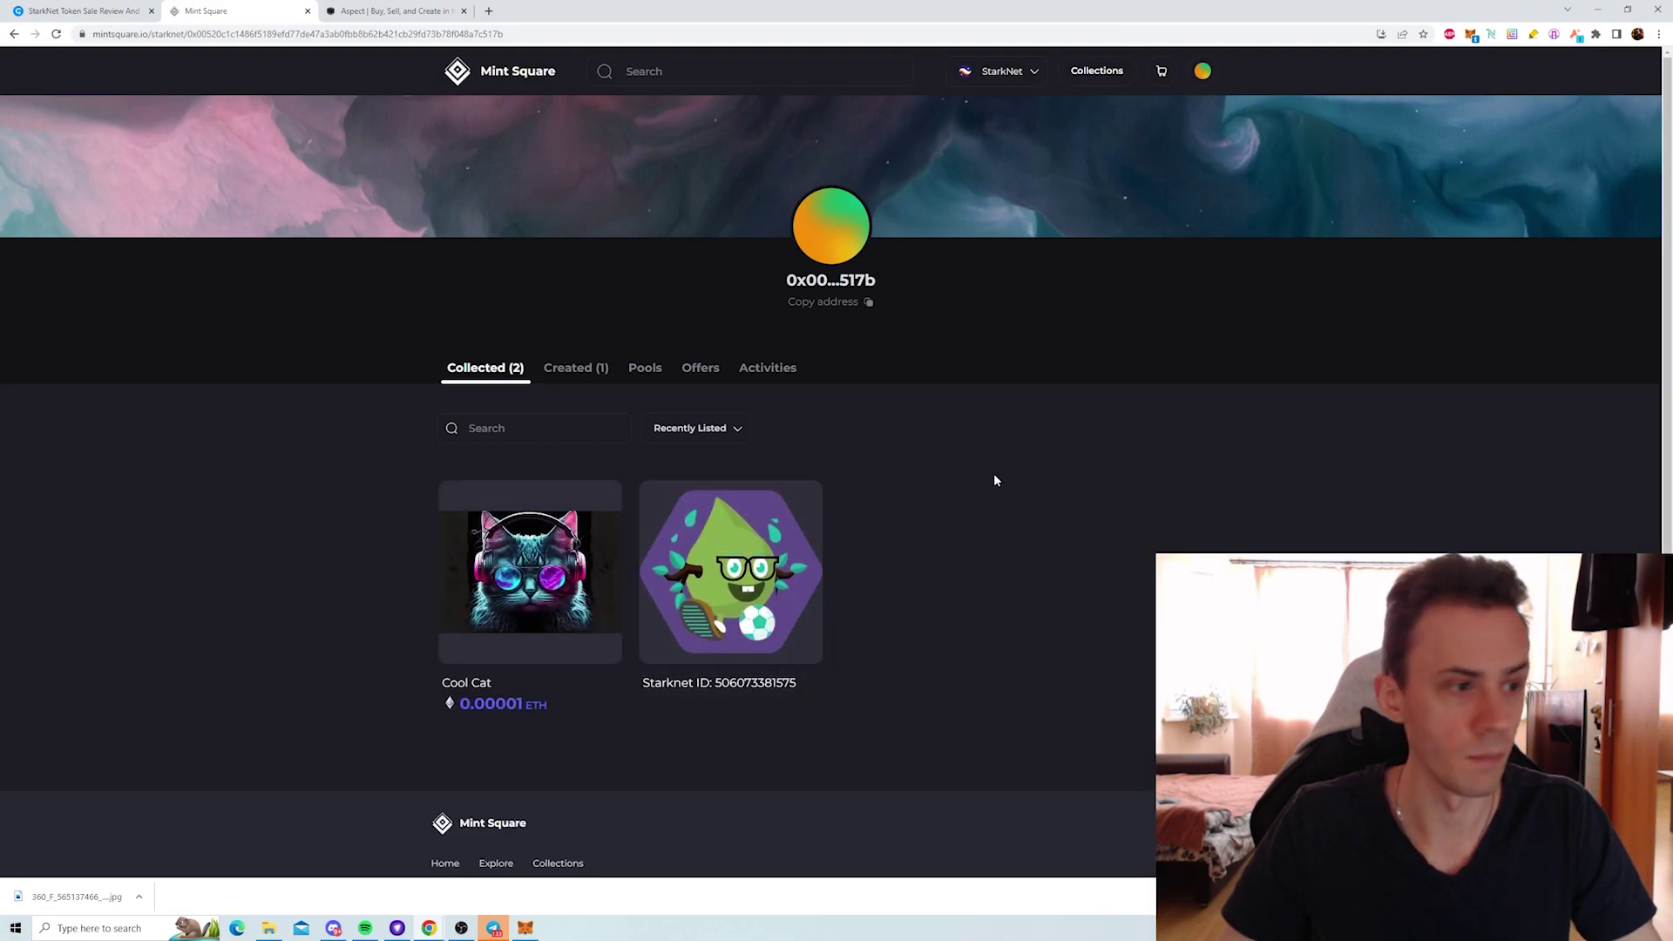
- Switch to Aspect, sort the StarkNet NFTs by price from low to high and open the Sunrise 55 NFT
click(383, 11)
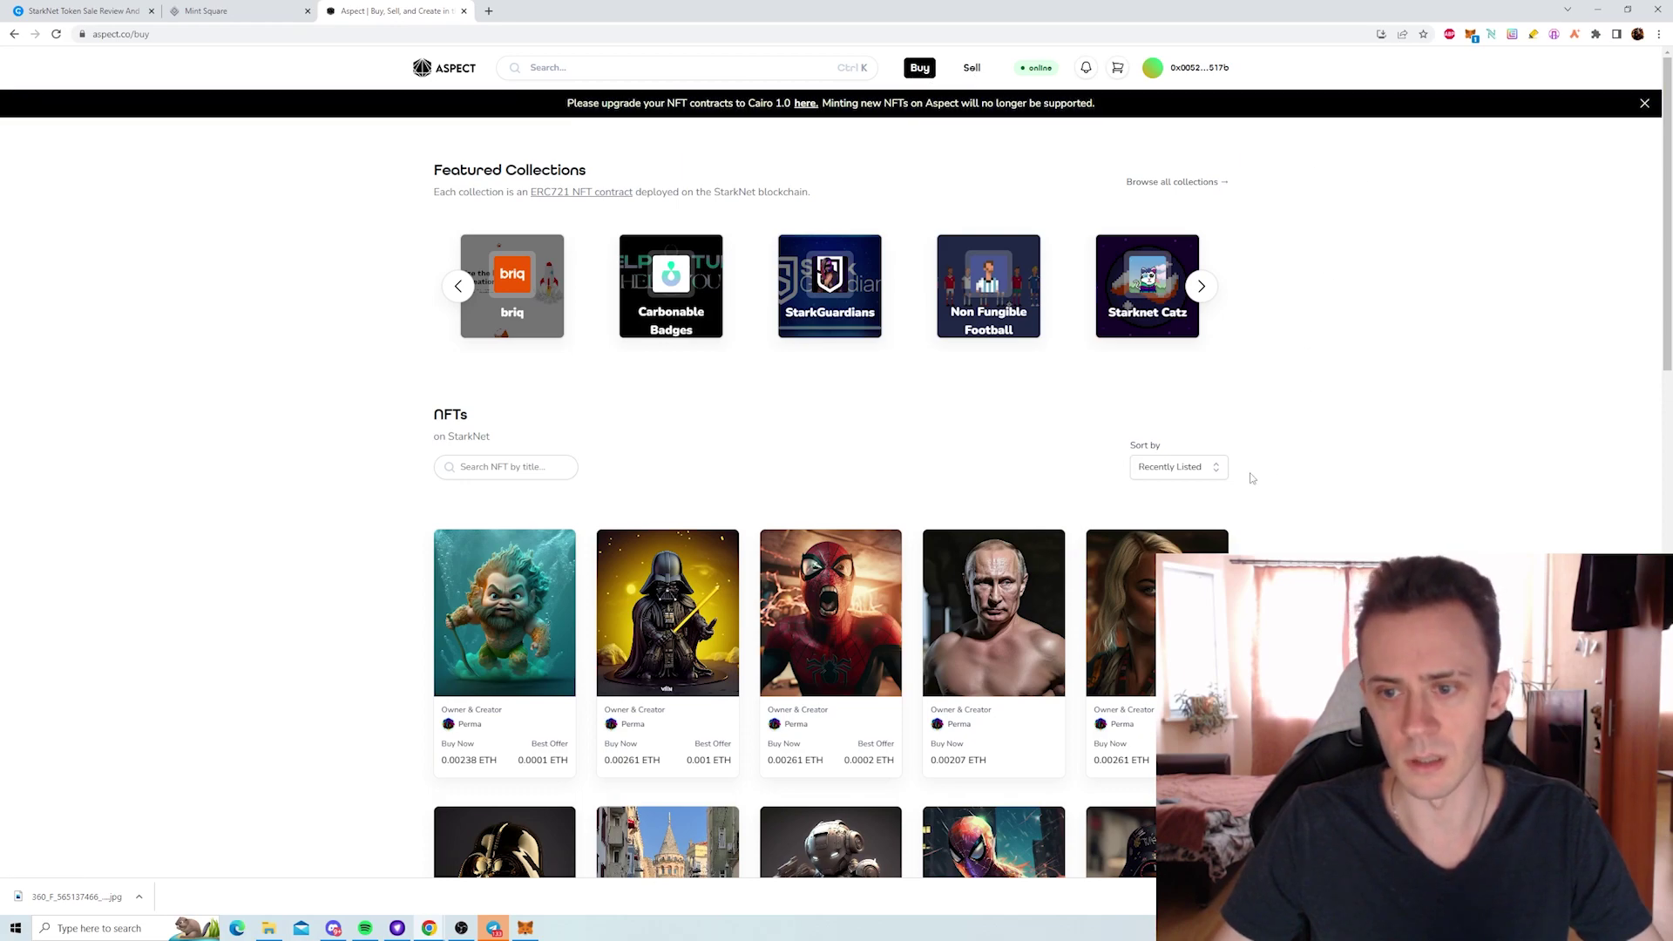
click(1209, 468)
scroll(1198, 531, down, 1)
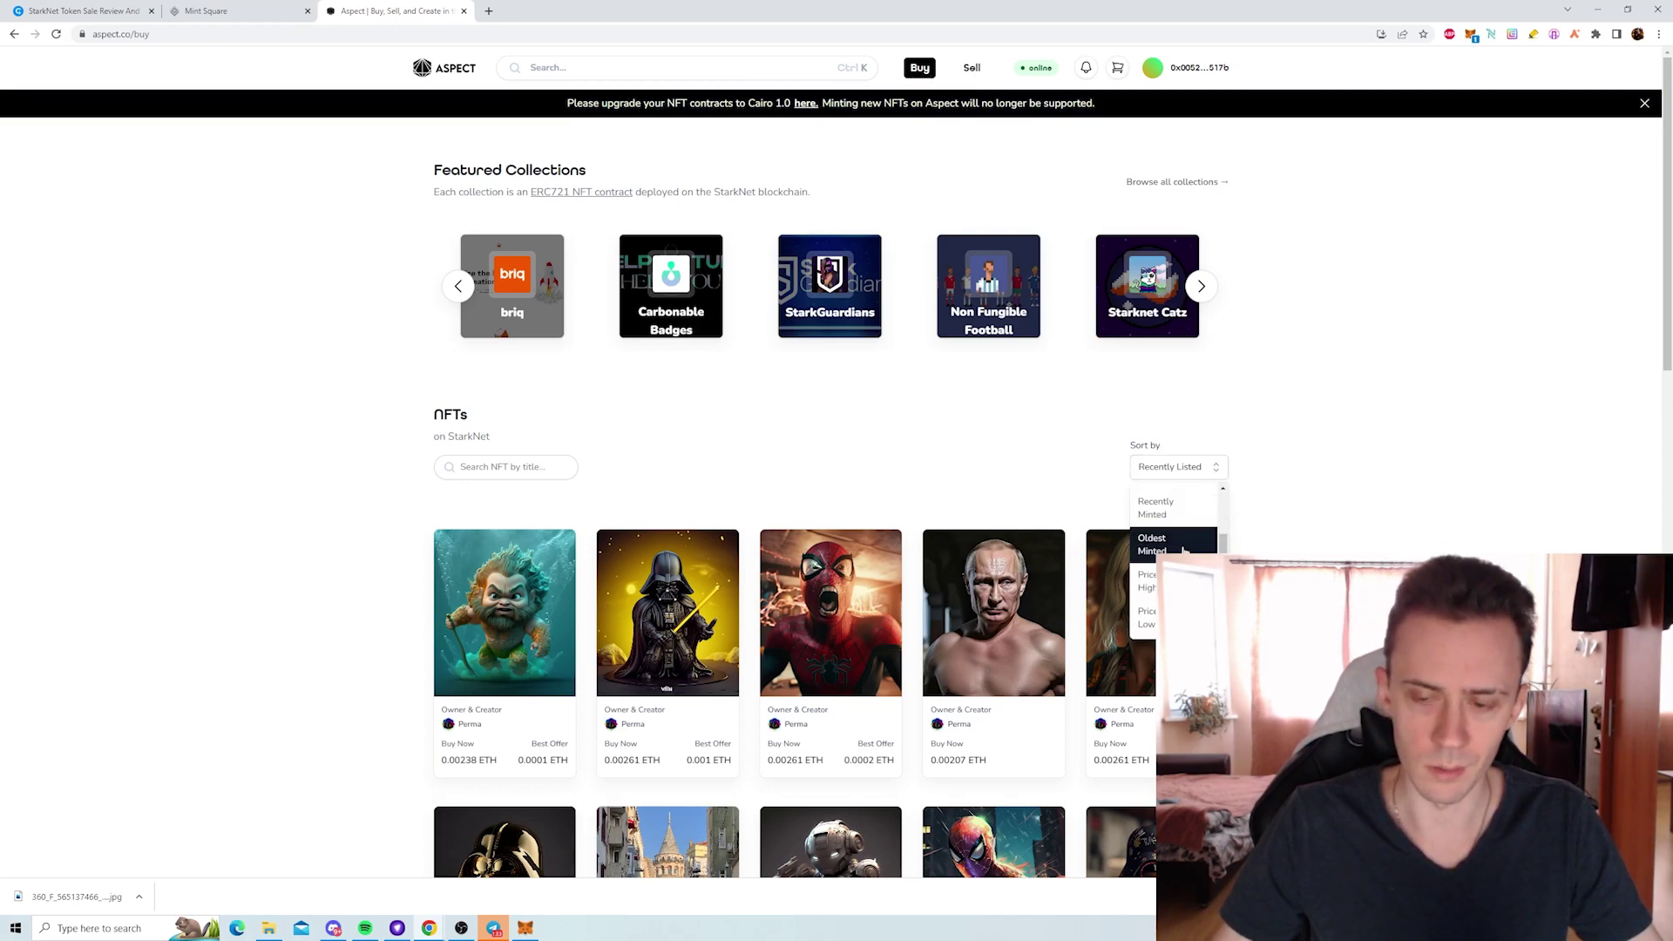
click(1176, 617)
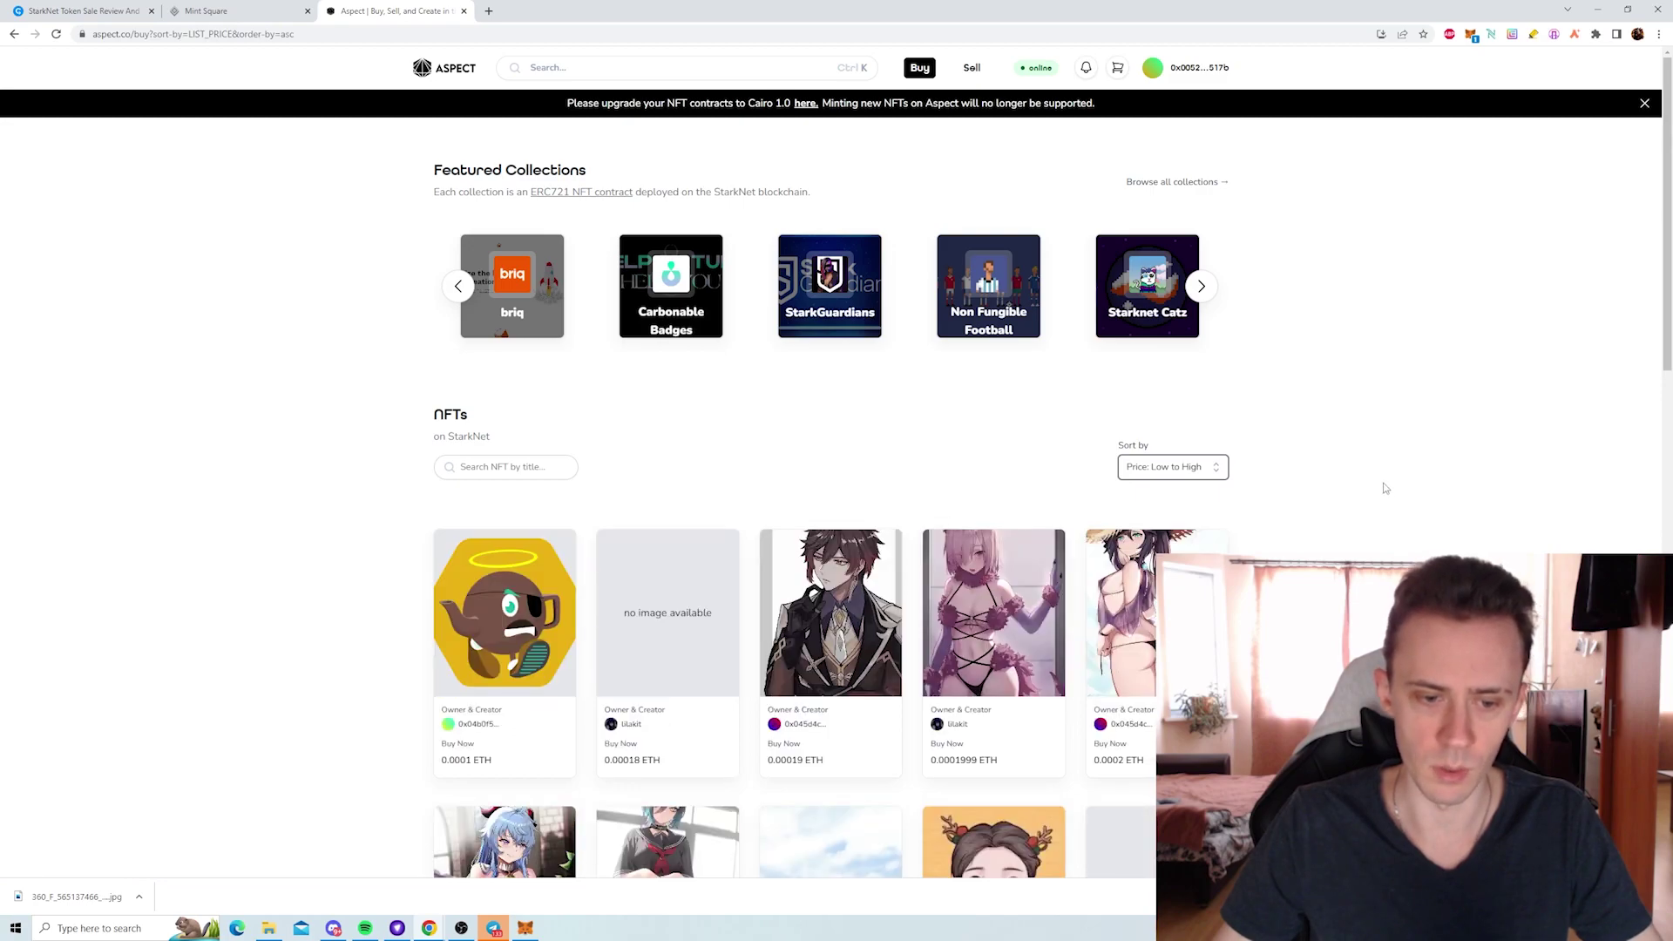
scroll(1384, 479, down, 2)
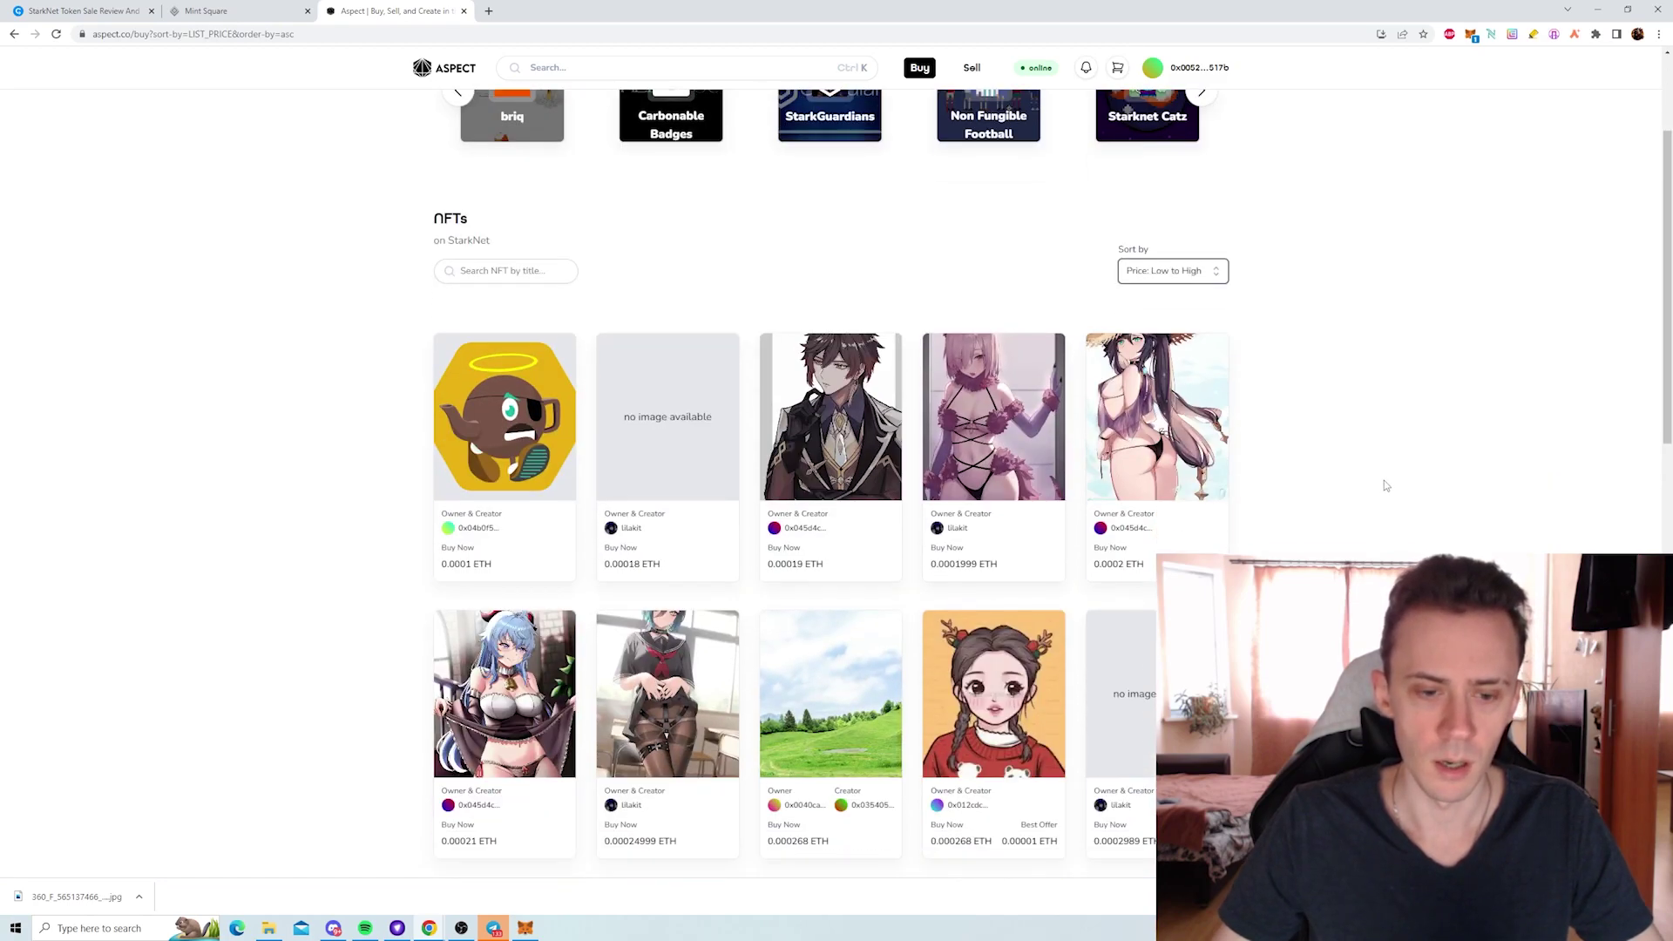
scroll(1385, 484, down, 4)
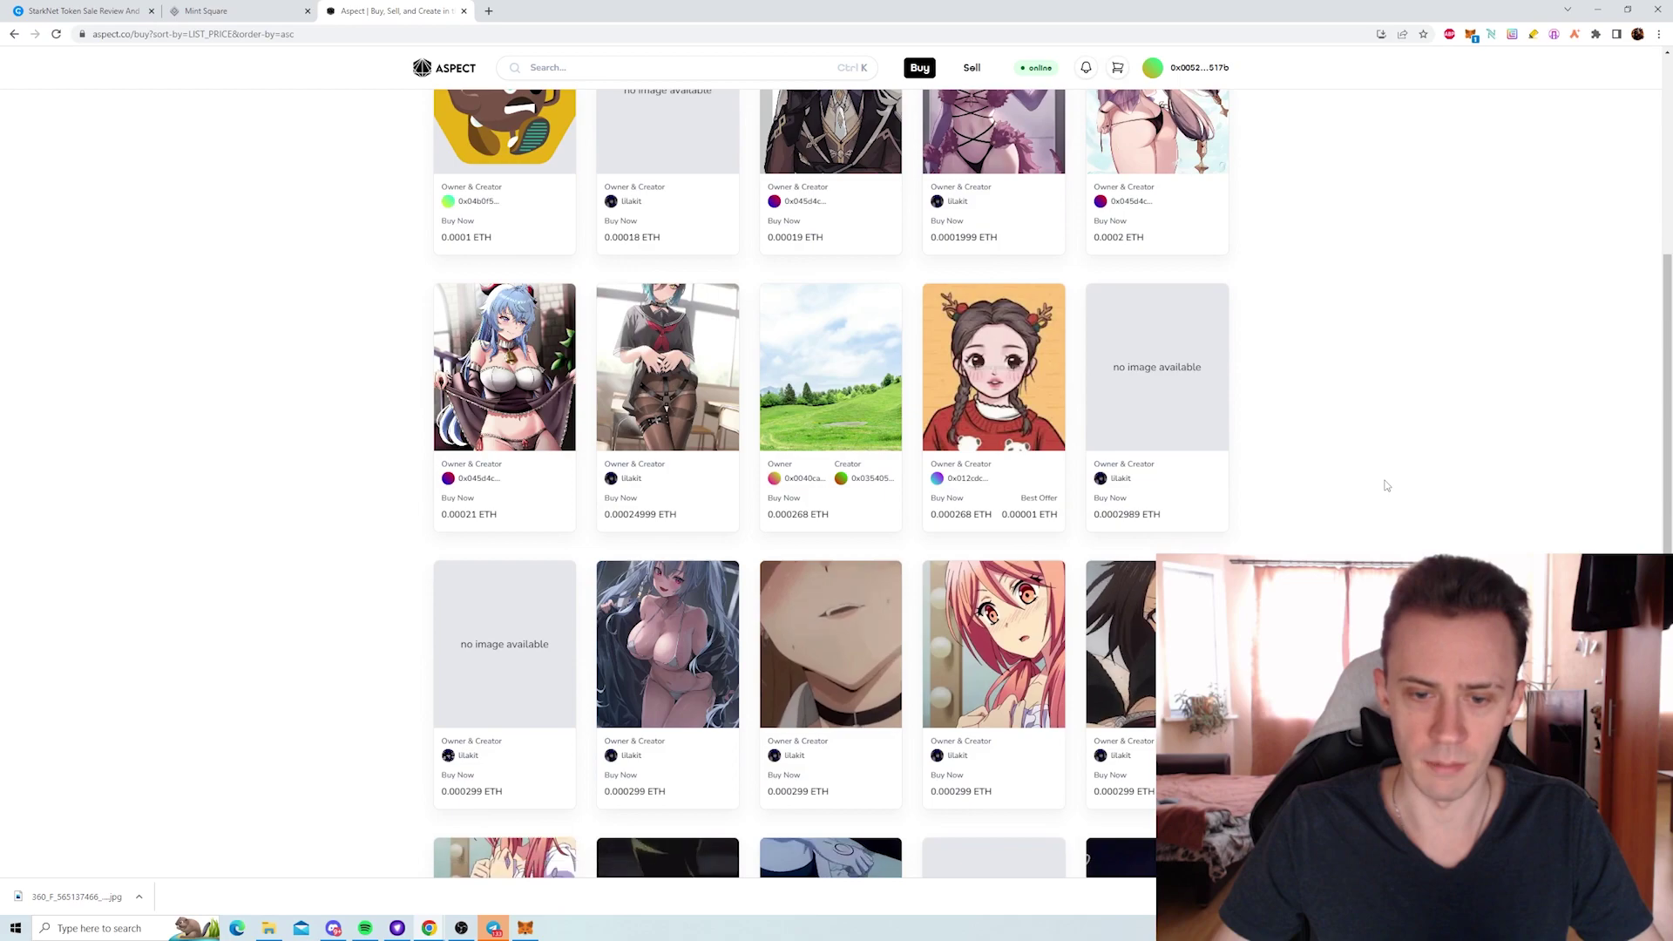
scroll(1386, 486, up, 5)
click(832, 418)
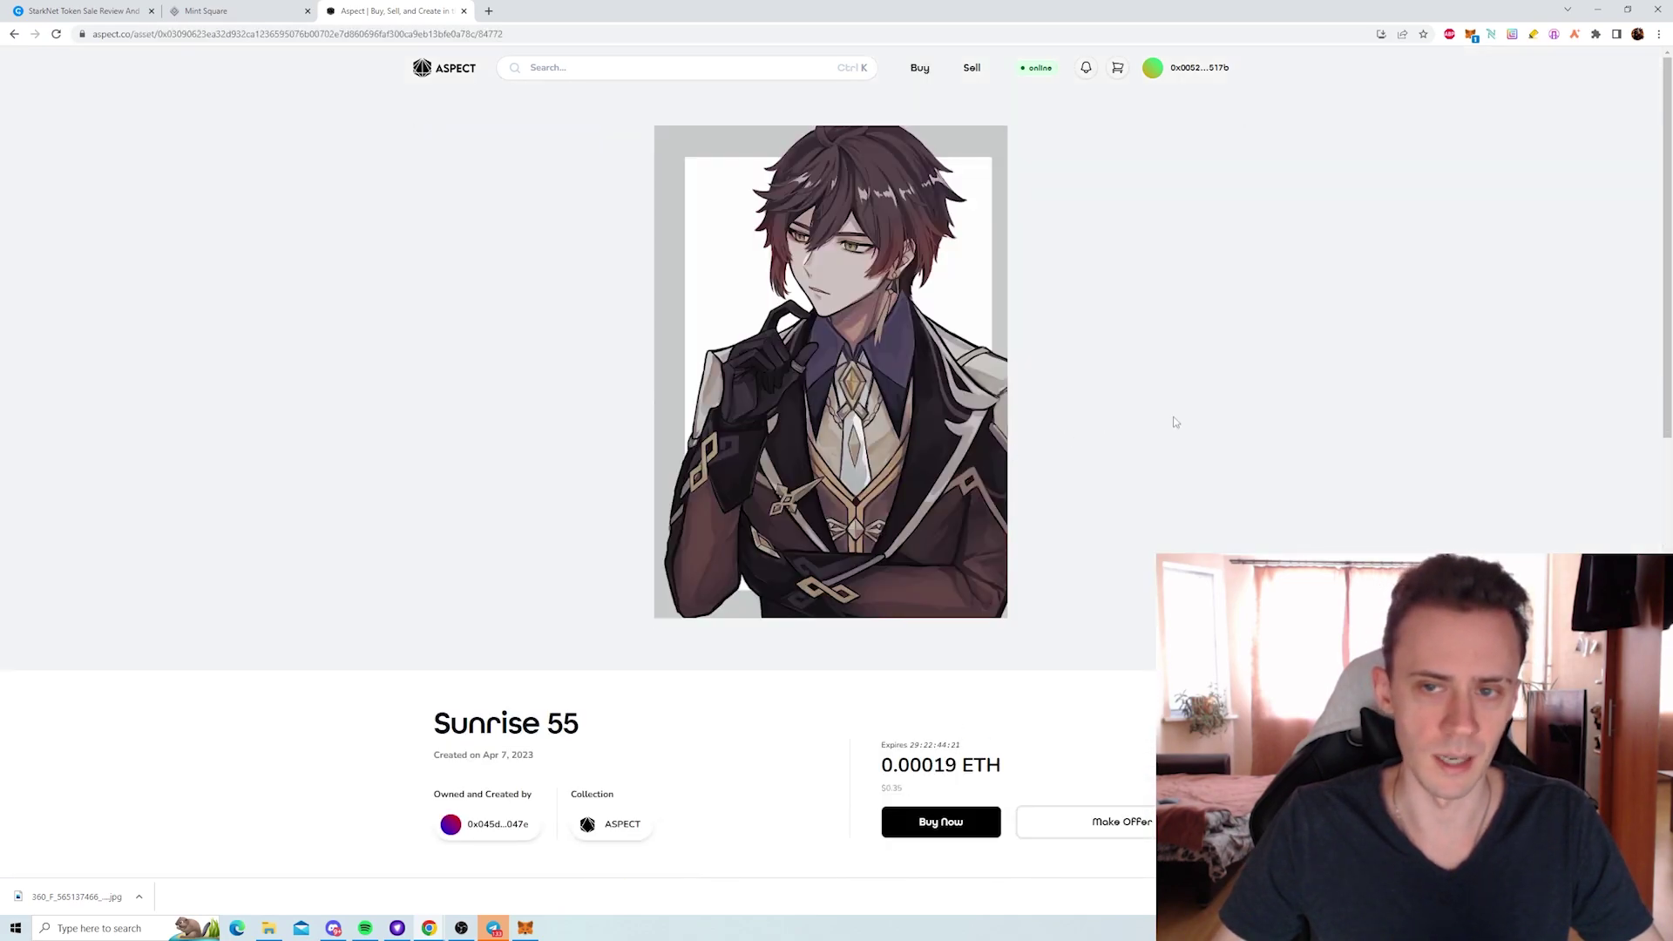
scroll(1174, 421, down, 2)
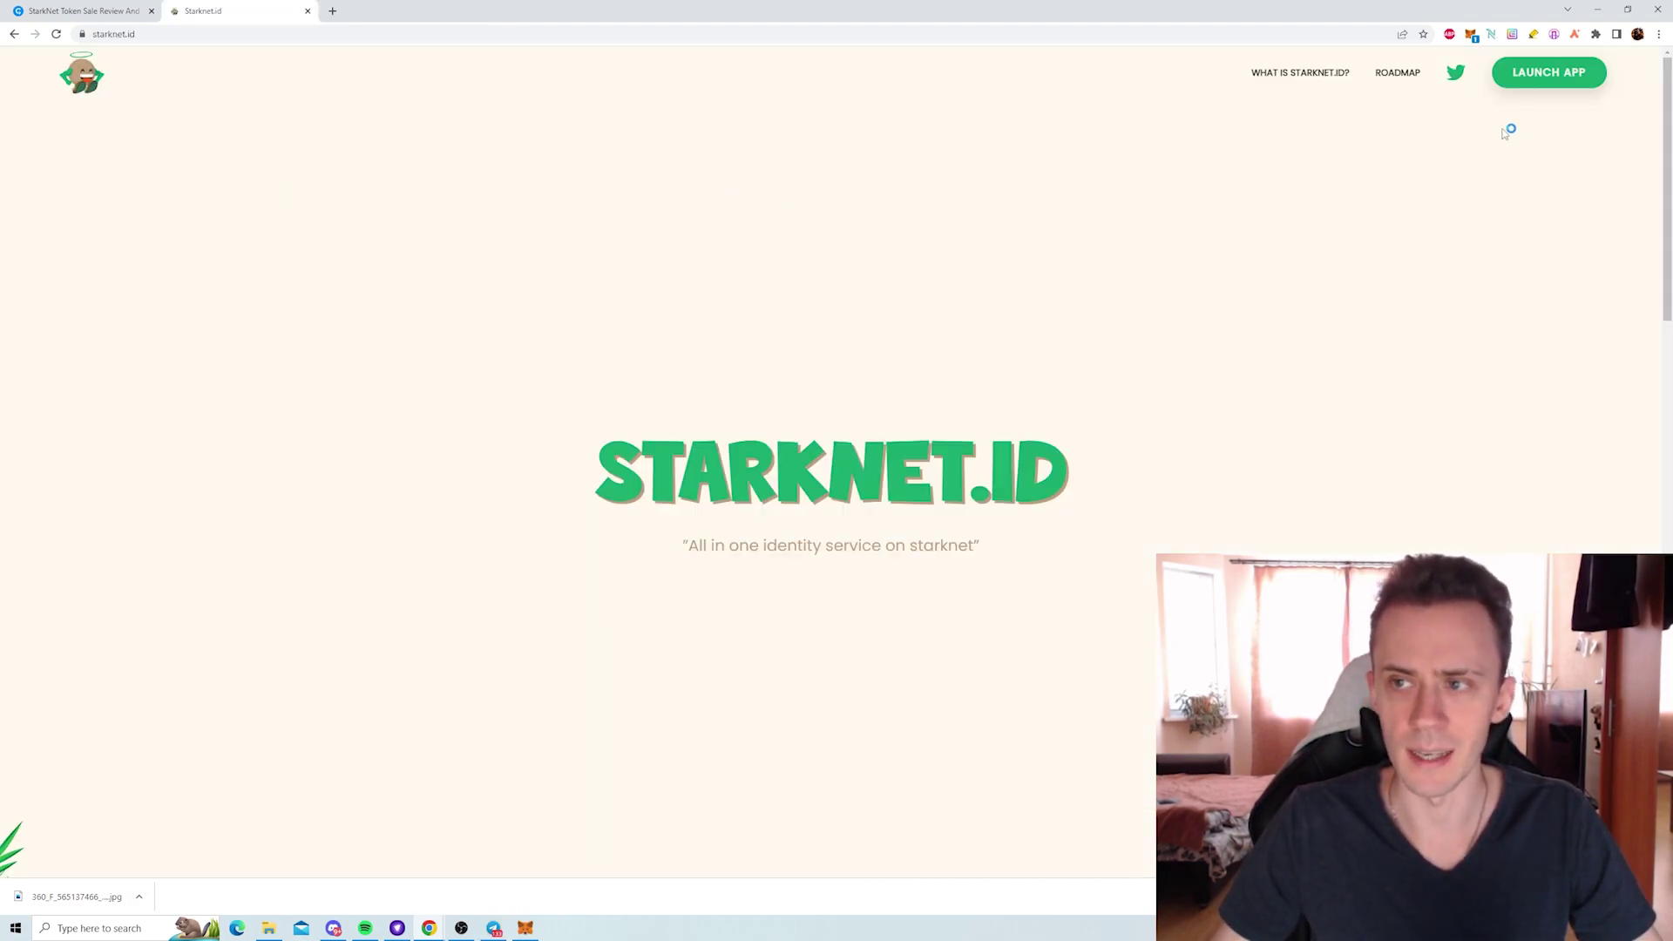
- Launch the Starknet.id app from its website and connect Account 1 from Argent X
click(1552, 83)
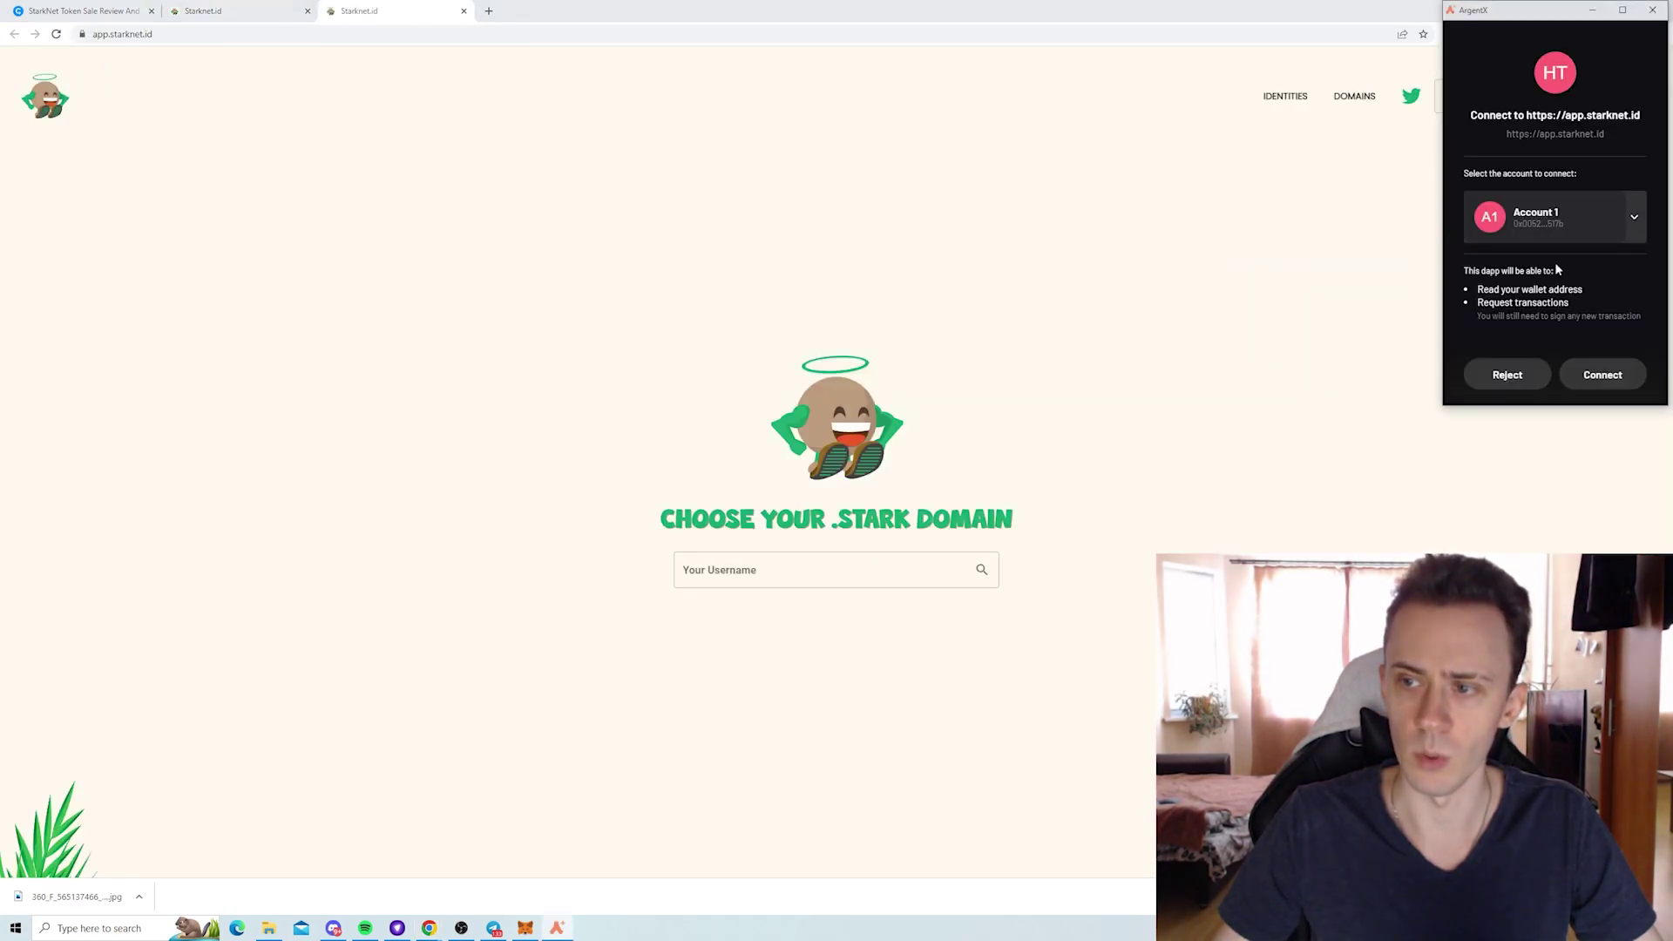
click(1601, 375)
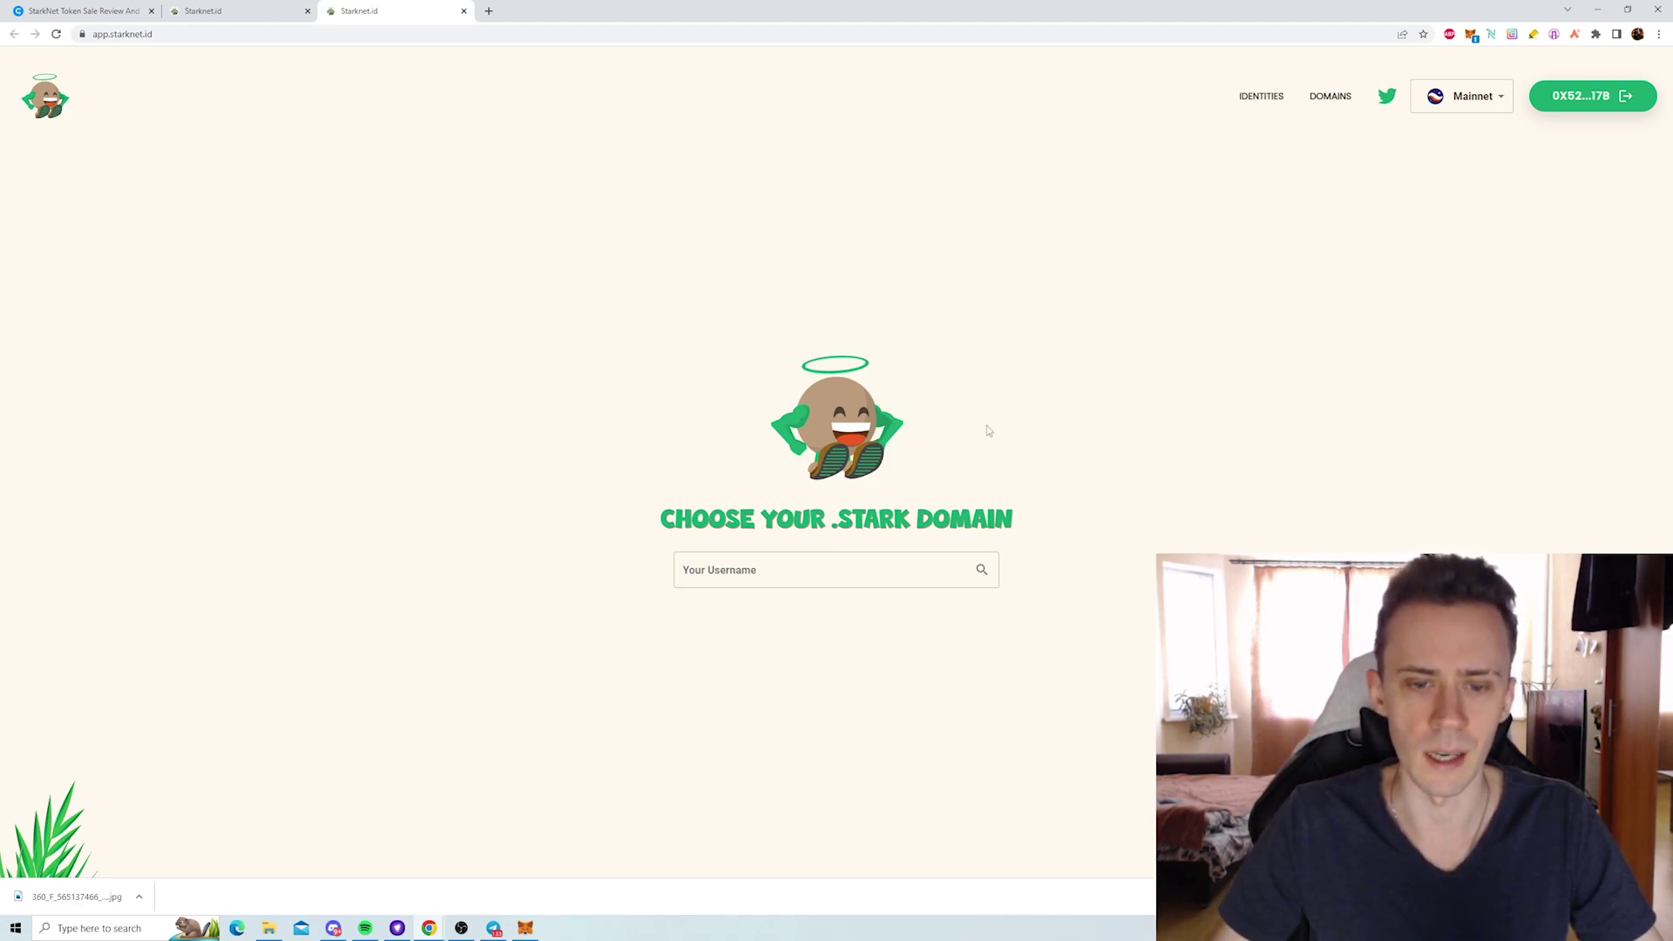
- Mint a new StarkNet identity in Starknet.id, open its page and reload it
click(1262, 97)
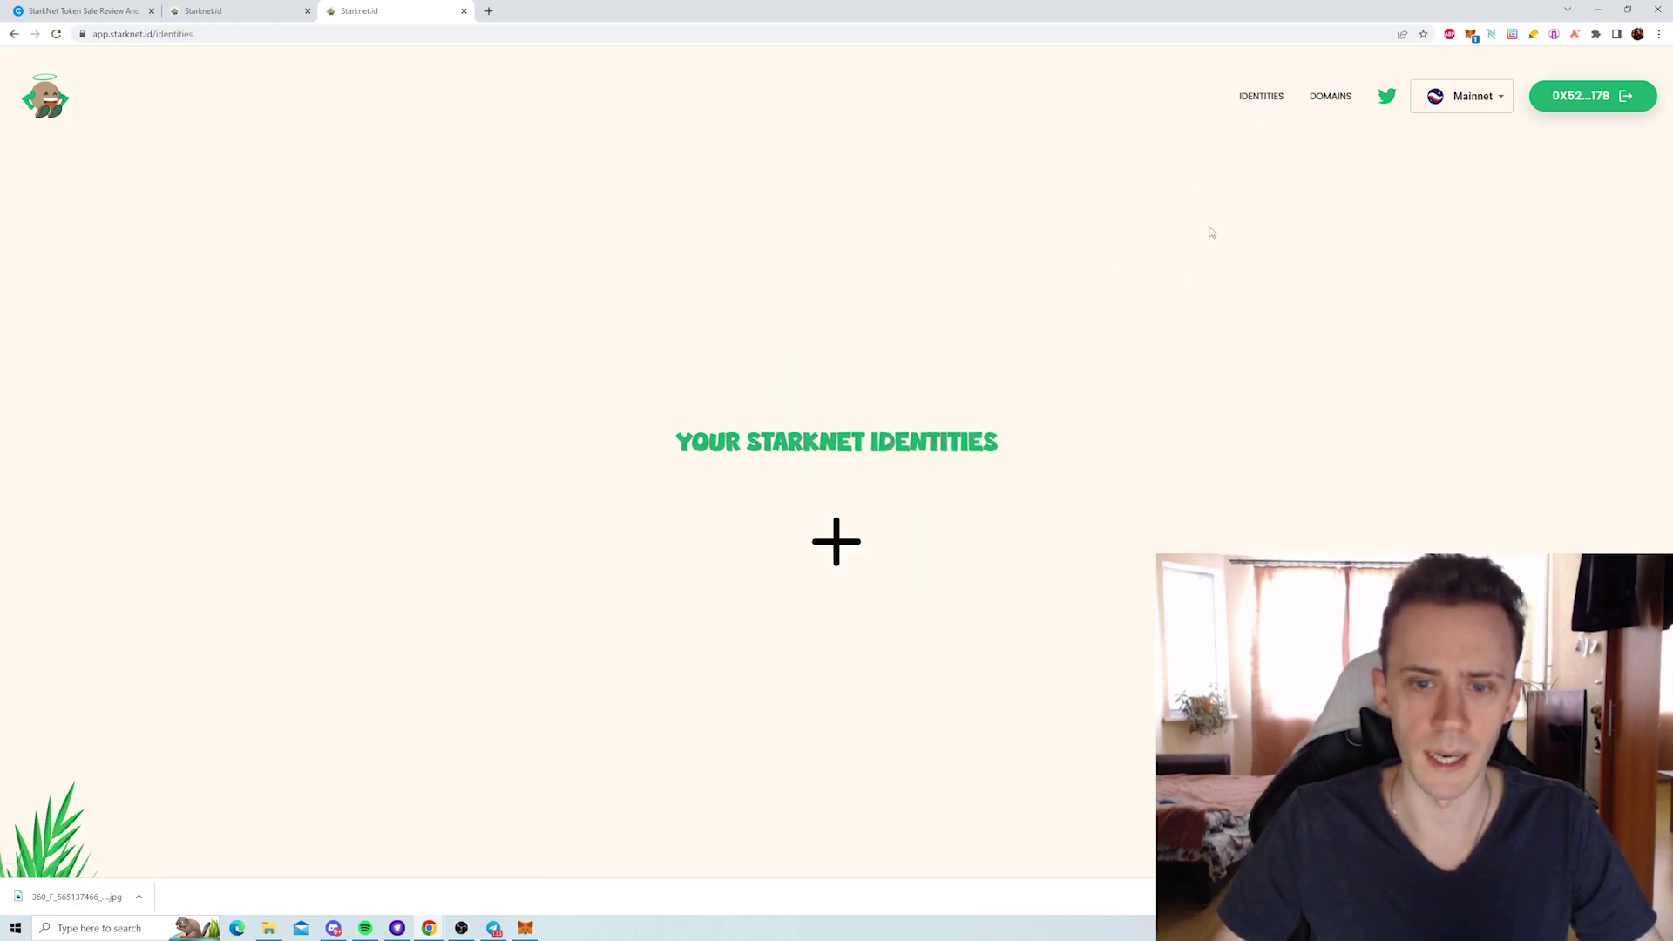
click(872, 324)
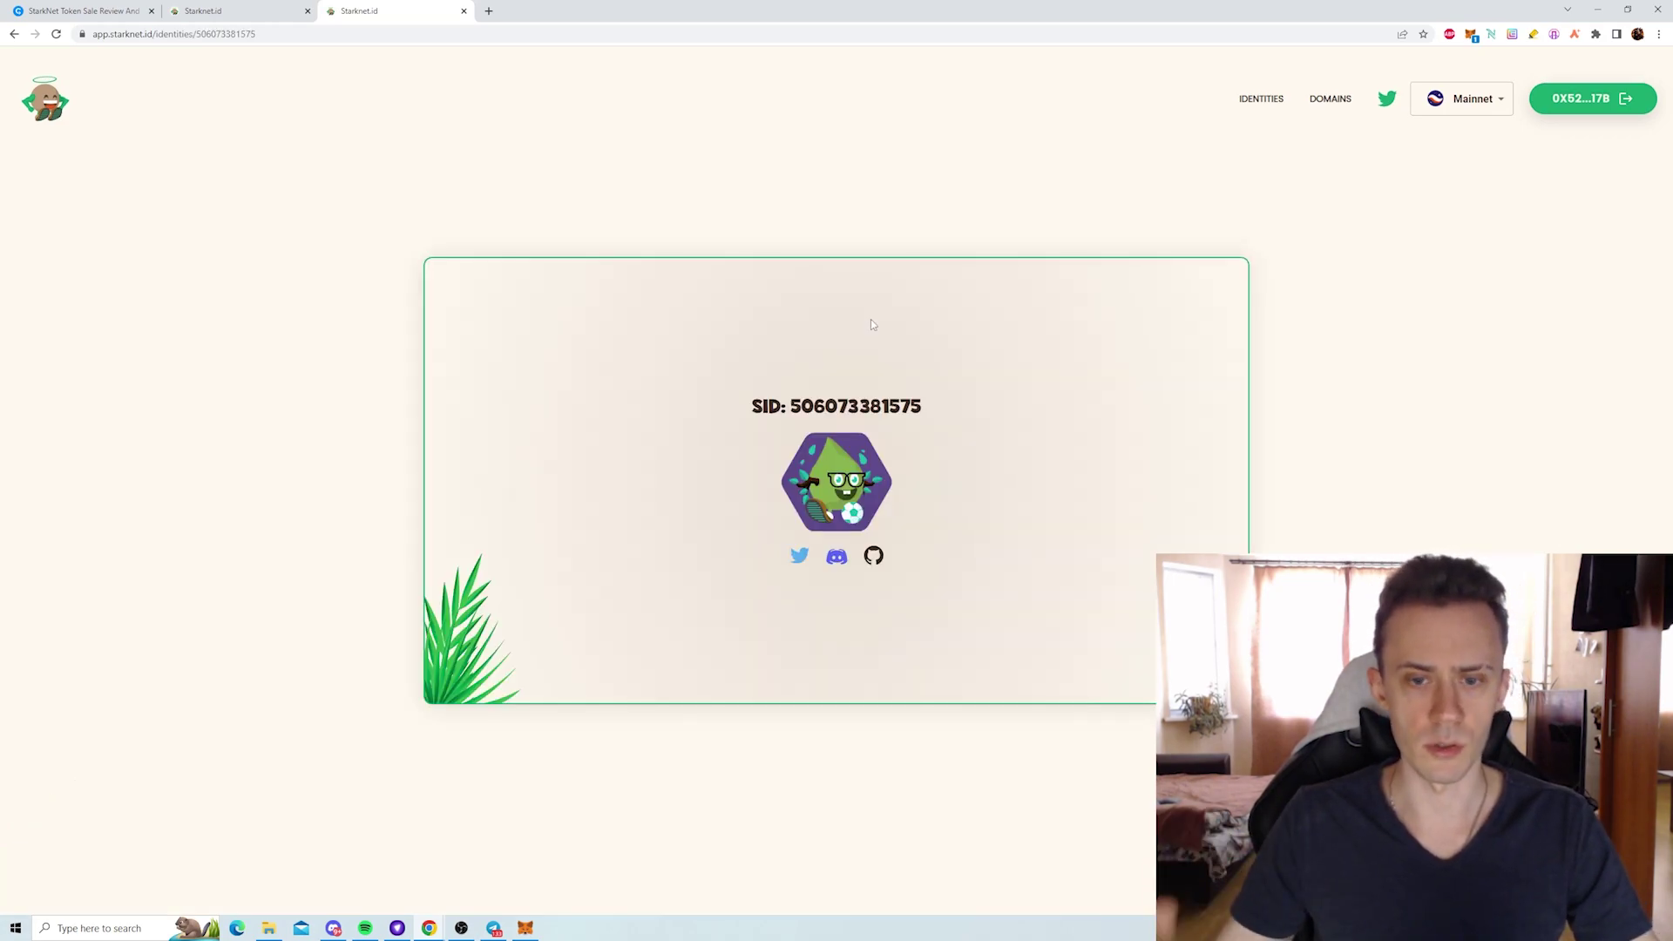
drag(748, 406, 937, 407)
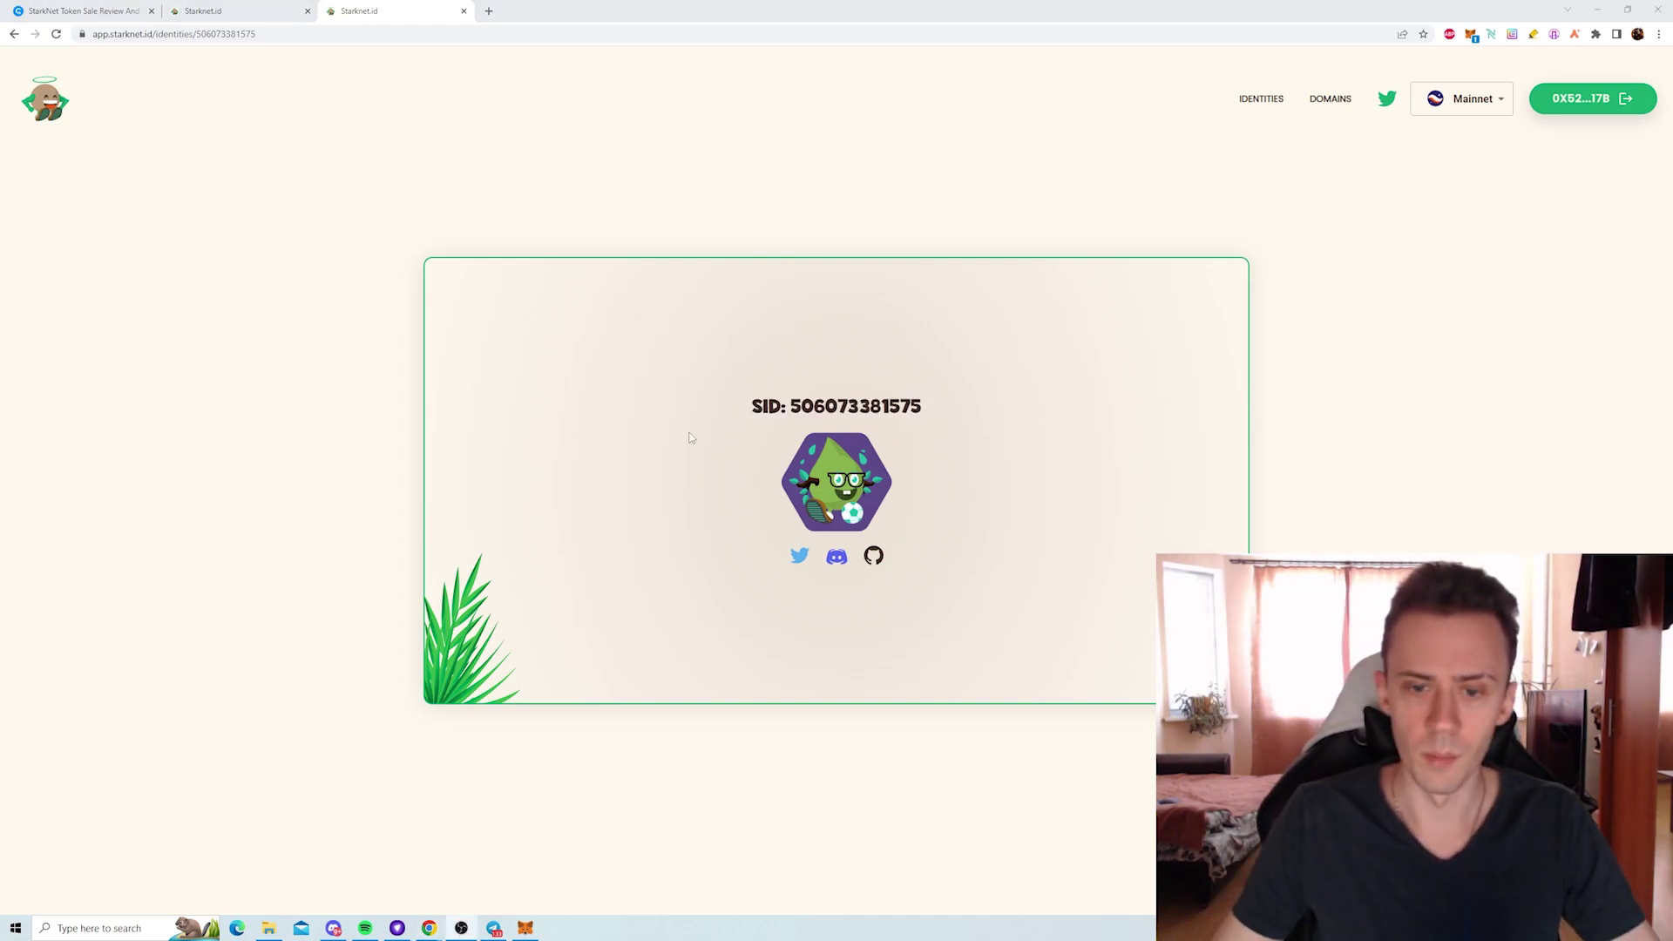
key(F5)
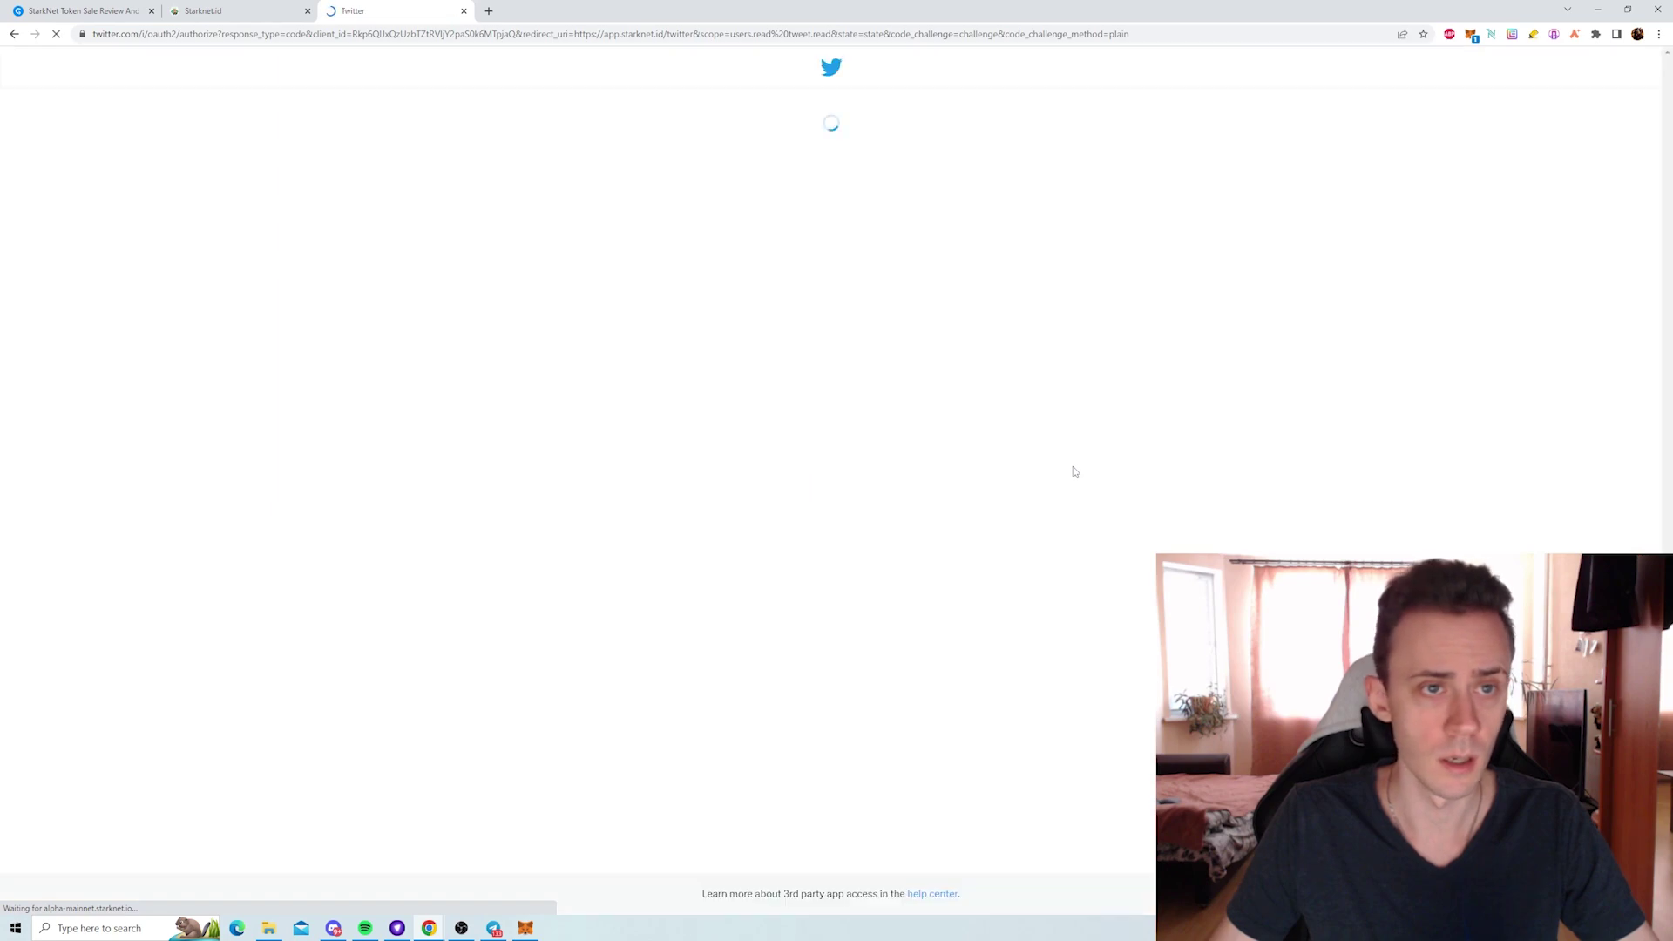
- Link Twitter to the identity by authorizing access, reconnecting Argent X and confirming the on-chain verification transaction
click(882, 388)
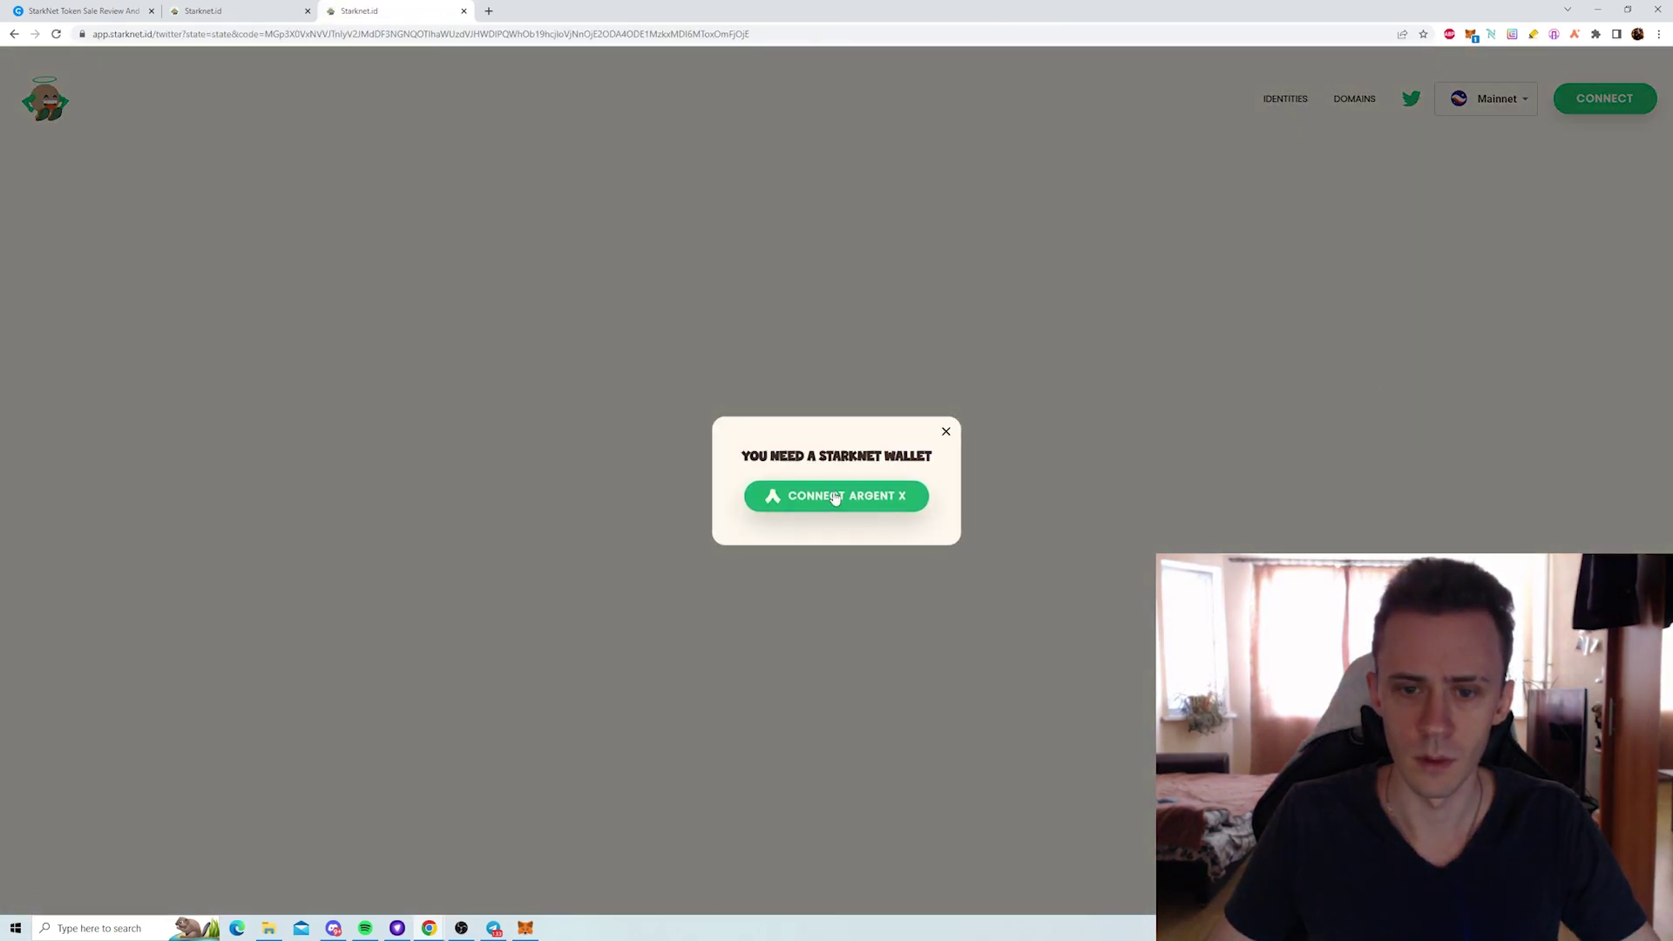
click(837, 495)
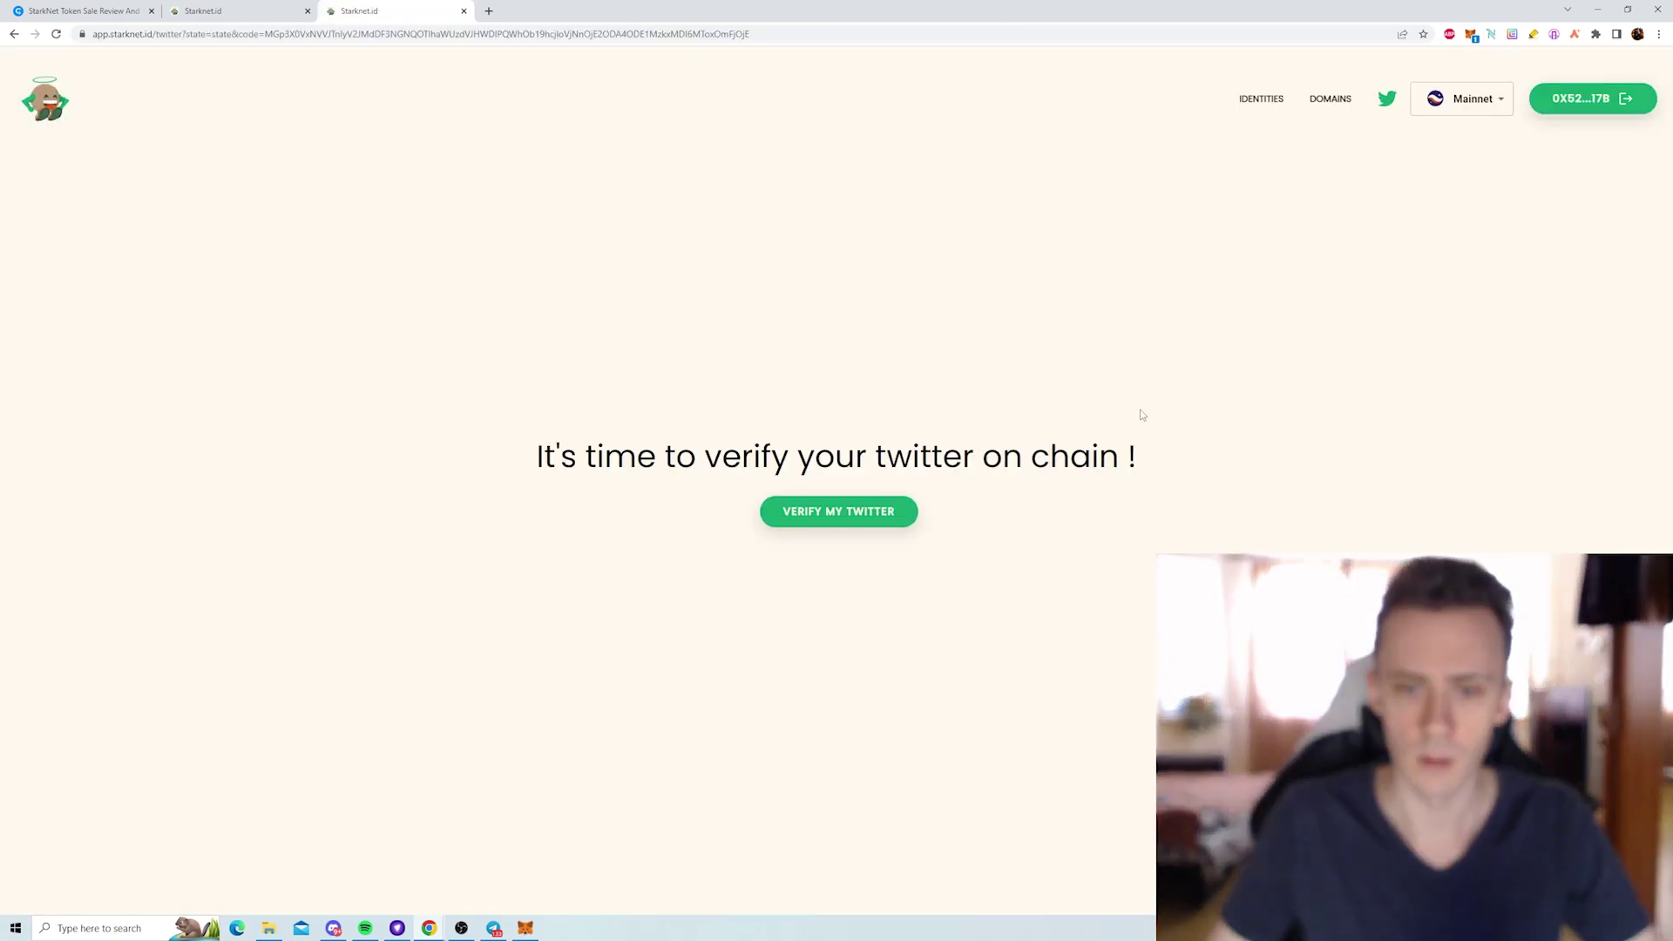
click(841, 514)
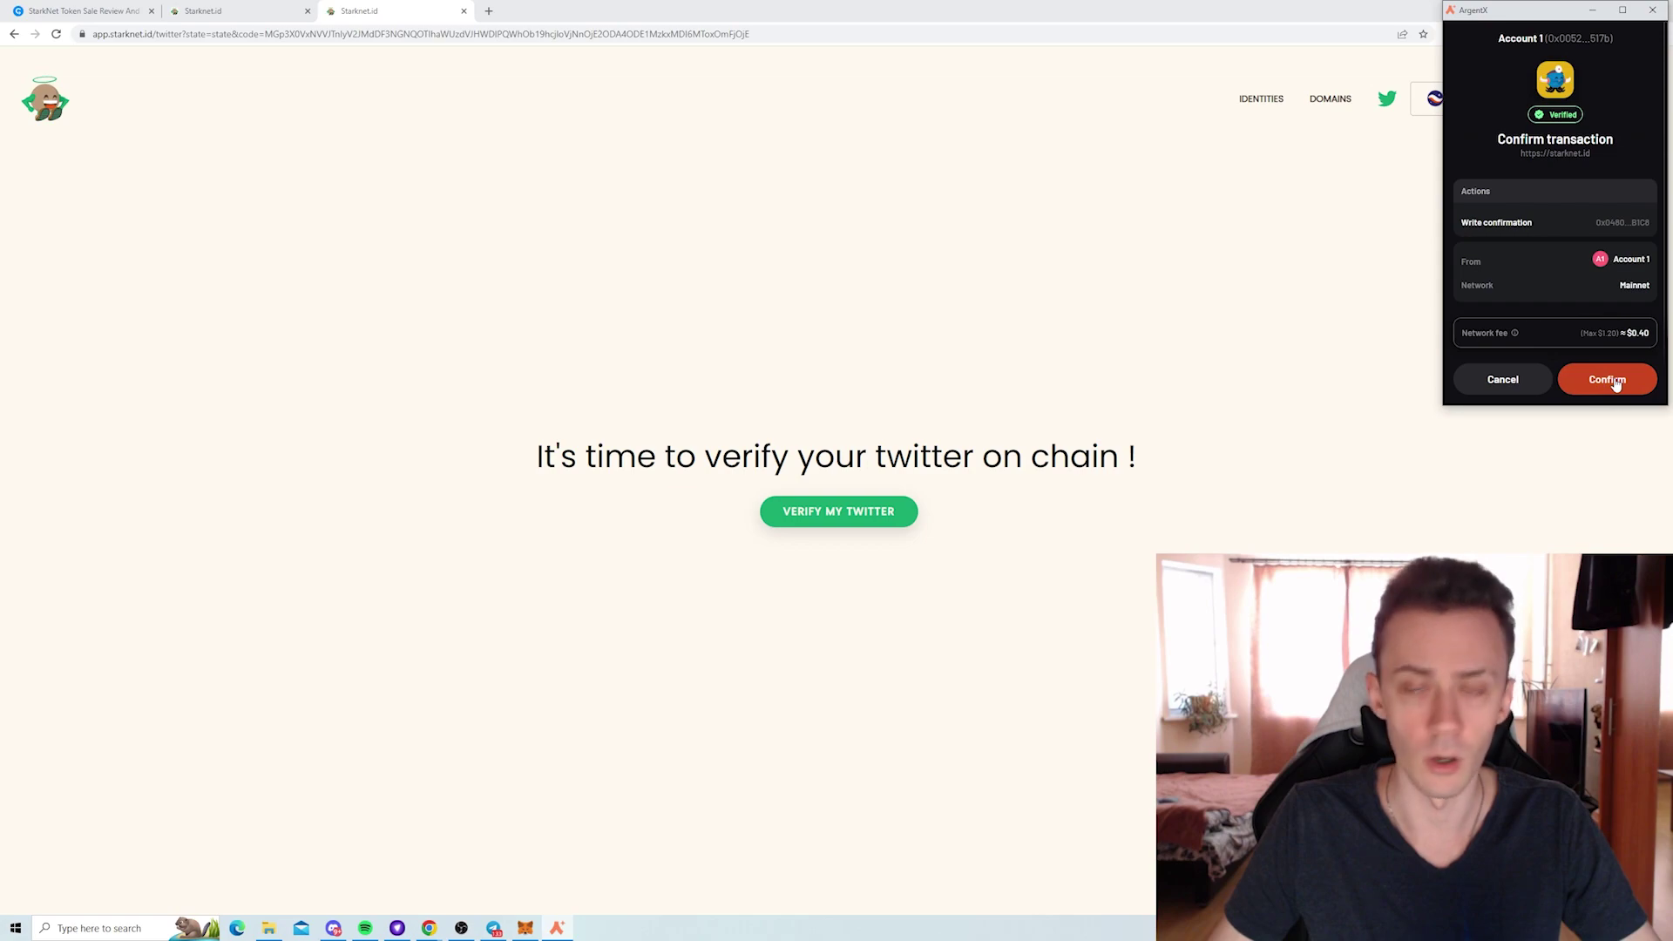
click(1615, 383)
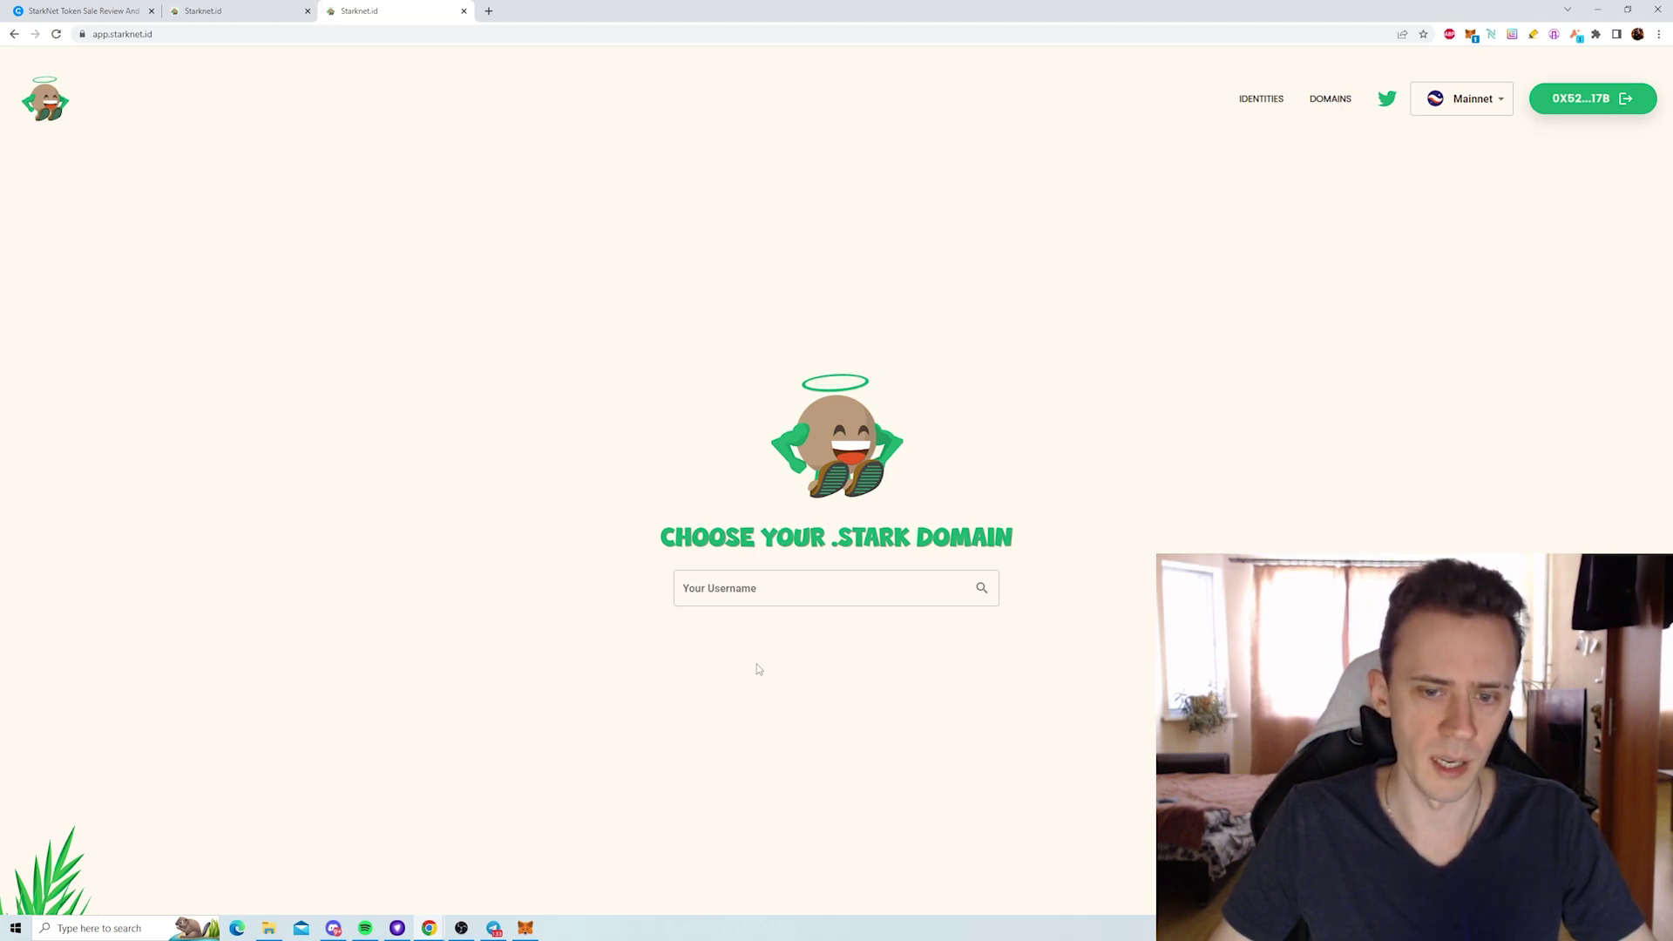
- Search for the desired .stark username and register it from L2 for 1 year with a newly minted starknet.id, confirming in Argent X
click(802, 593)
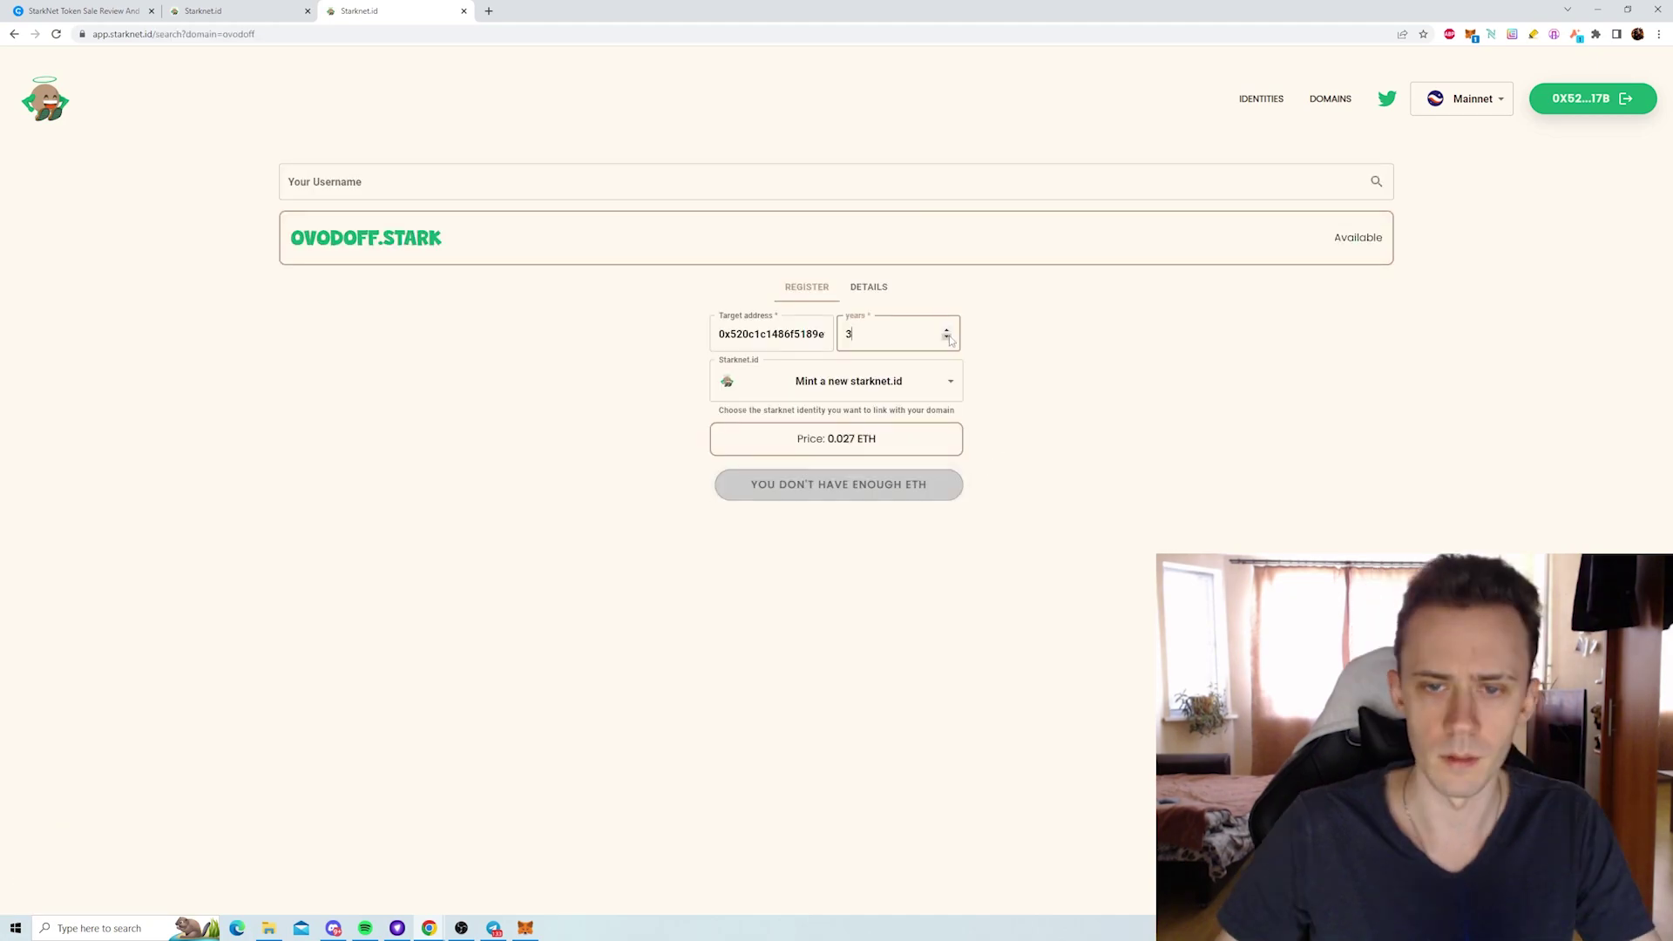
click(947, 337)
click(947, 337)
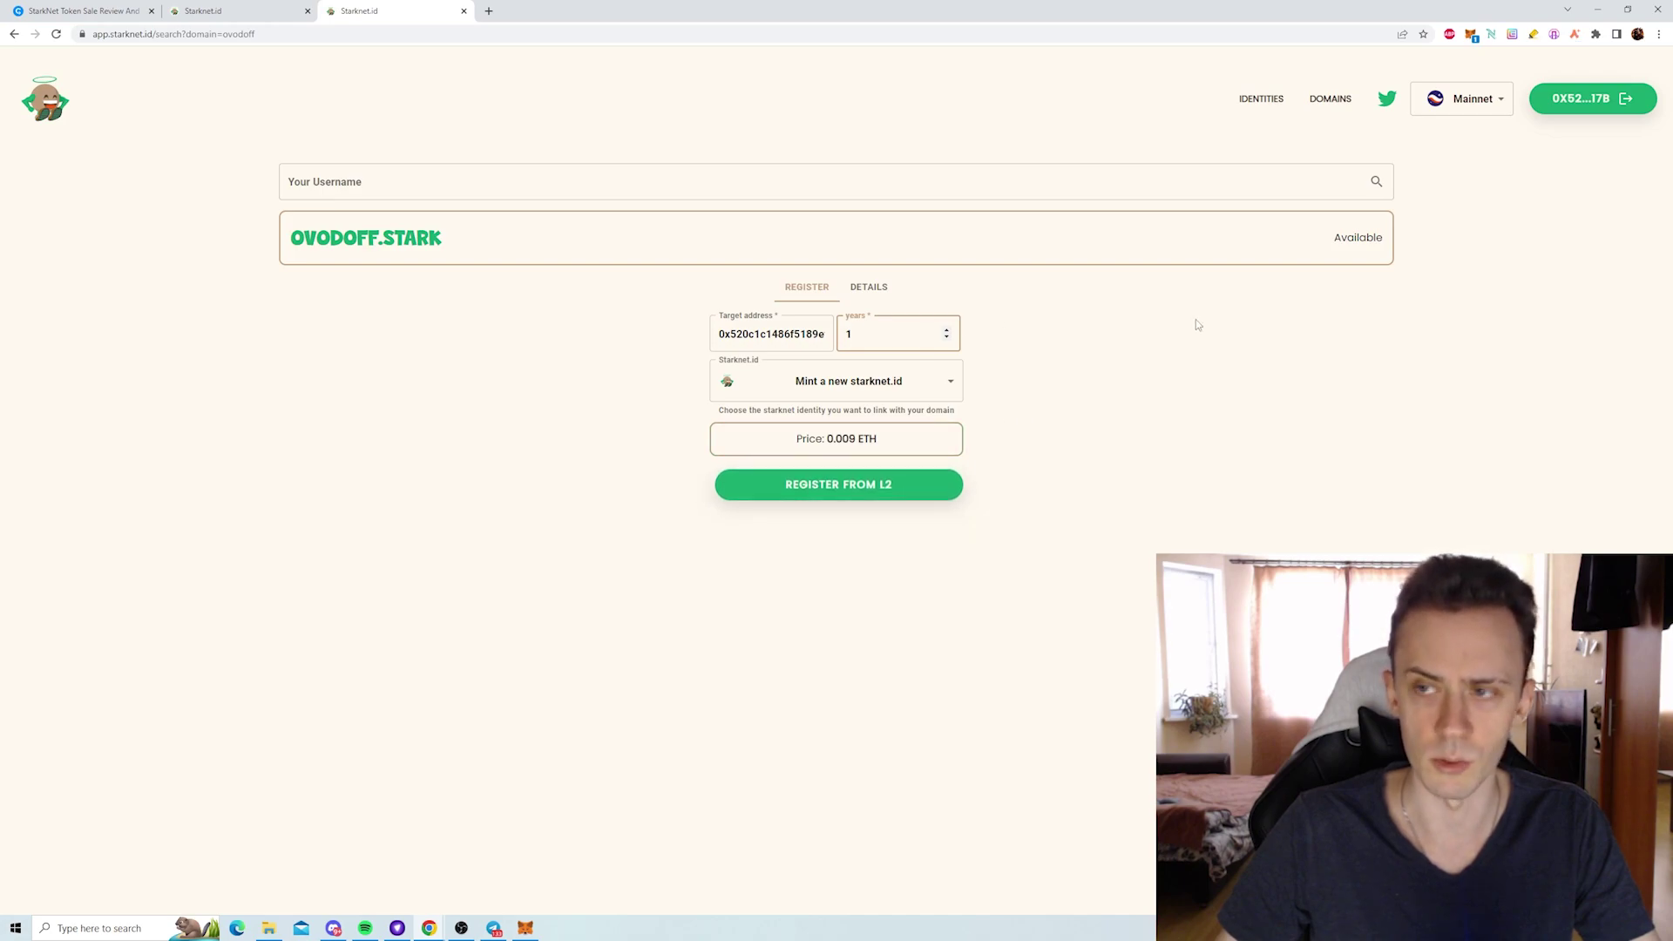
click(1080, 320)
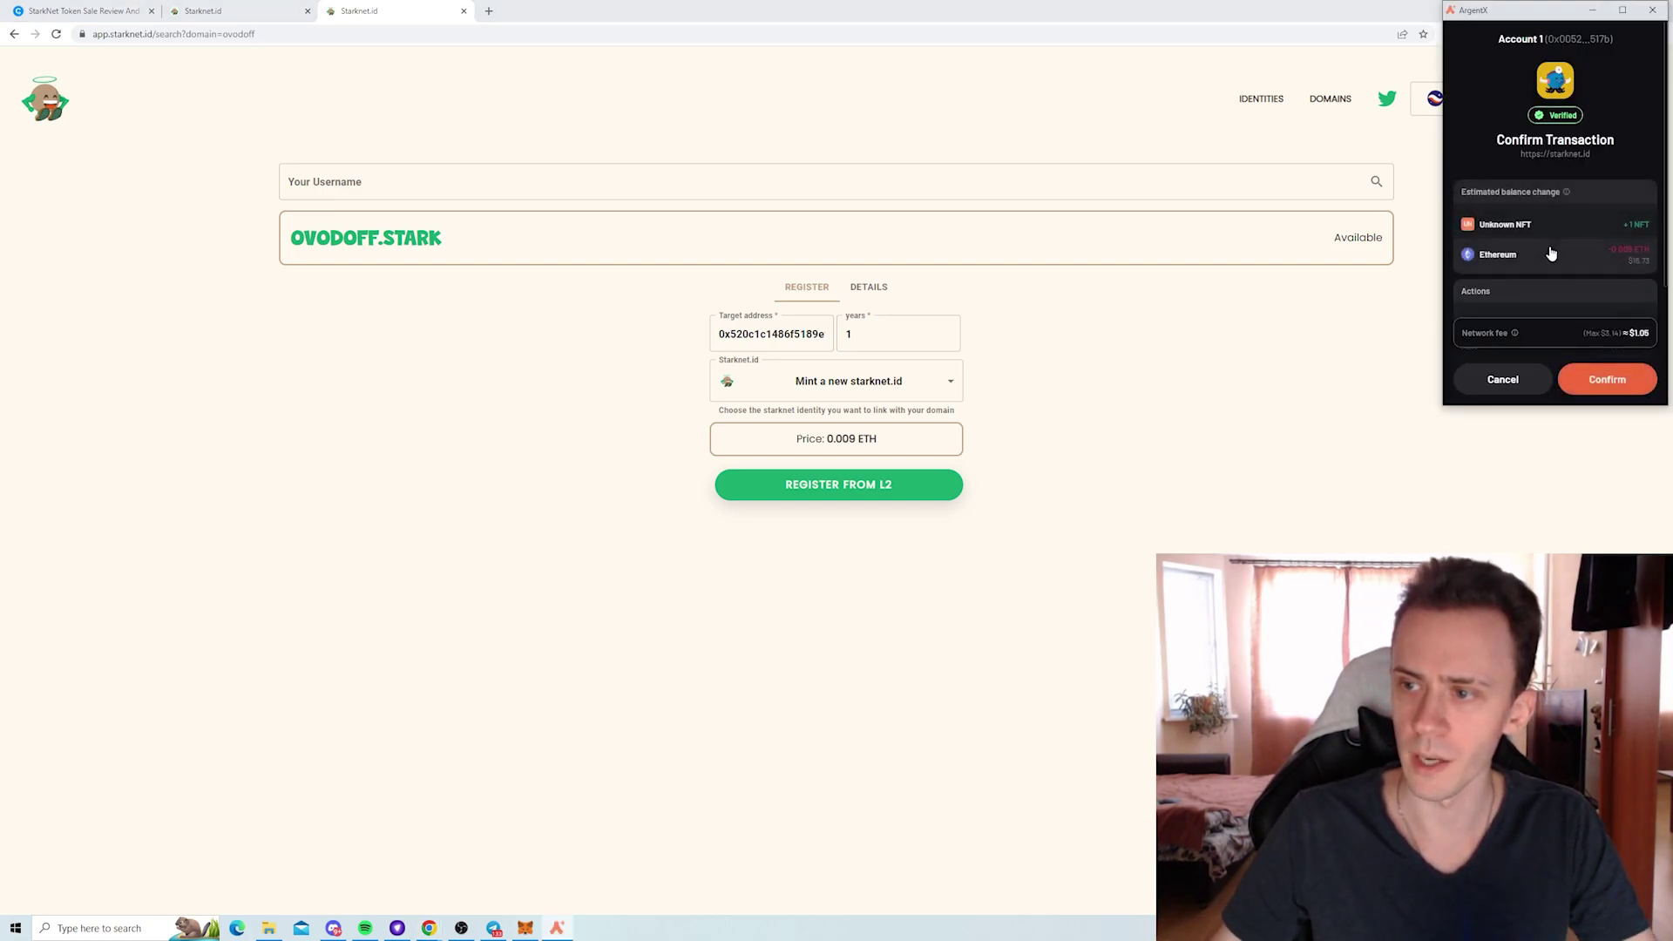
scroll(1553, 251, down, 1)
scroll(1553, 248, down, 1)
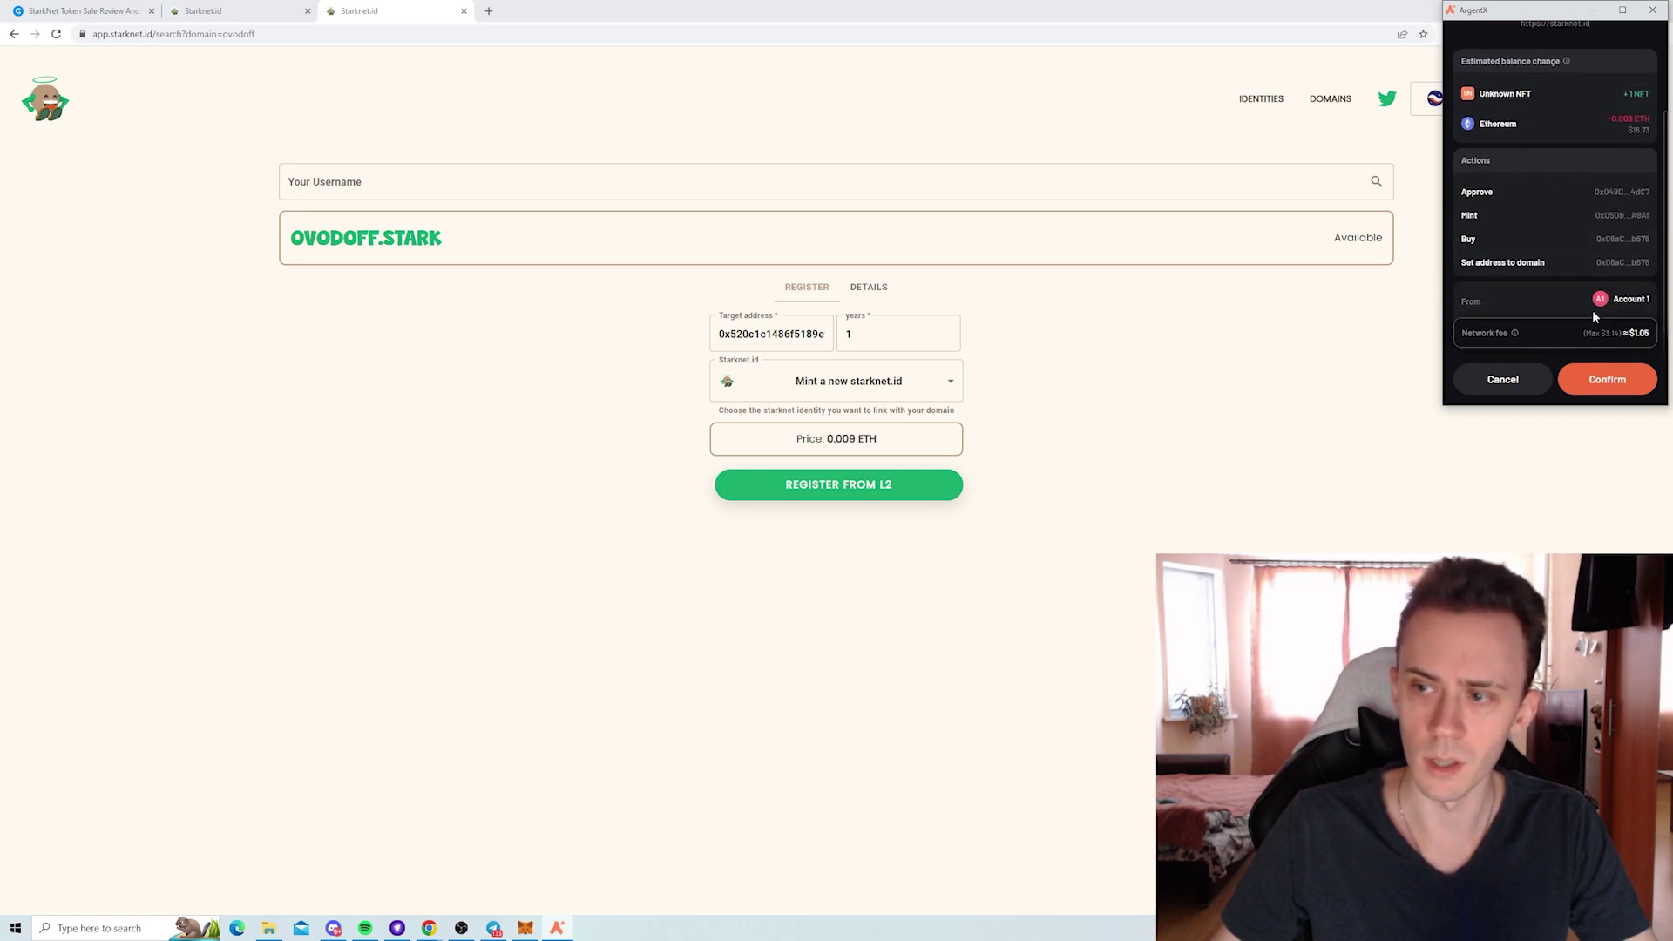
click(1616, 381)
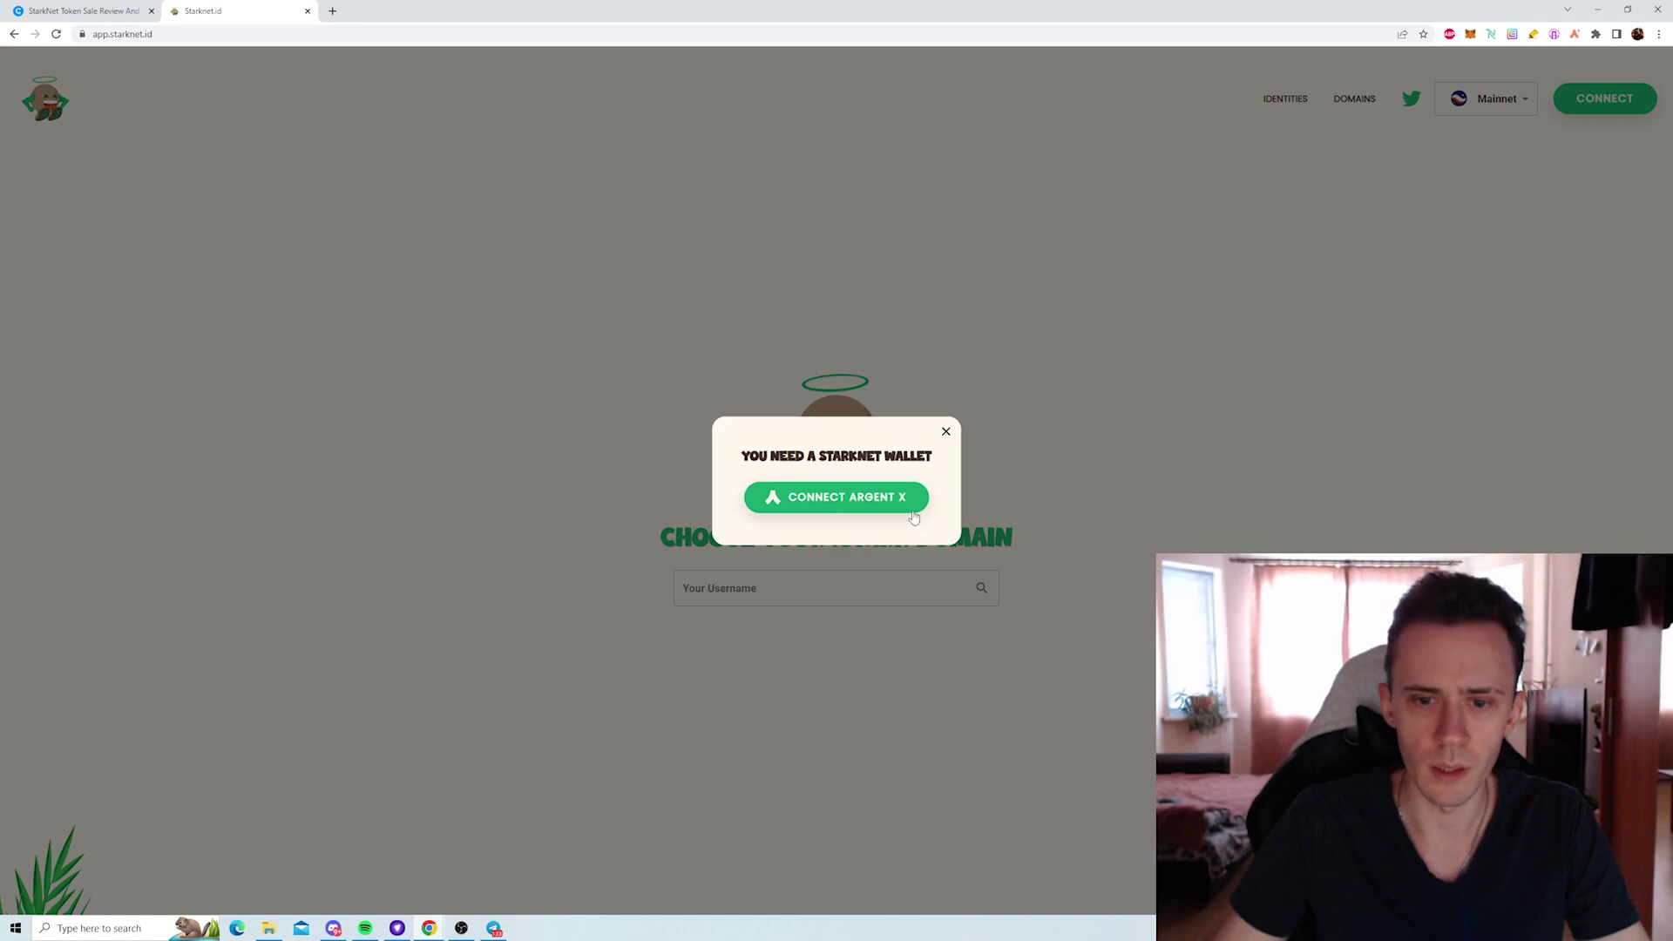
- Reconnect the Argent X wallet to the Starknet.id app
click(912, 514)
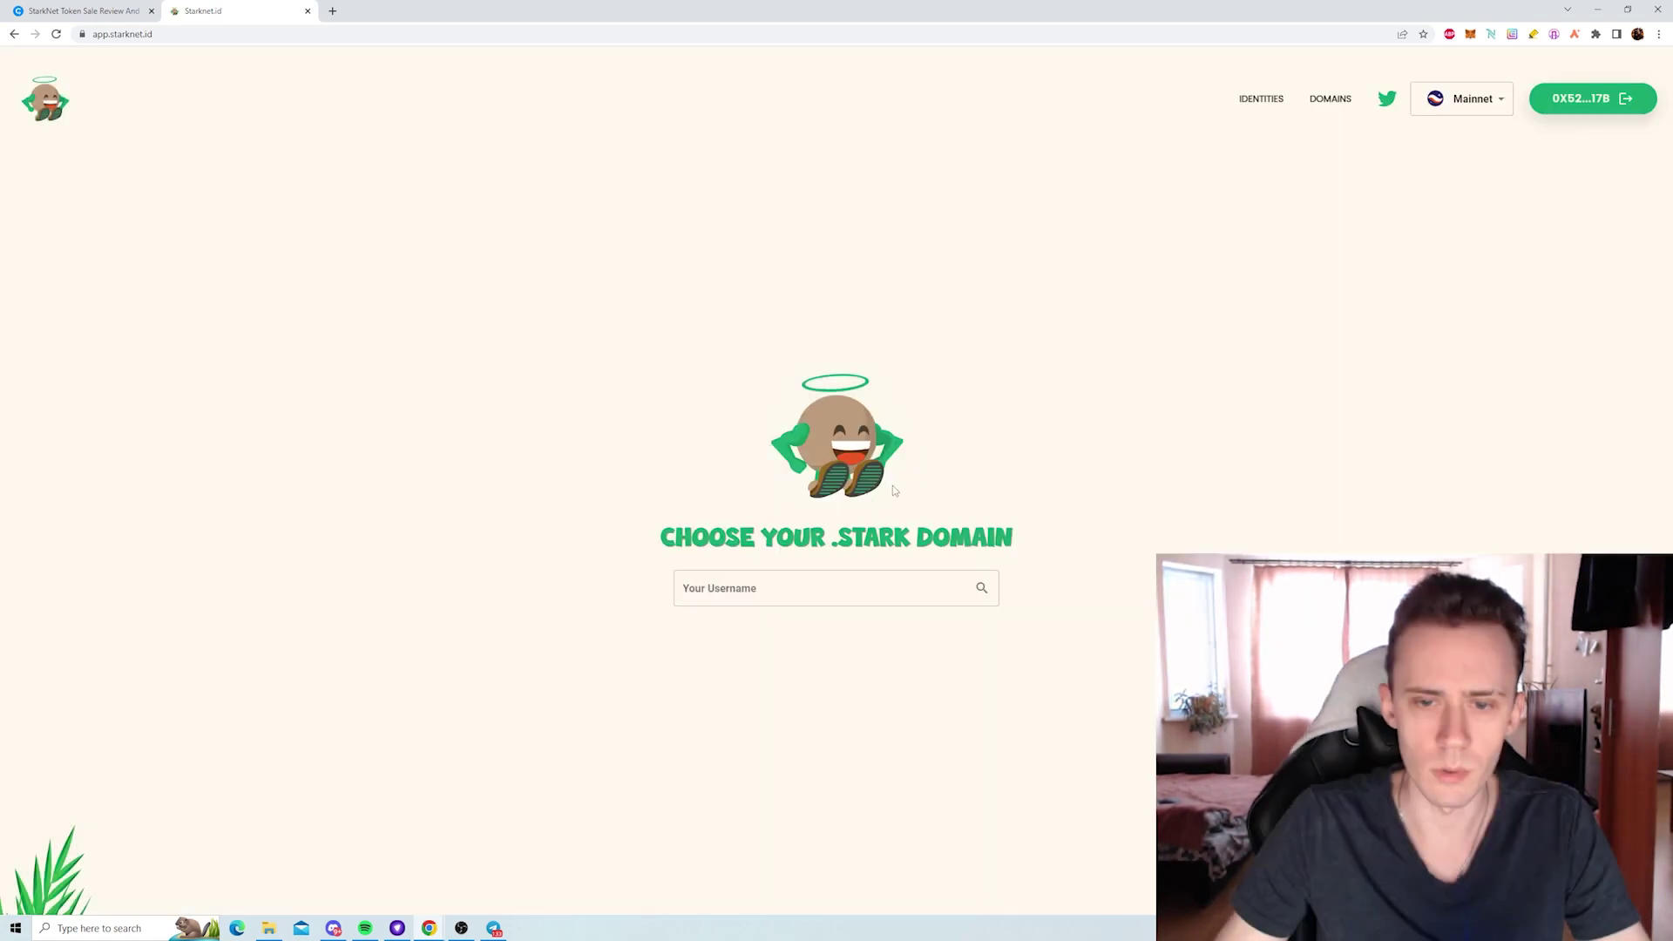